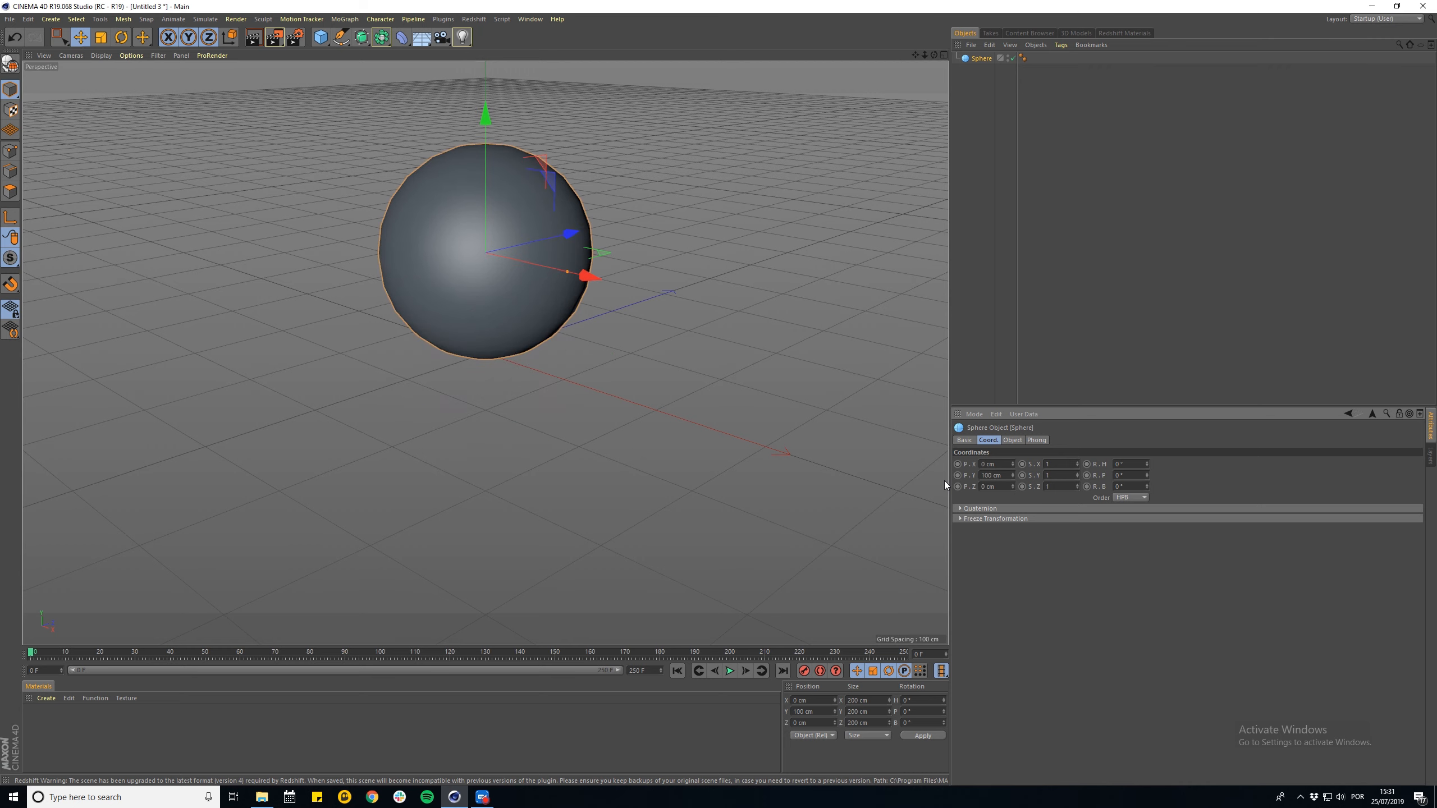
# - Duplicate the sphere and set the copy's radius to 50 cm
pyautogui.keyDown('alt'); pyautogui.moveTo(543, 324); pyautogui.dragTo(548, 389); pyautogui.keyUp('alt')
pyautogui.moveTo(982, 59); pyautogui.dragTo(985, 75)
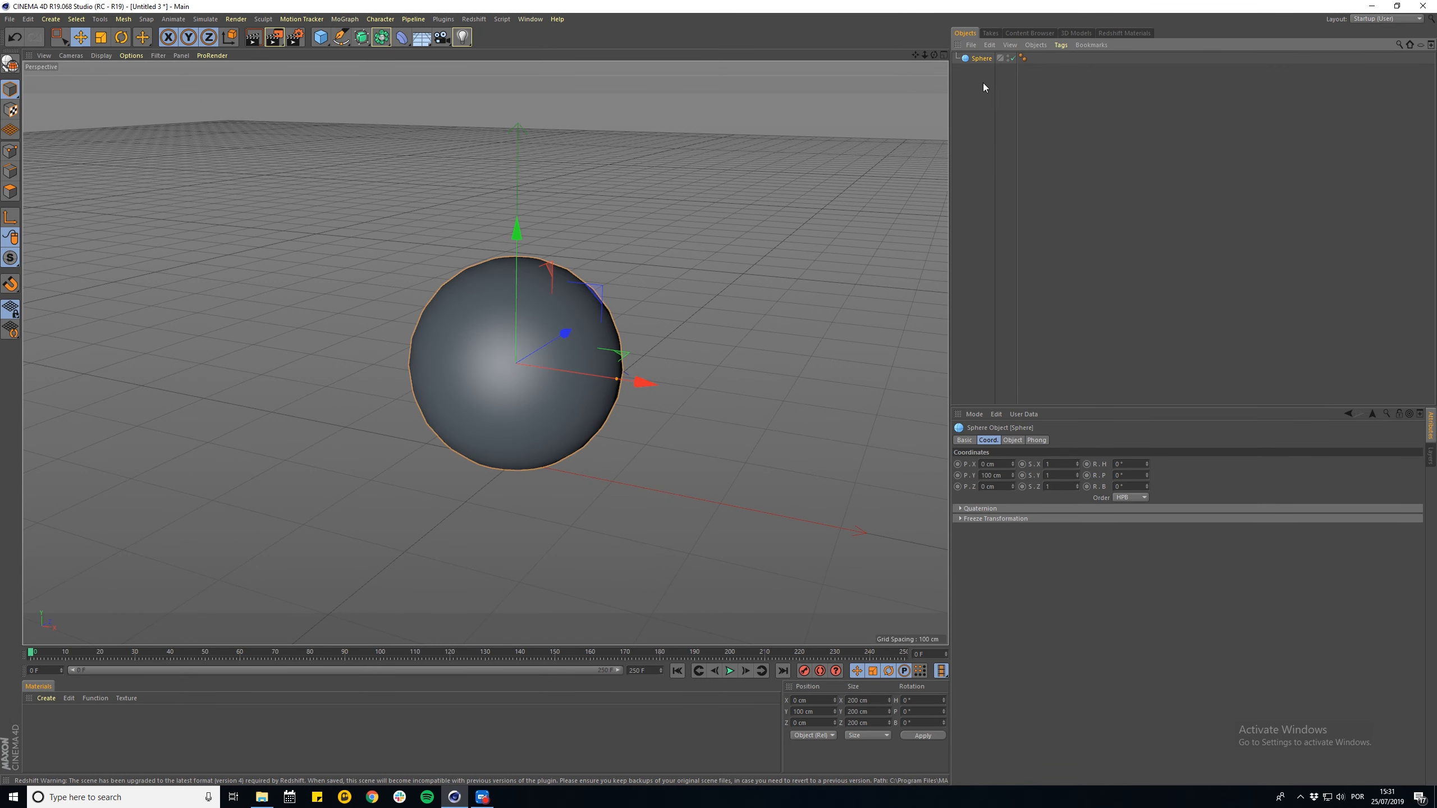
pyautogui.click(1011, 441)
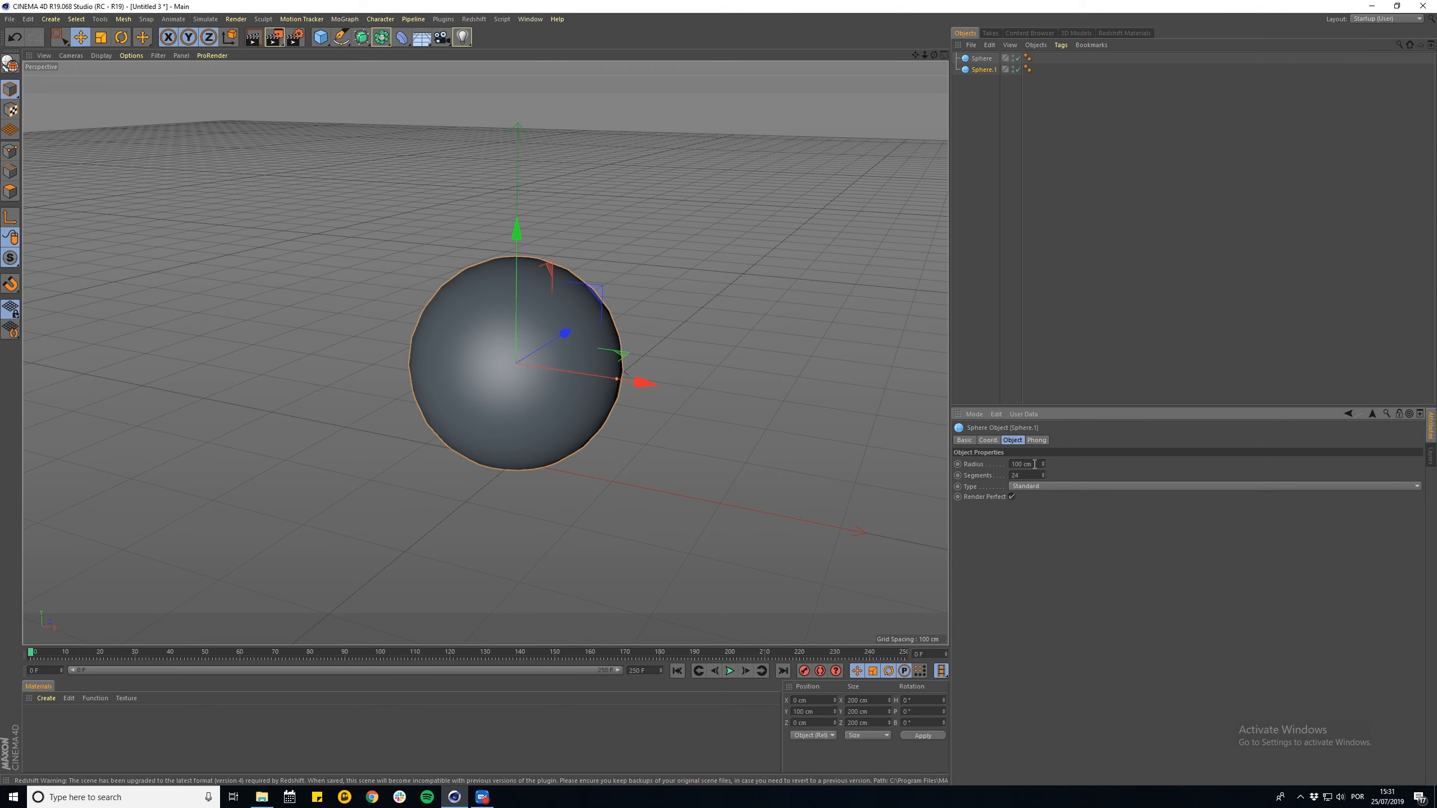
pyautogui.click(1025, 465)
pyautogui.write('50')
pyautogui.press('Return')
# - Display the viewport objects in Lines shading mode so both nested spheres can be seen
pyautogui.press('n')
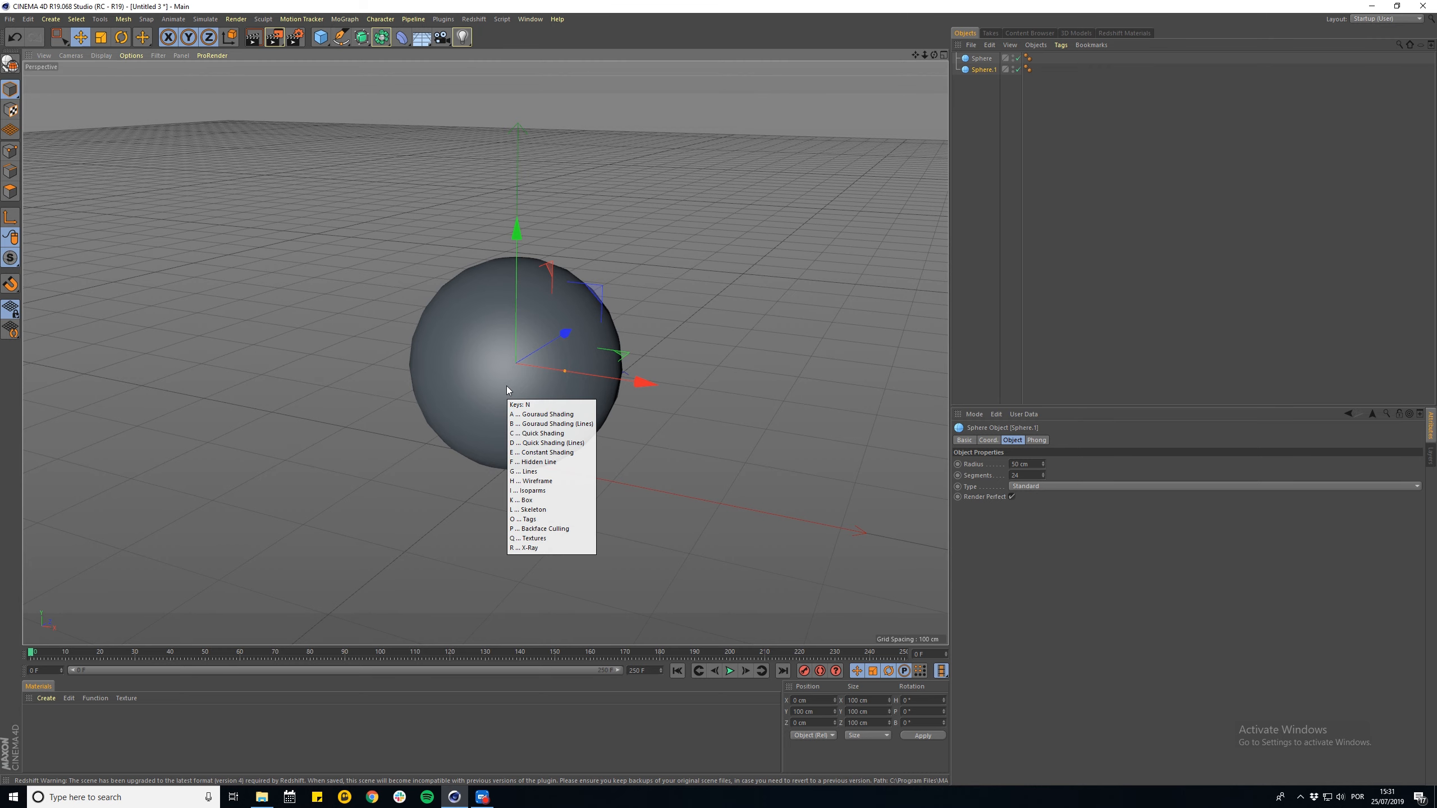
pyautogui.press('g')
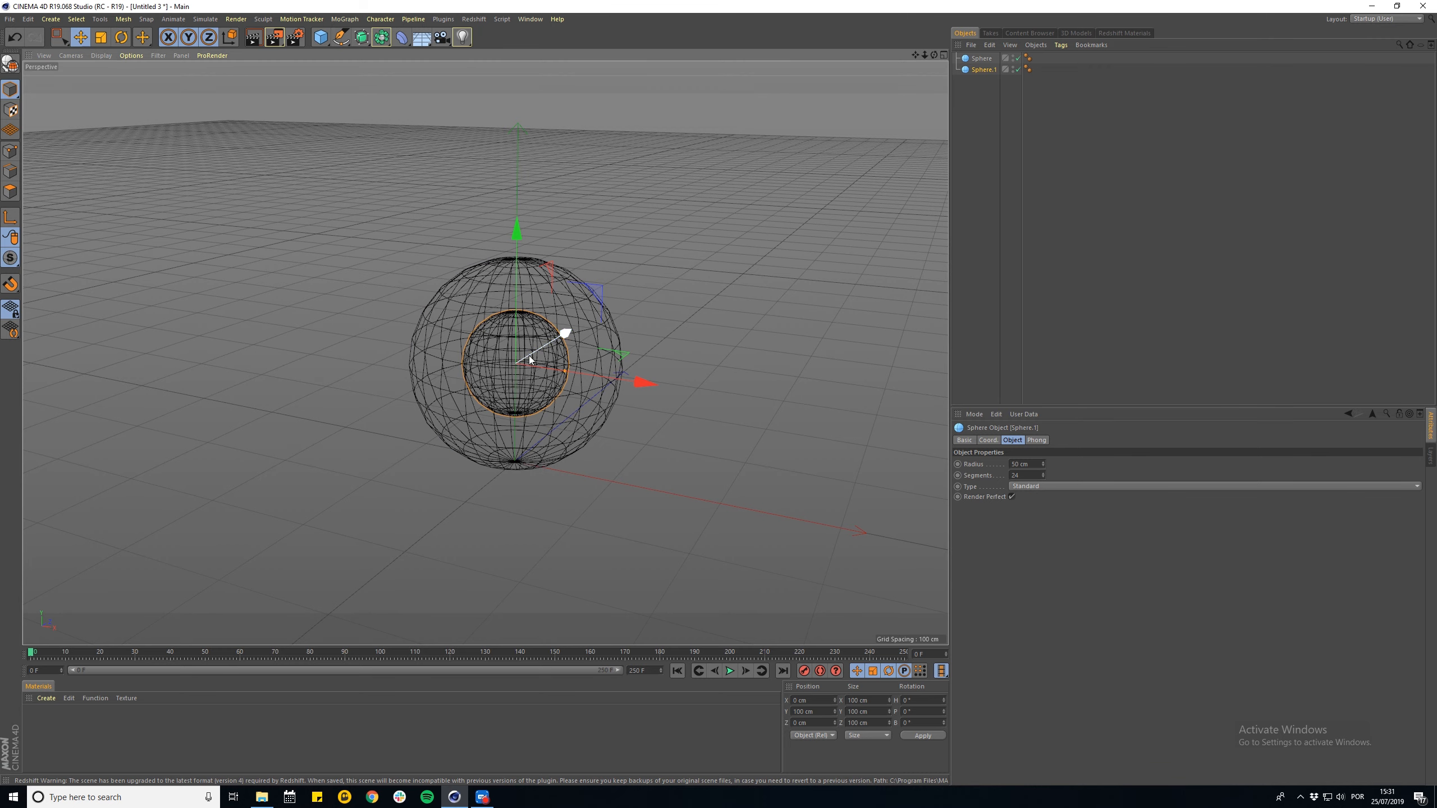
pyautogui.keyDown('alt'); pyautogui.moveTo(498, 362); pyautogui.dragTo(461, 157); pyautogui.keyUp('alt')
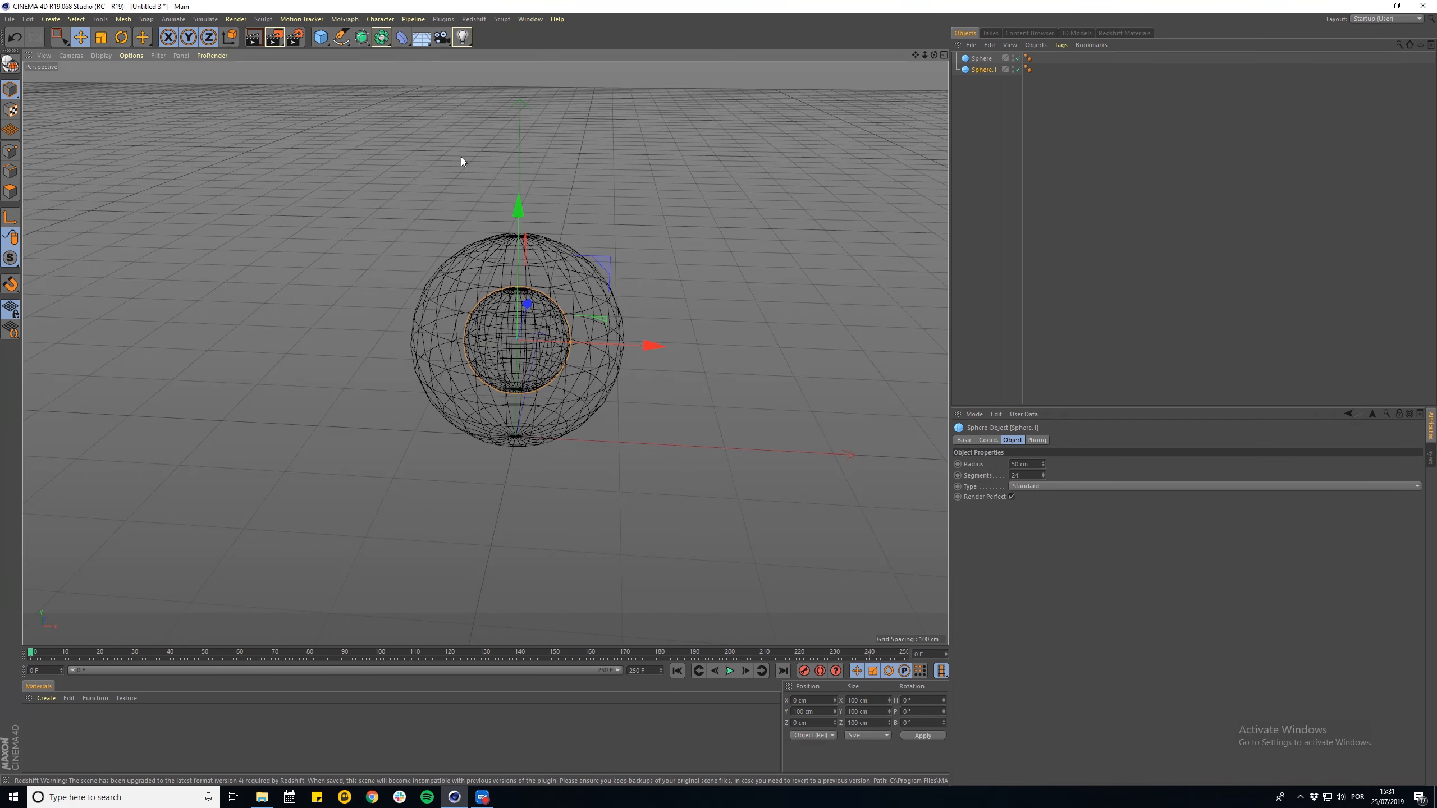
# - Add a Floor object and turn off its visibility in both the editor and the renderer
pyautogui.click(420, 41)
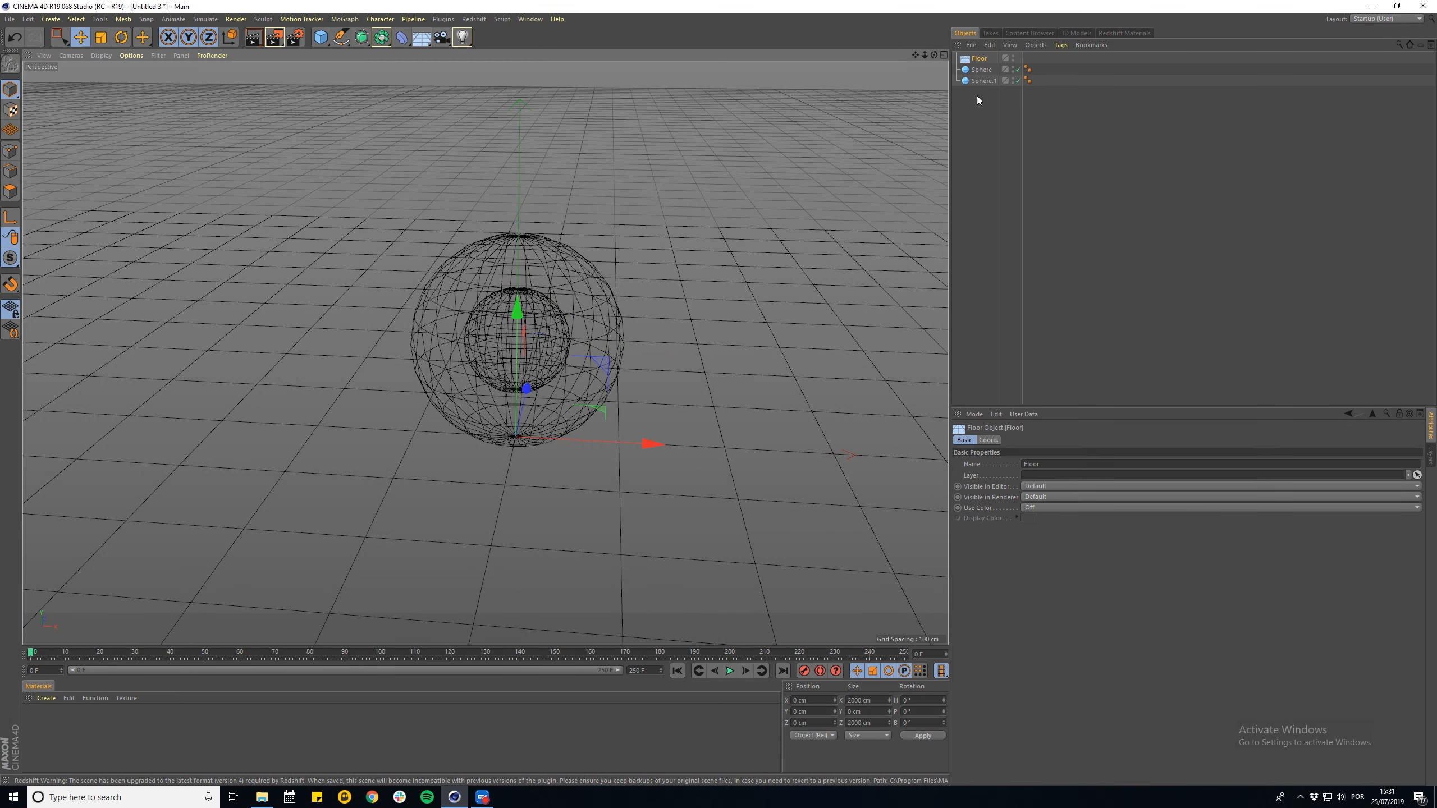
pyautogui.keyDown('alt'); pyautogui.click(1013, 57); pyautogui.keyUp('alt')
pyautogui.keyDown('alt'); pyautogui.click(1014, 58); pyautogui.keyUp('alt')
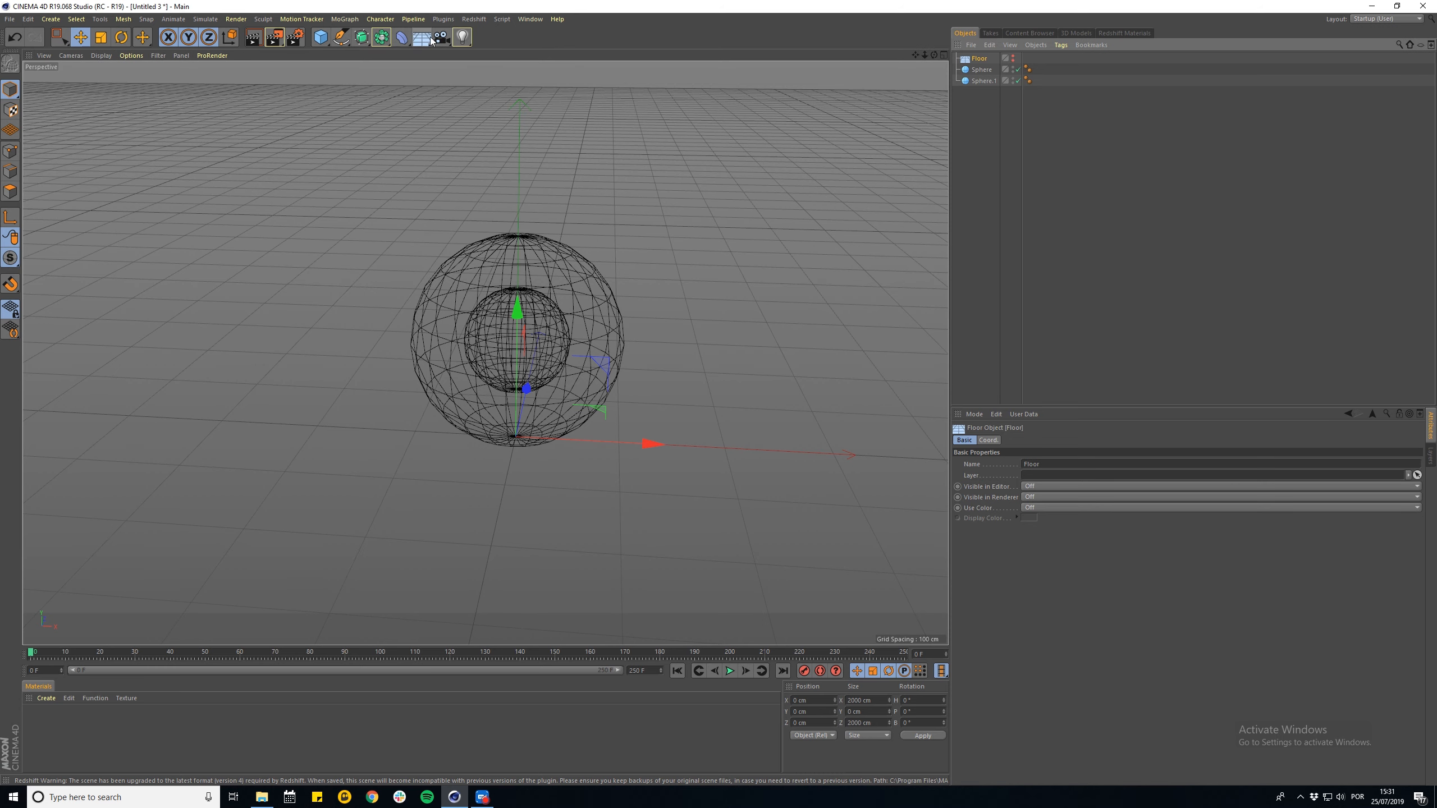
# - Add a Sky object and apply the HDRi_02 image from the 02_Tex folder to it as a material
pyautogui.moveTo(414, 39); pyautogui.dragTo(468, 76)
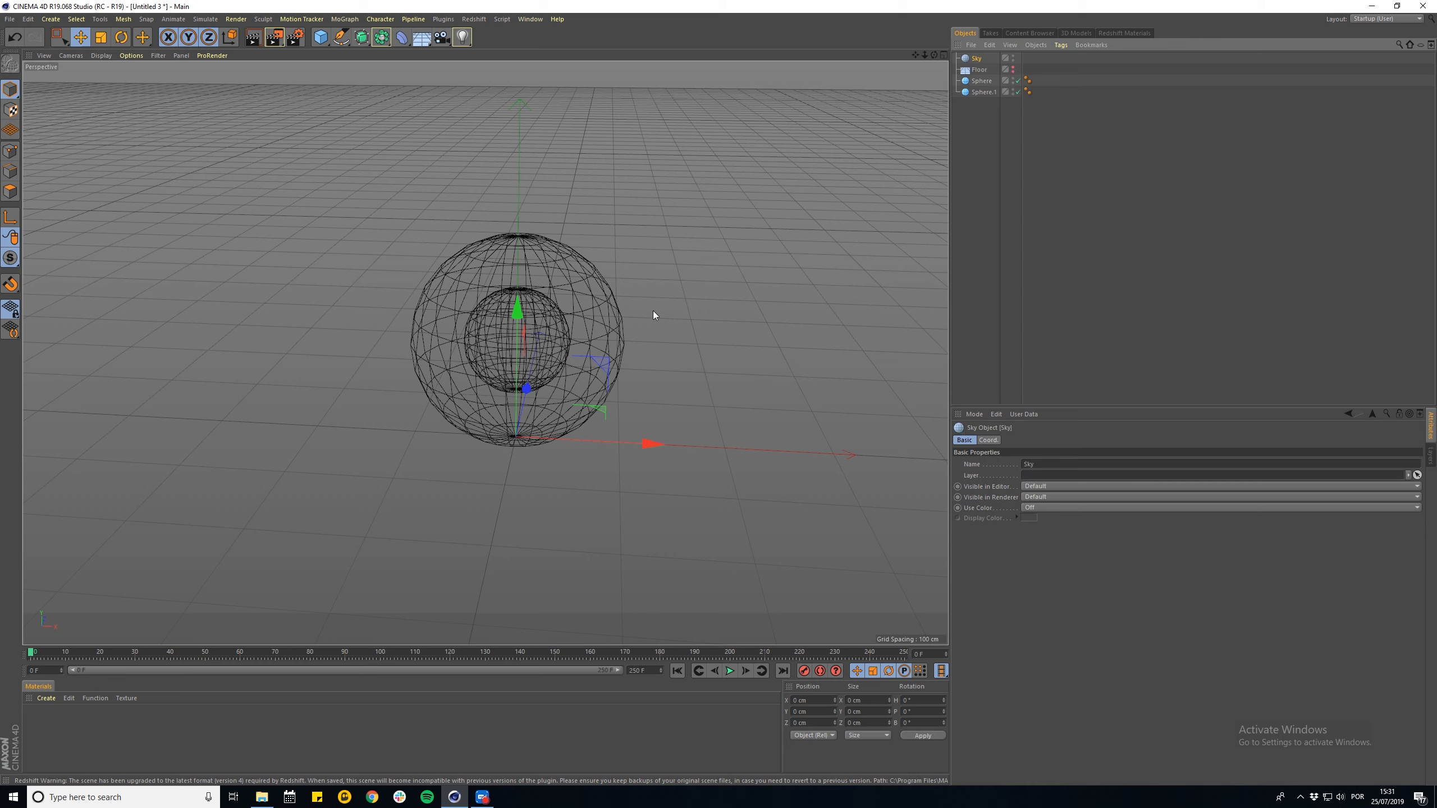
pyautogui.click(262, 797)
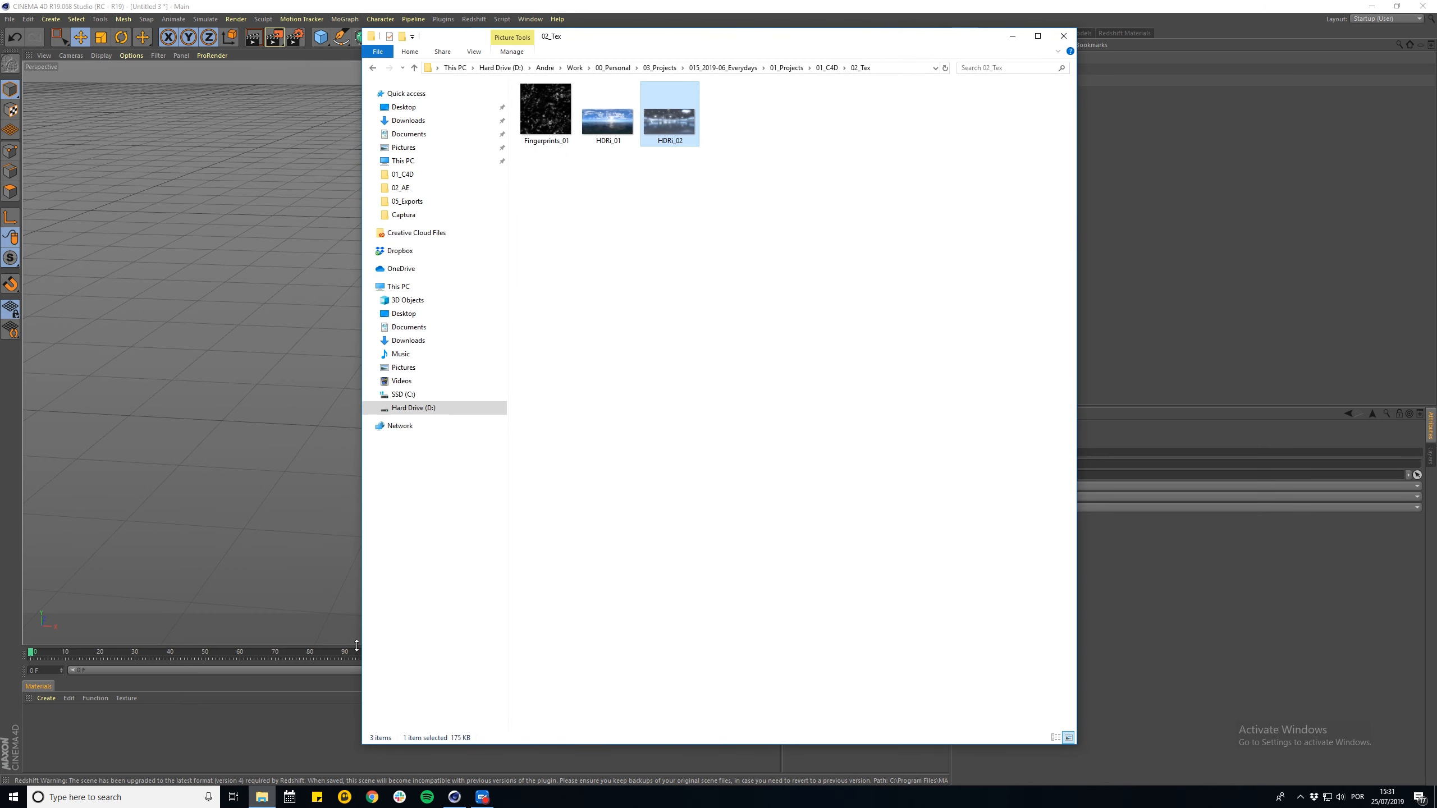
pyautogui.moveTo(801, 46); pyautogui.dragTo(698, 54)
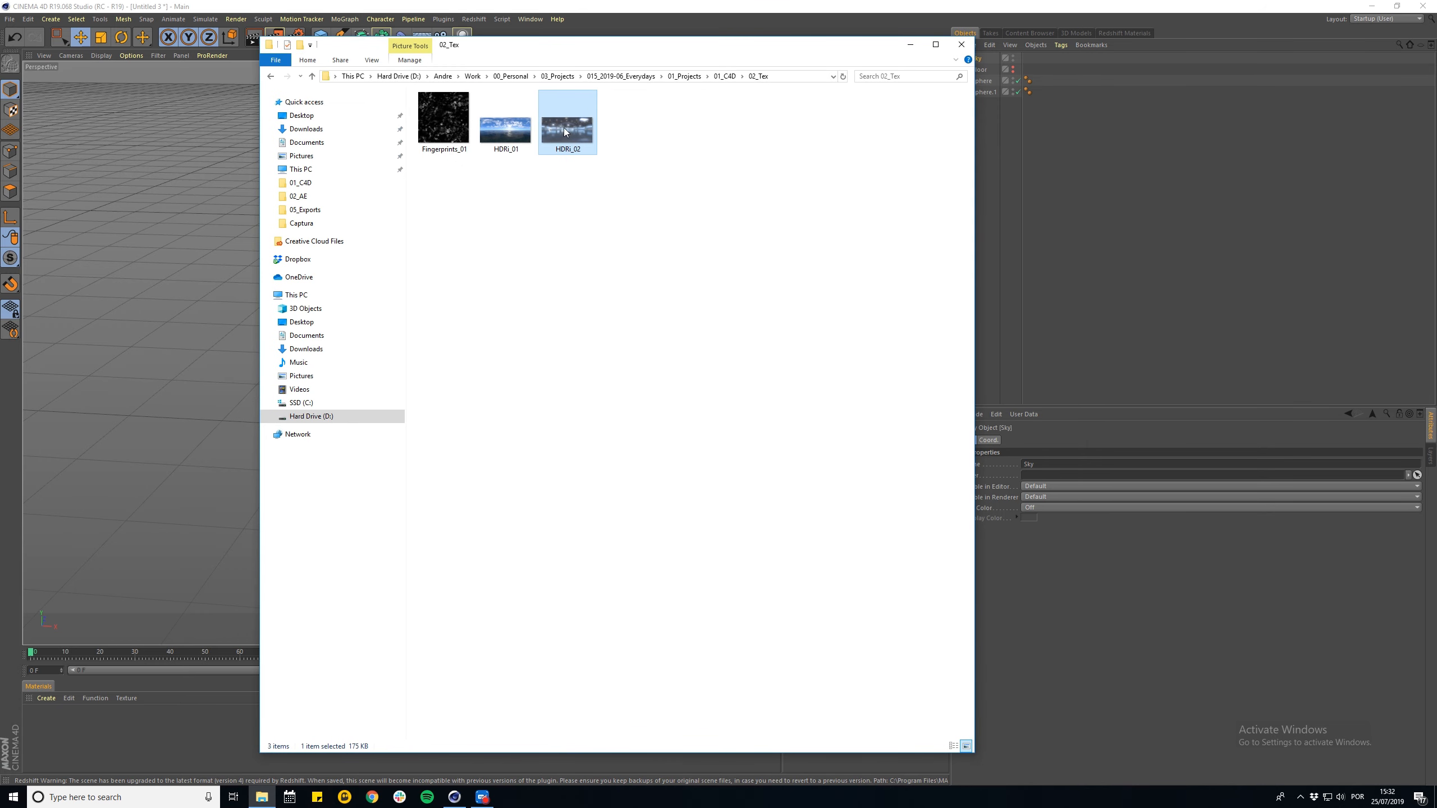
pyautogui.moveTo(567, 127); pyautogui.dragTo(982, 57)
pyautogui.click(782, 434)
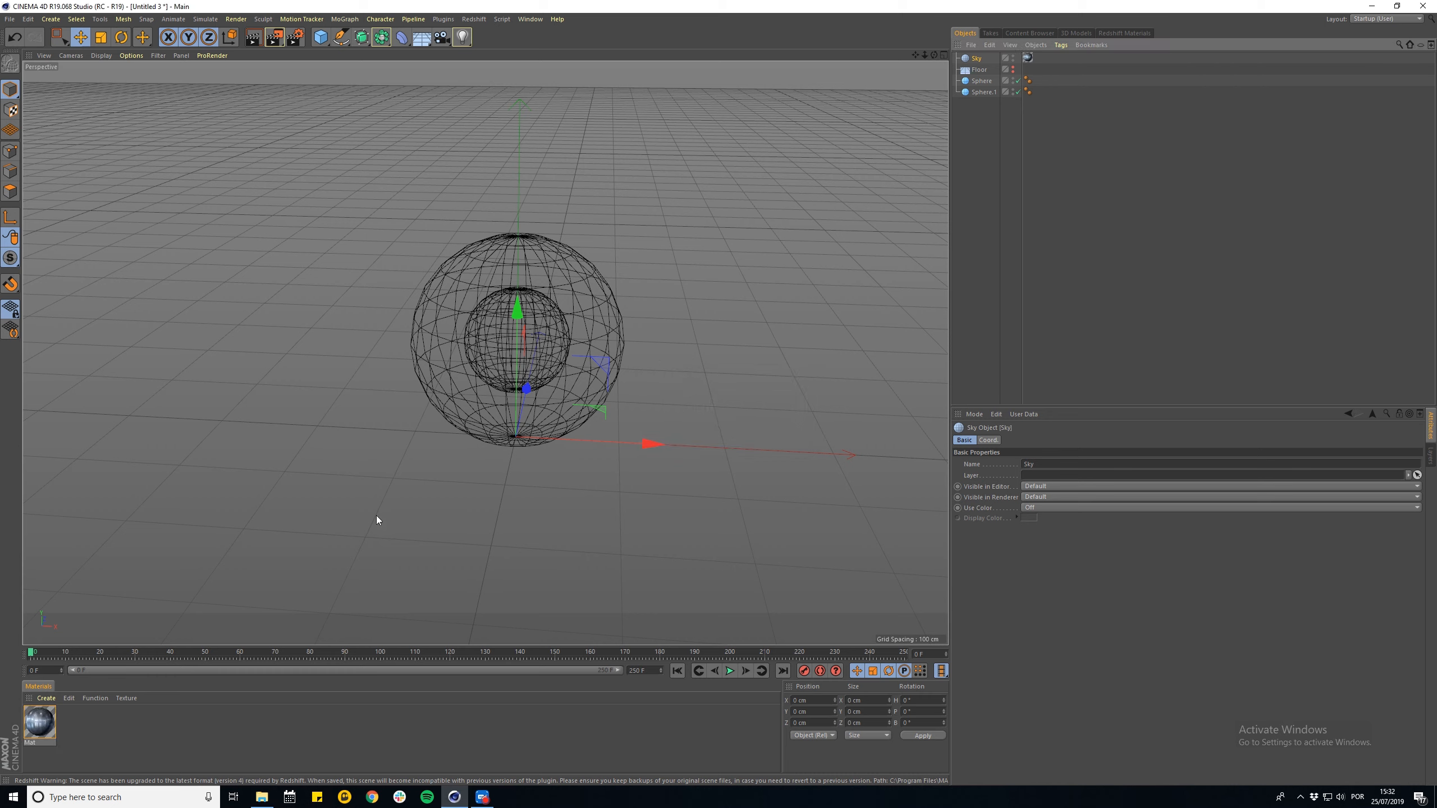
# - Rename the HDRI image's material as Sky
pyautogui.keyDown('alt'); pyautogui.moveTo(499, 411); pyautogui.dragTo(564, 406, button='right'); pyautogui.keyUp('alt')
pyautogui.keyDown('alt'); pyautogui.moveTo(563, 407); pyautogui.dragTo(513, 387); pyautogui.keyUp('alt')
pyautogui.keyDown('alt'); pyautogui.moveTo(513, 387); pyautogui.dragTo(535, 368, button='right'); pyautogui.keyUp('alt')
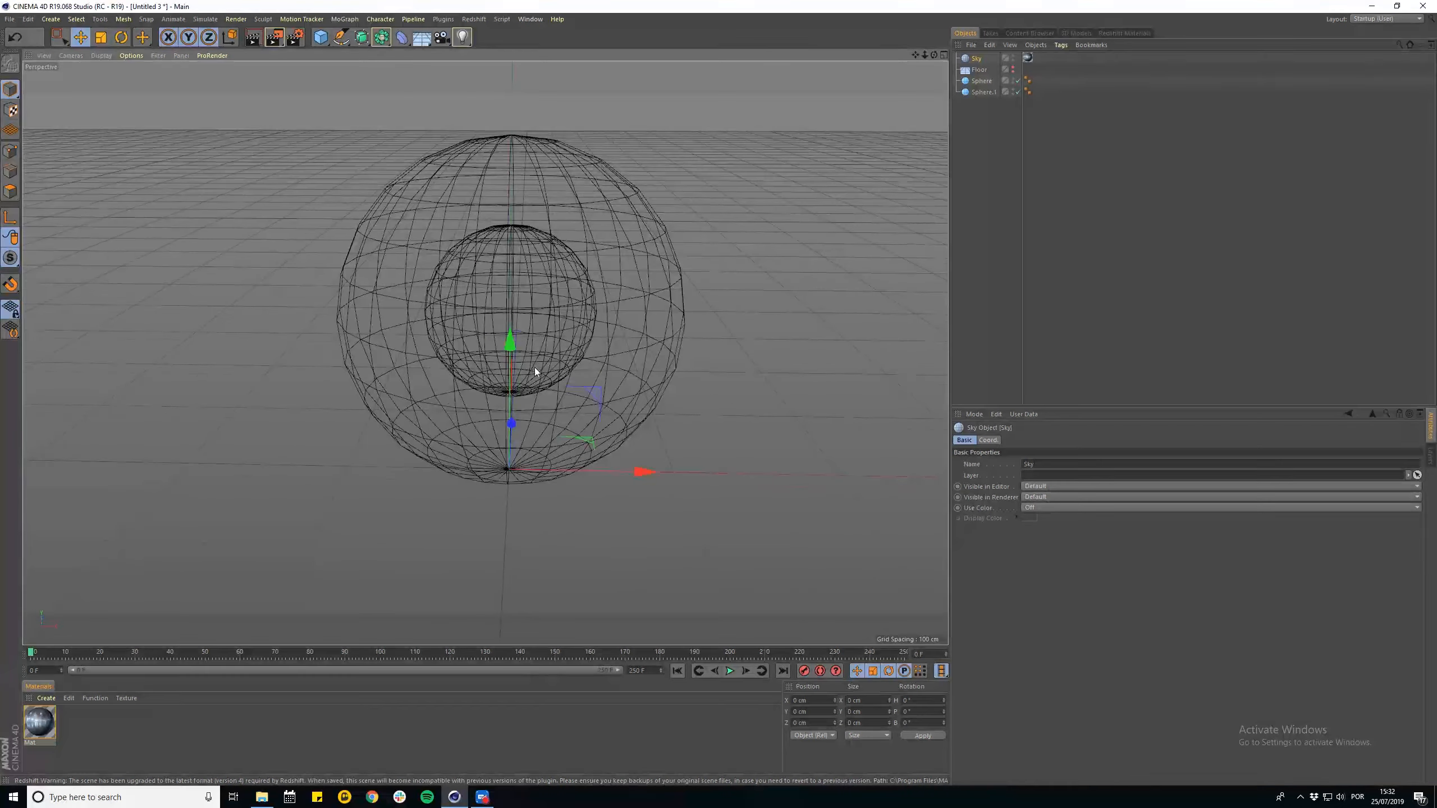
pyautogui.keyDown('alt'); pyautogui.moveTo(534, 367); pyautogui.dragTo(515, 420, button='middle'); pyautogui.keyUp('alt')
pyautogui.keyDown('alt'); pyautogui.moveTo(514, 420); pyautogui.dragTo(519, 409); pyautogui.keyUp('alt')
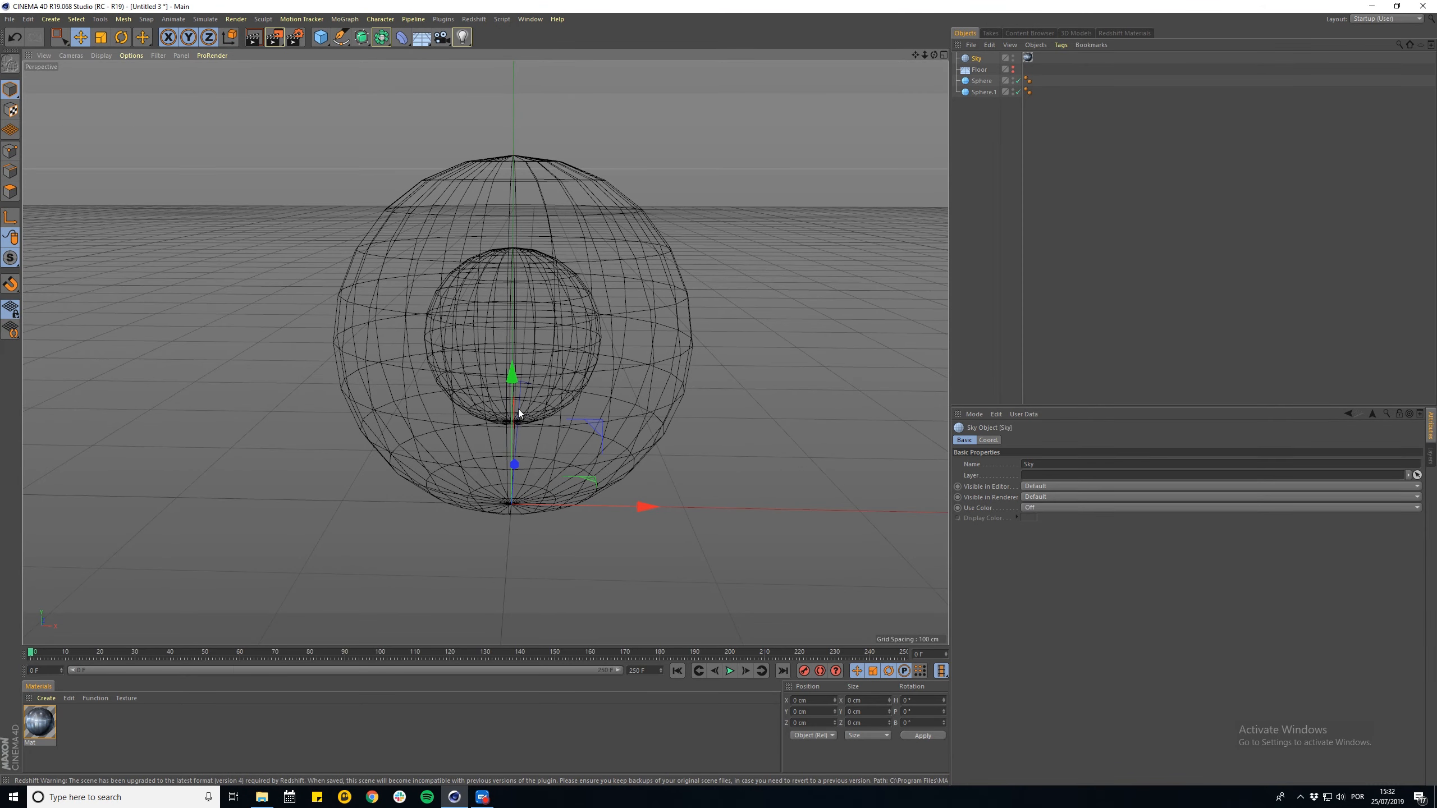
pyautogui.click(1044, 375)
pyautogui.doubleClick(31, 743)
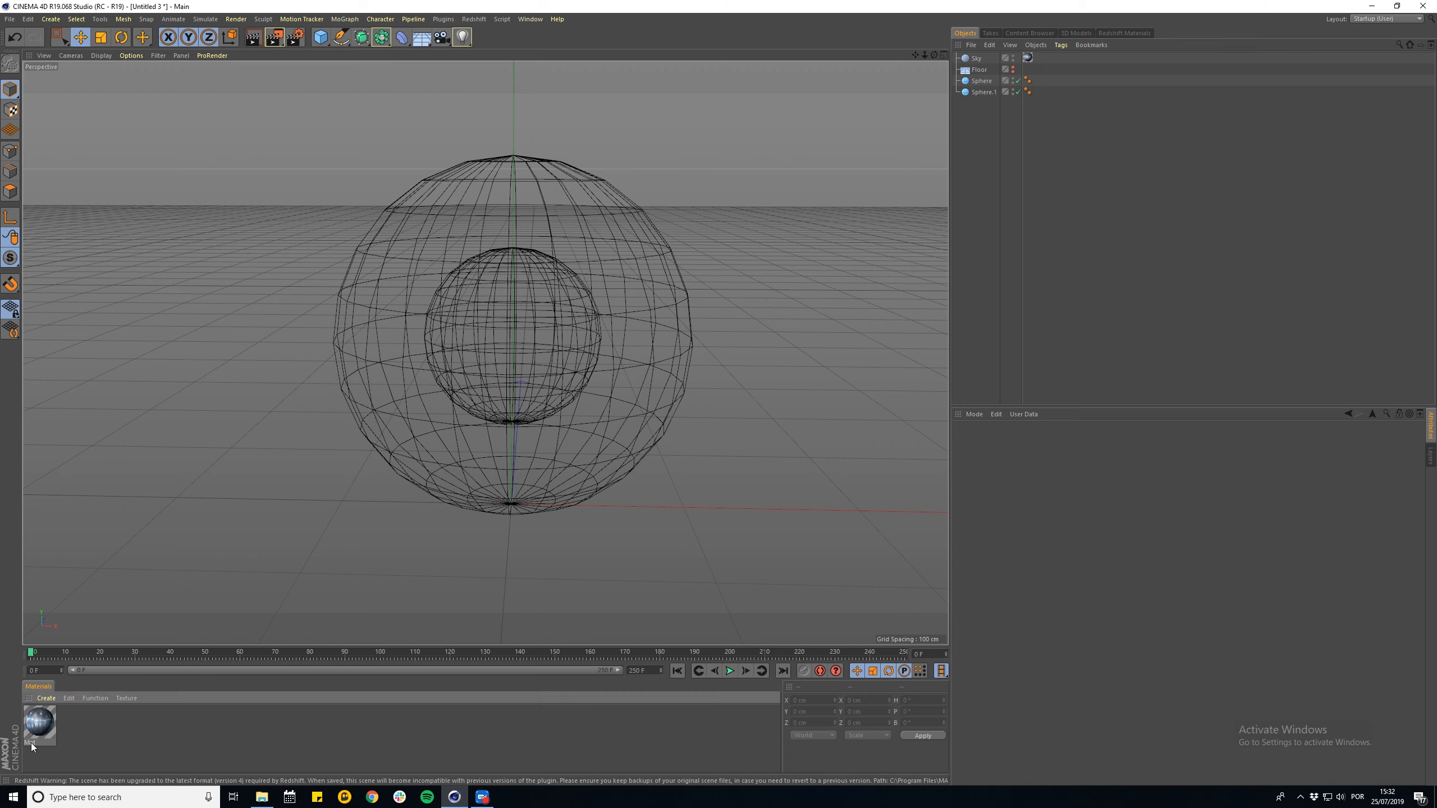
pyautogui.write('Sky')
pyautogui.press('Return')
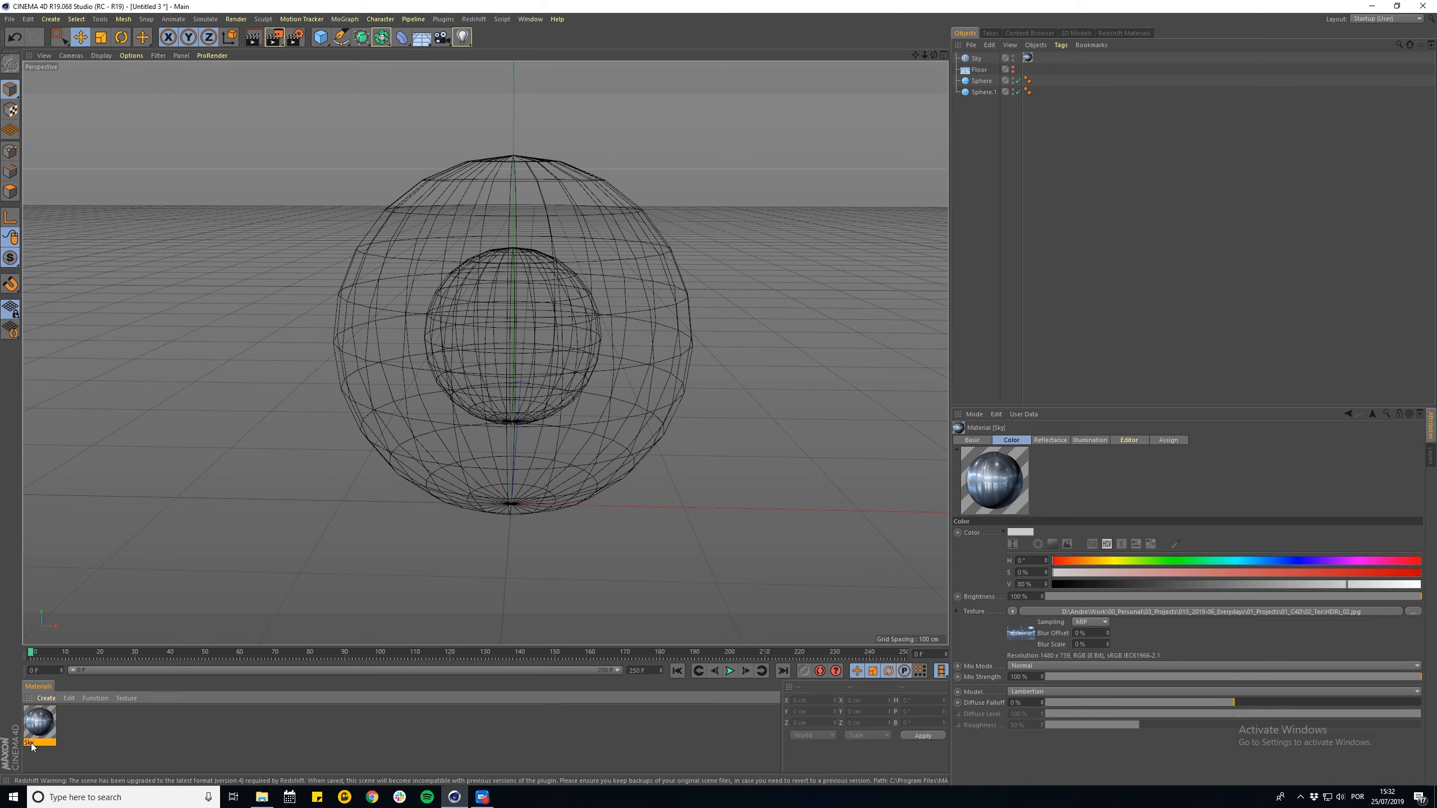
# - Copy the Sky material's color texture into its Luminance channel and leave only Luminance enabled, with Color and Reflectance off
pyautogui.doubleClick(40, 722)
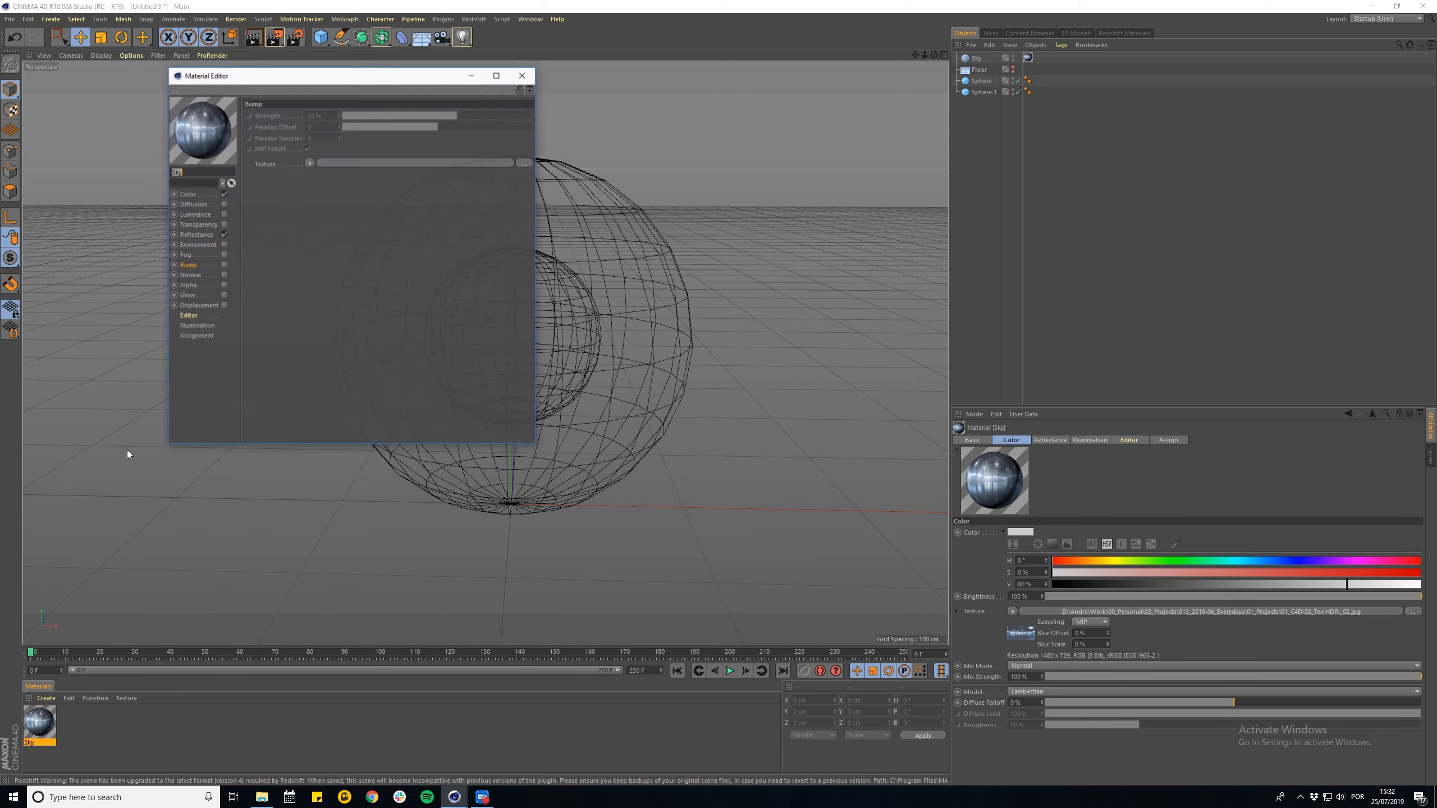
pyautogui.click(224, 234)
pyautogui.click(200, 193)
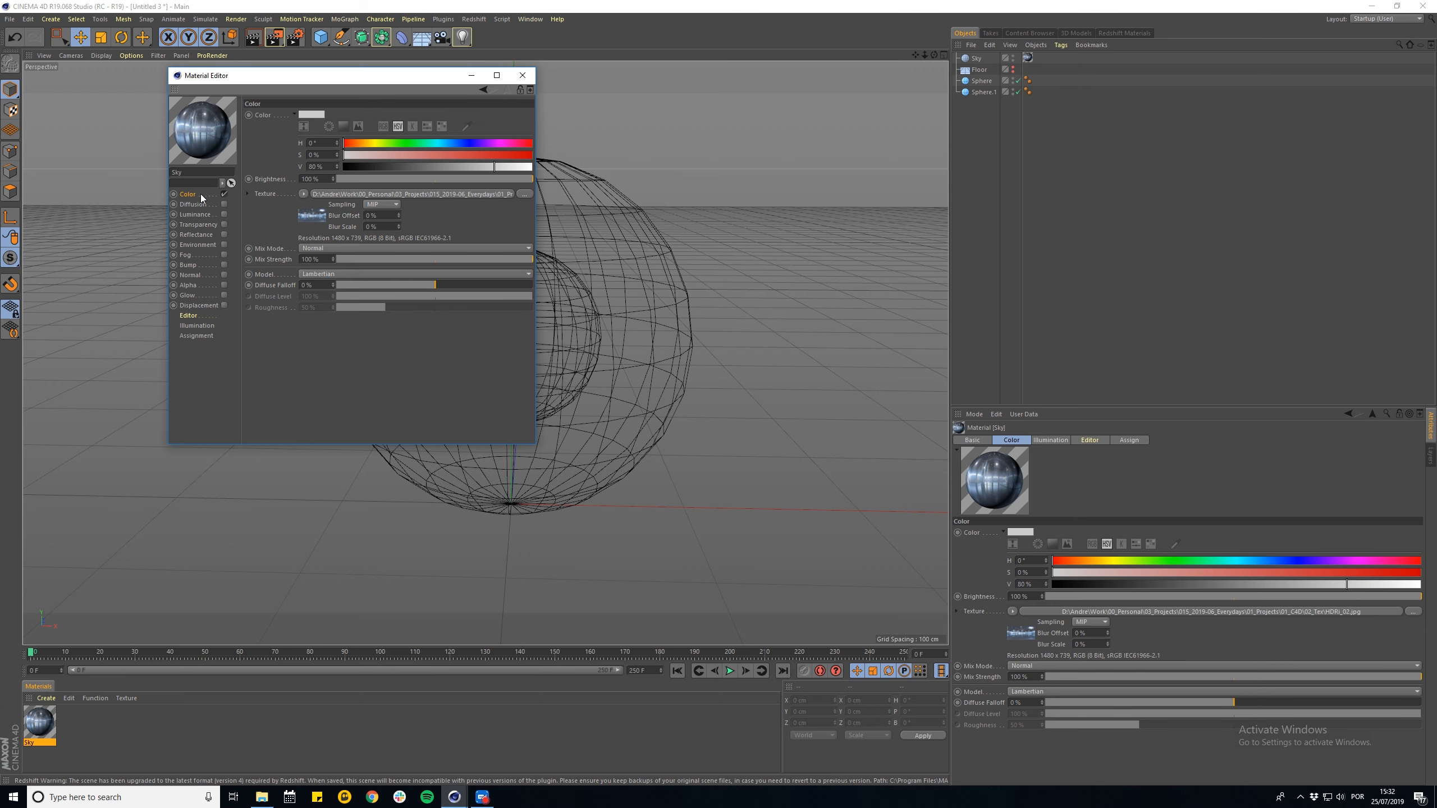
pyautogui.moveTo(239, 220); pyautogui.dragTo(297, 202)
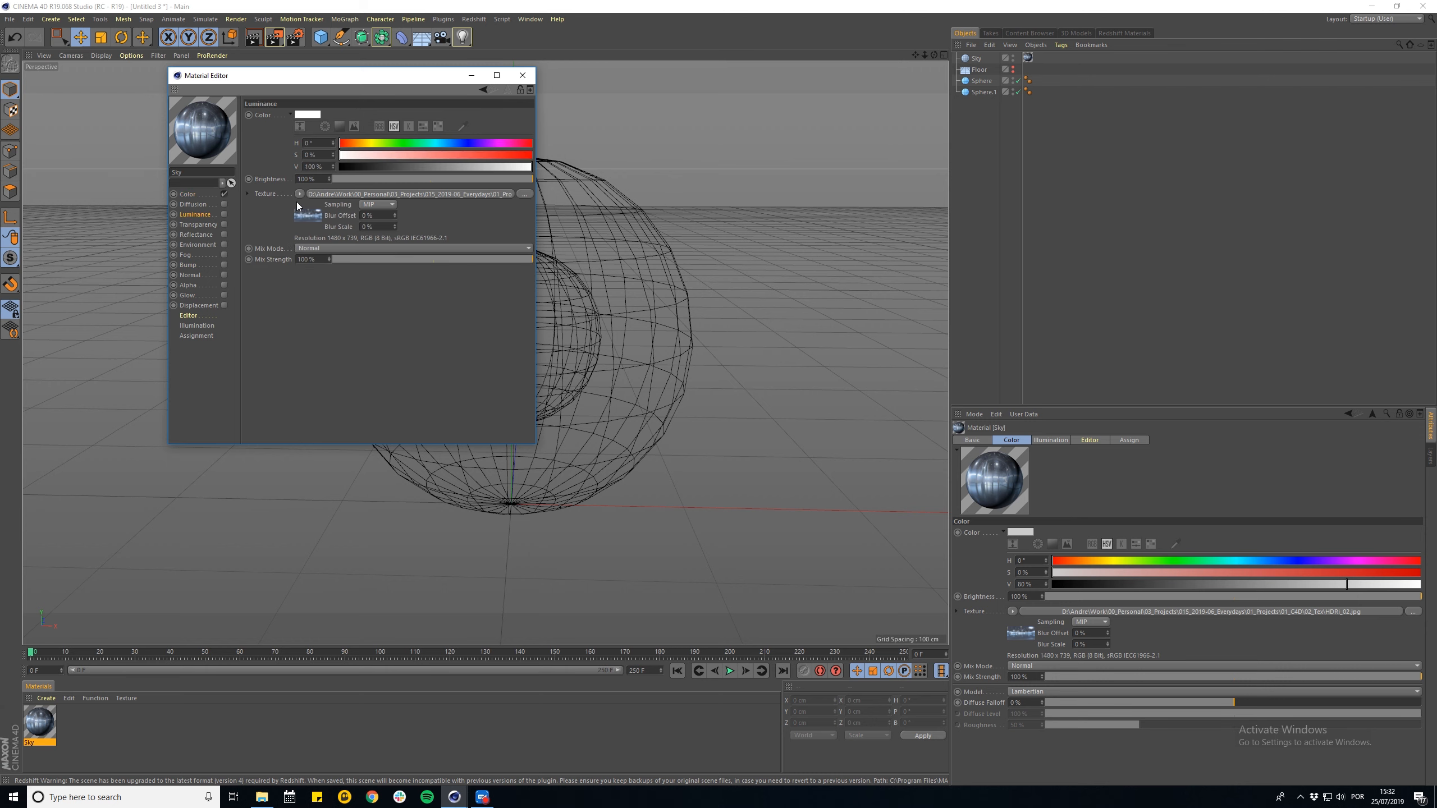
pyautogui.click(224, 214)
pyautogui.click(224, 194)
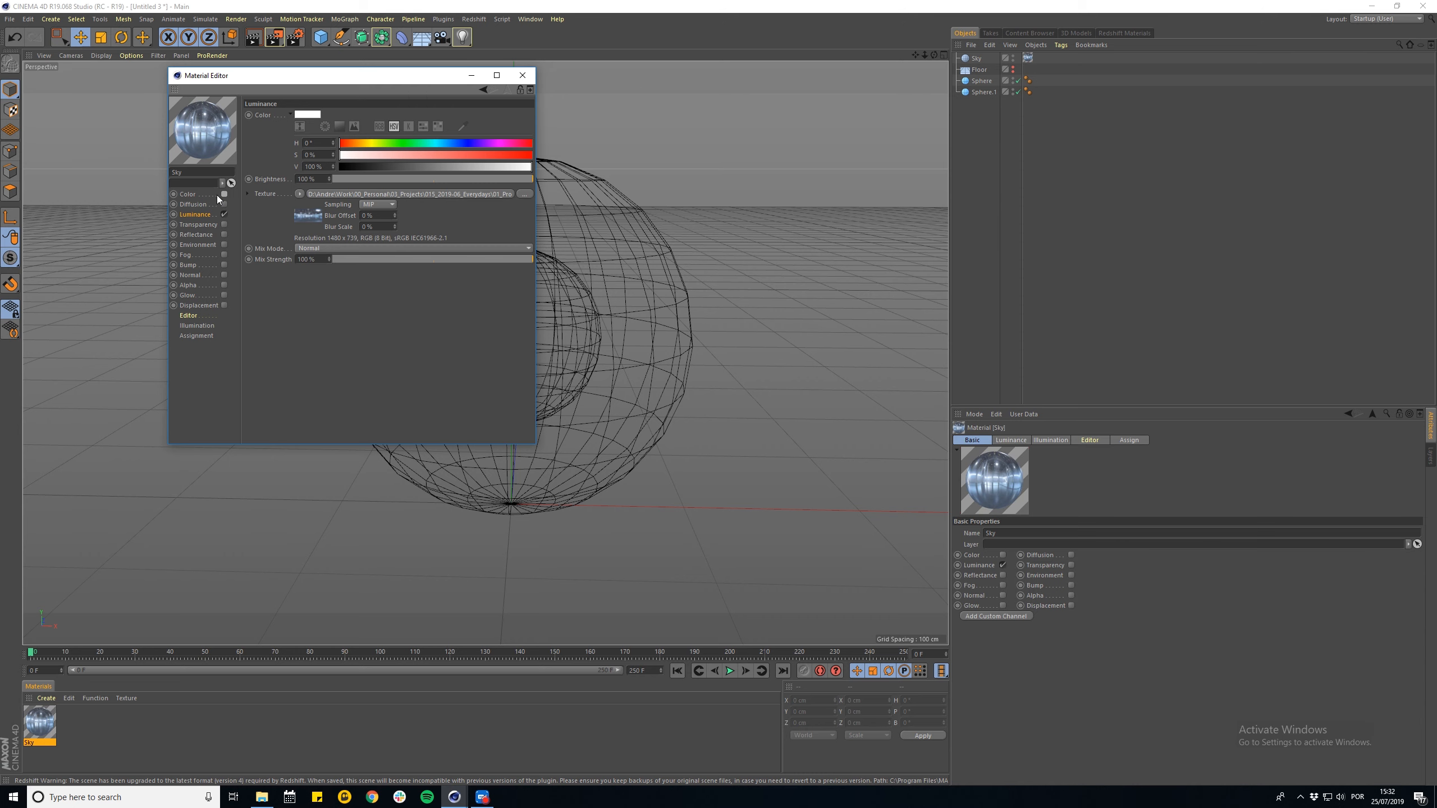
pyautogui.click(522, 76)
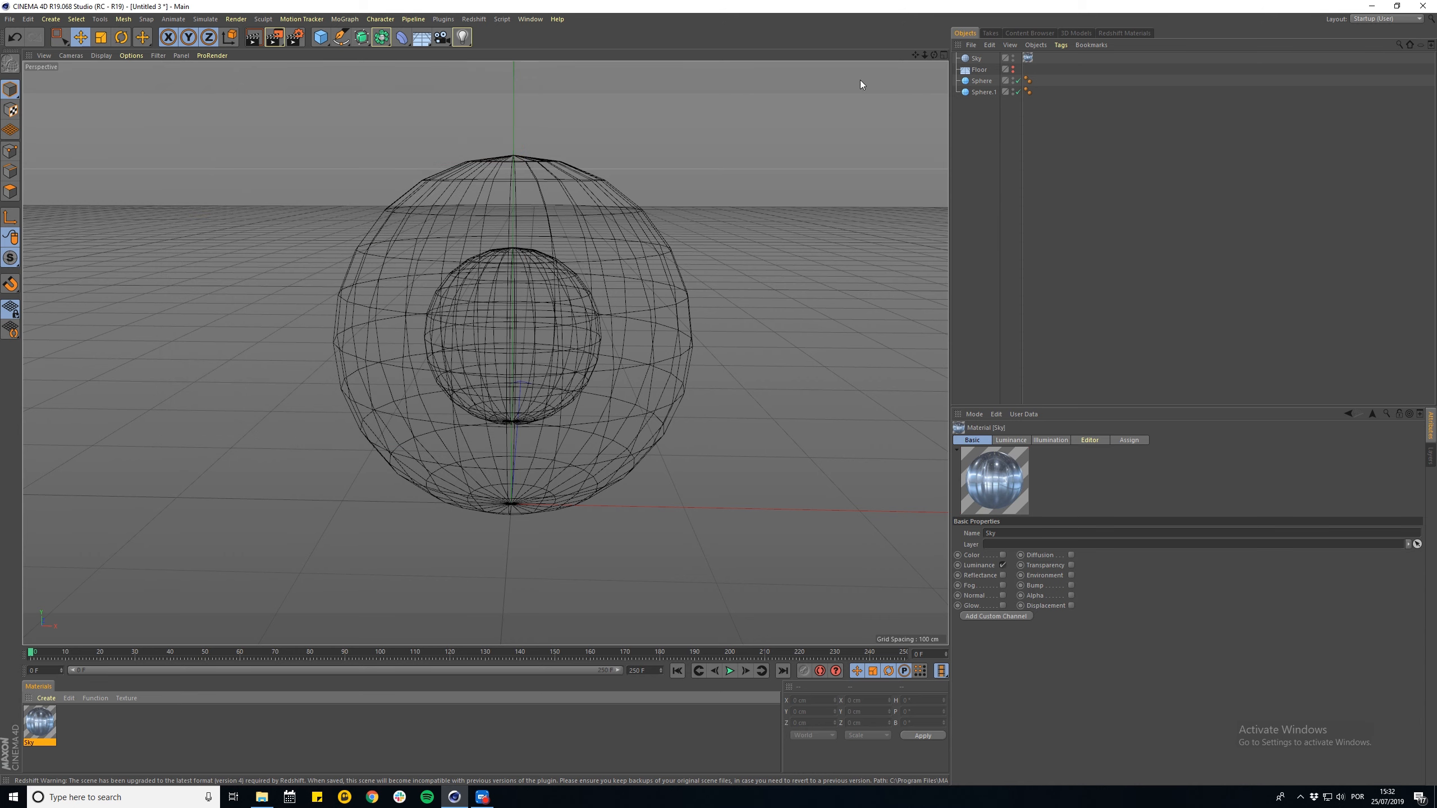
# - Rename the smaller sphere as Inside and the larger sphere as Outside
pyautogui.doubleClick(983, 91)
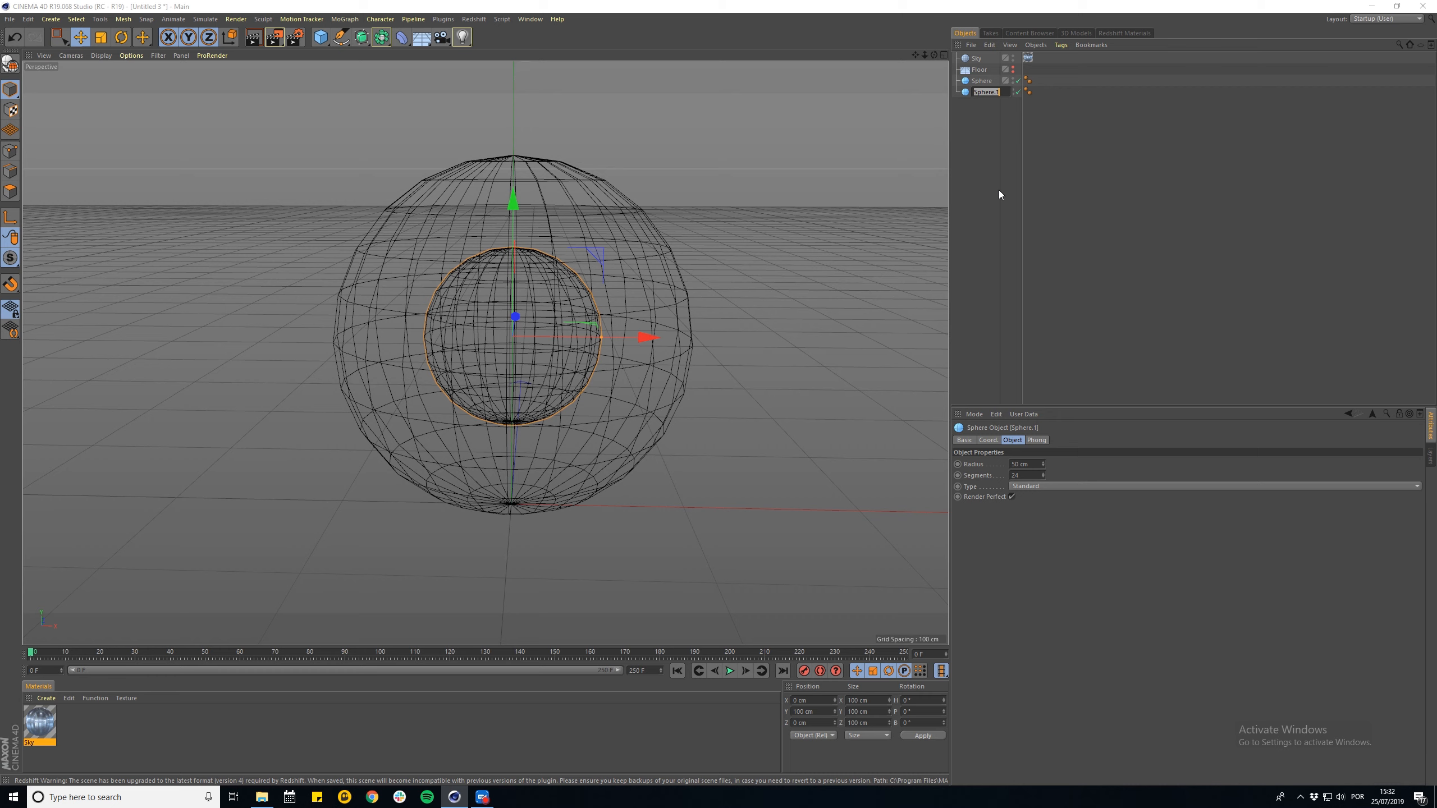
pyautogui.press('BackSpace')
pyautogui.write('Inside')
pyautogui.press('Return')
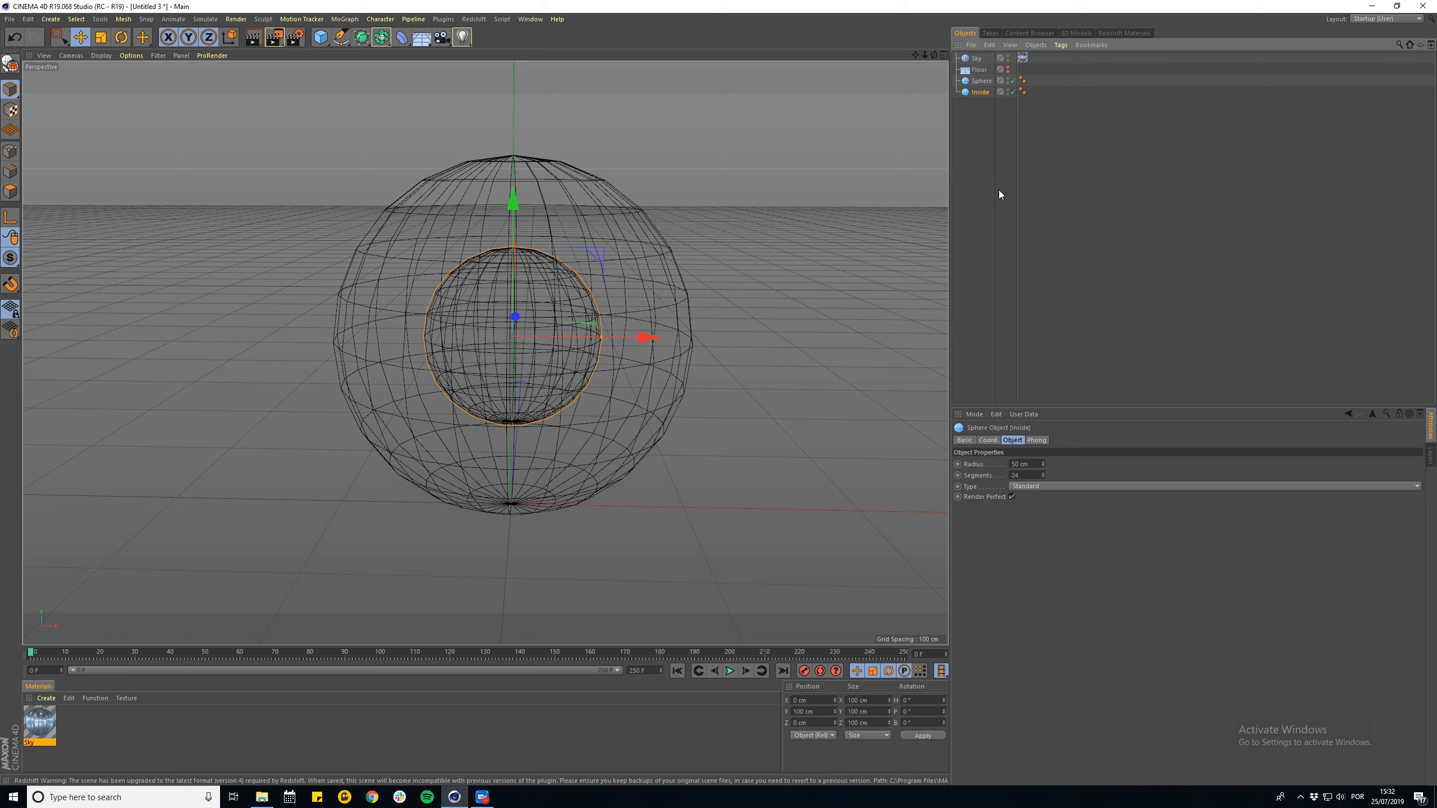
pyautogui.press('Up')
pyautogui.press('Return')
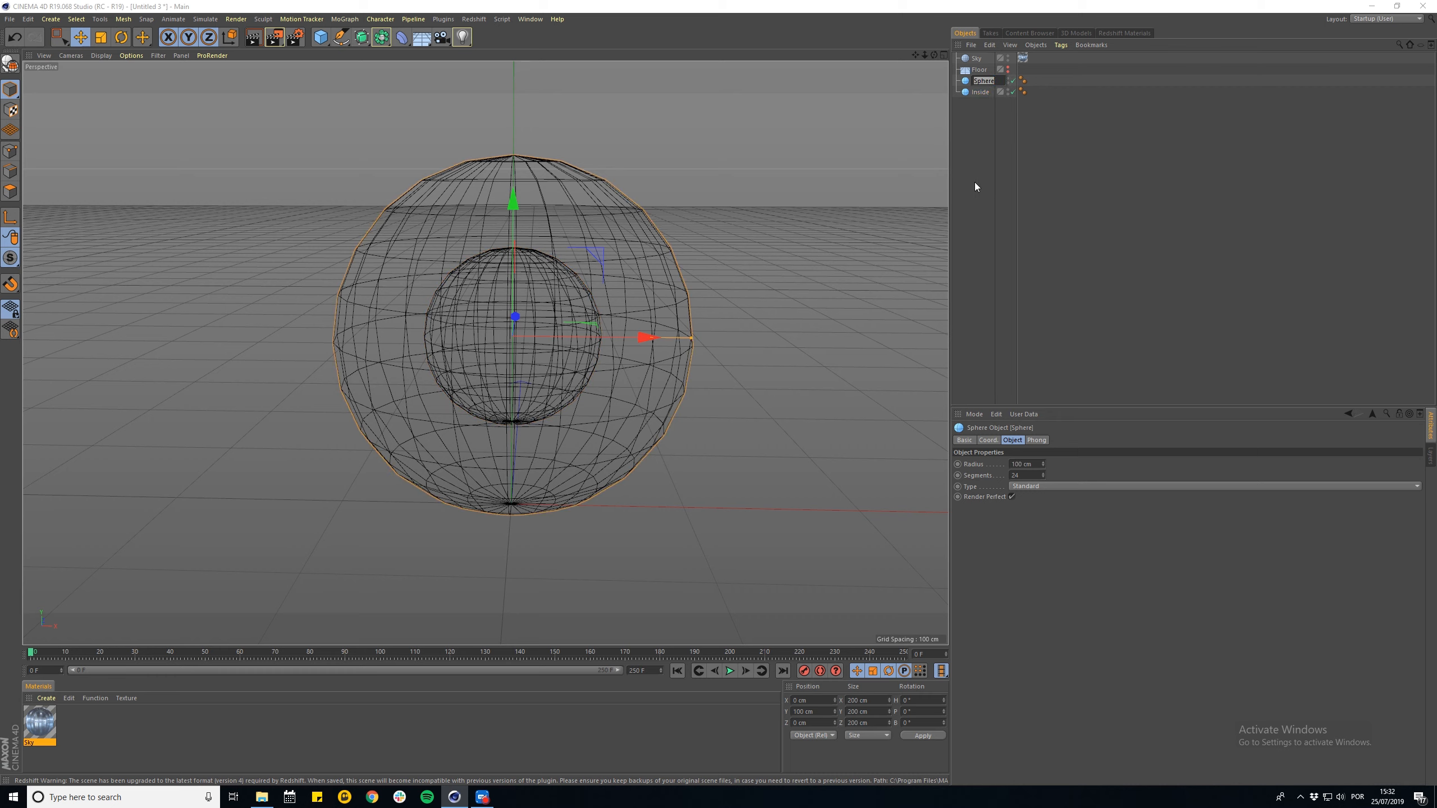
pyautogui.write('Outside')
pyautogui.press('Return')
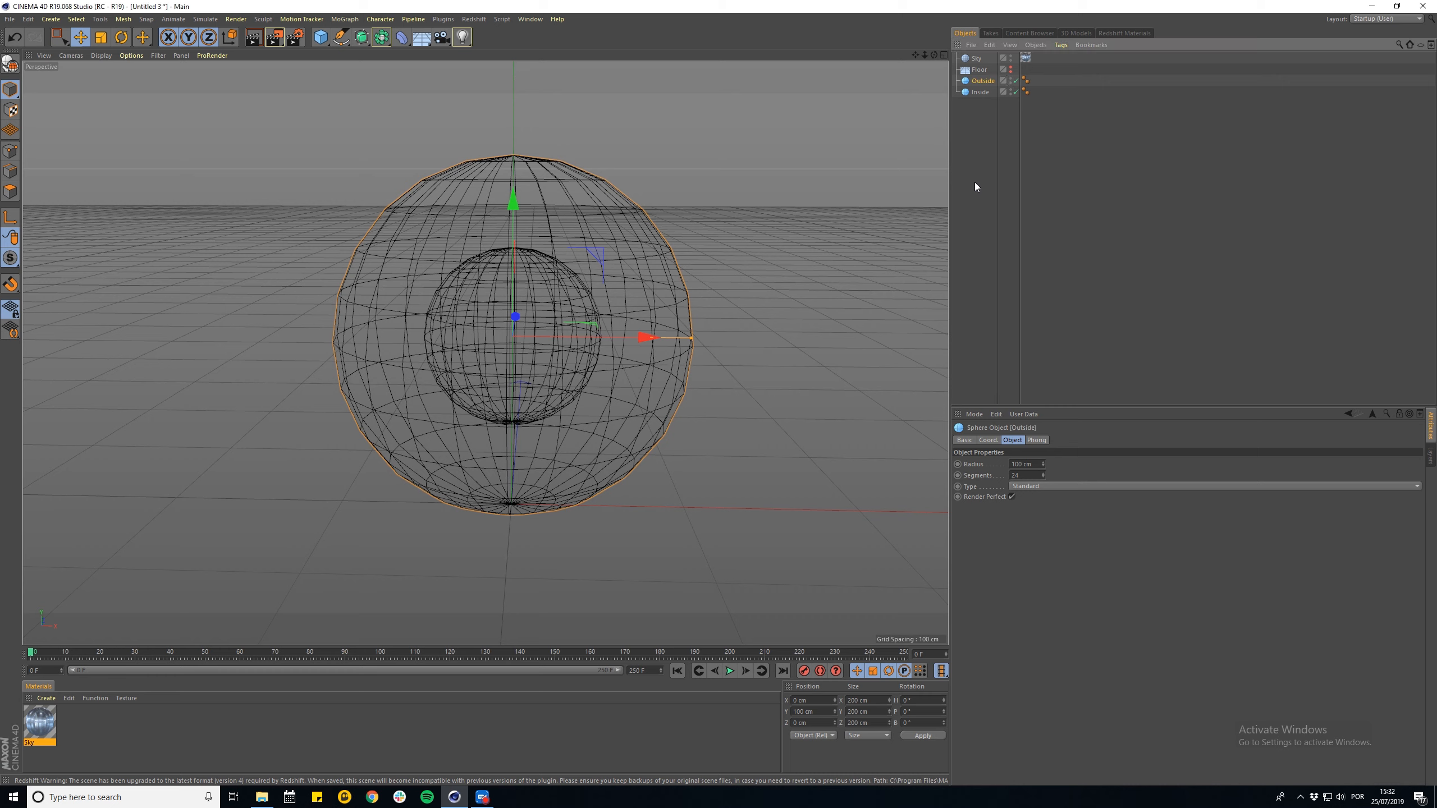
# - Create three new materials and name the newest one Floor
pyautogui.doubleClick(113, 734)
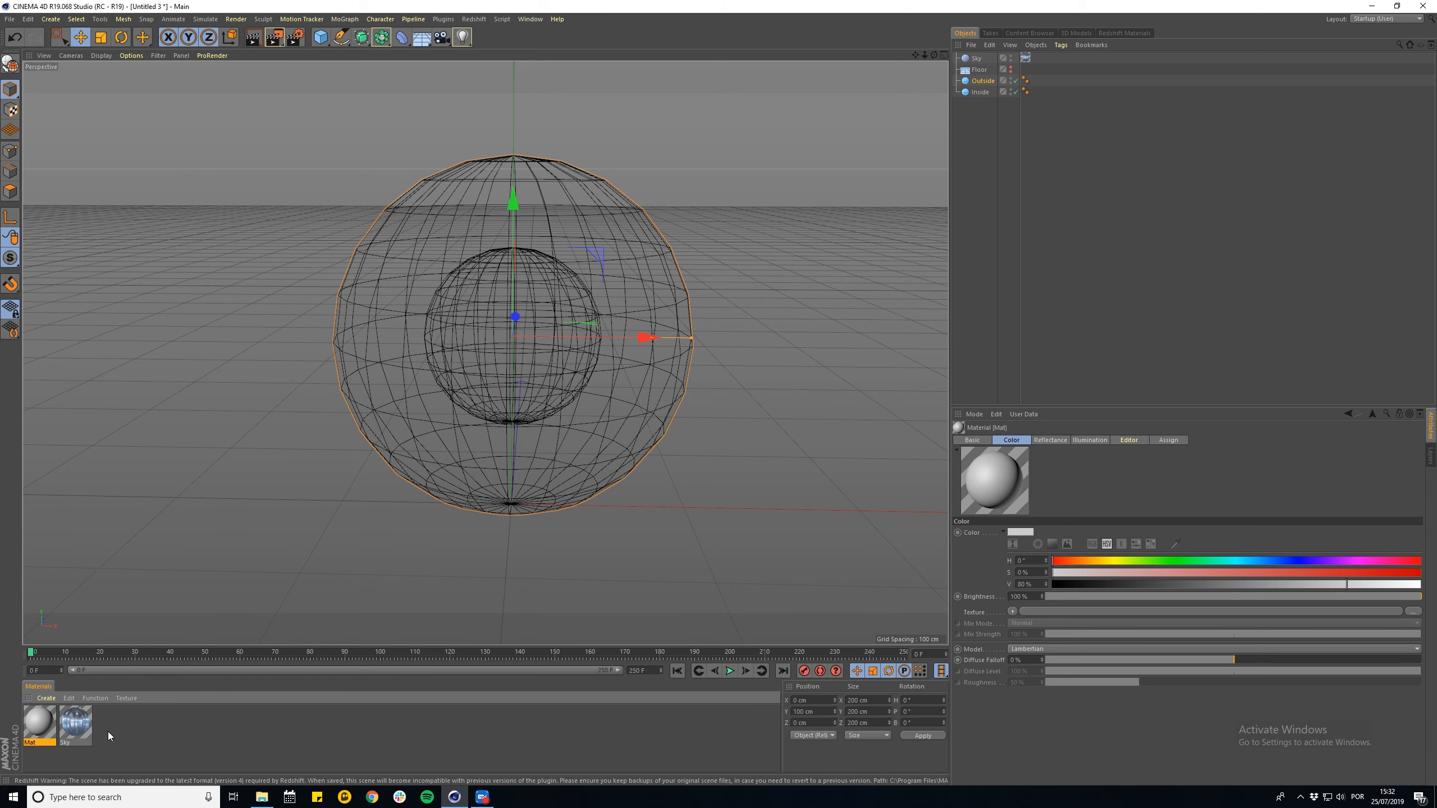
pyautogui.doubleClick(149, 730)
pyautogui.doubleClick(150, 730)
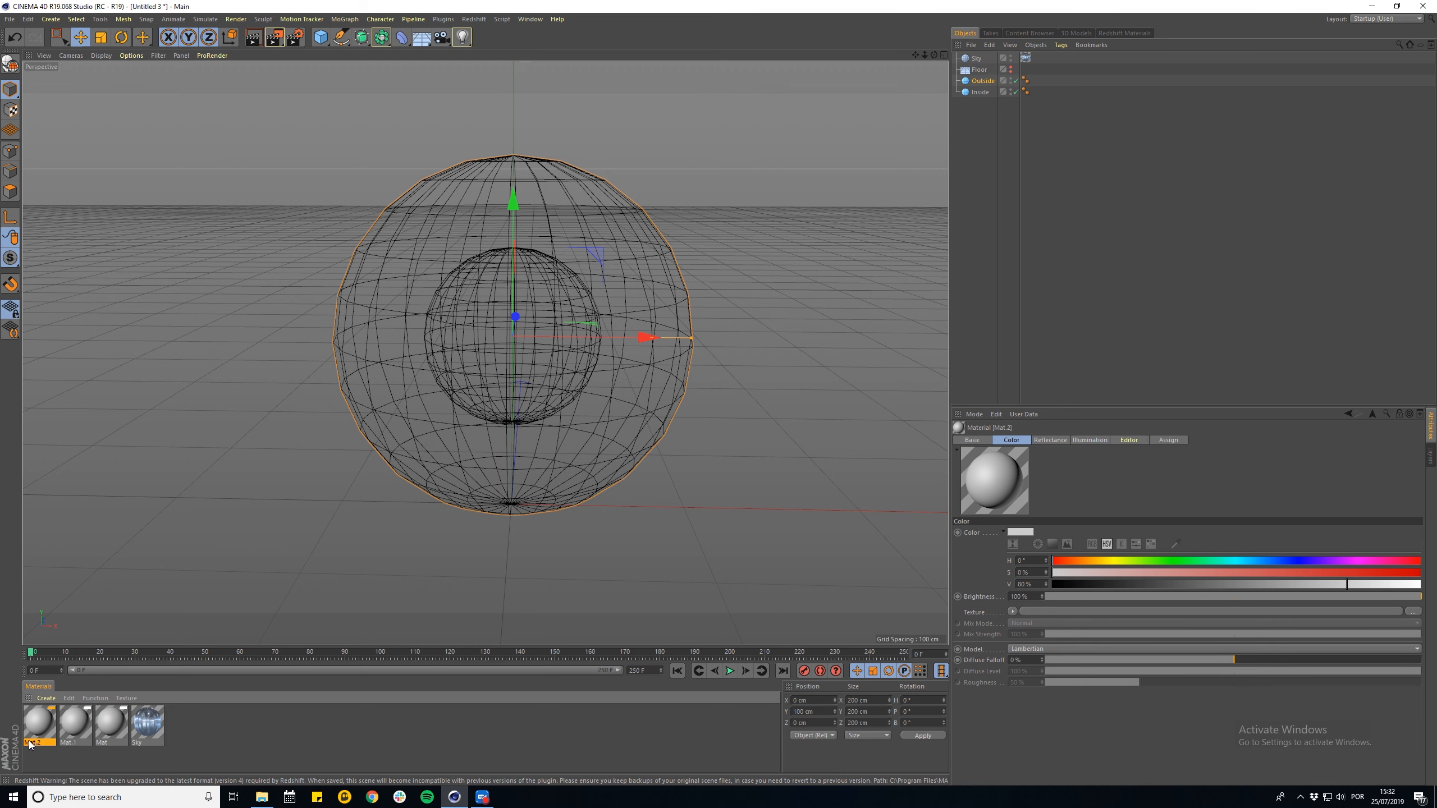
pyautogui.doubleClick(32, 742)
pyautogui.write('Floor')
pyautogui.press('Return')
# - Name the other two new materials Inside and Outside
pyautogui.doubleClick(76, 727)
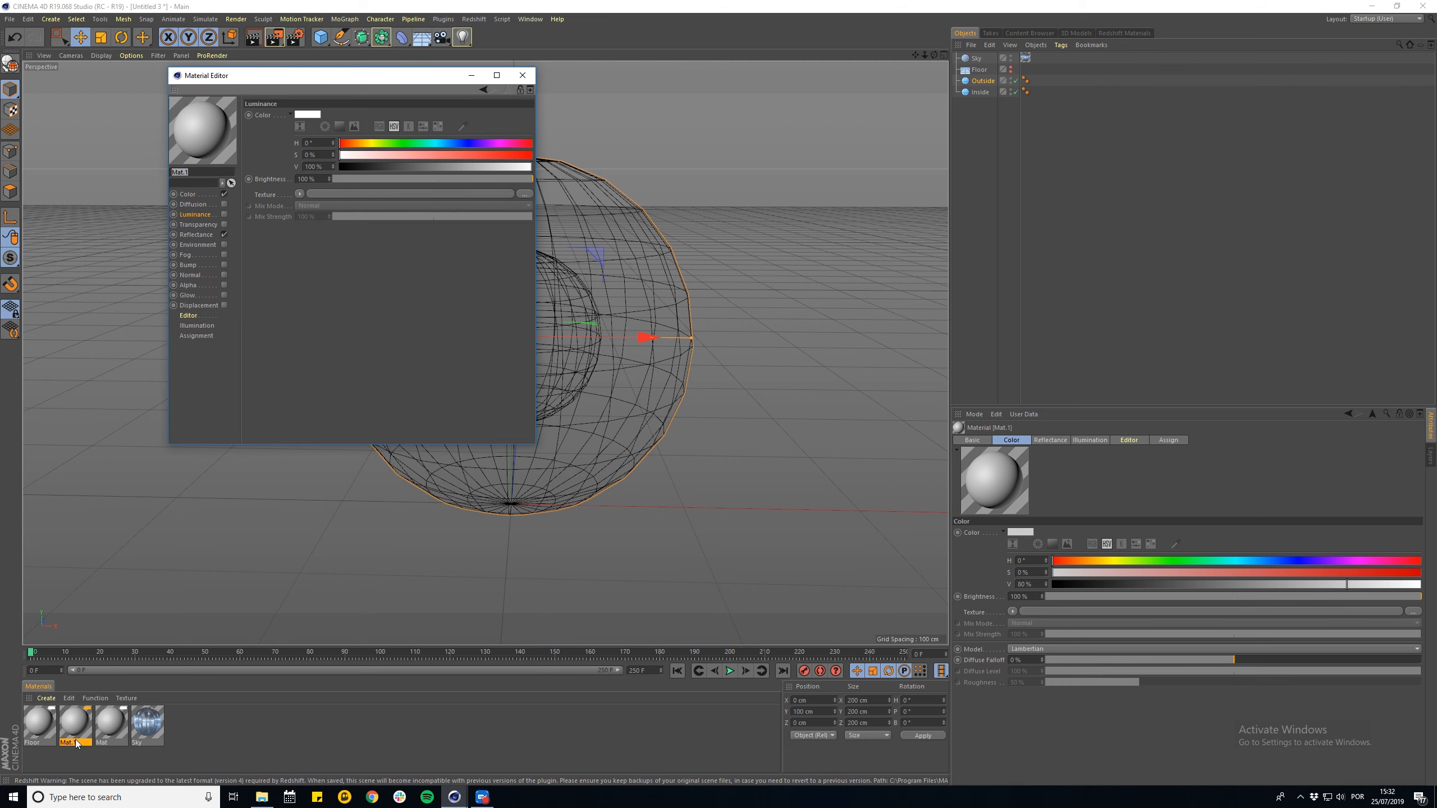
pyautogui.write('~Inside')
pyautogui.press('Return')
pyautogui.click(108, 723)
pyautogui.click(72, 713)
pyautogui.click(146, 724)
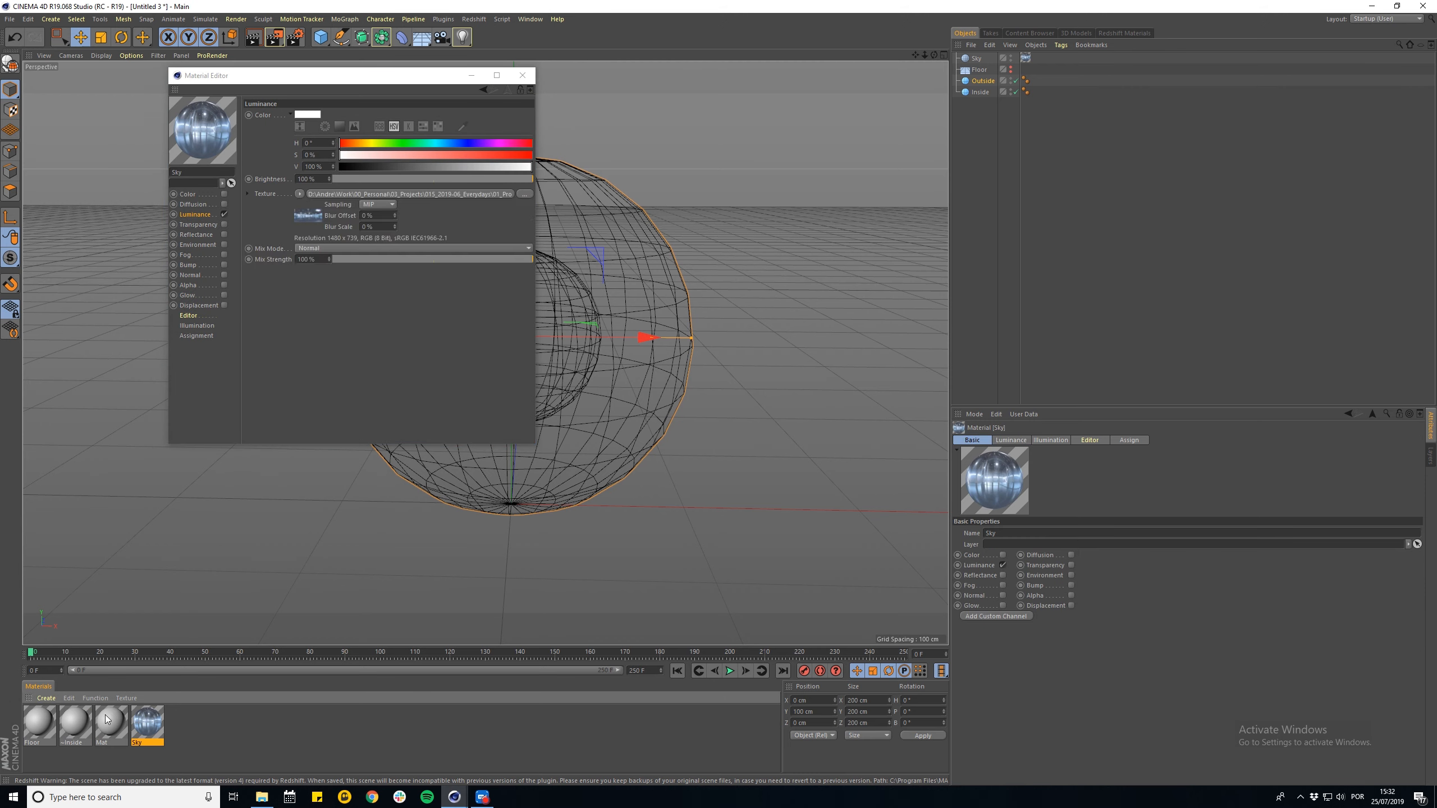
pyautogui.click(112, 723)
pyautogui.moveTo(198, 172); pyautogui.dragTo(131, 174)
pyautogui.write('Outside')
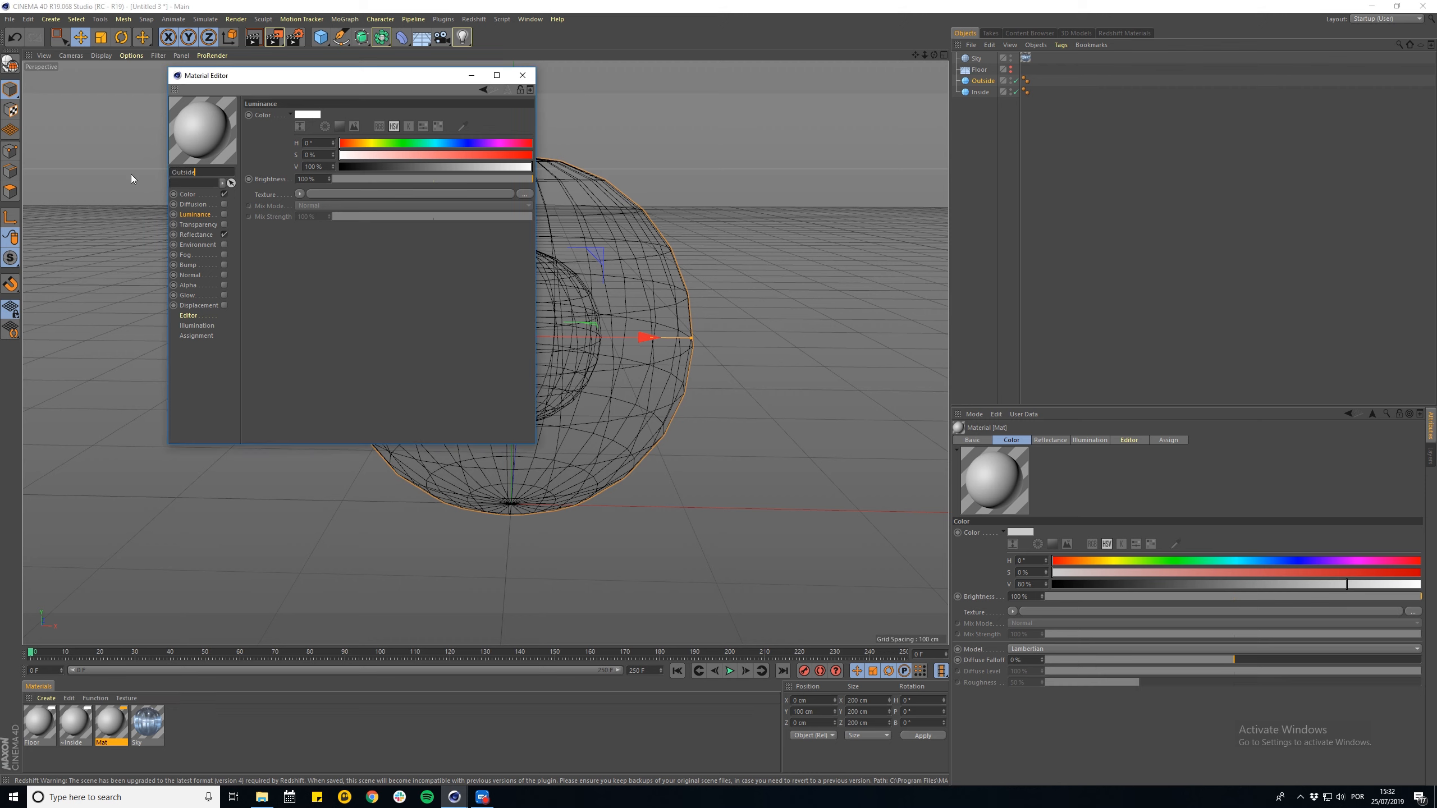
pyautogui.press('Return')
pyautogui.click(76, 722)
pyautogui.click(169, 177)
# - Enable only Luminance on the Inside material, turning off Color and Reflectance, and assign it to the Inside sphere
pyautogui.click(224, 215)
pyautogui.click(224, 194)
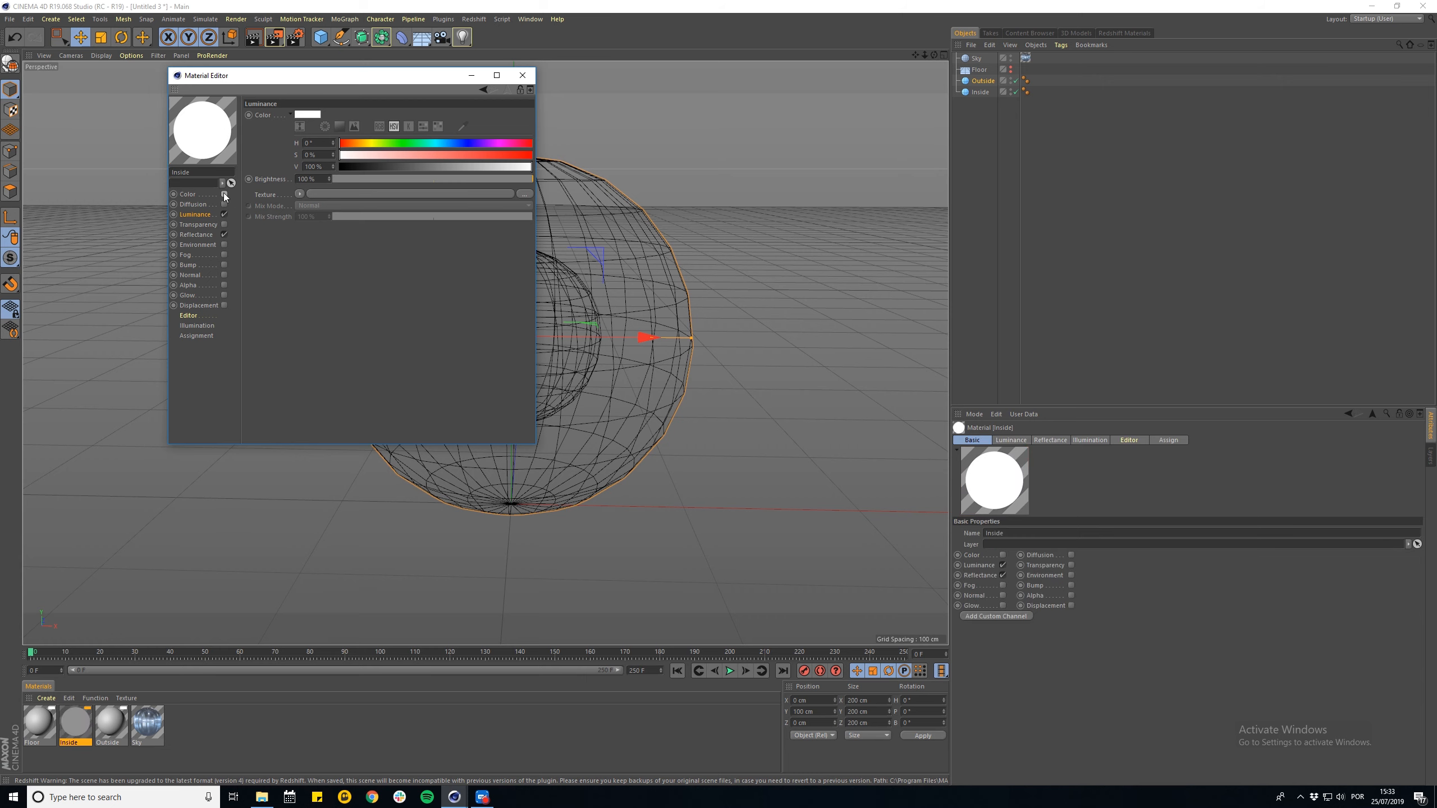
pyautogui.click(224, 234)
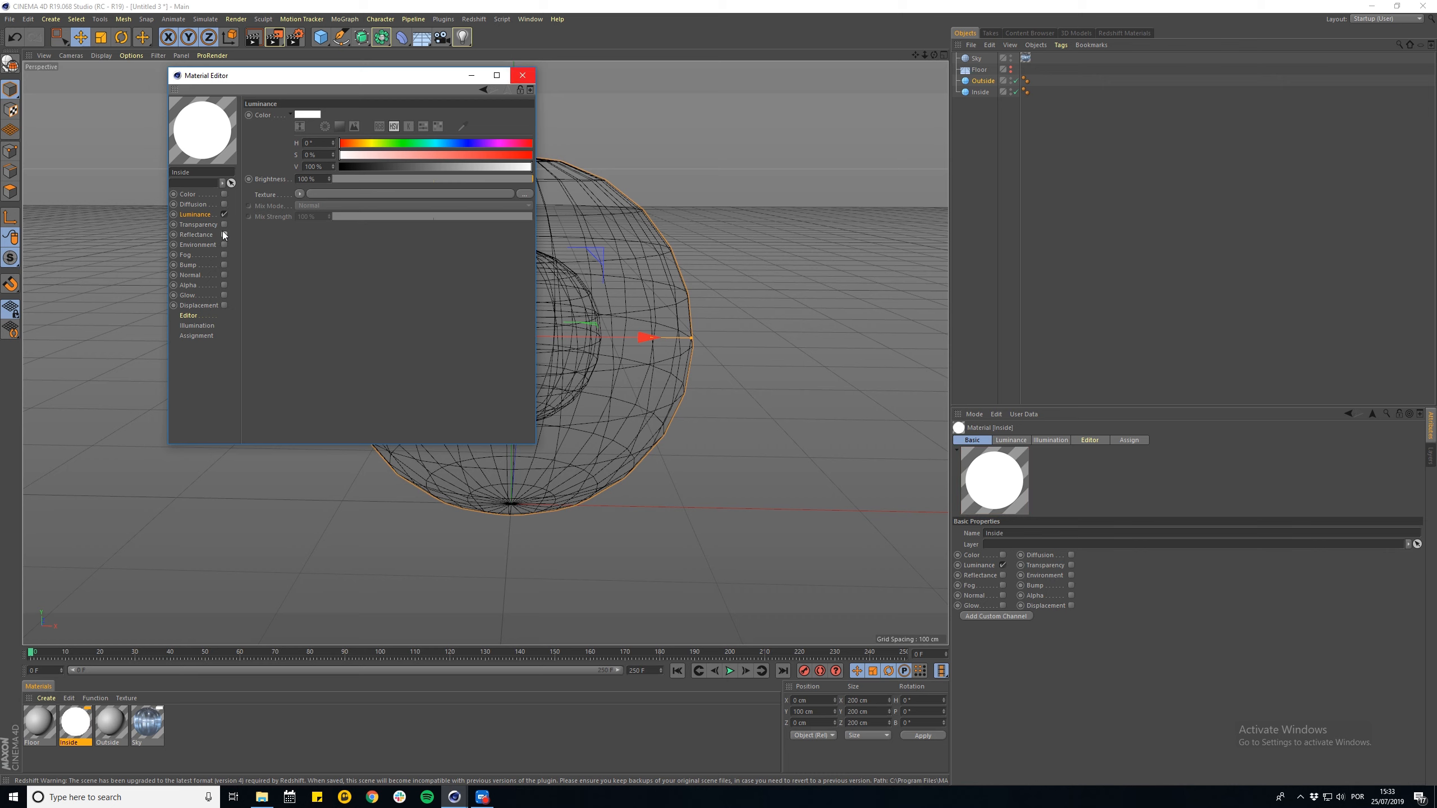
pyautogui.click(522, 75)
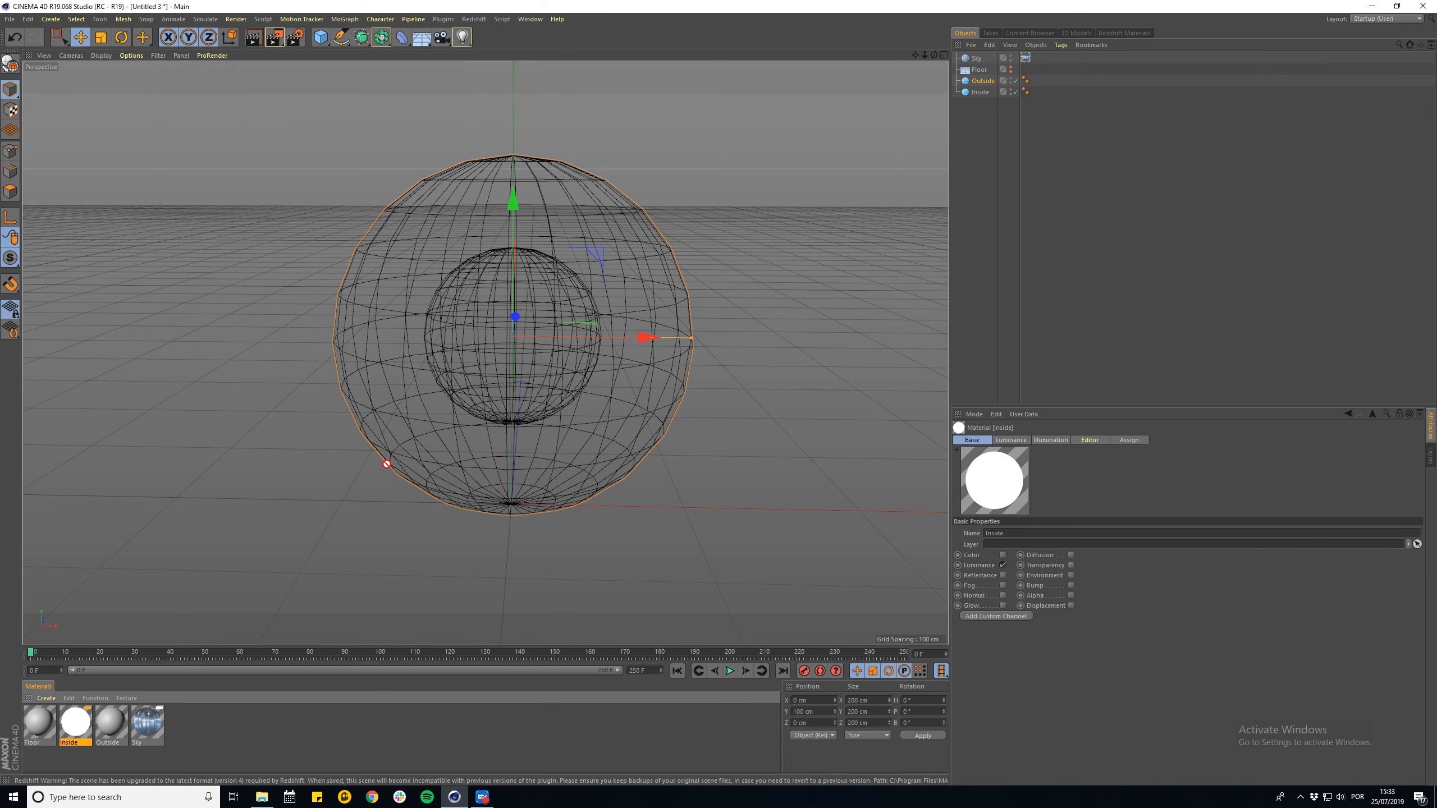
pyautogui.moveTo(984, 92); pyautogui.dragTo(984, 92)
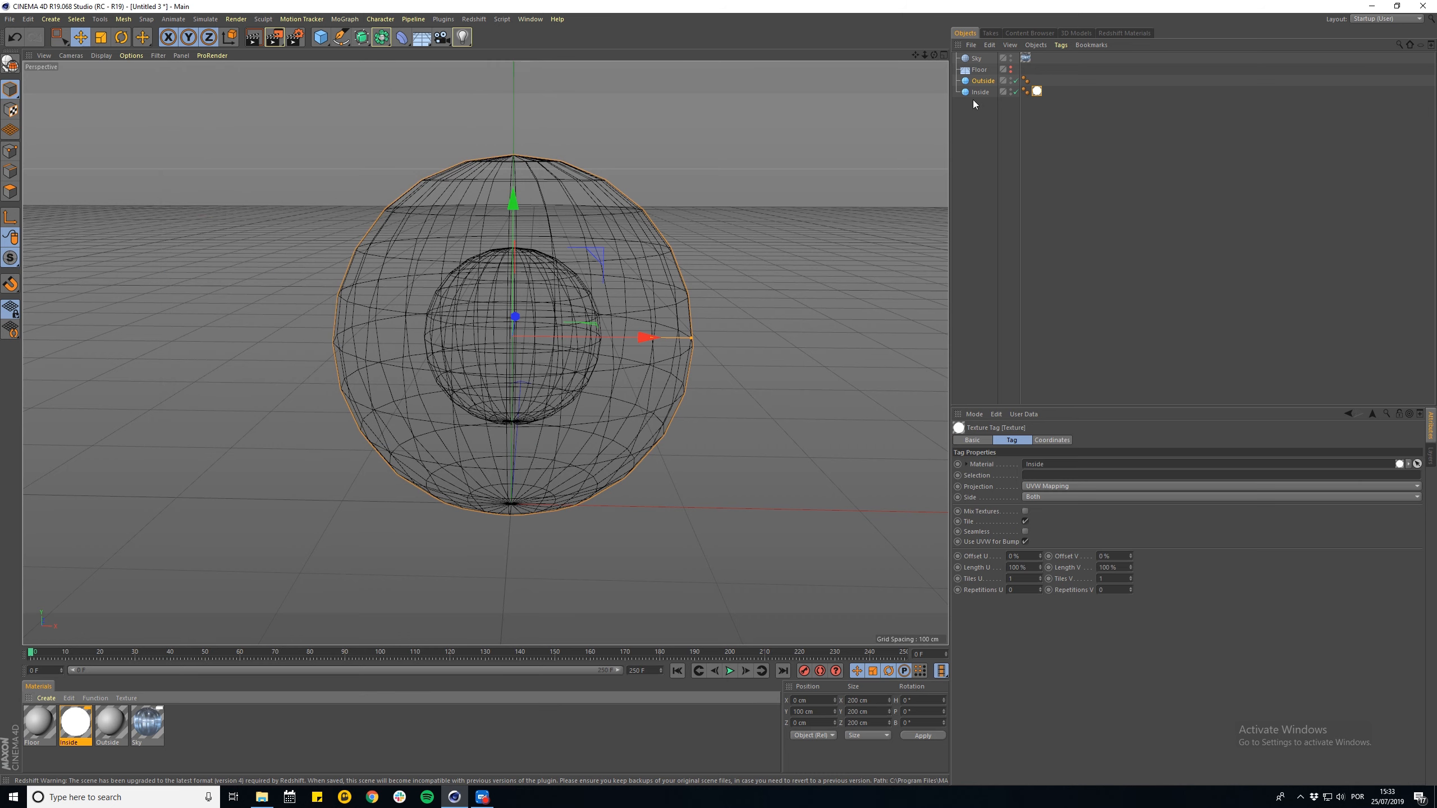
# - Enable Transparency and turn off Color on the Outside material
pyautogui.doubleClick(111, 724)
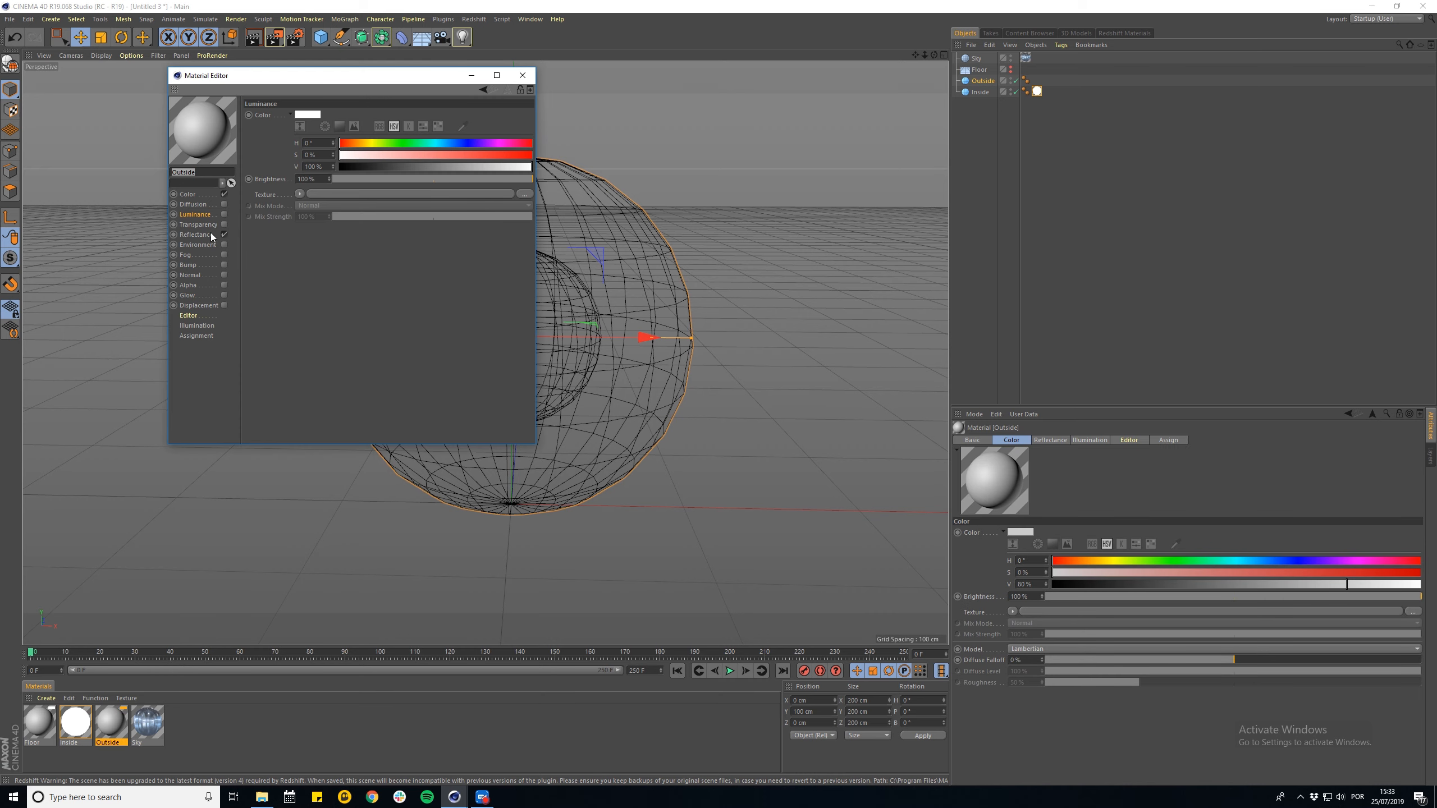
pyautogui.click(223, 224)
pyautogui.click(225, 194)
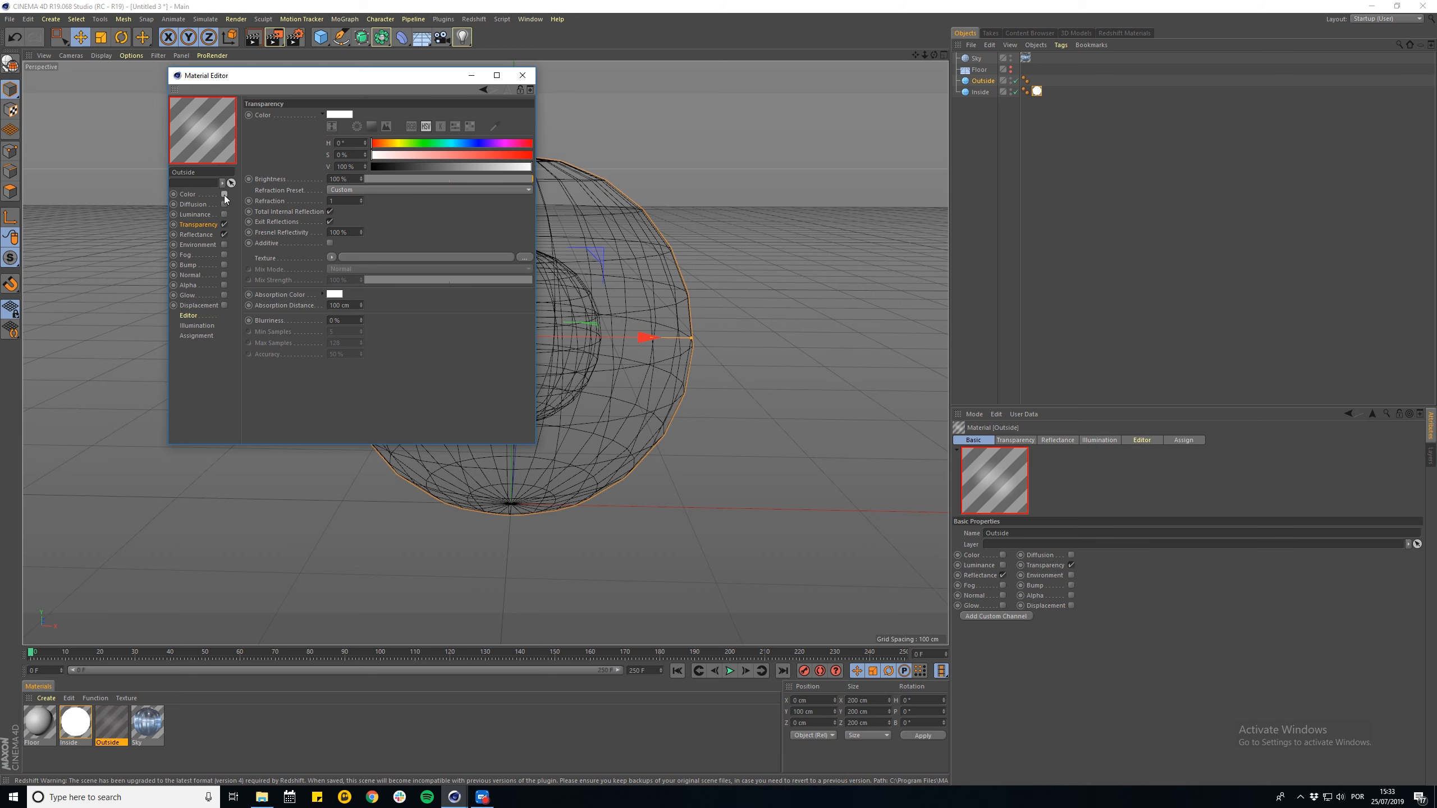
# - Turn off Reflectance on the Outside material and close its editor
pyautogui.click(224, 233)
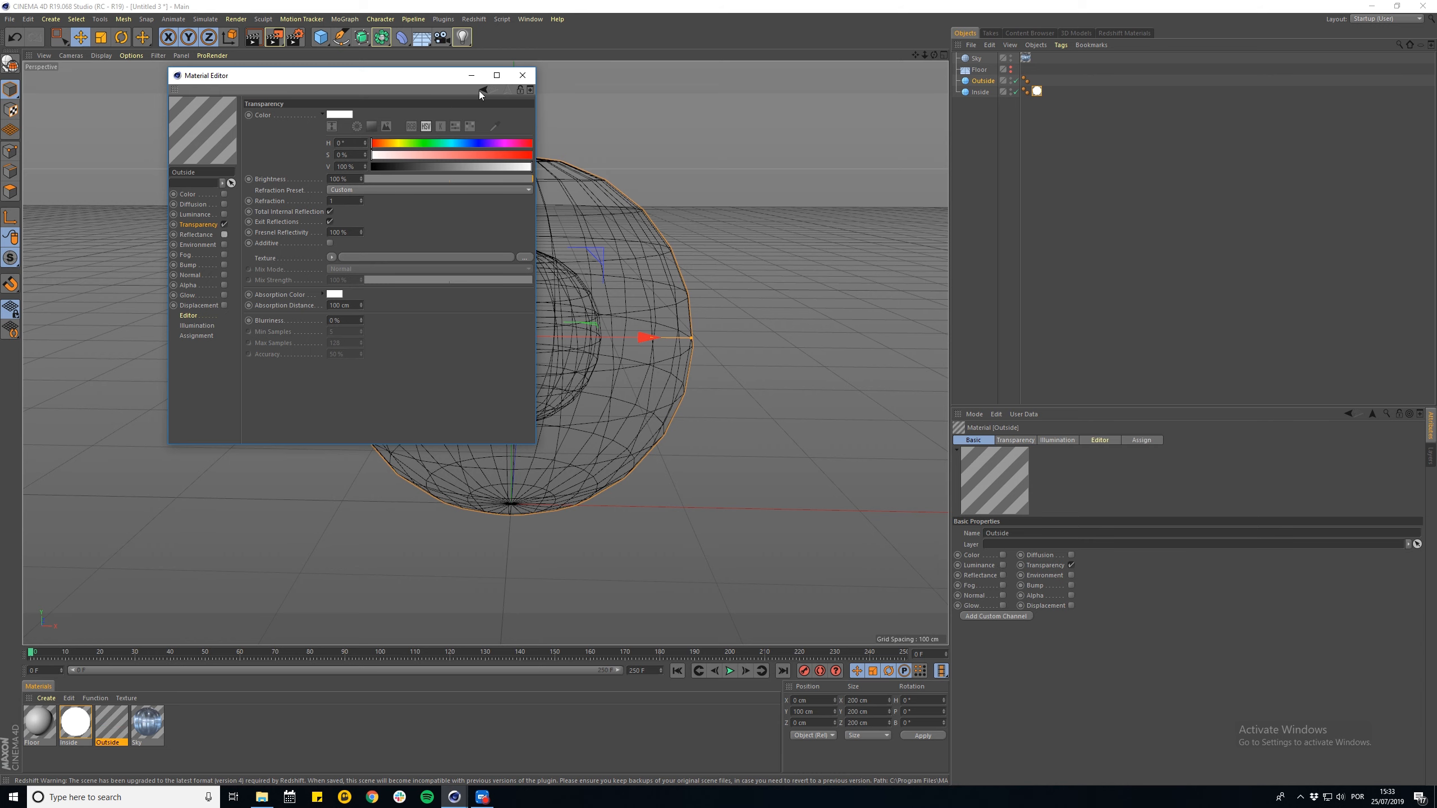
pyautogui.click(521, 77)
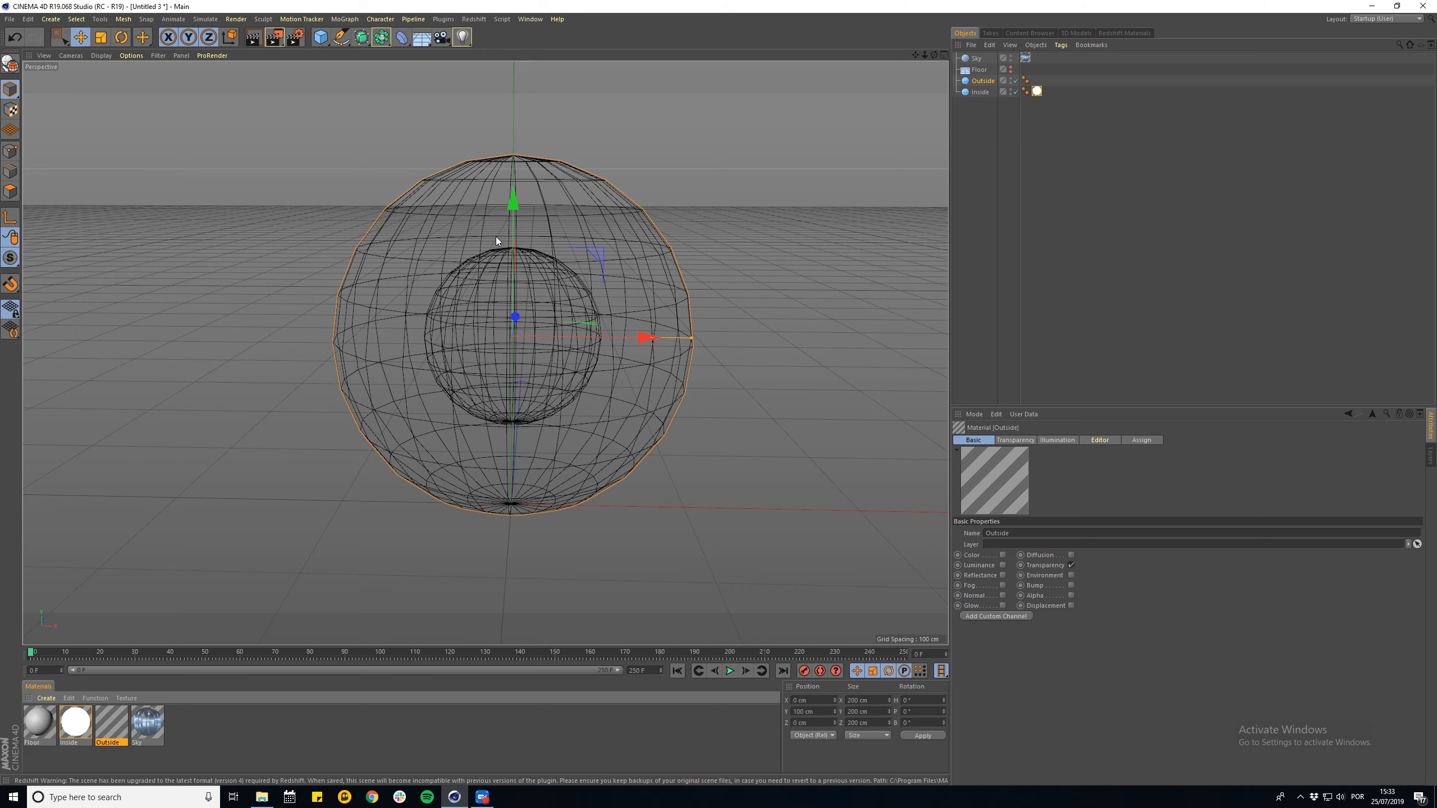
# - Start an interactive render region enlarged to frame both spheres, and assign the Outside material to the Outside sphere
pyautogui.hotkey('alt', 'r')
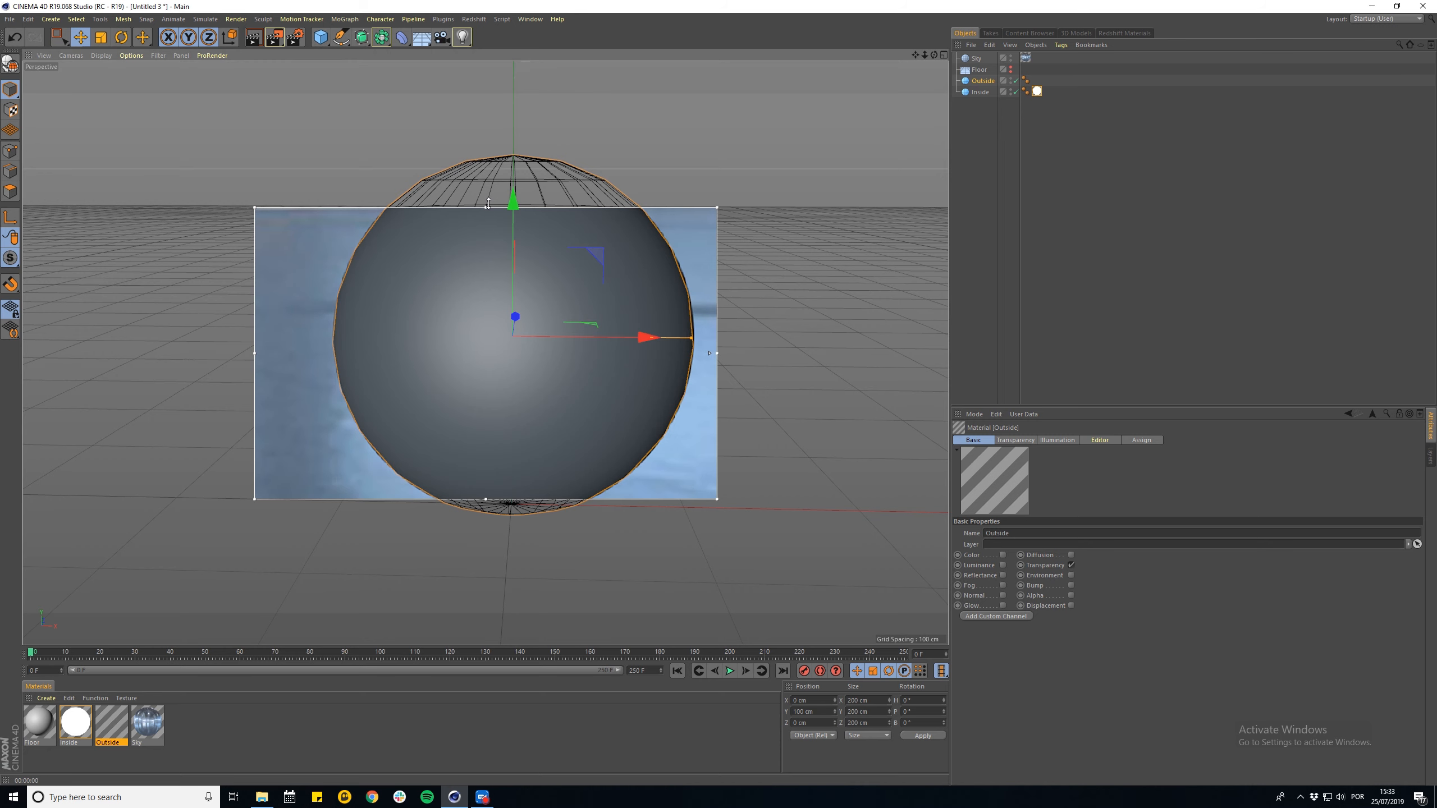
pyautogui.moveTo(487, 206); pyautogui.dragTo(487, 76)
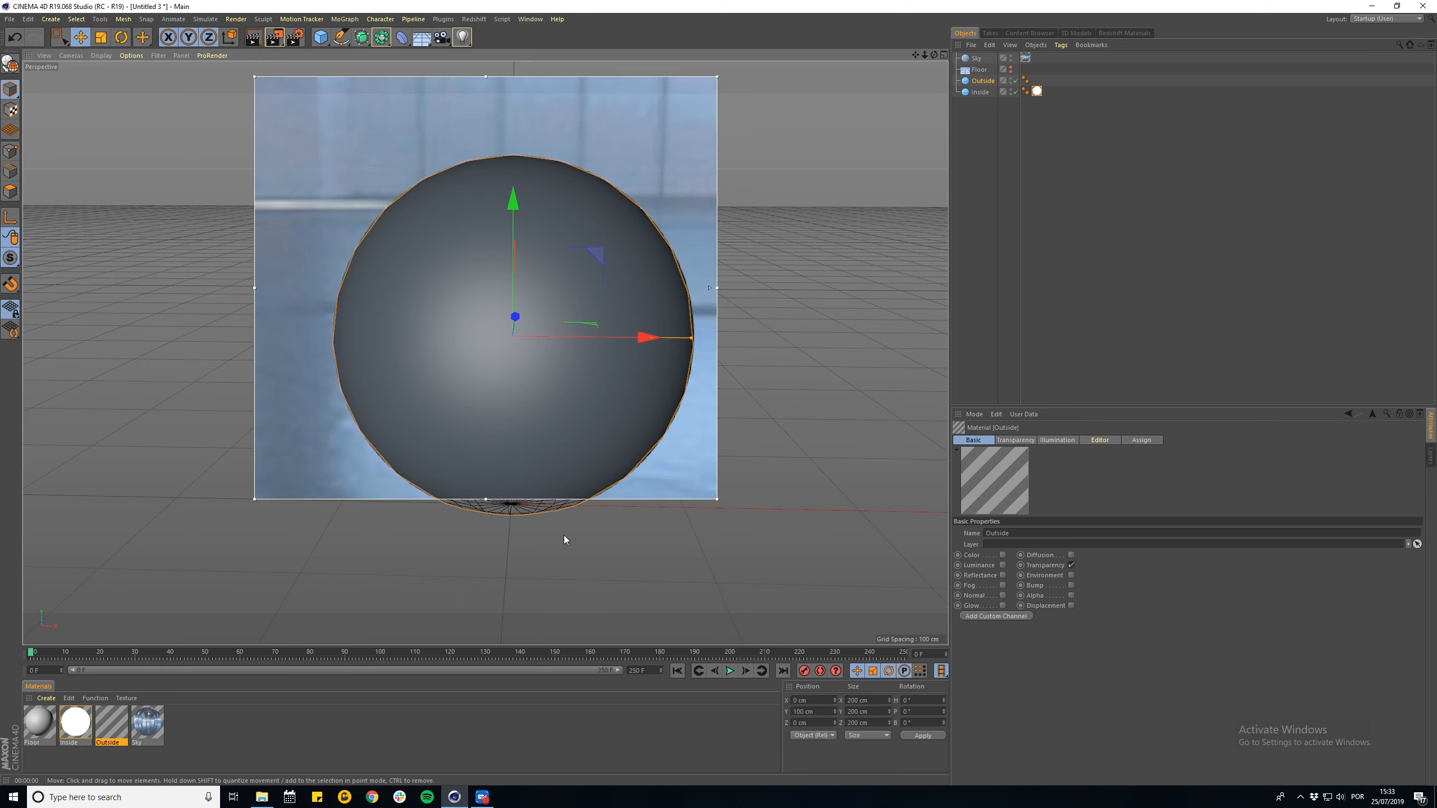
pyautogui.moveTo(718, 501); pyautogui.dragTo(812, 614)
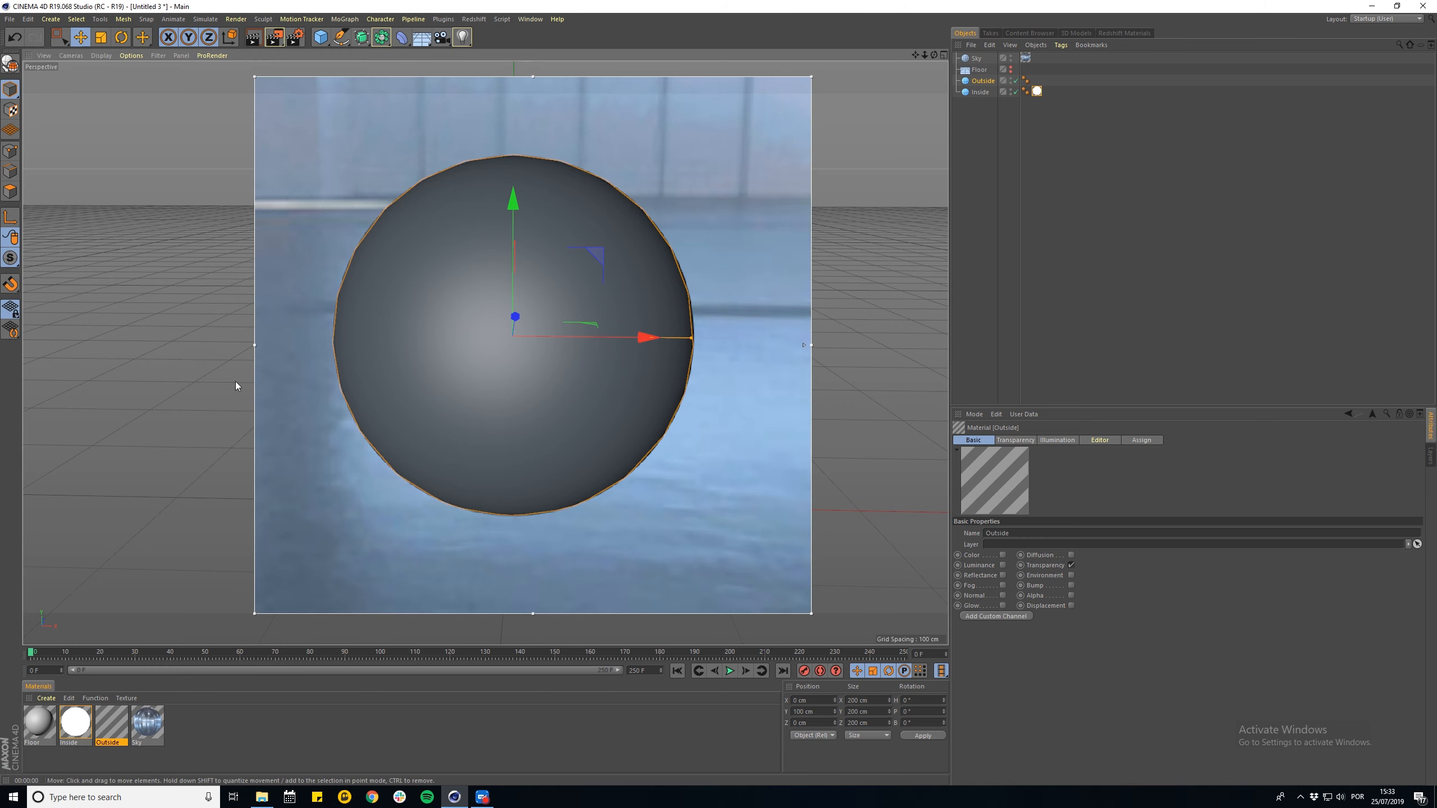
pyautogui.moveTo(254, 341); pyautogui.dragTo(144, 346)
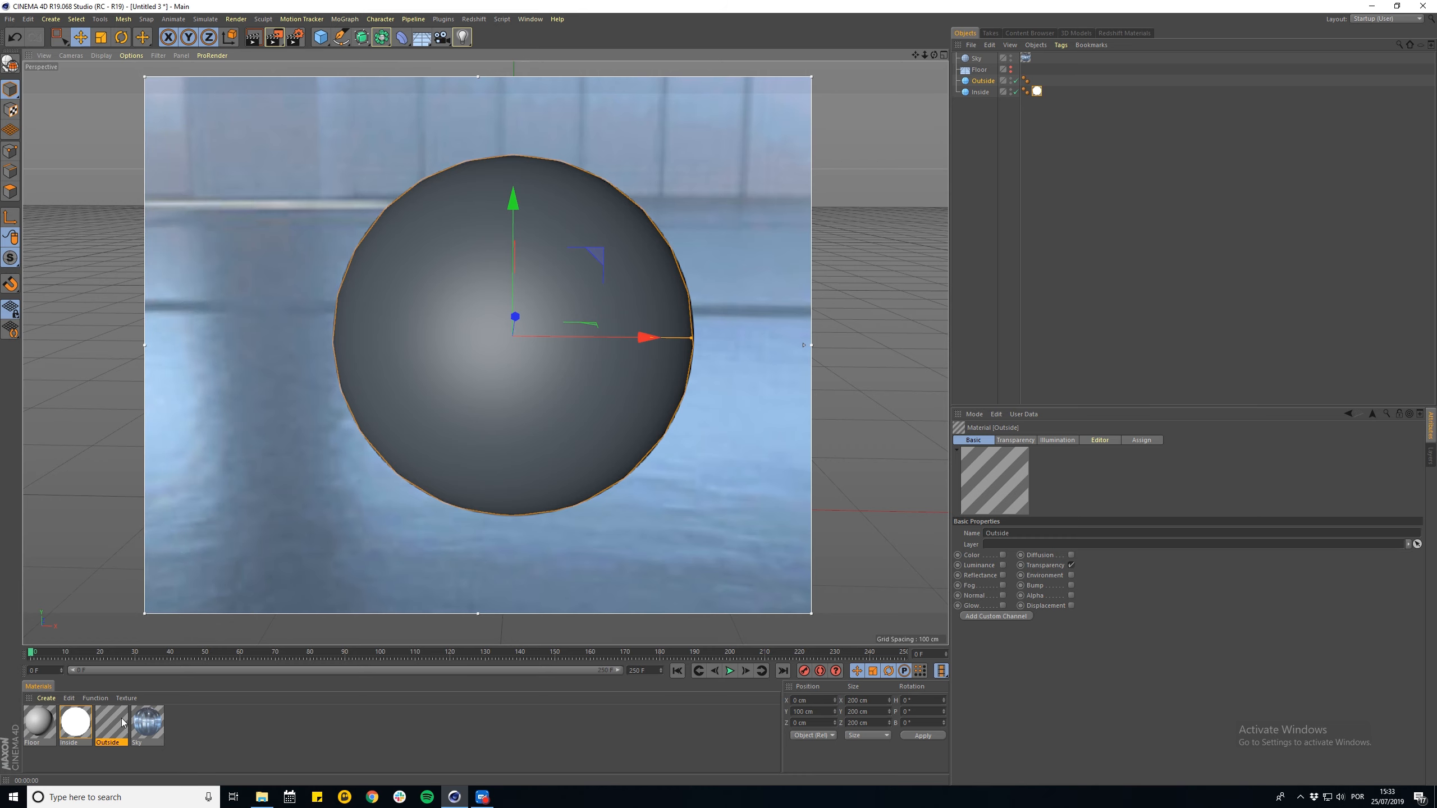
pyautogui.moveTo(118, 732); pyautogui.dragTo(987, 81)
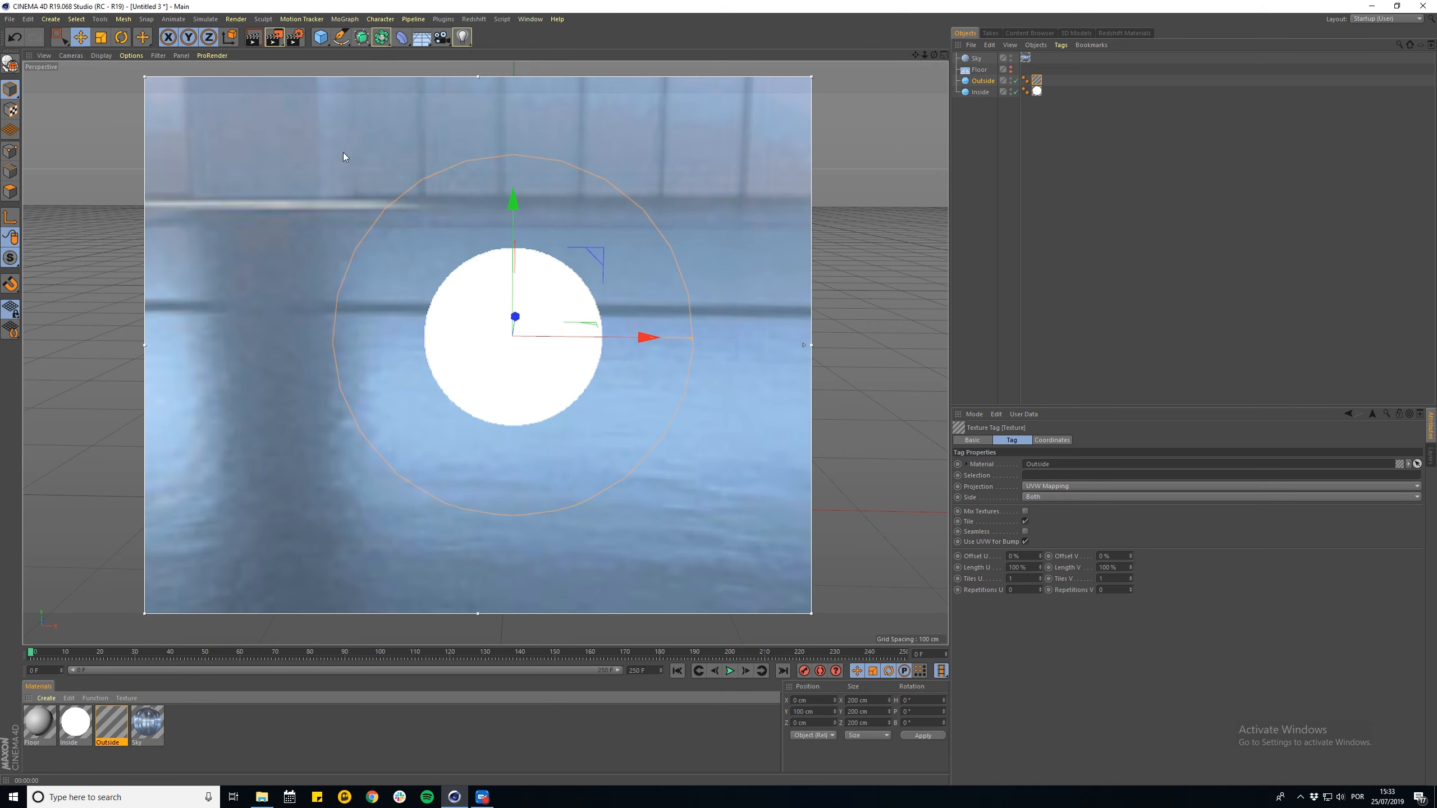
# - Set the renderer to Physical with the Progressive sampler, and raise the interactive render region's quality to maximum
pyautogui.click(295, 38)
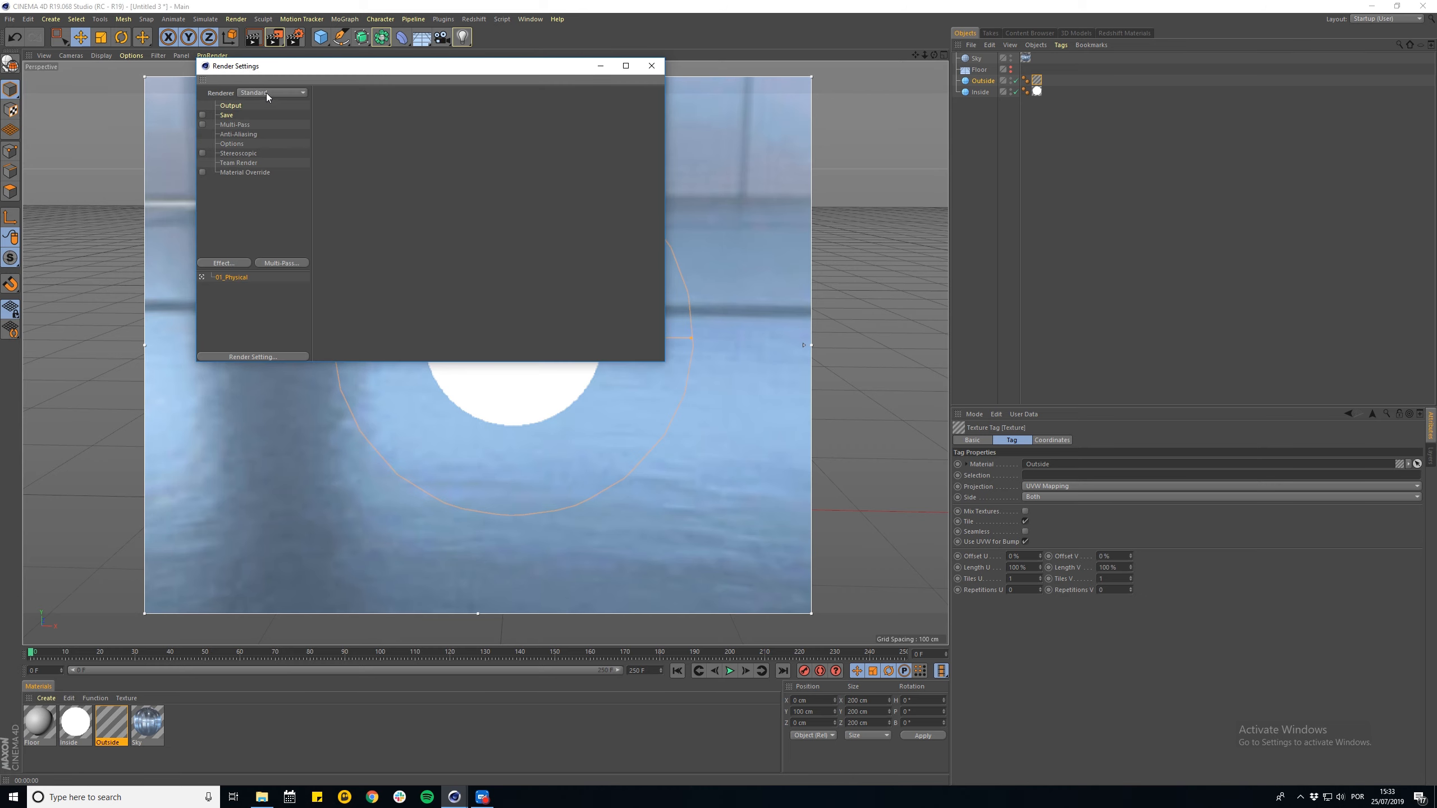
pyautogui.click(265, 92)
pyautogui.click(259, 117)
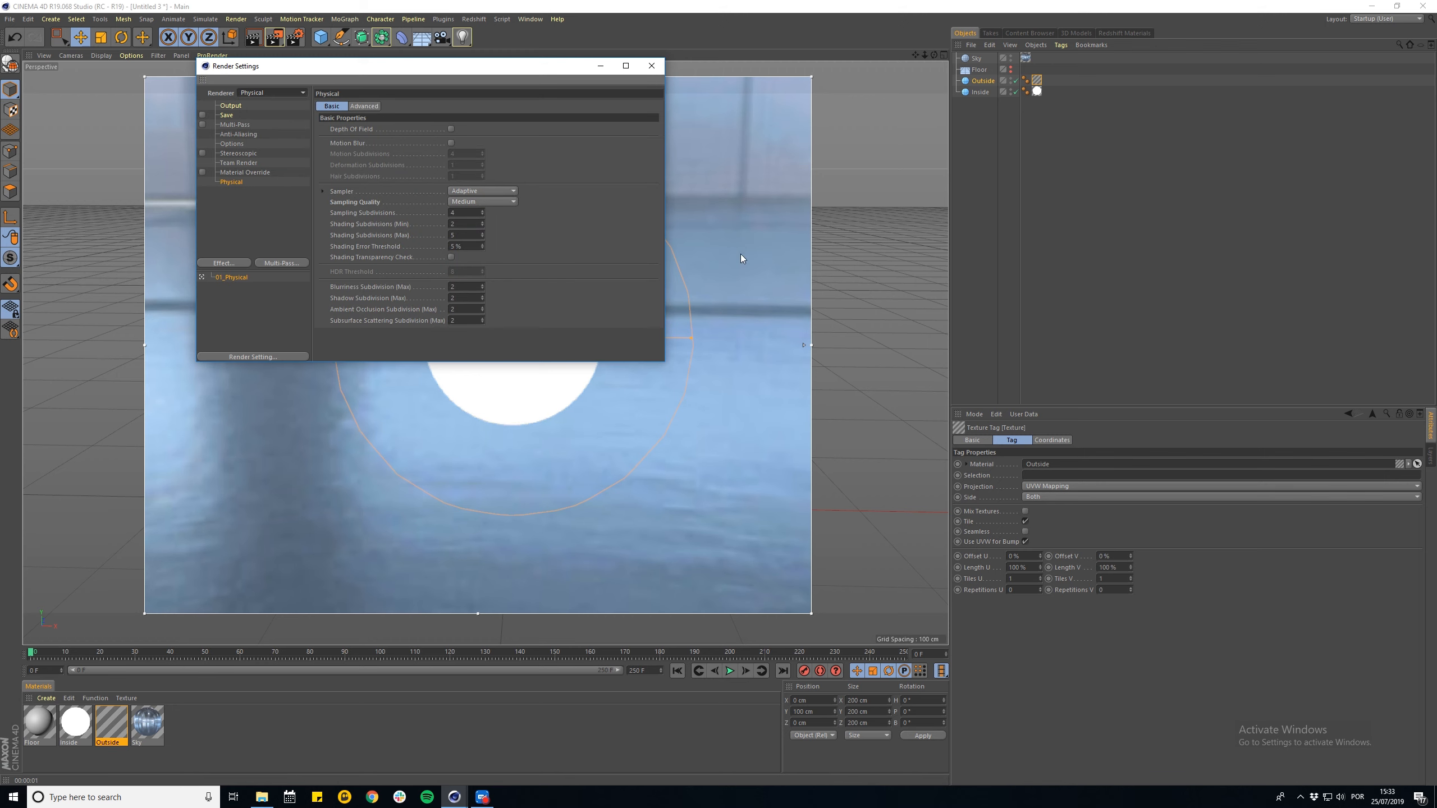
pyautogui.moveTo(526, 67); pyautogui.dragTo(352, 152)
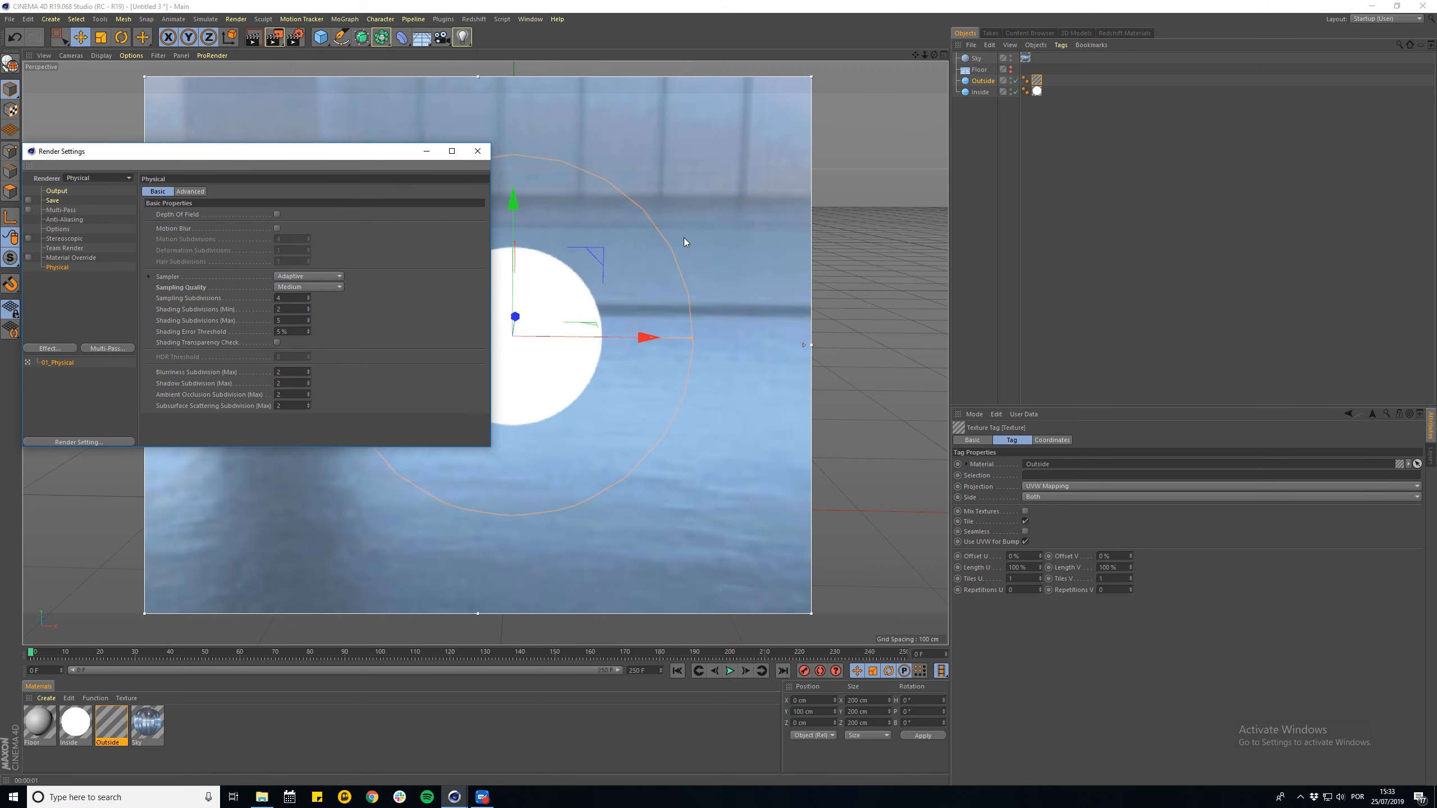
pyautogui.click(297, 277)
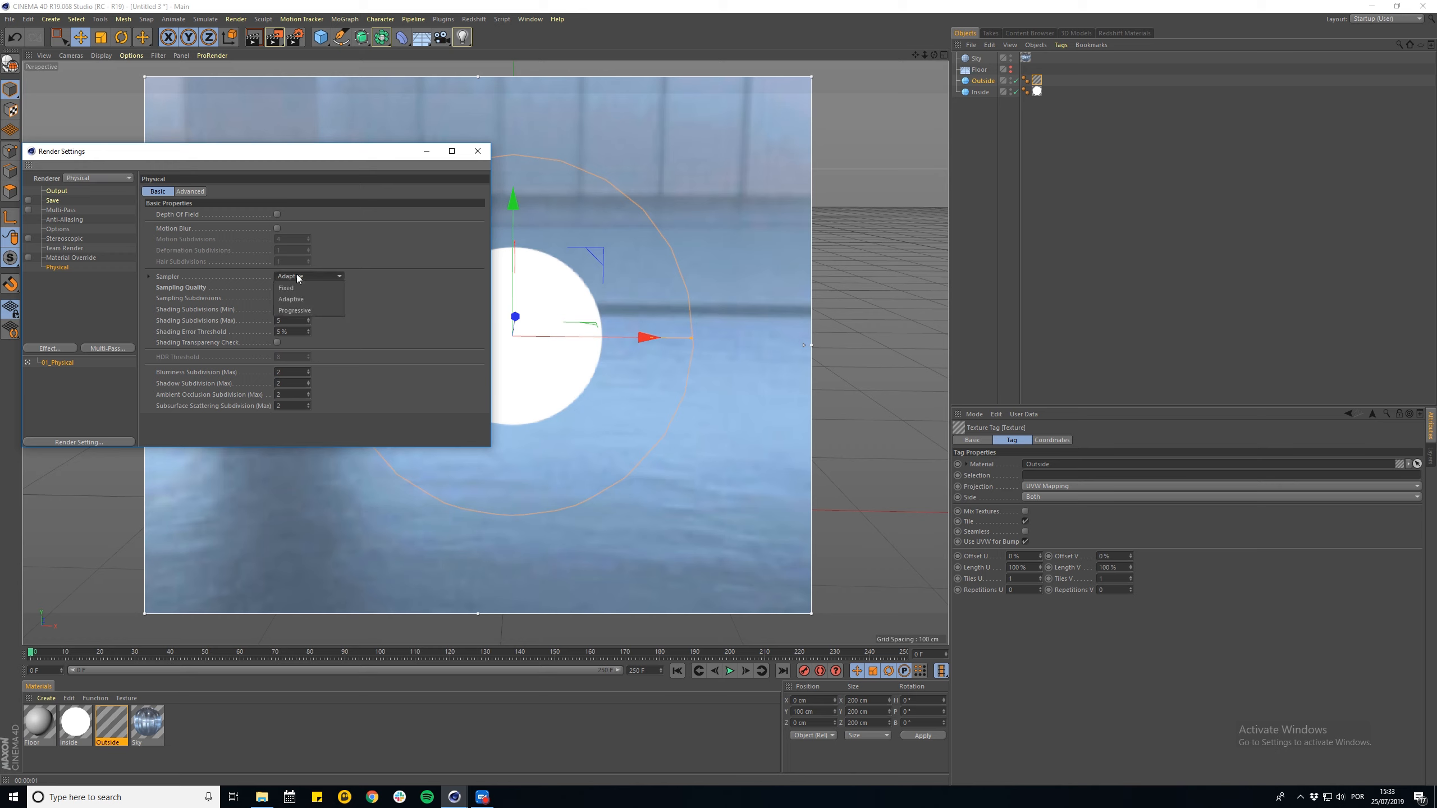
pyautogui.click(291, 310)
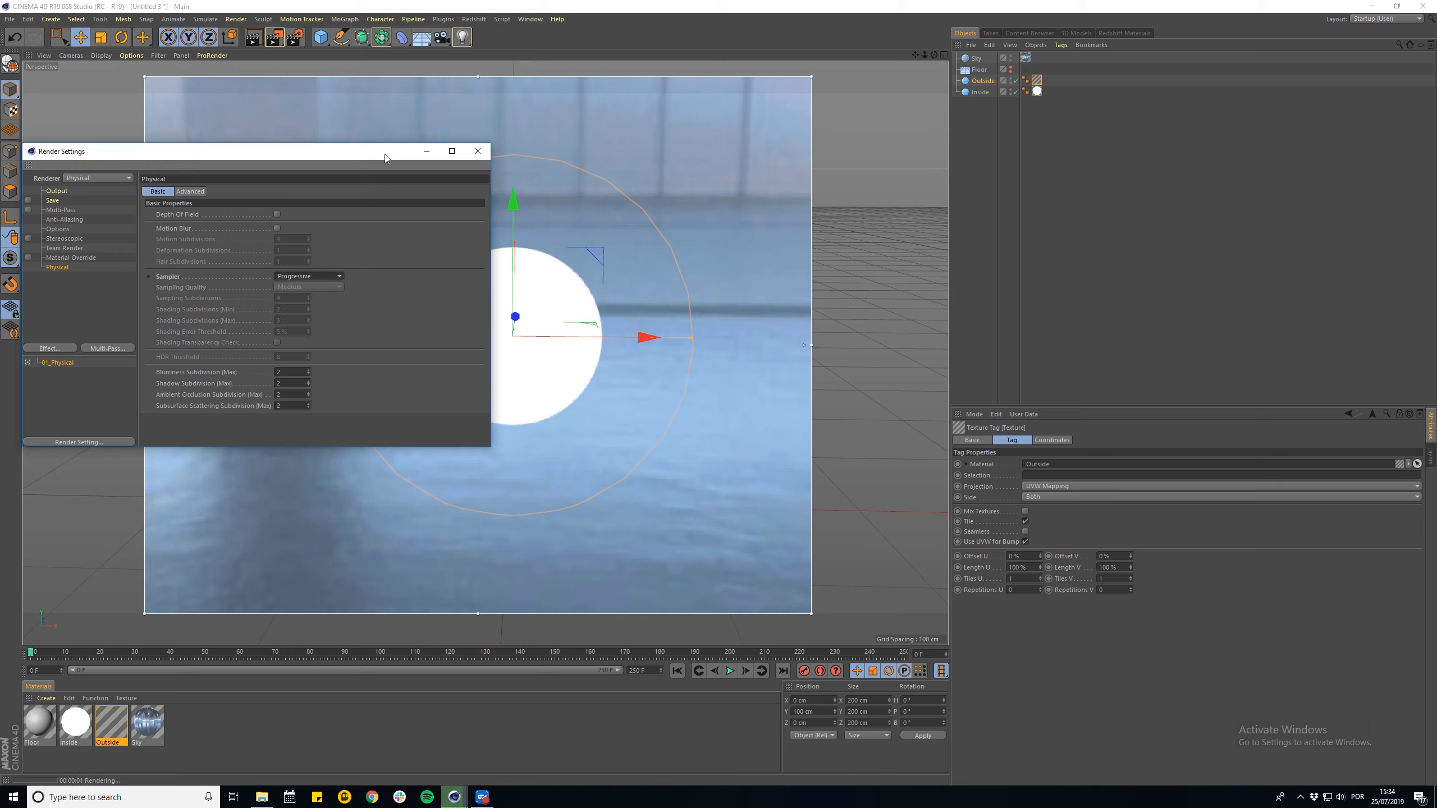
pyautogui.click(478, 151)
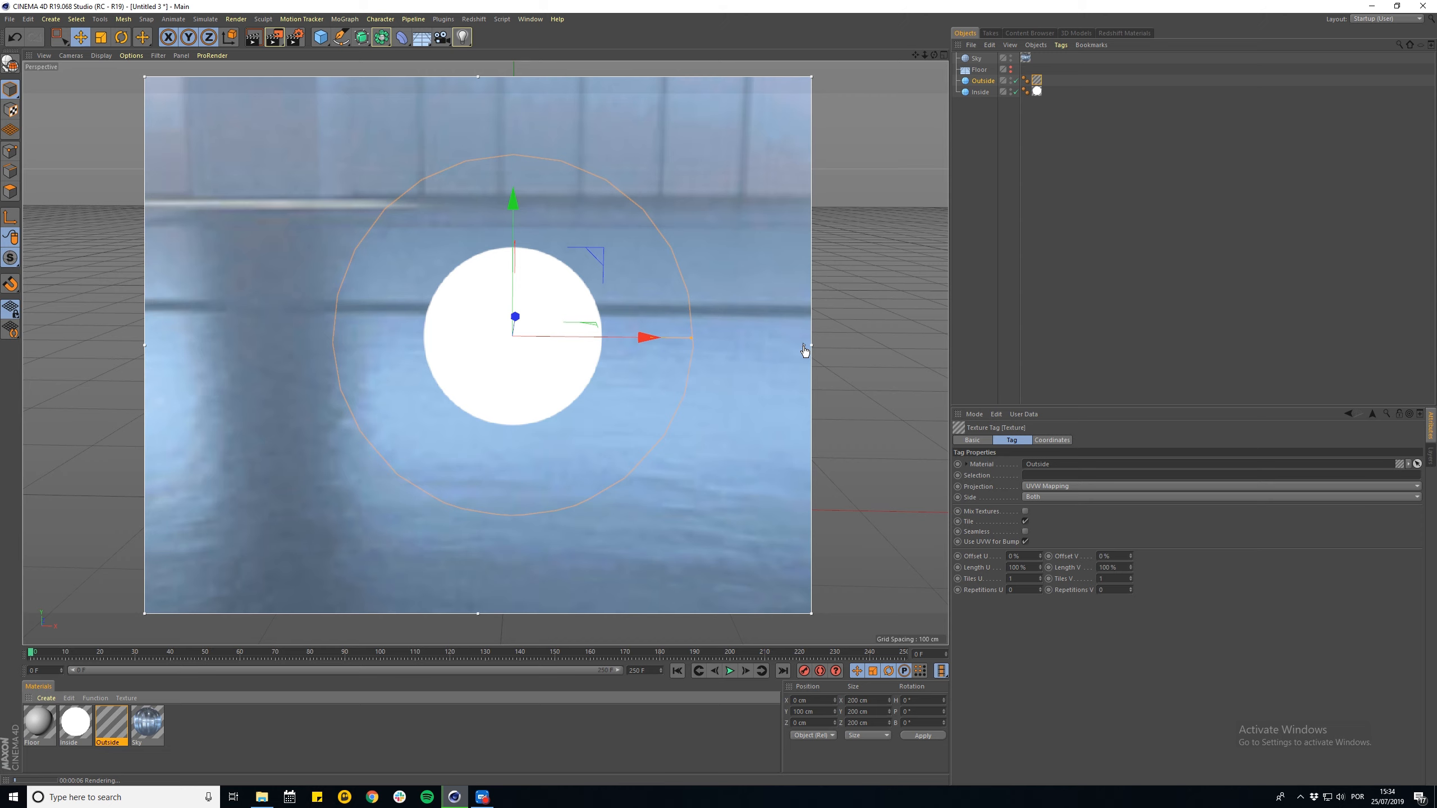
pyautogui.moveTo(803, 345); pyautogui.dragTo(820, 78)
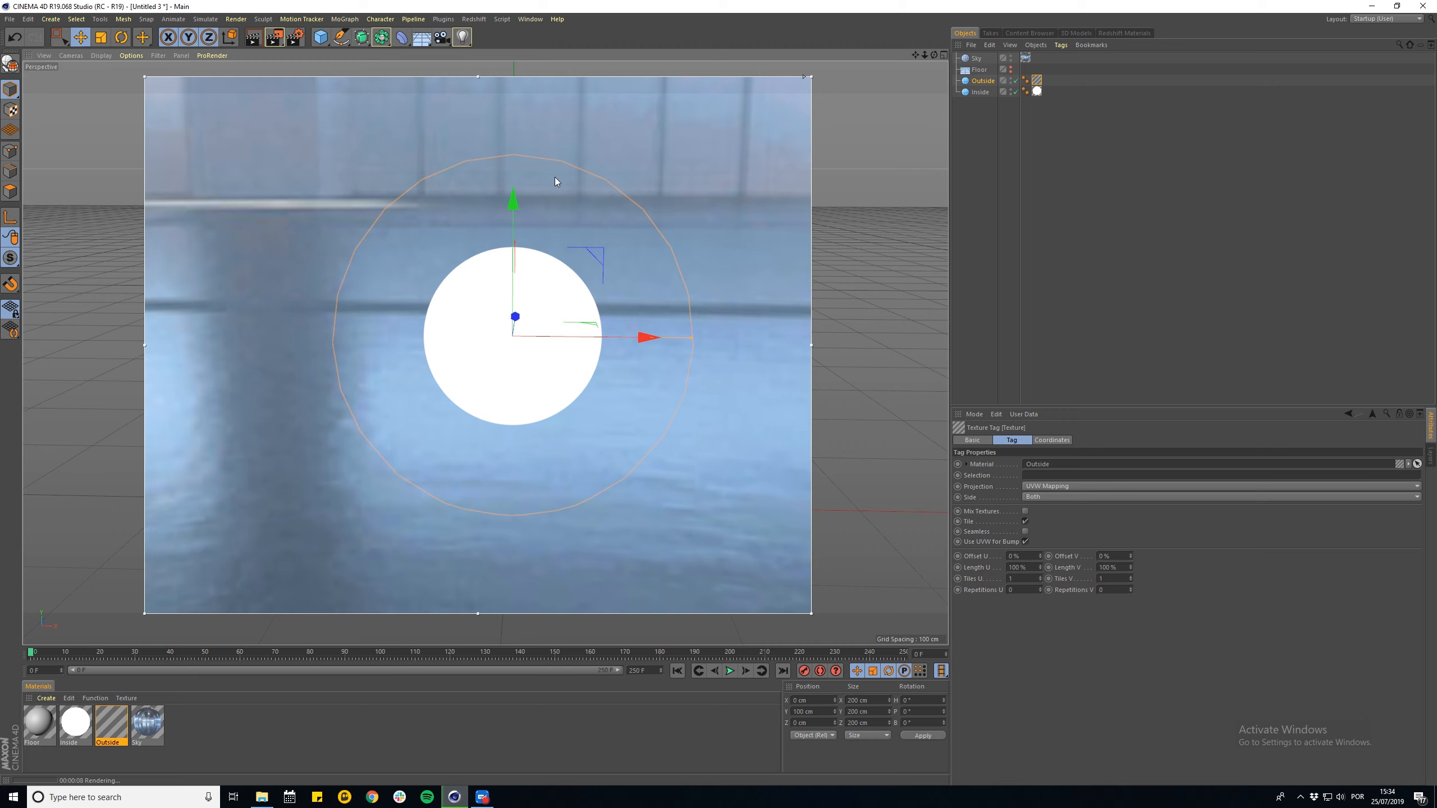
# - Add a Compositing tag to the Sky and turn off Seen by Camera and Seen by Transparency
pyautogui.click(977, 59)
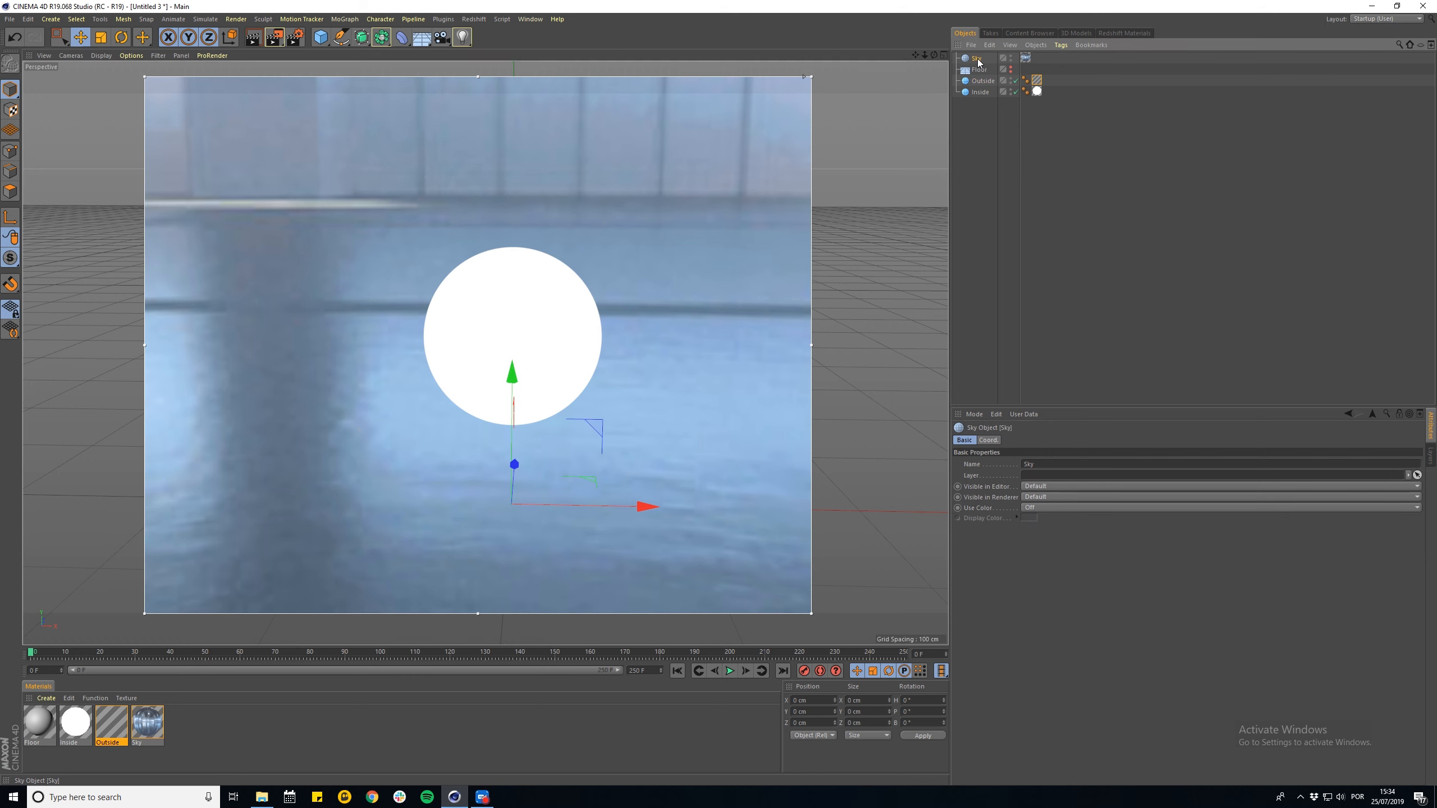
pyautogui.rightClick(979, 62)
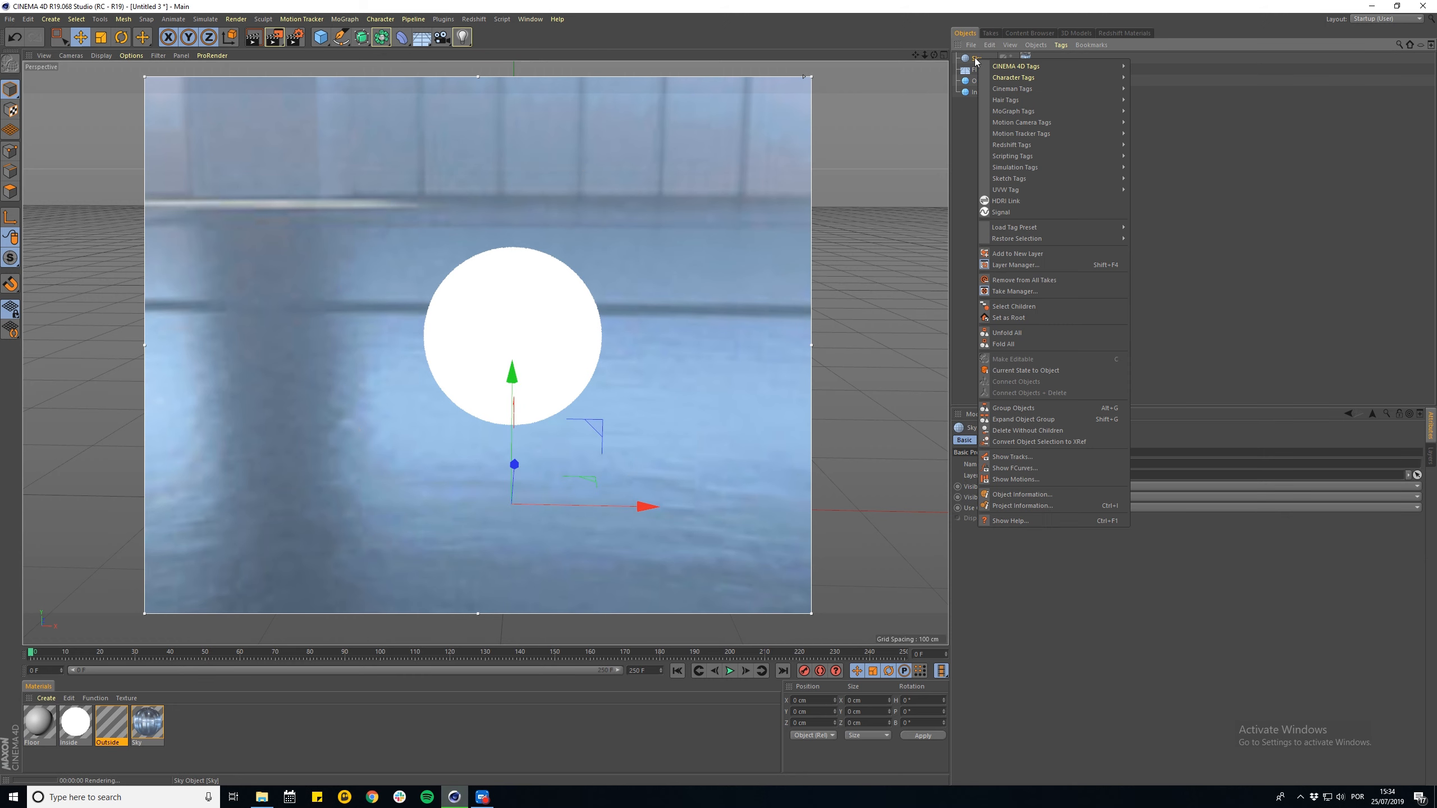
pyautogui.moveTo(1008, 69)
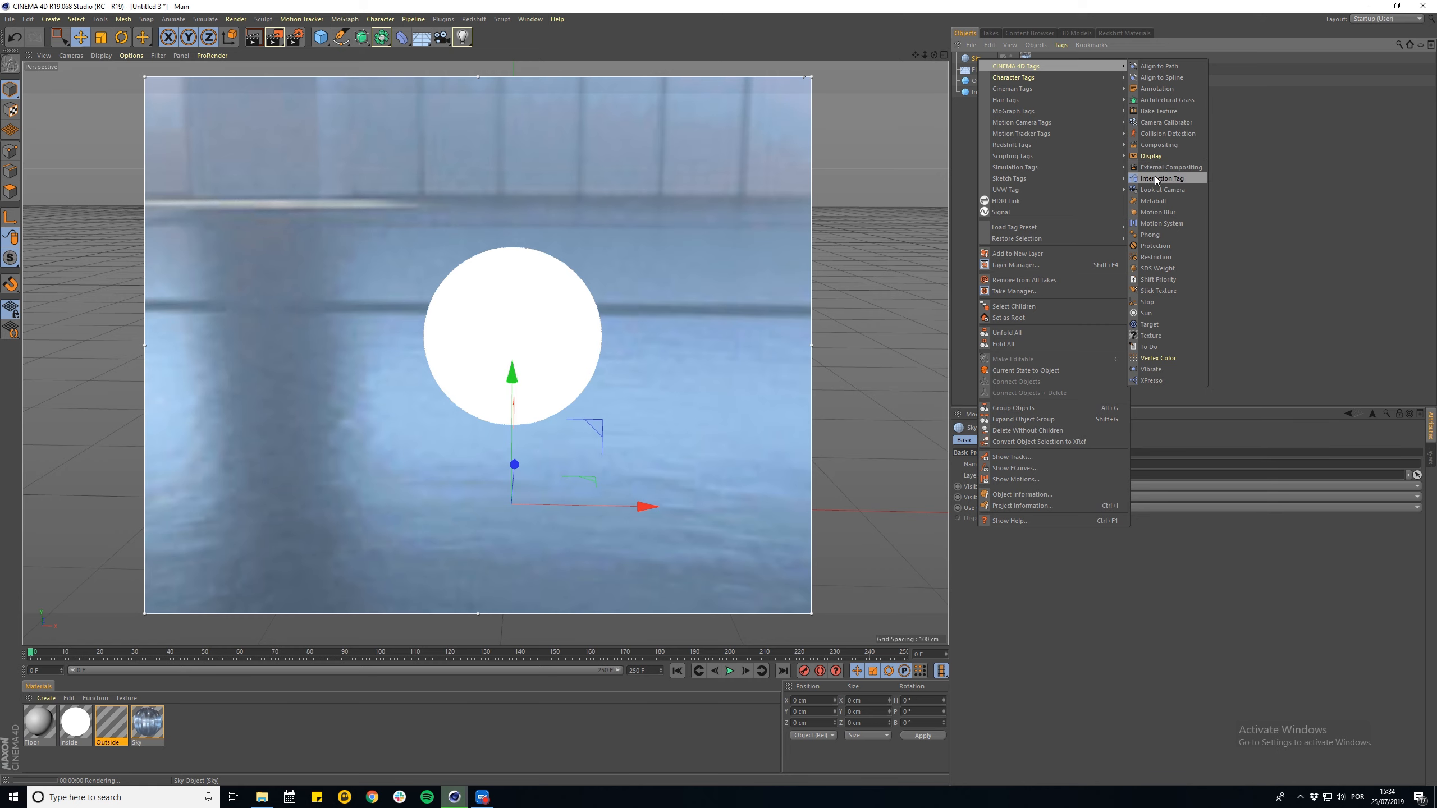
pyautogui.click(1154, 145)
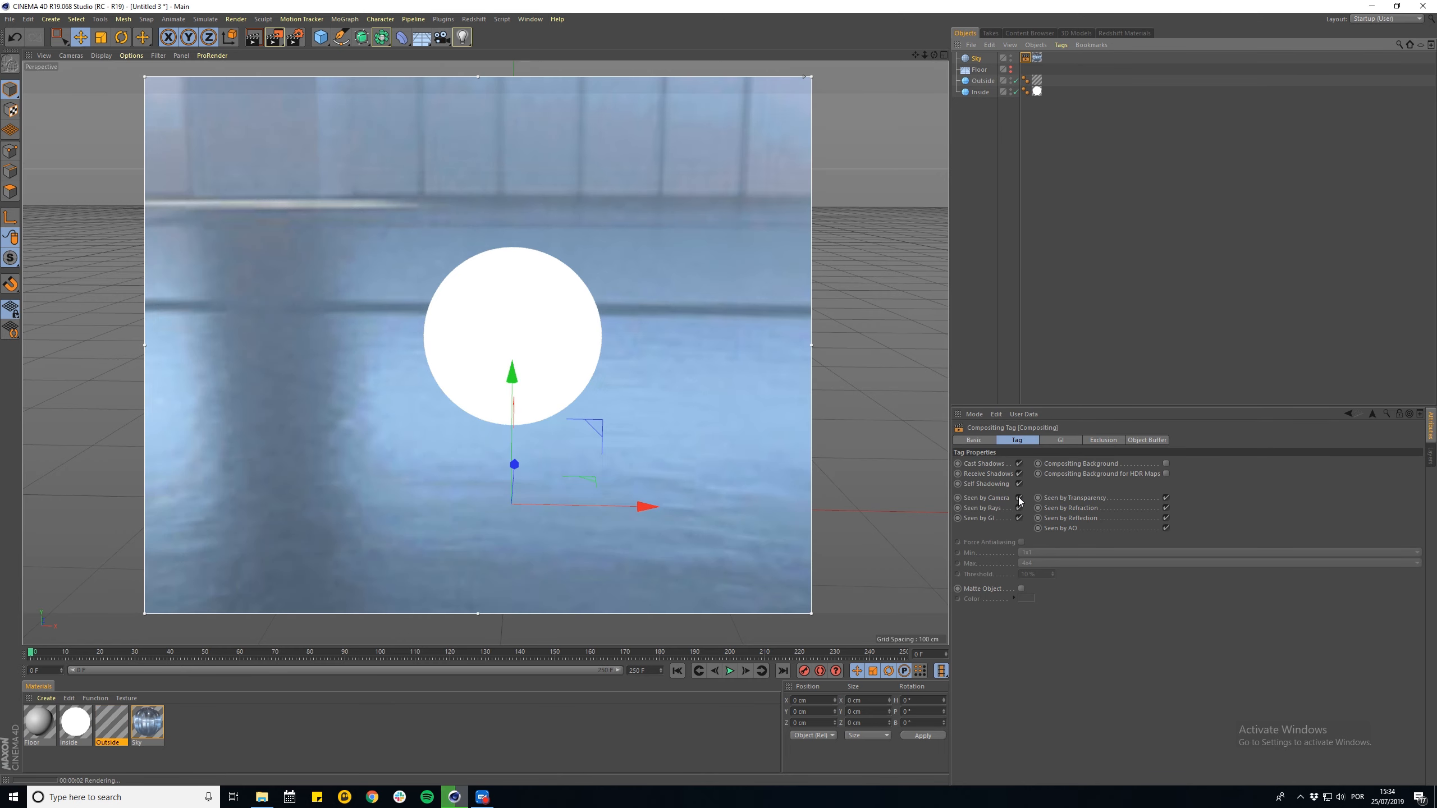
pyautogui.click(1019, 497)
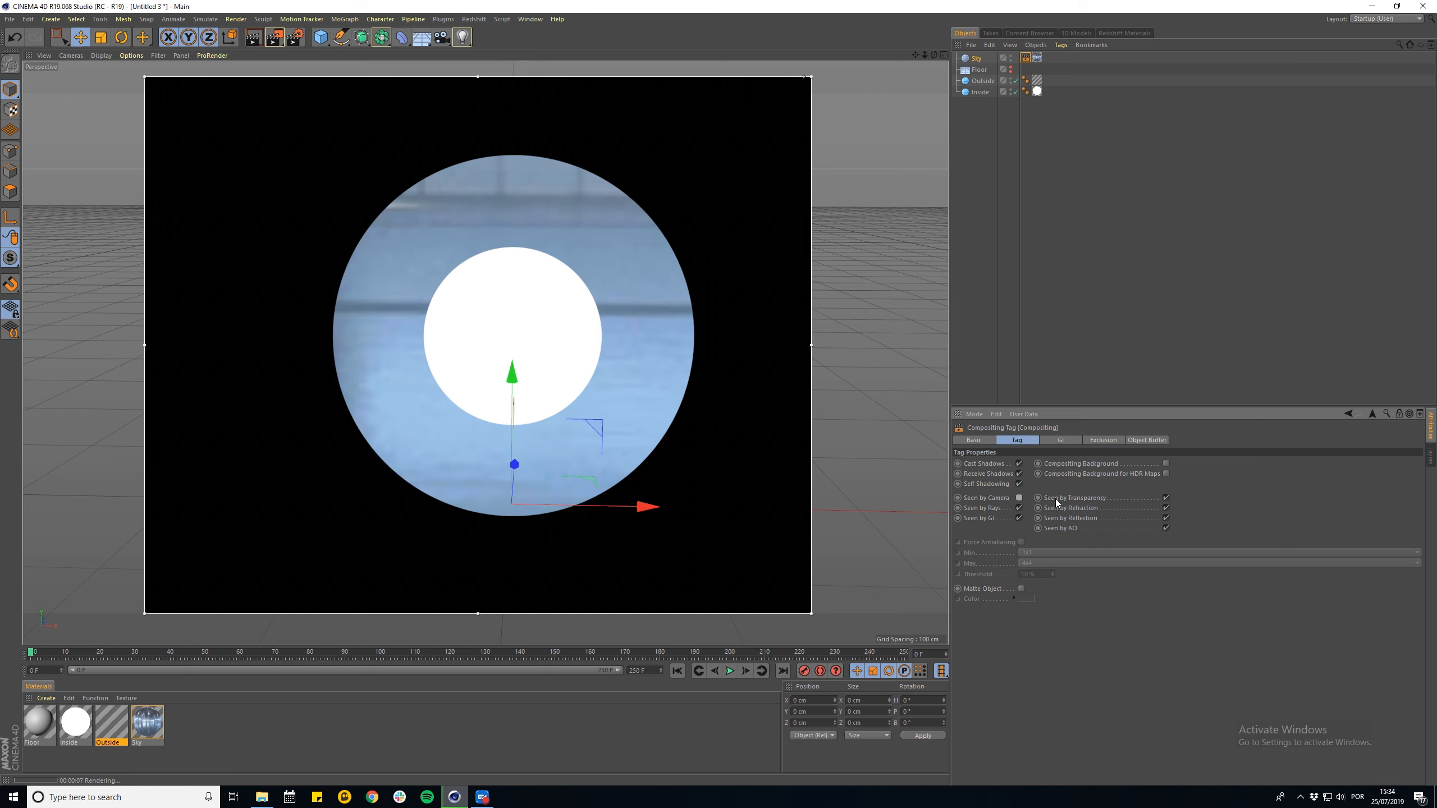
pyautogui.click(1166, 498)
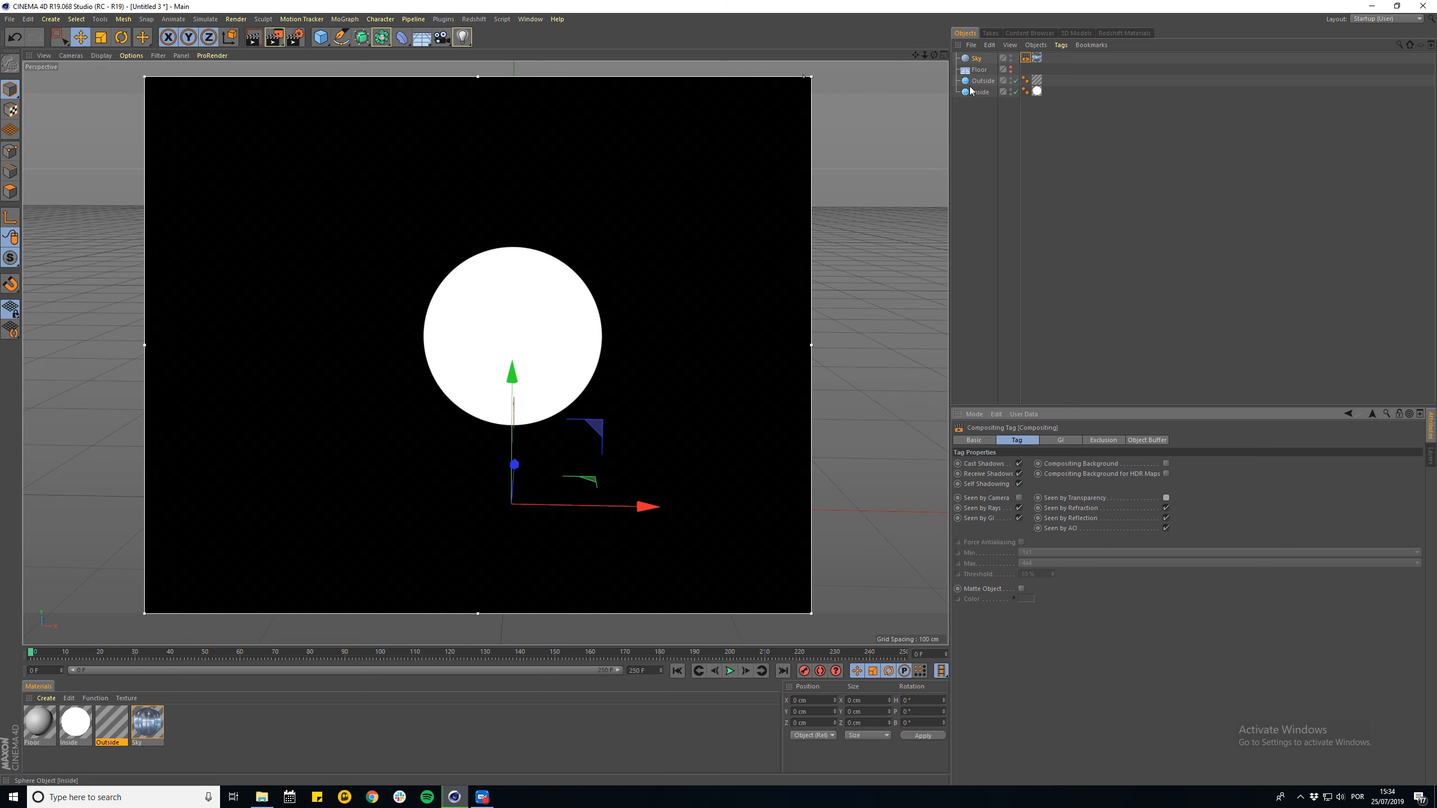
# - Delete the Default Specular layer from the Outside material's reflectance and inspect the remaining Transparency layer's settings
pyautogui.doubleClick(112, 722)
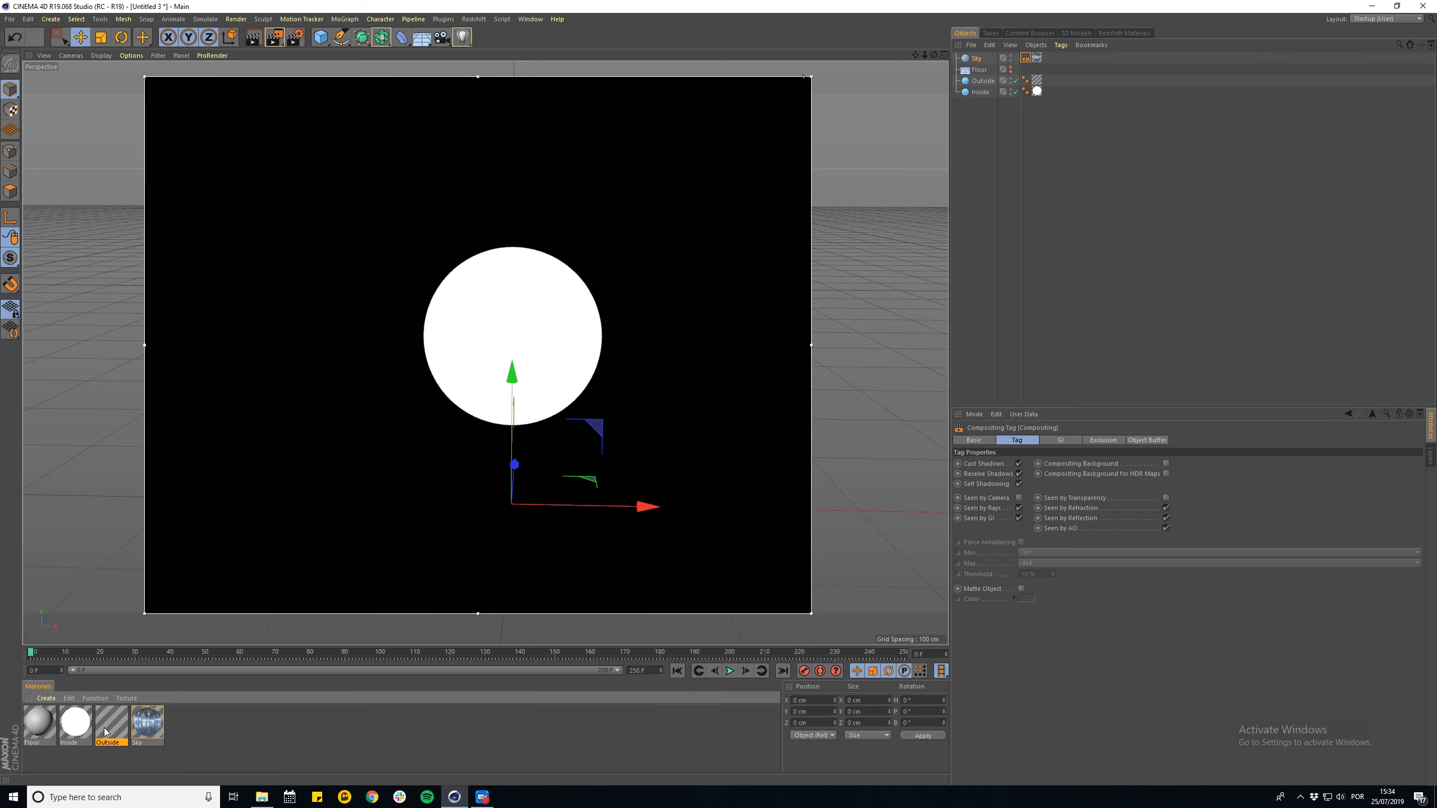
pyautogui.moveTo(442, 92); pyautogui.dragTo(1115, 171)
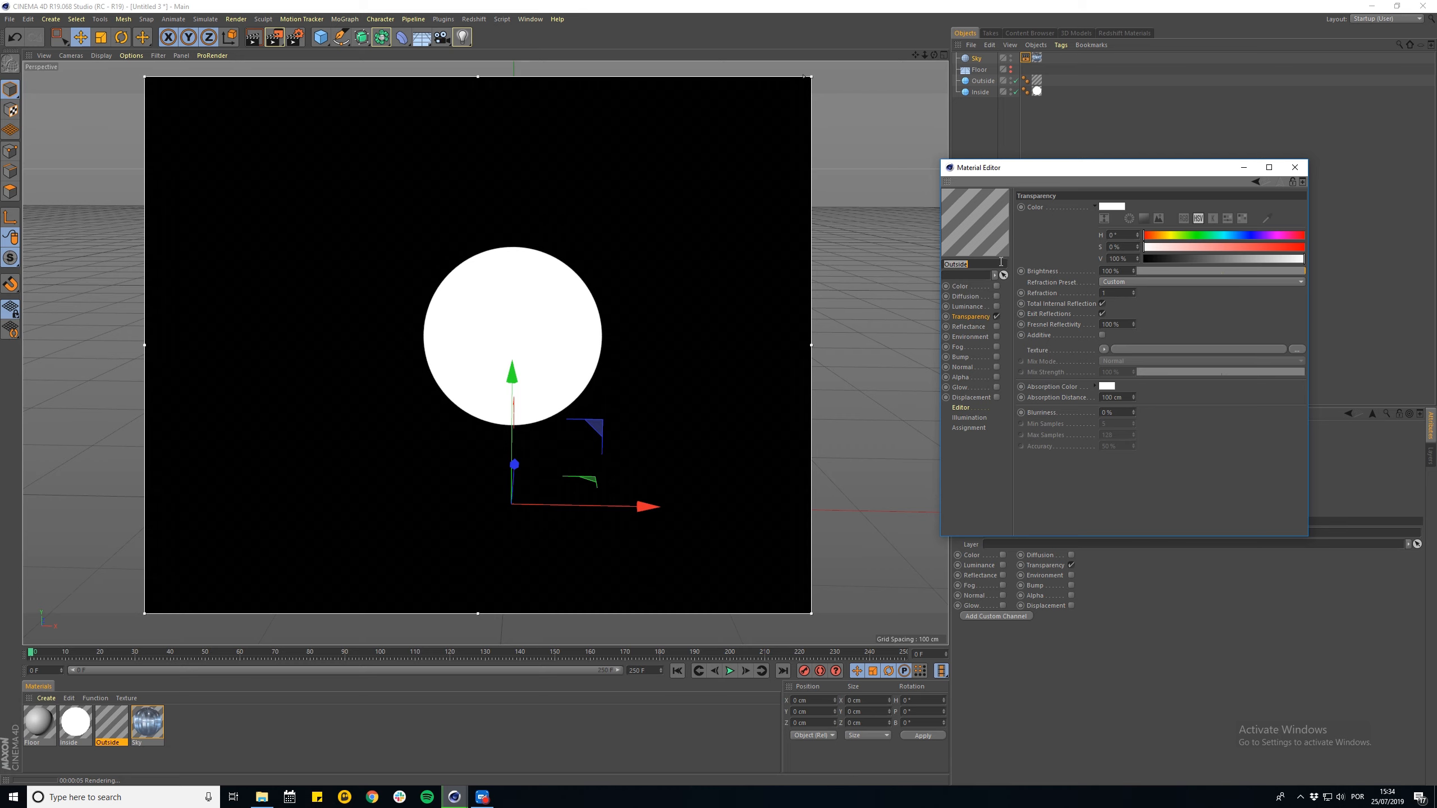
pyautogui.click(975, 327)
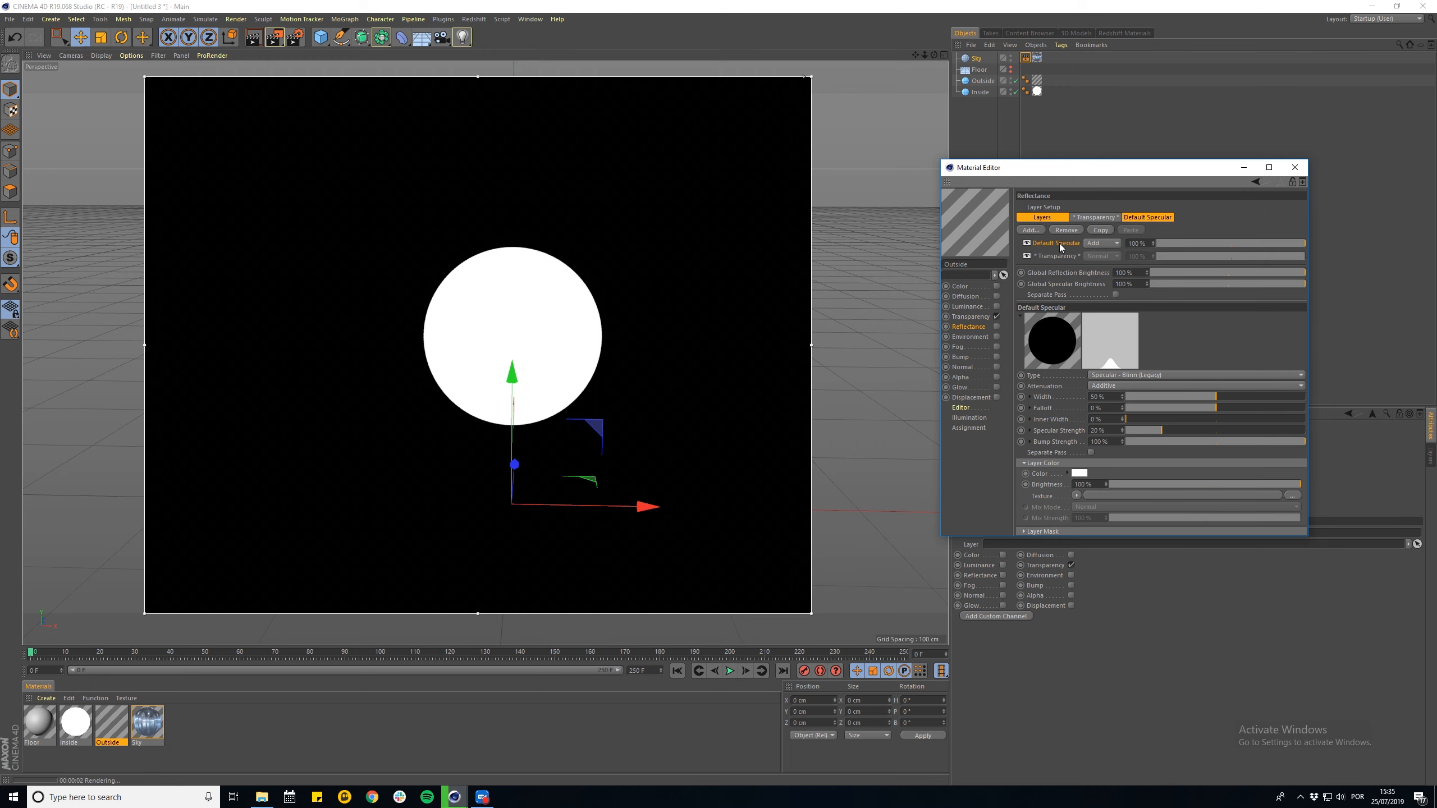
pyautogui.press('Delete')
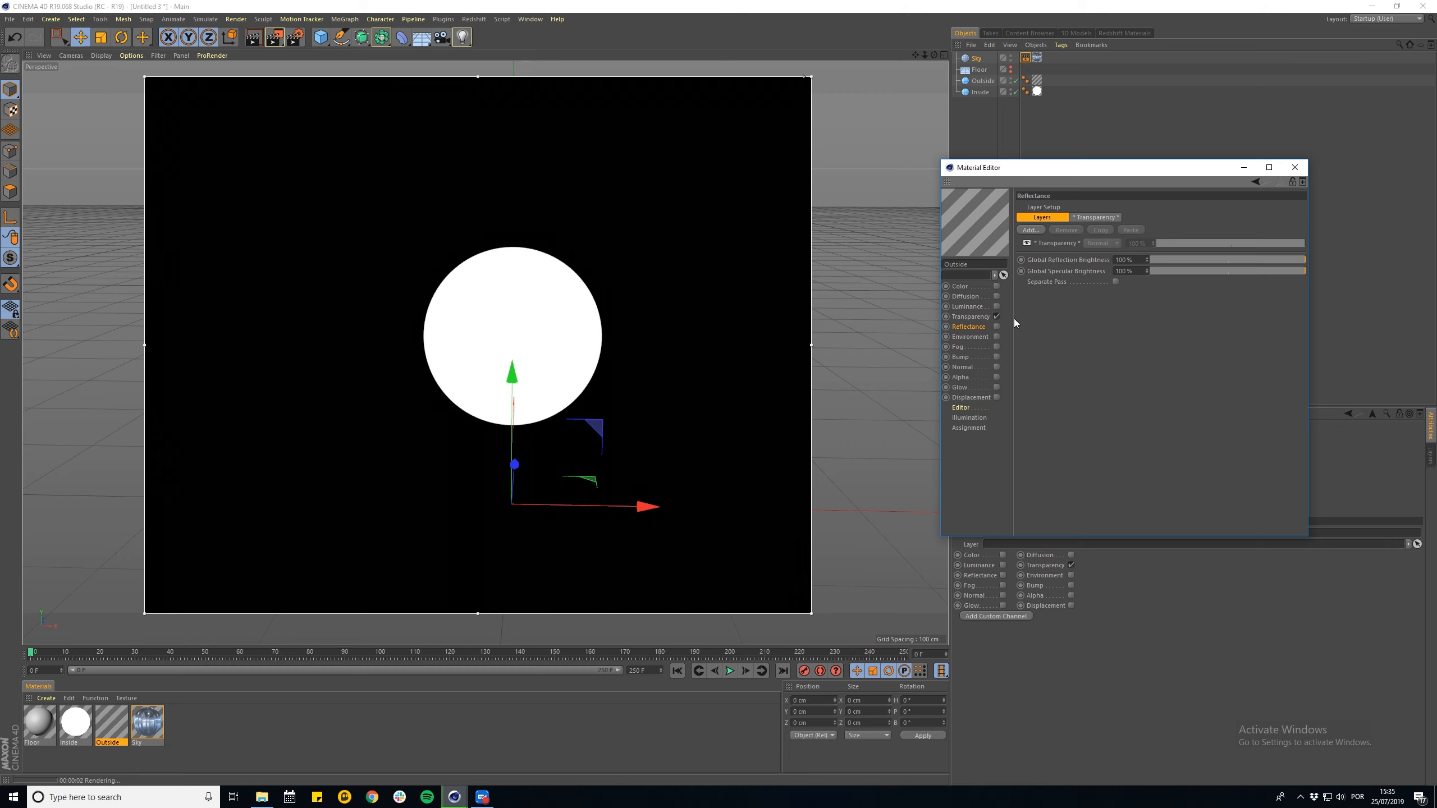
pyautogui.click(997, 317)
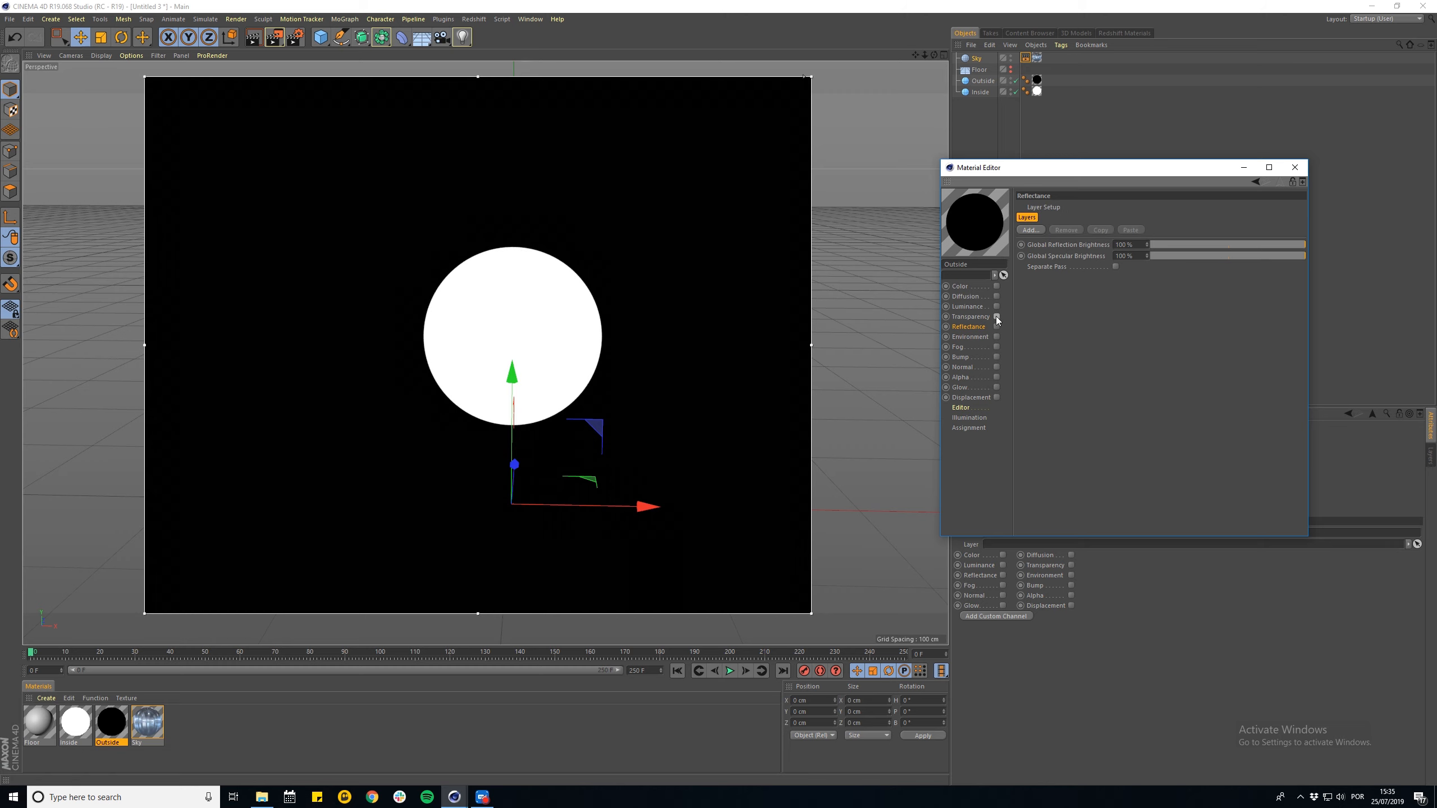
pyautogui.click(997, 316)
pyautogui.click(978, 328)
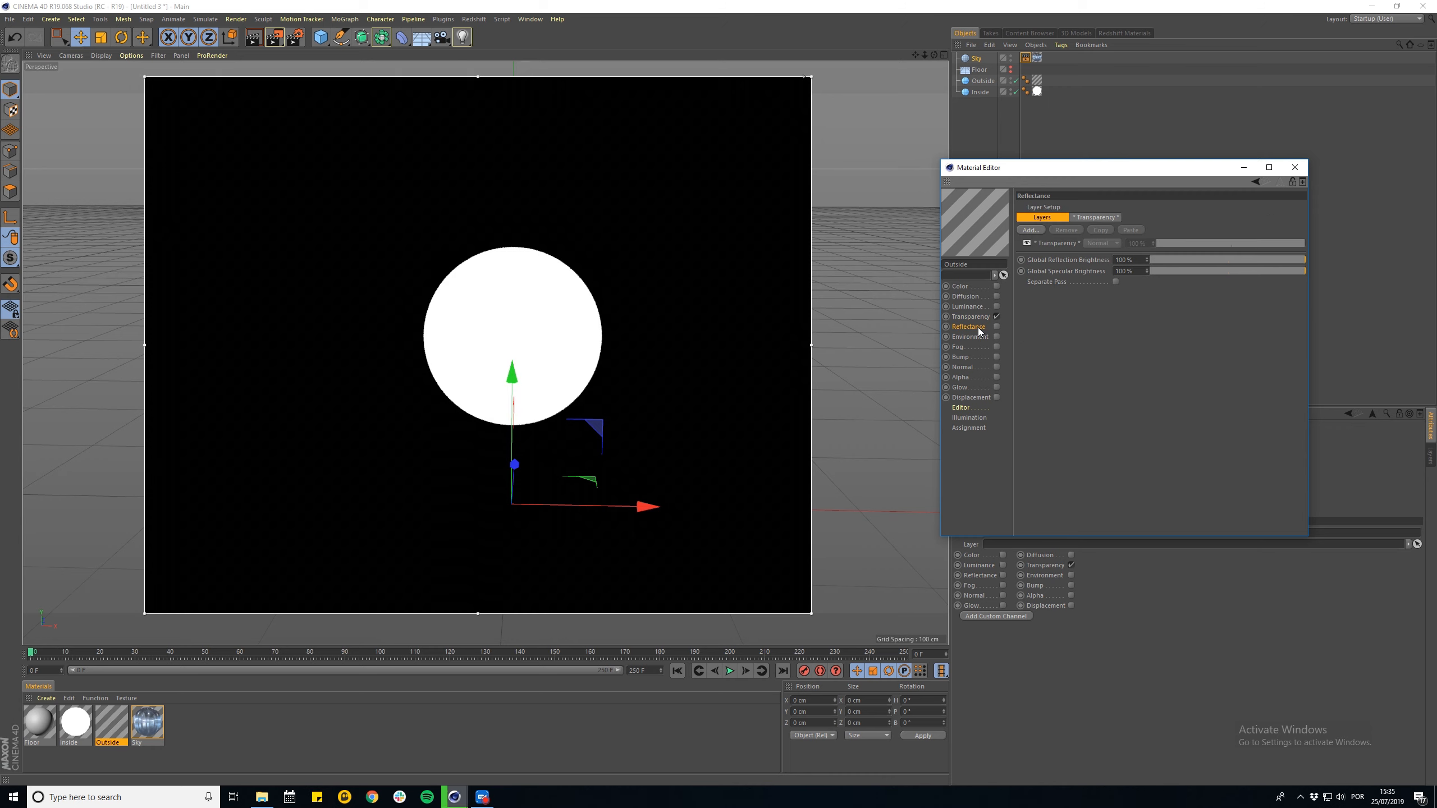
pyautogui.click(1056, 243)
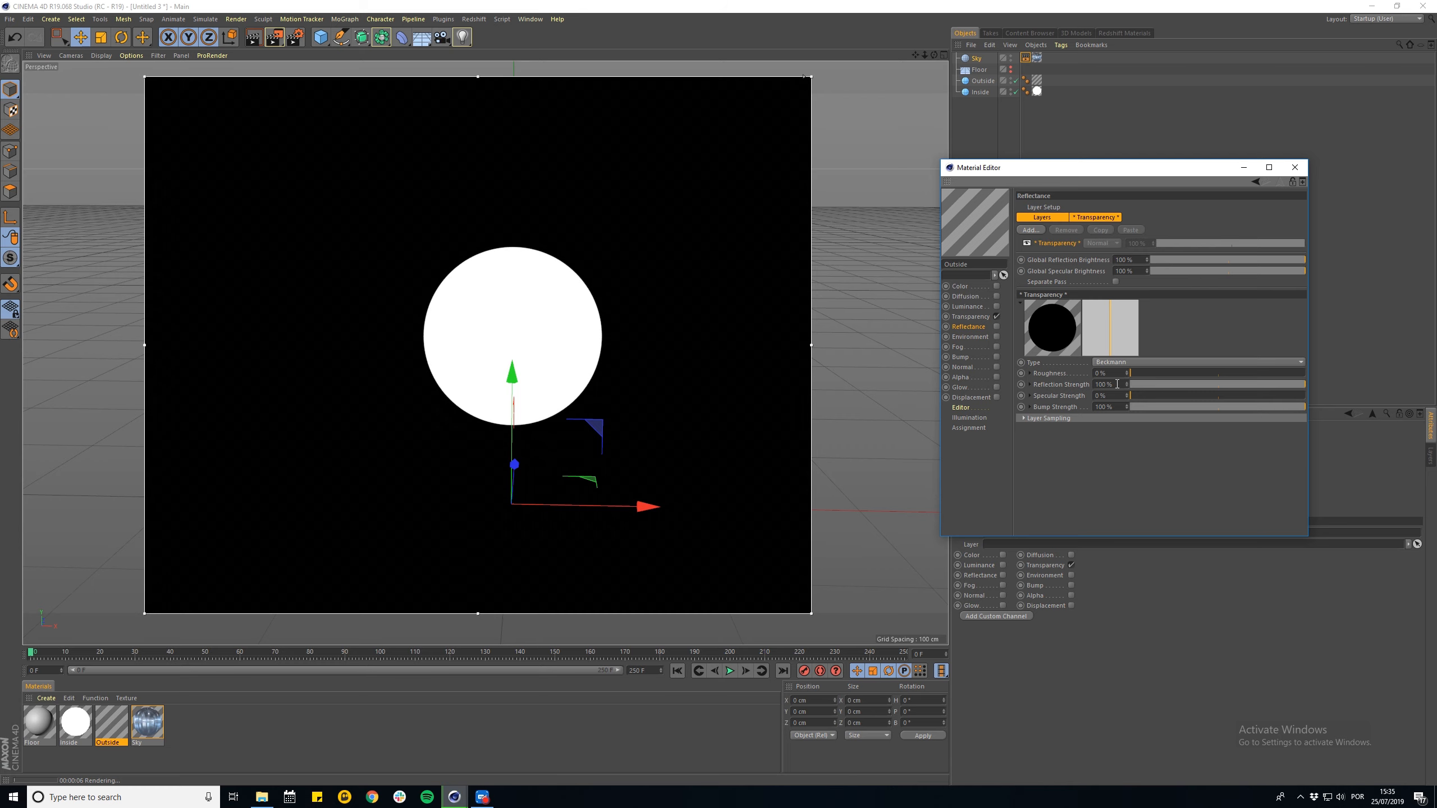
# - Set the Outside material's refraction preset to Glass and close its editor
pyautogui.click(964, 317)
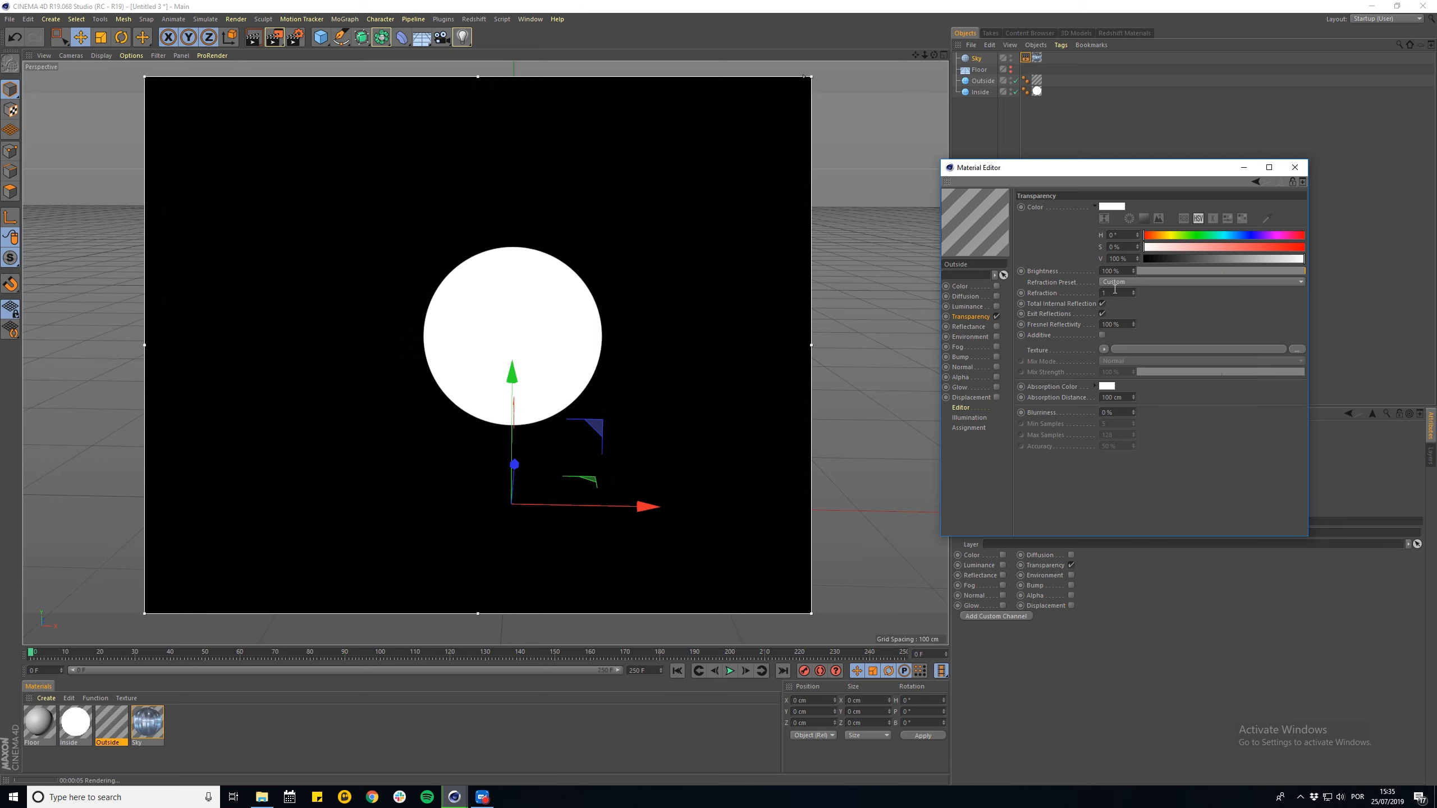
pyautogui.click(1159, 282)
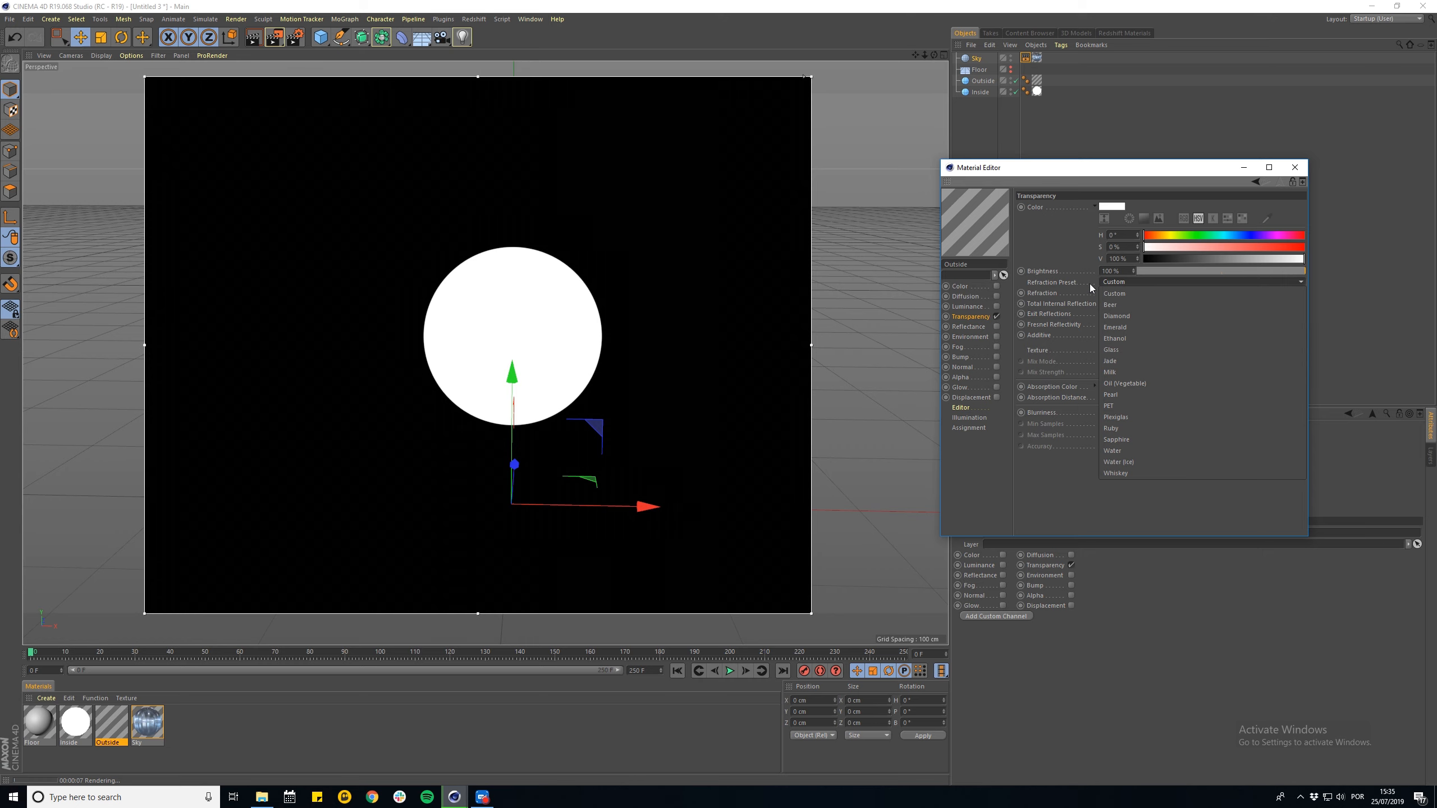
pyautogui.click(1116, 350)
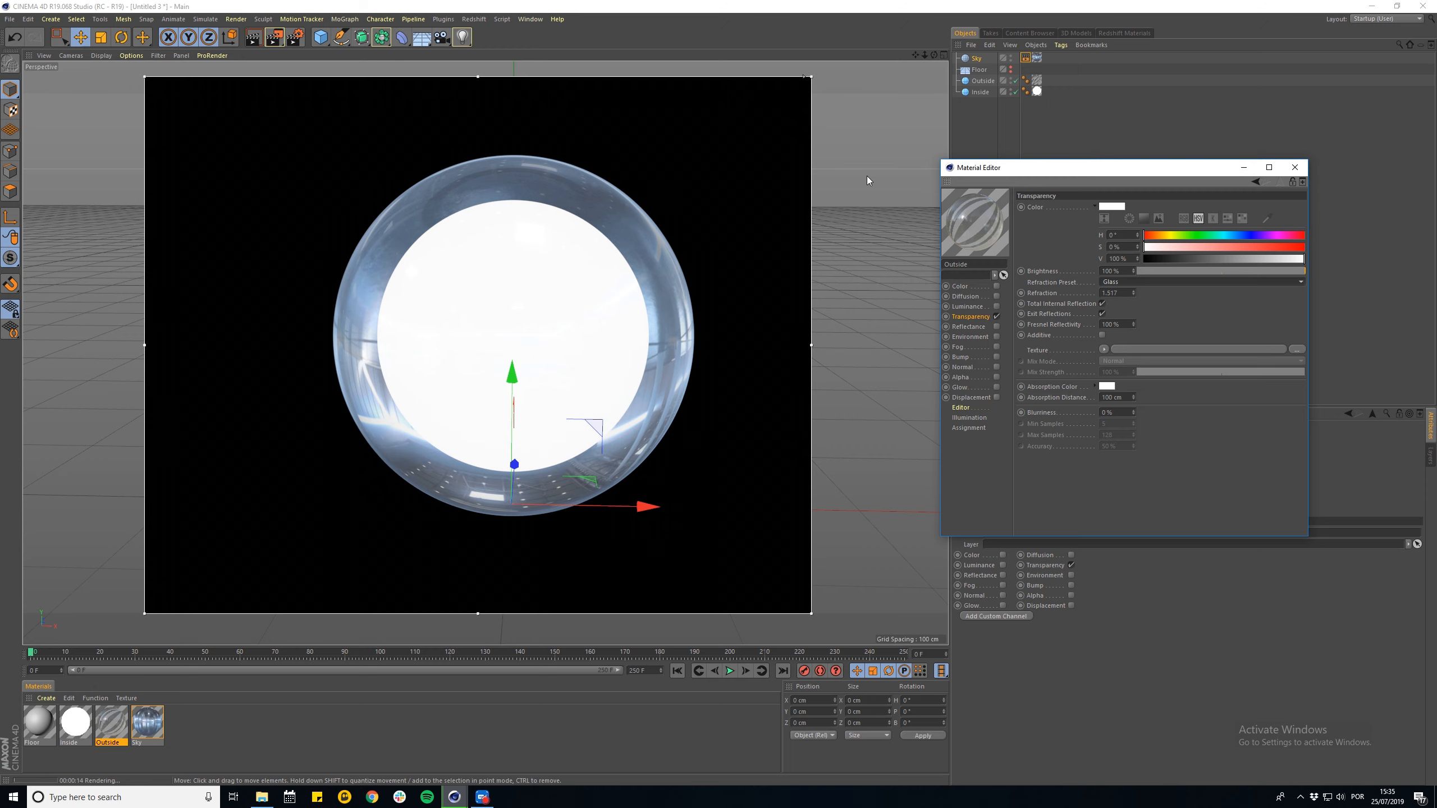
pyautogui.click(1294, 167)
# - Turn off Seen by Refraction in the Sky's Compositing tag
pyautogui.click(1025, 81)
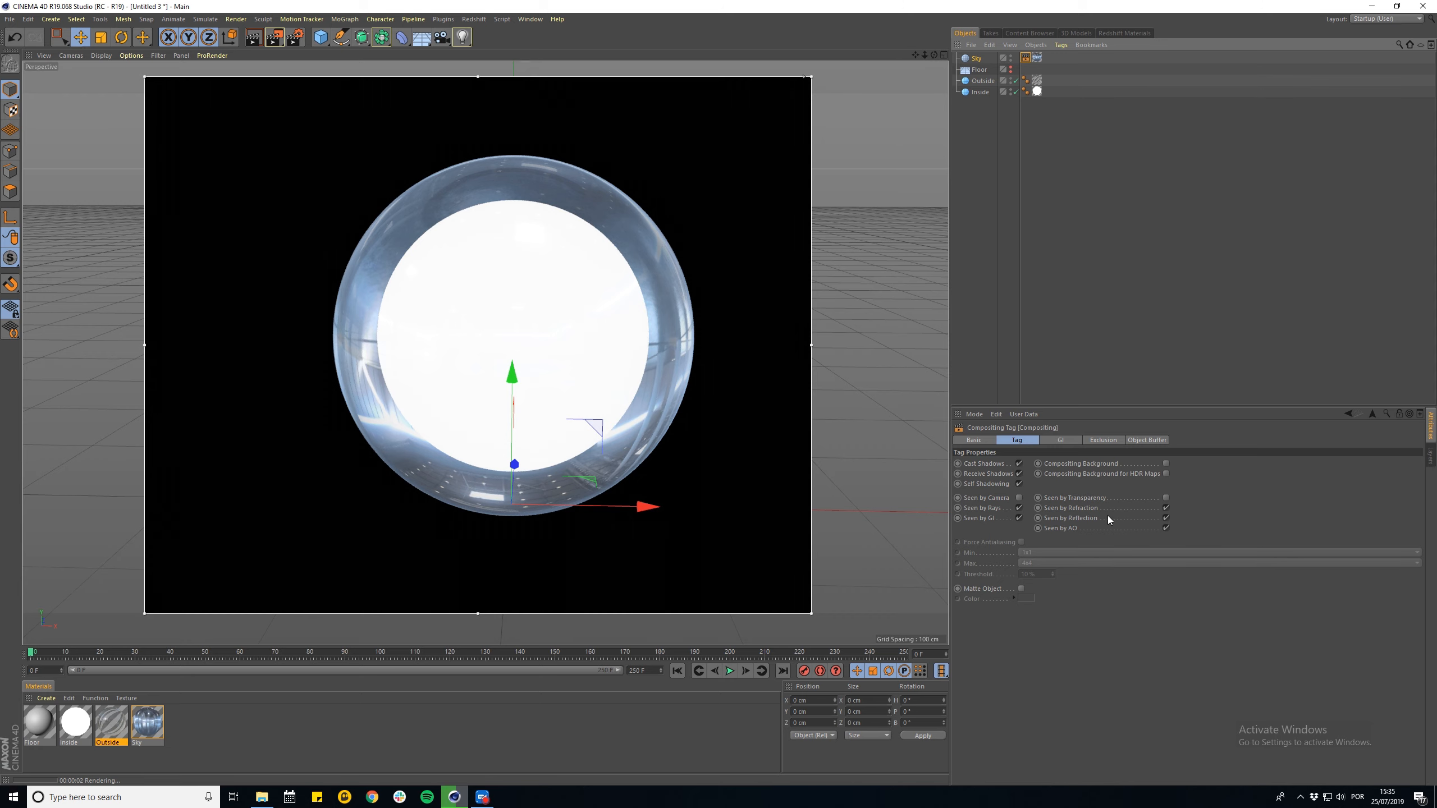
pyautogui.click(1166, 508)
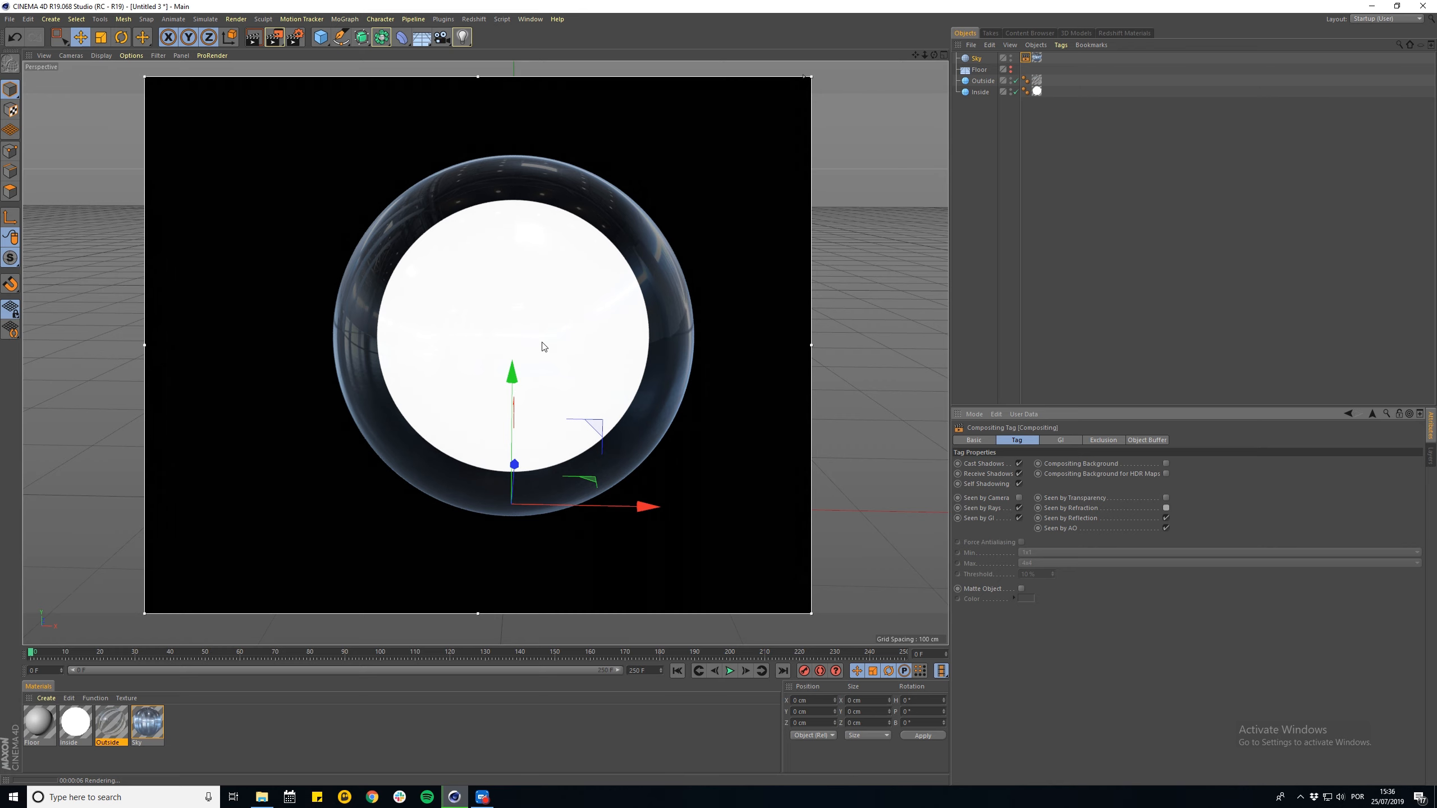
# - Set the refraction value in the Outside material's Transparency channel to 1.1
pyautogui.doubleClick(114, 731)
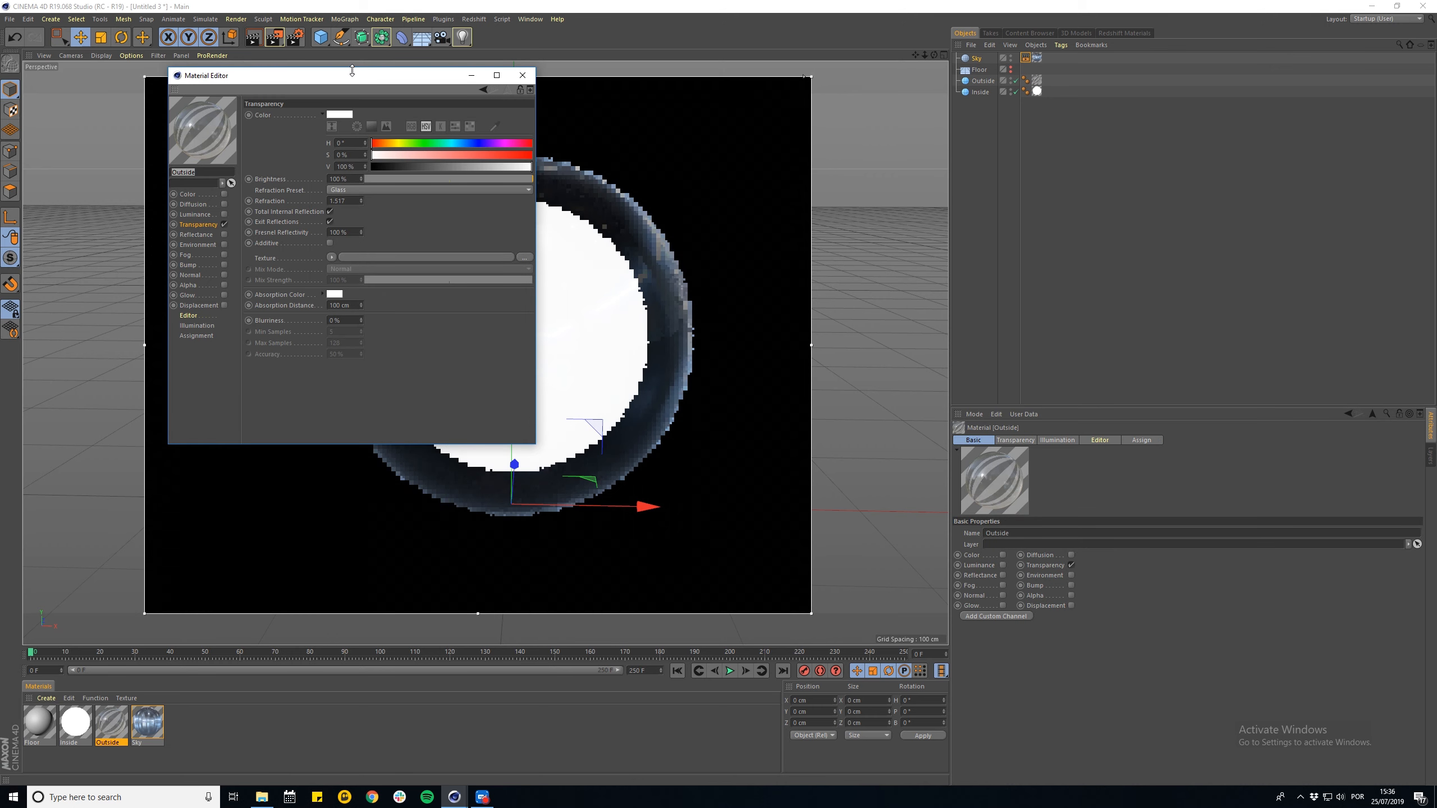
pyautogui.moveTo(352, 71); pyautogui.dragTo(1047, 134)
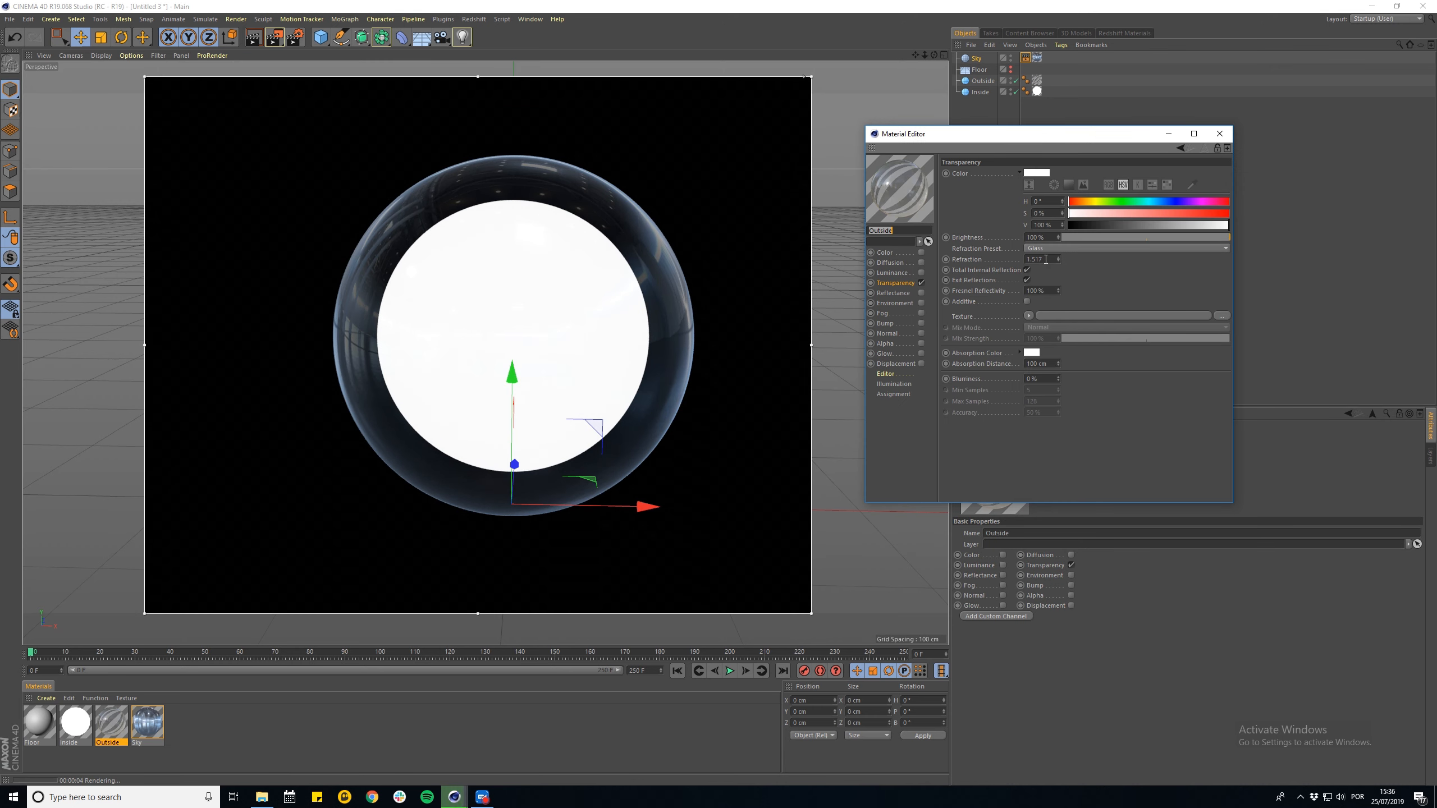
pyautogui.moveTo(954, 134); pyautogui.dragTo(1051, 184)
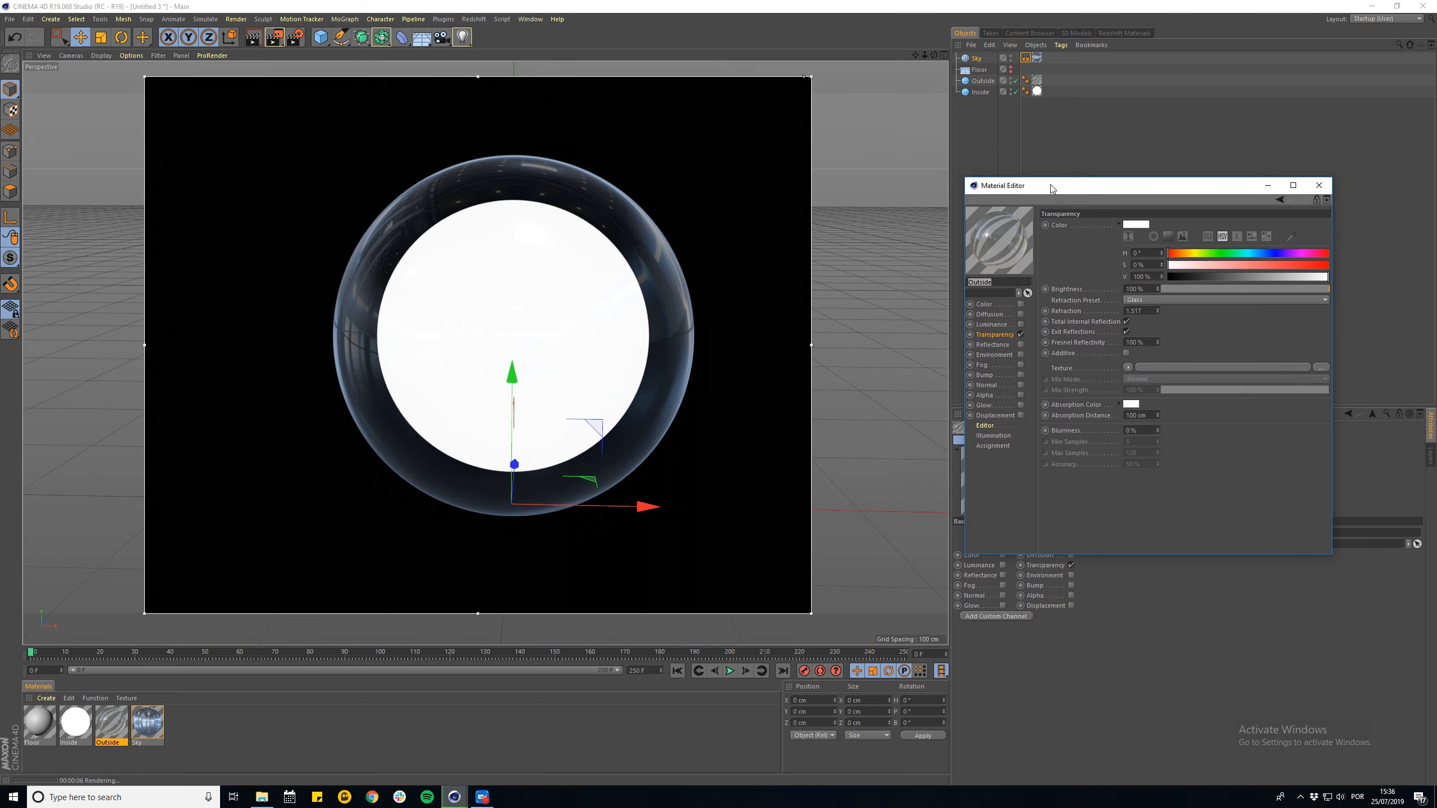
pyautogui.click(981, 92)
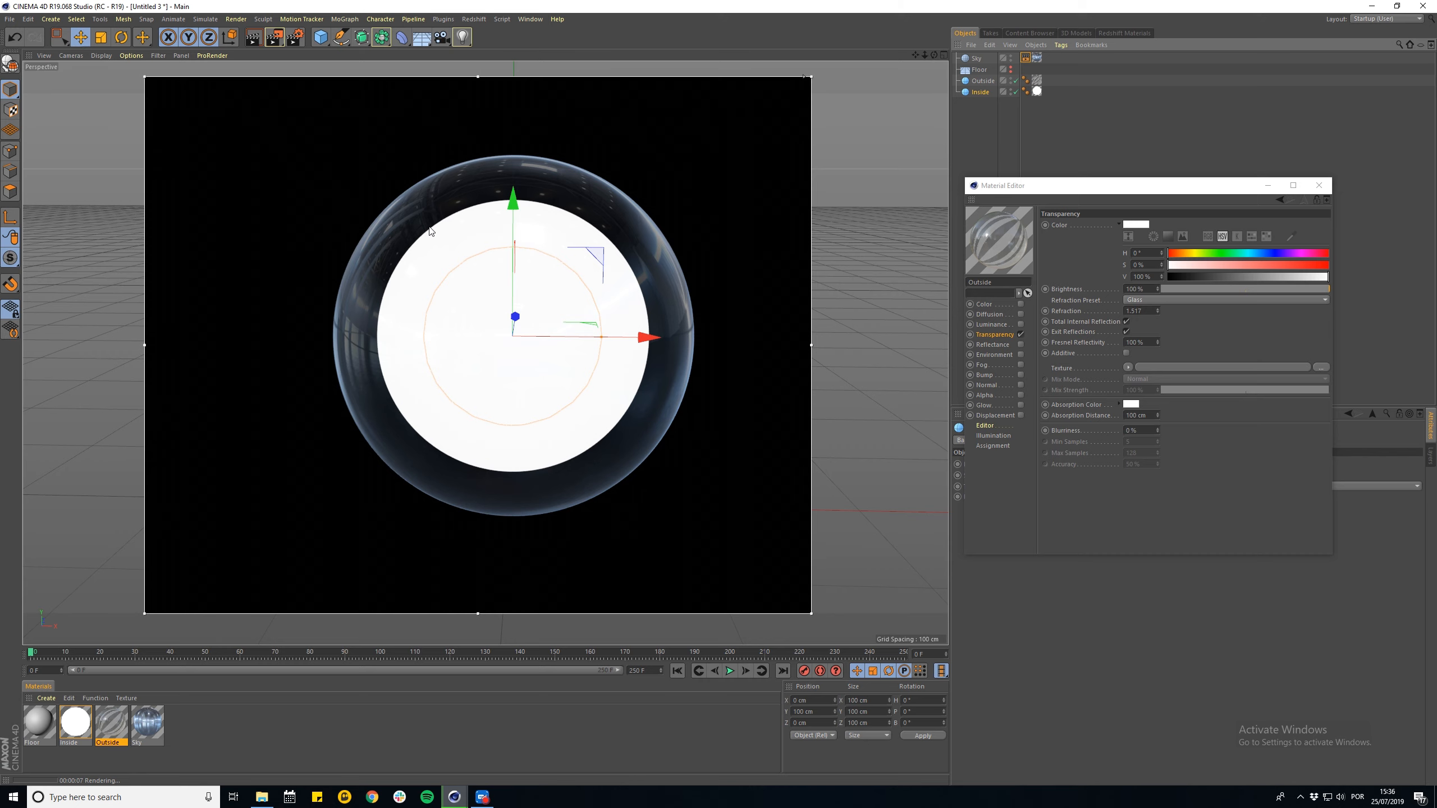
pyautogui.click(1137, 311)
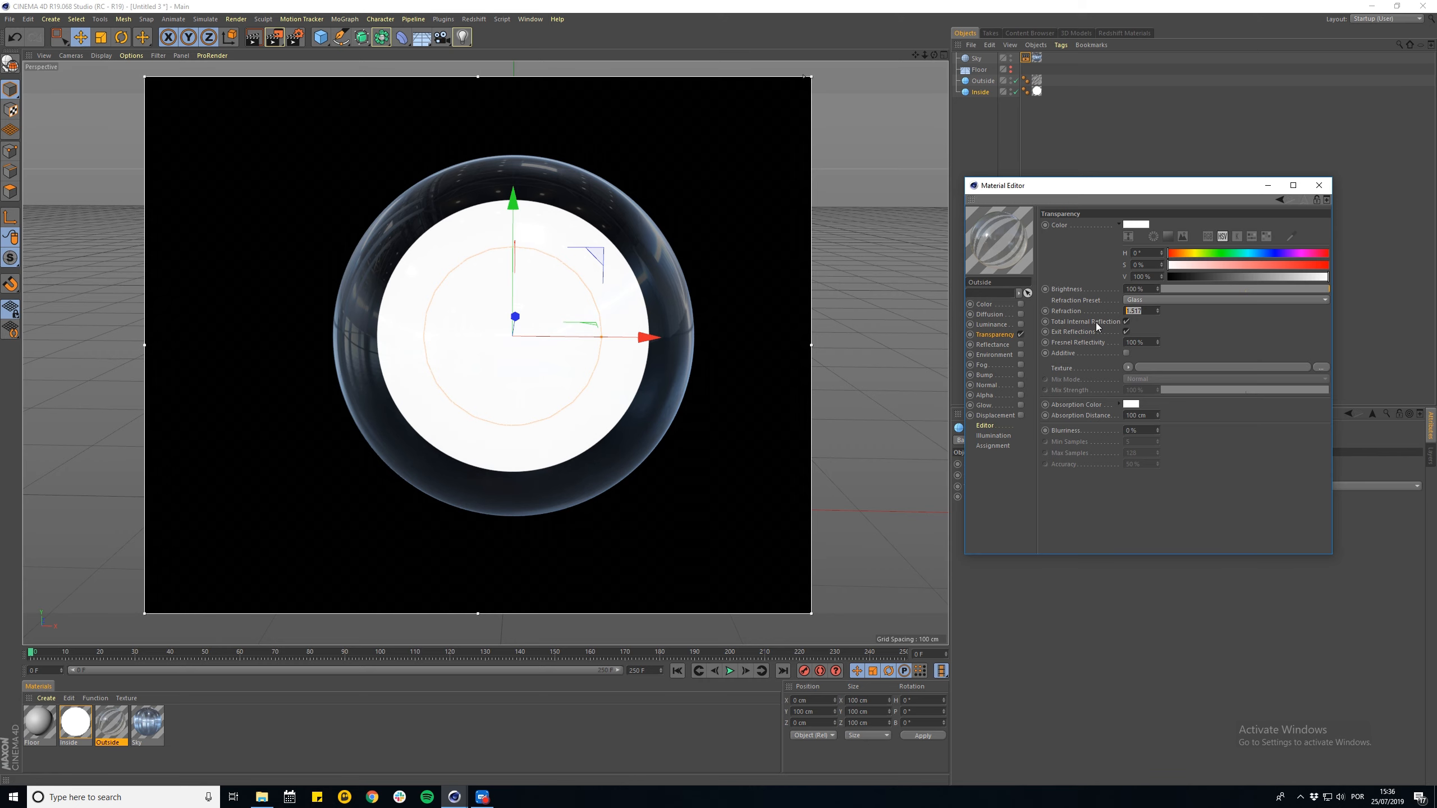
pyautogui.write('1.1')
pyautogui.press('Return')
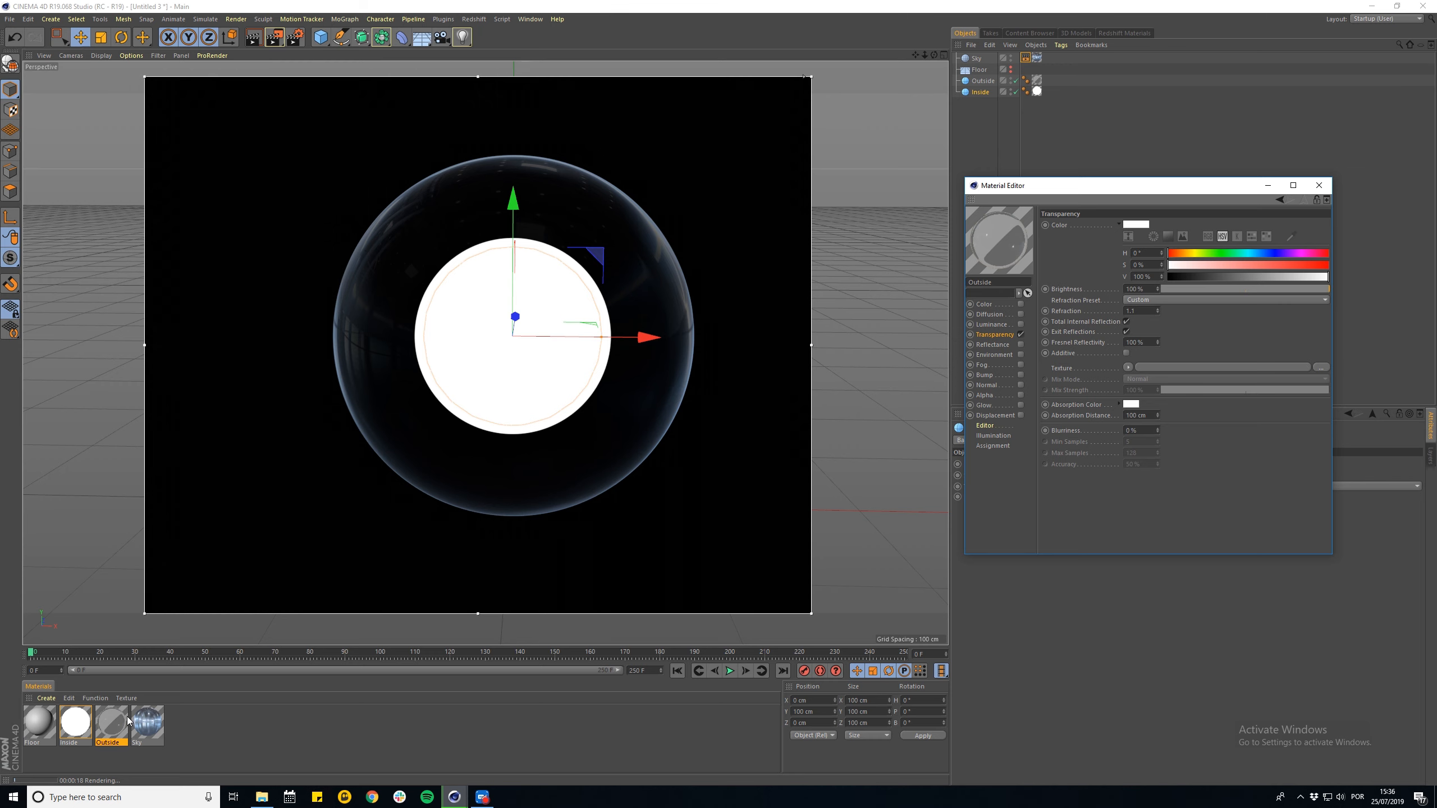
# - Wrap the Sky material's luminance texture in a Layer shader and open that shader for editing
pyautogui.click(147, 722)
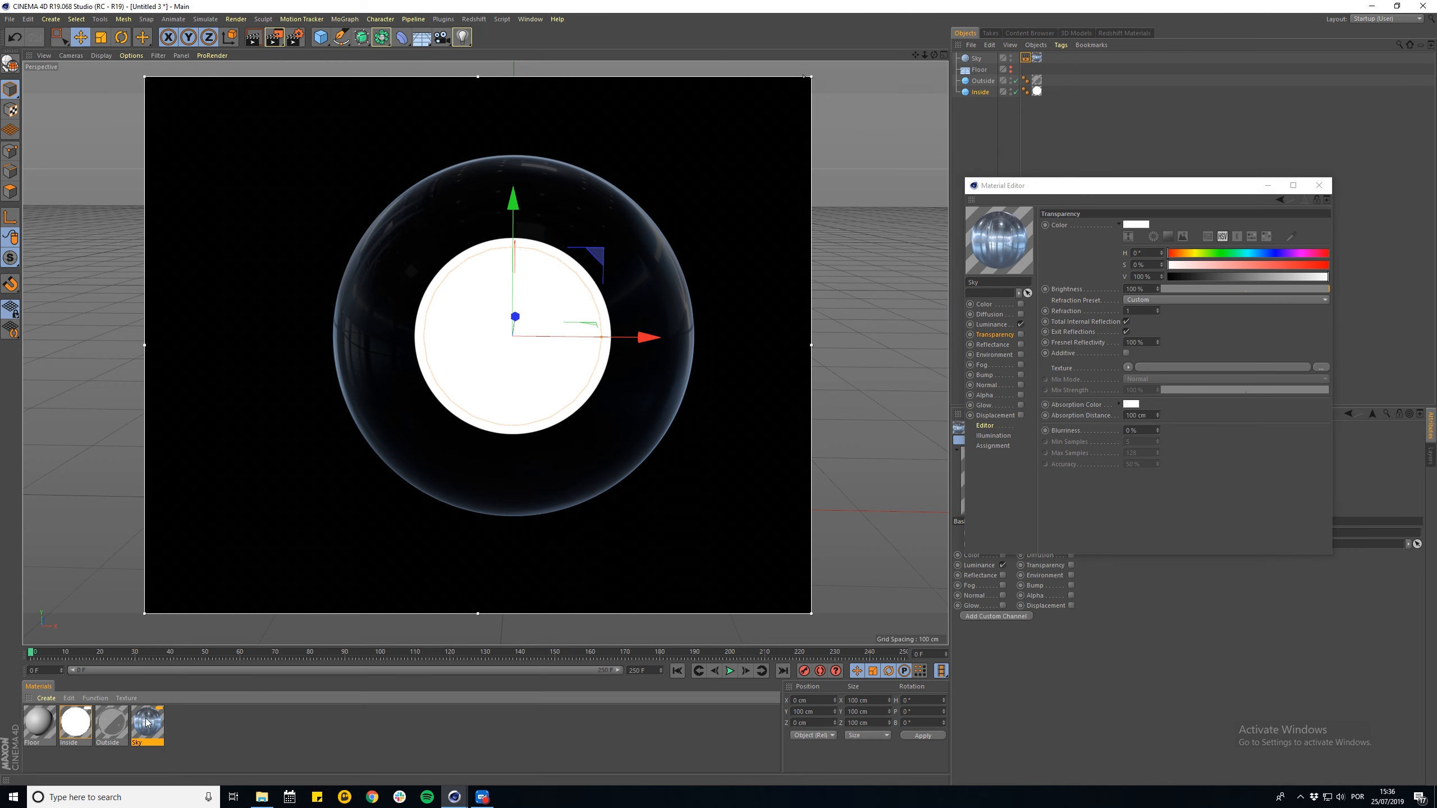
pyautogui.click(993, 324)
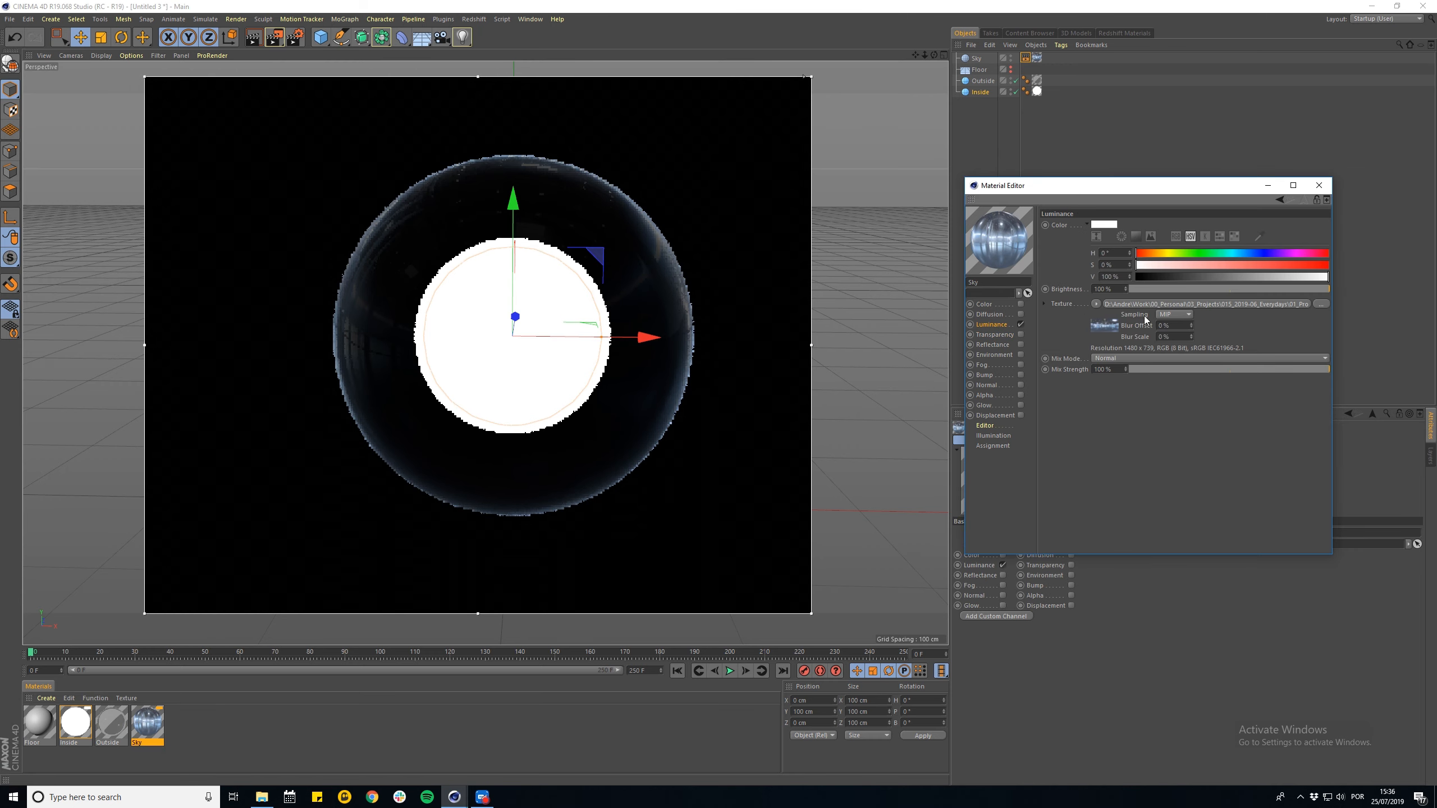
pyautogui.click(1096, 304)
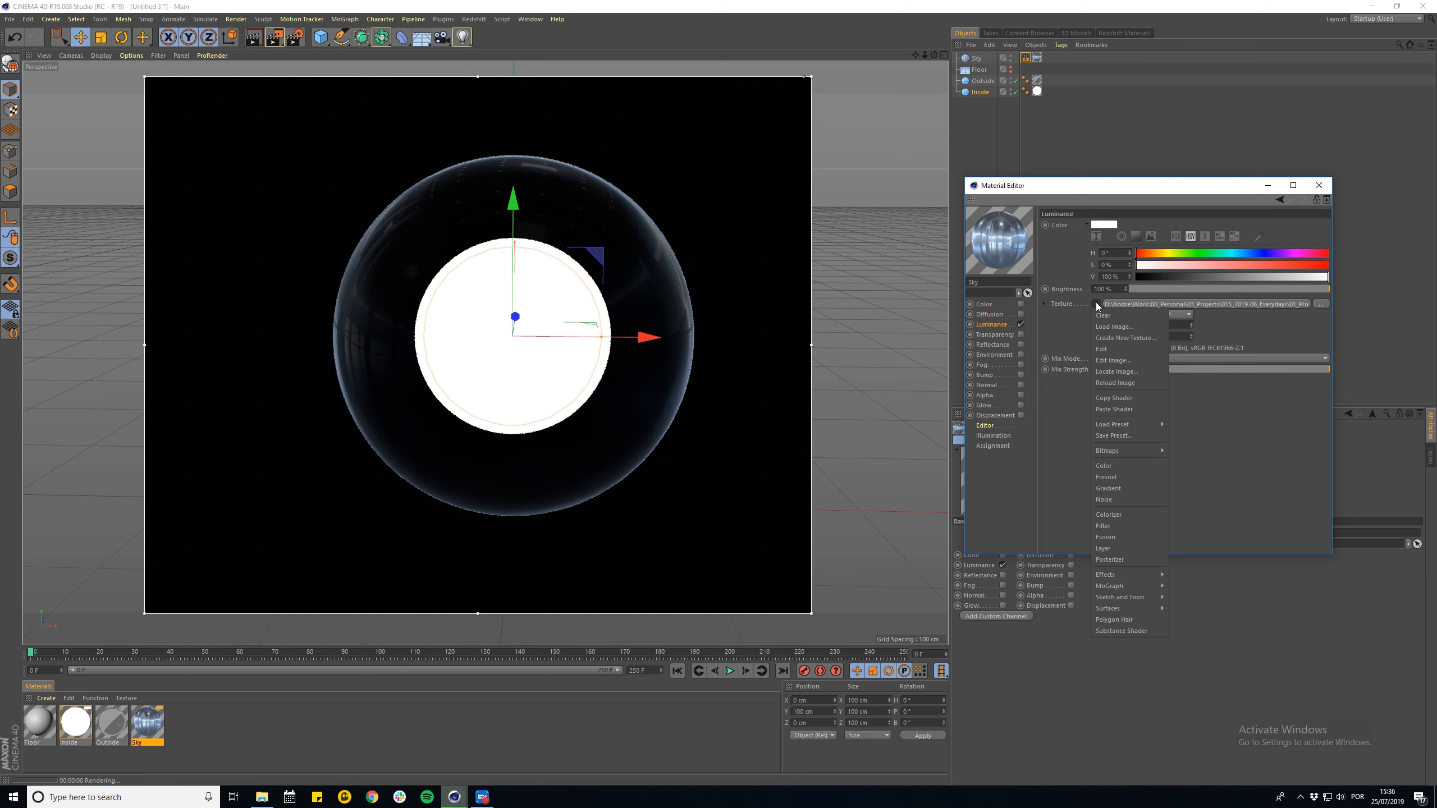
pyautogui.click(1106, 548)
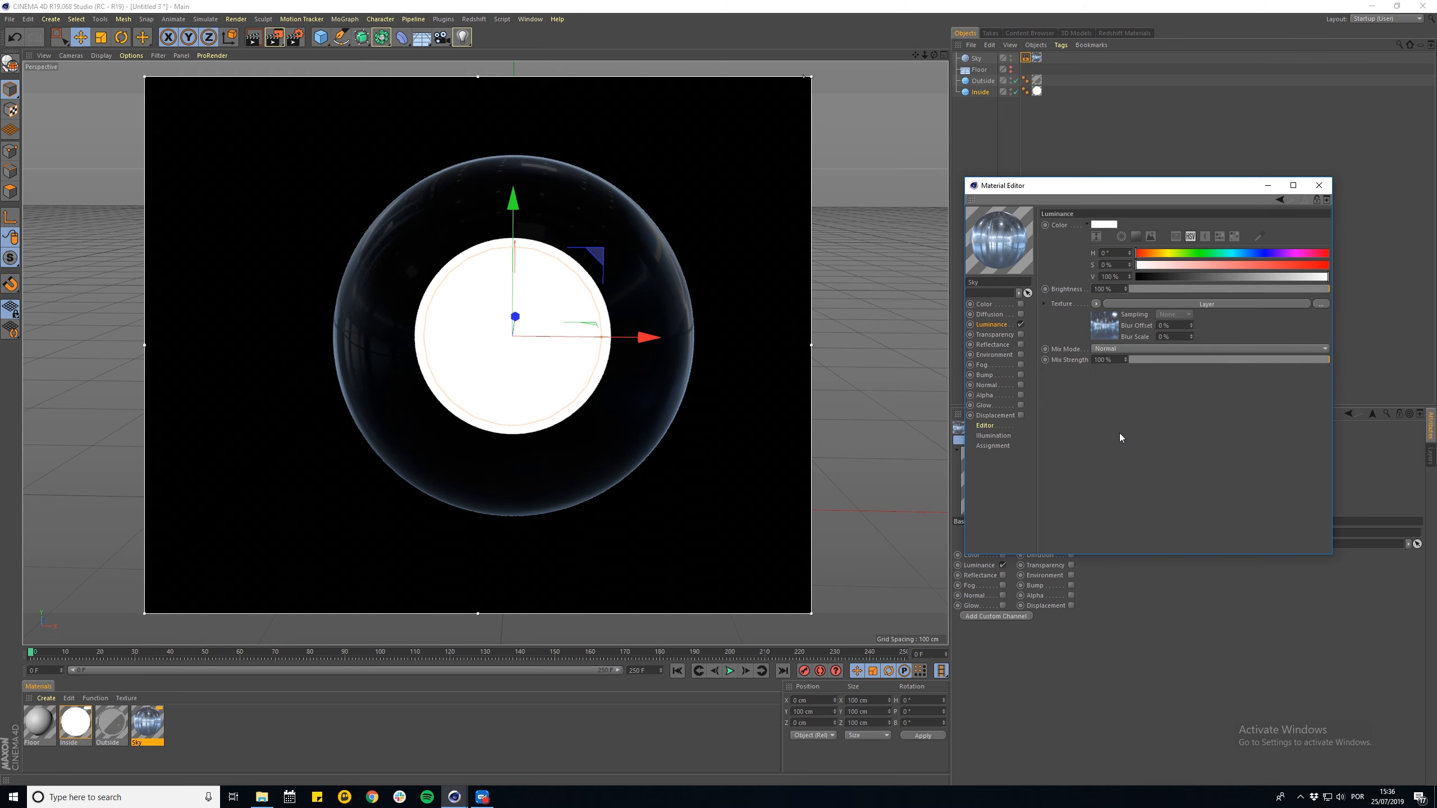
pyautogui.click(1107, 328)
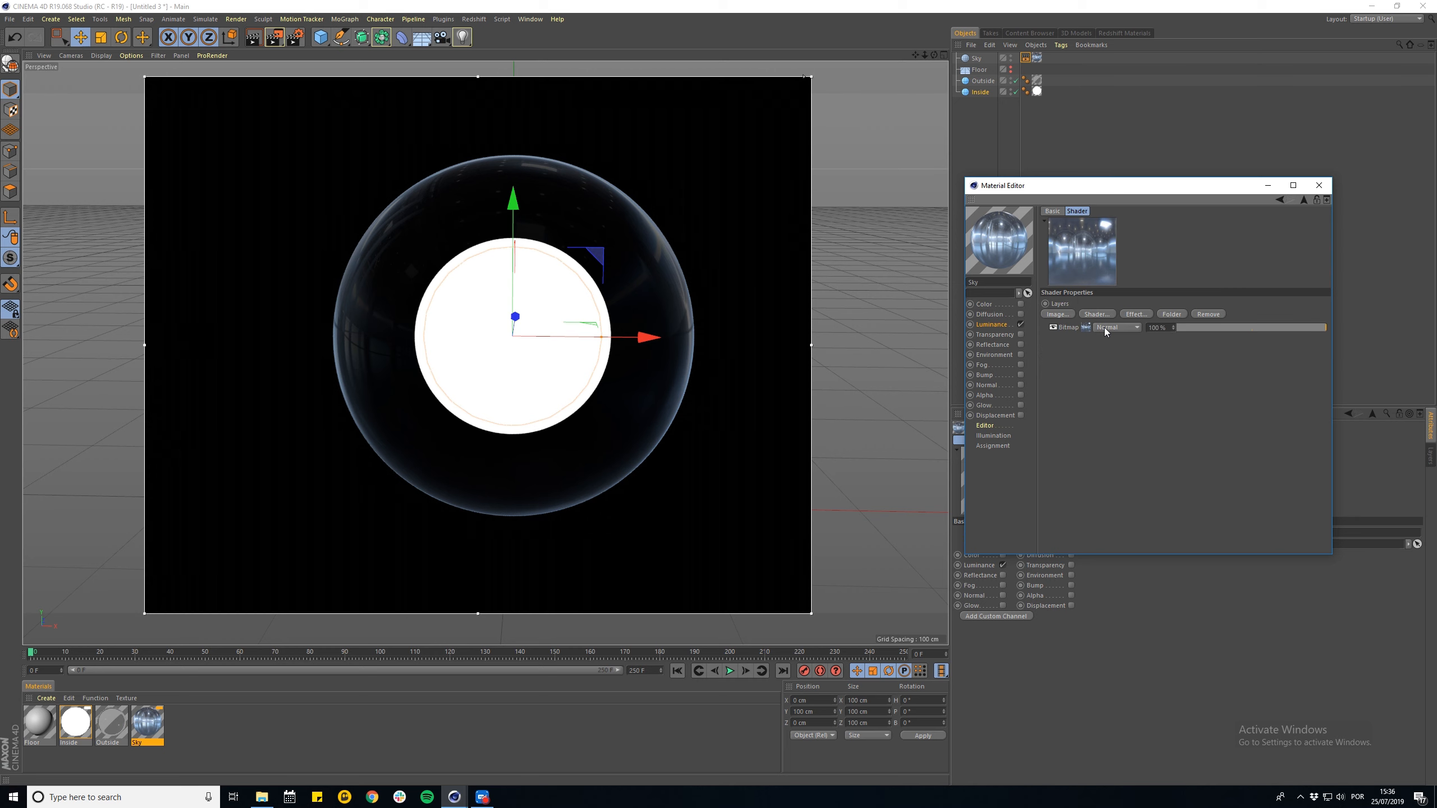
# - Add a Hue / Sat / Lightness effect to the Sky's Layer shader with saturation at -100% and close the editor
pyautogui.click(1149, 316)
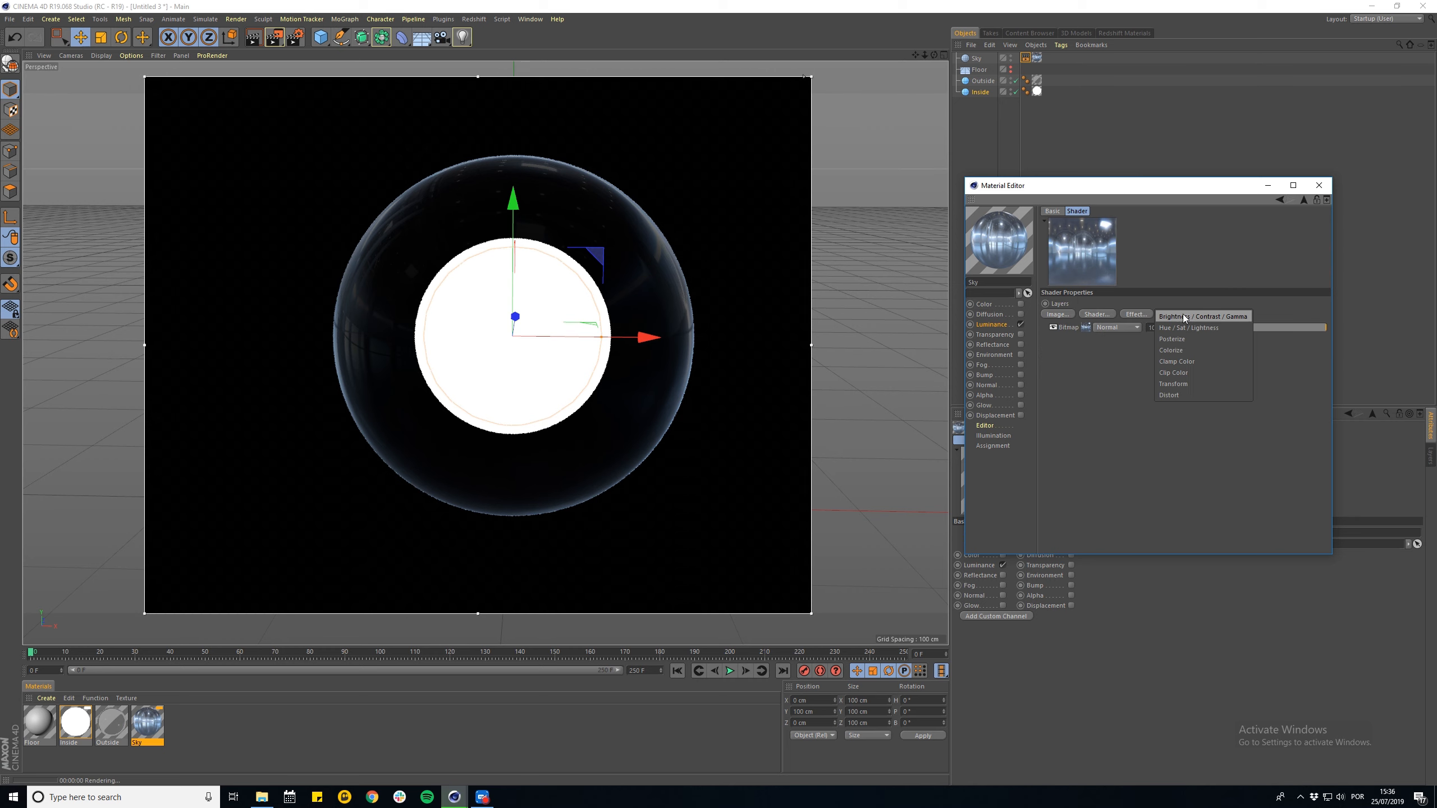
pyautogui.click(1174, 330)
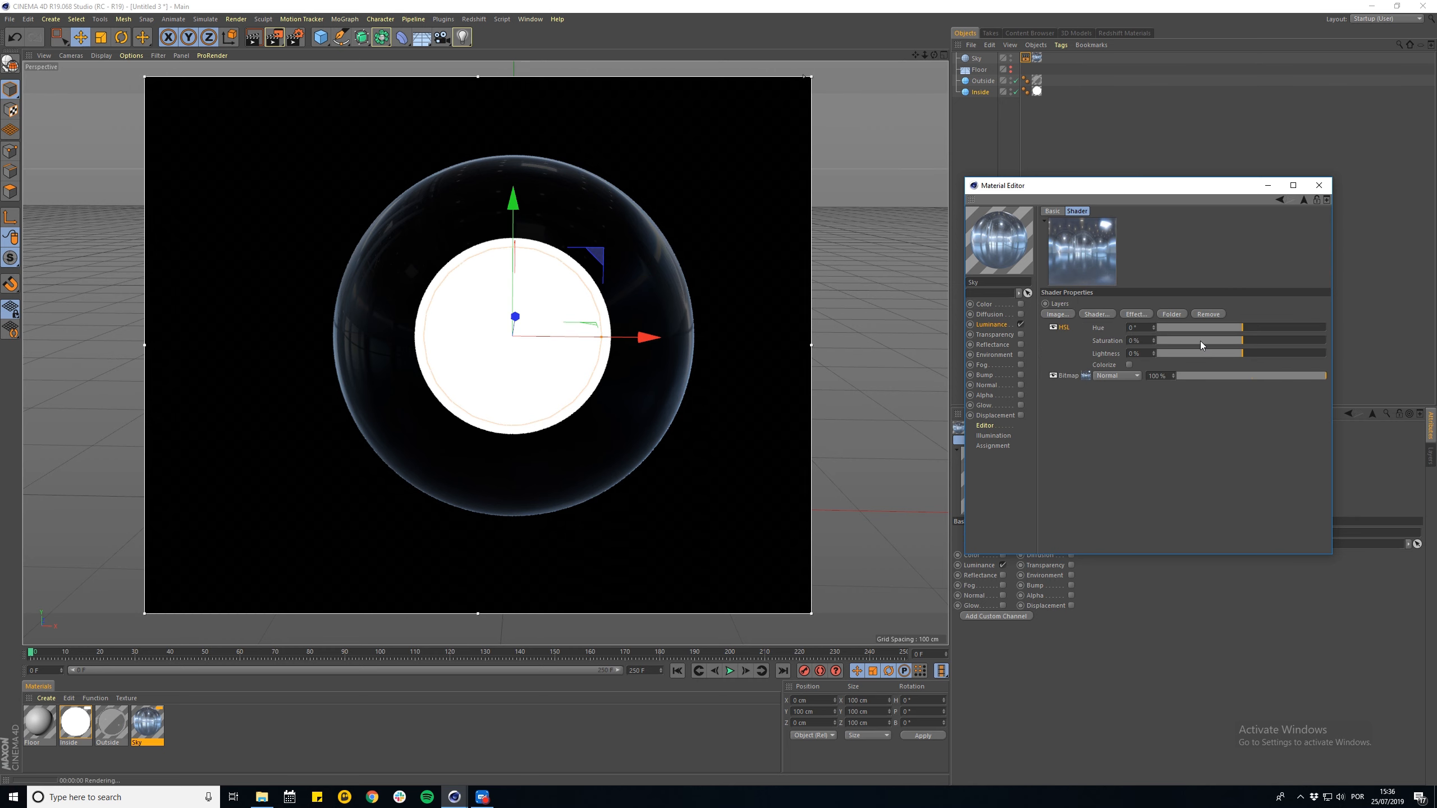
pyautogui.moveTo(1202, 342); pyautogui.dragTo(1055, 348)
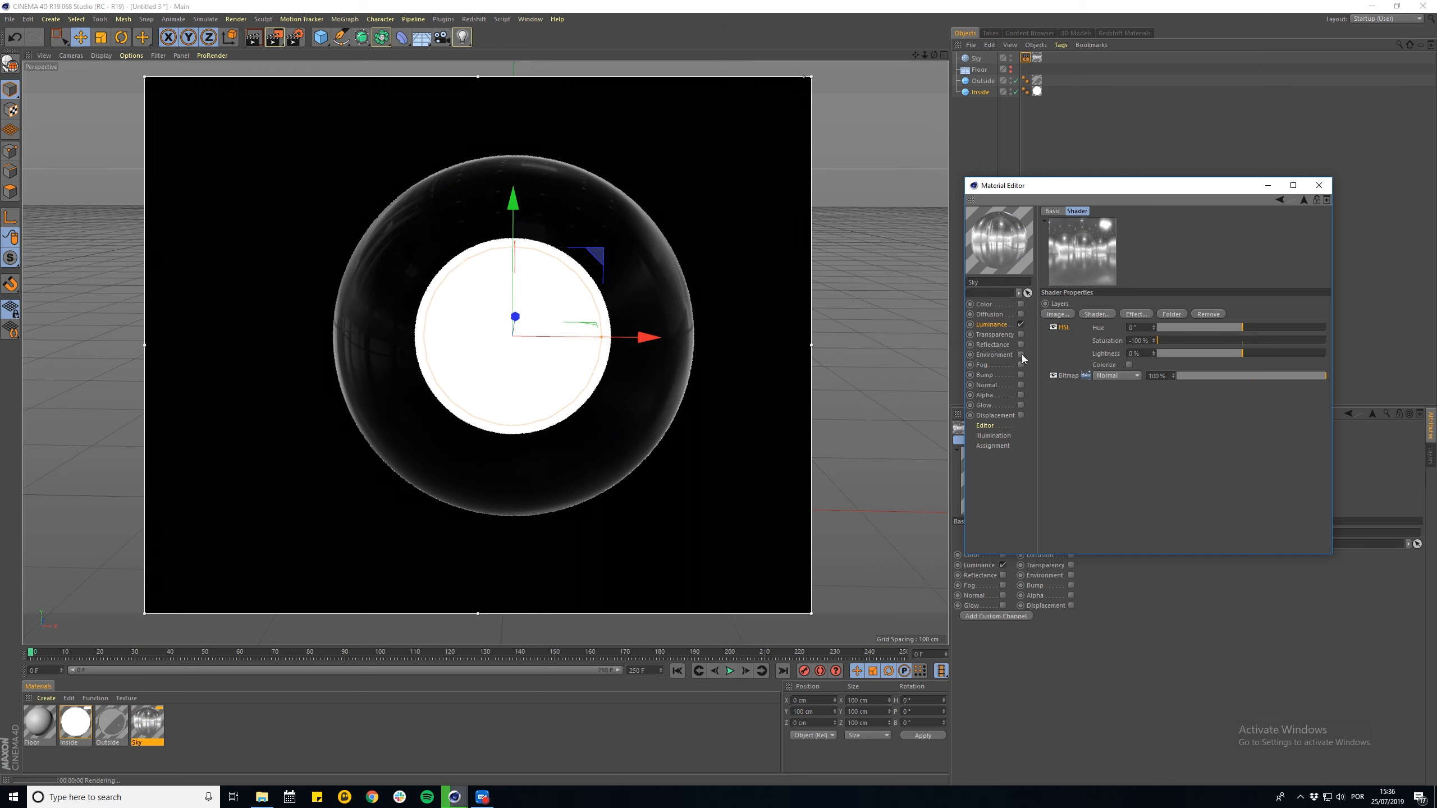
pyautogui.click(1312, 187)
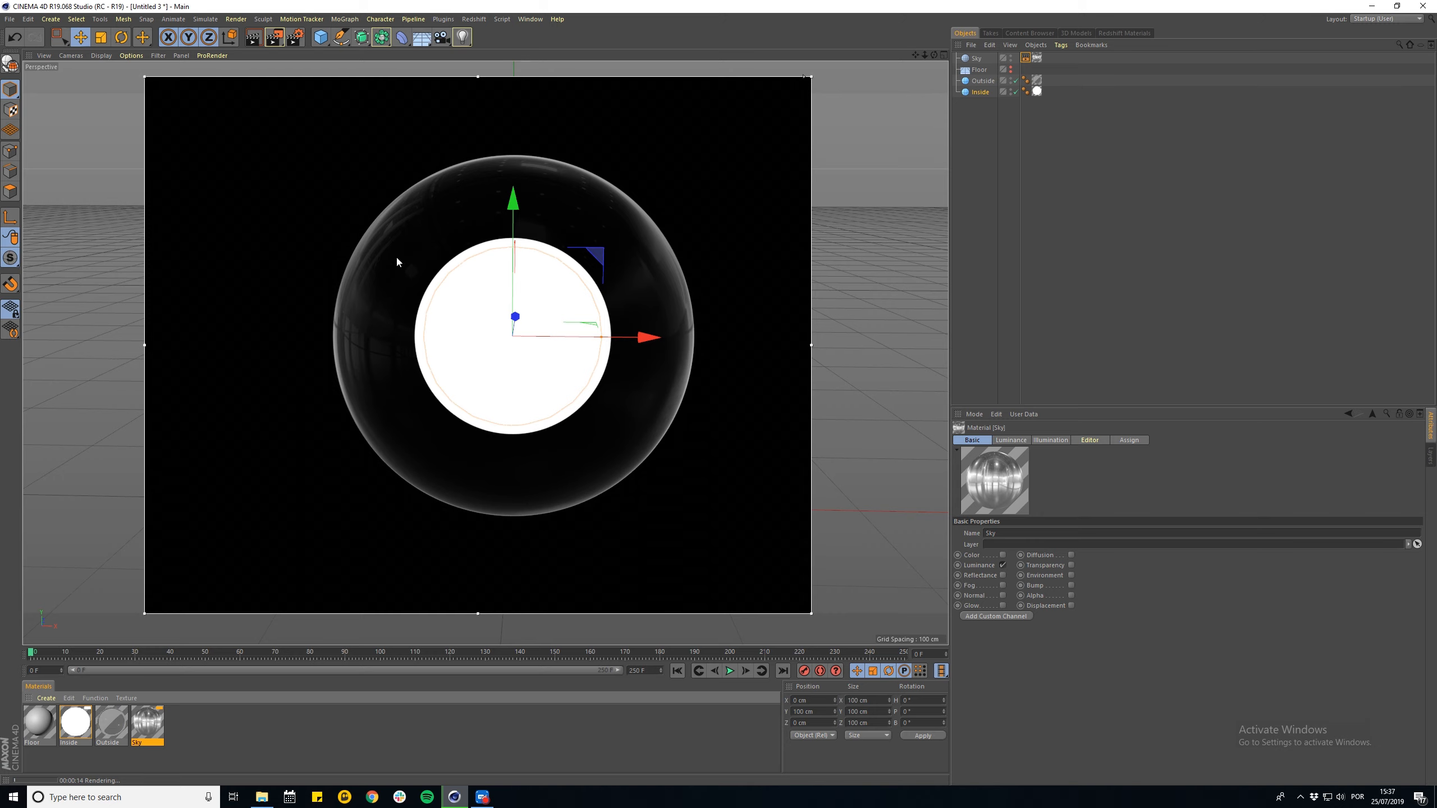
# - Enable the Outside material's Reflectance channel and set its Transparency layer's roughness to 50%
pyautogui.doubleClick(109, 732)
pyautogui.moveTo(424, 90); pyautogui.dragTo(1214, 192)
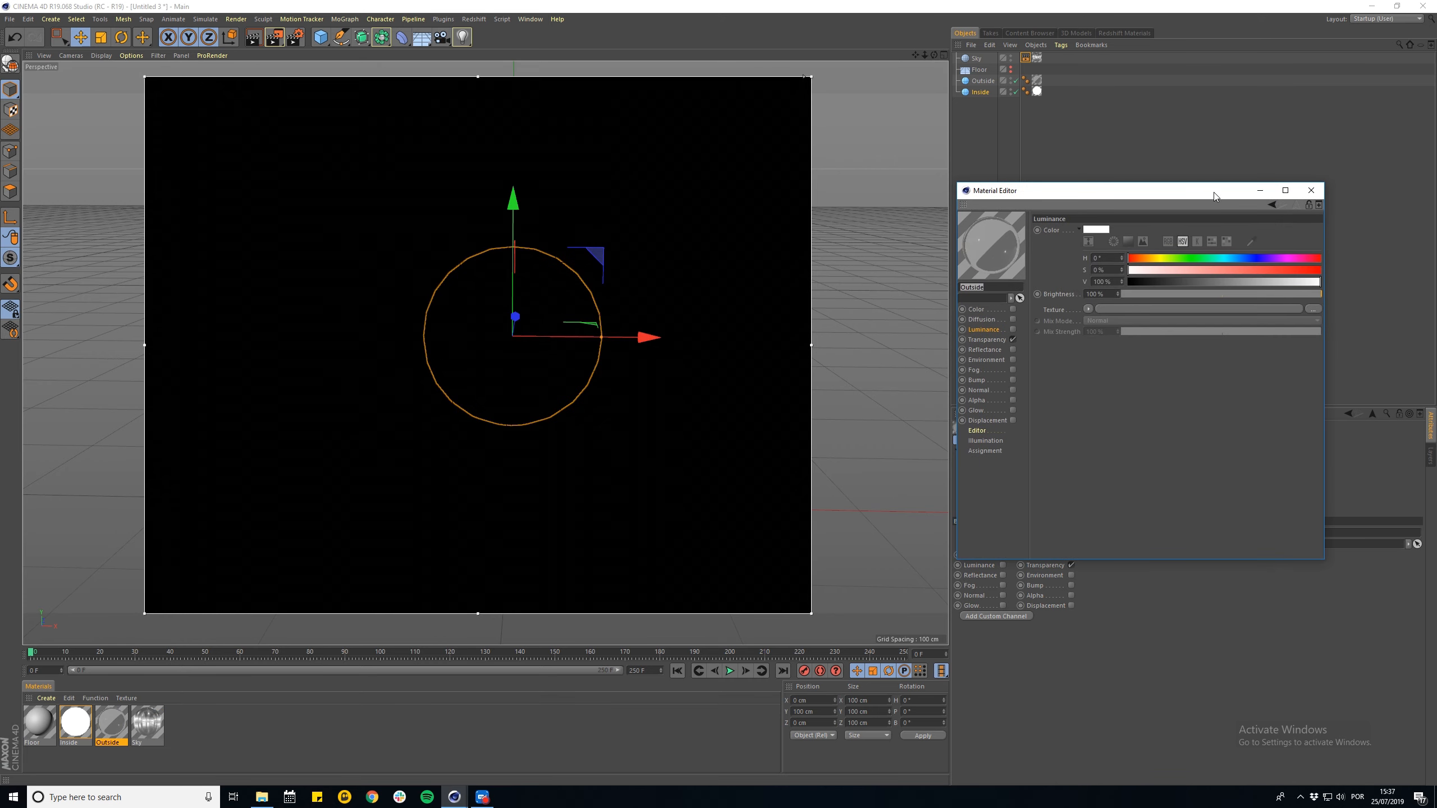
pyautogui.click(989, 340)
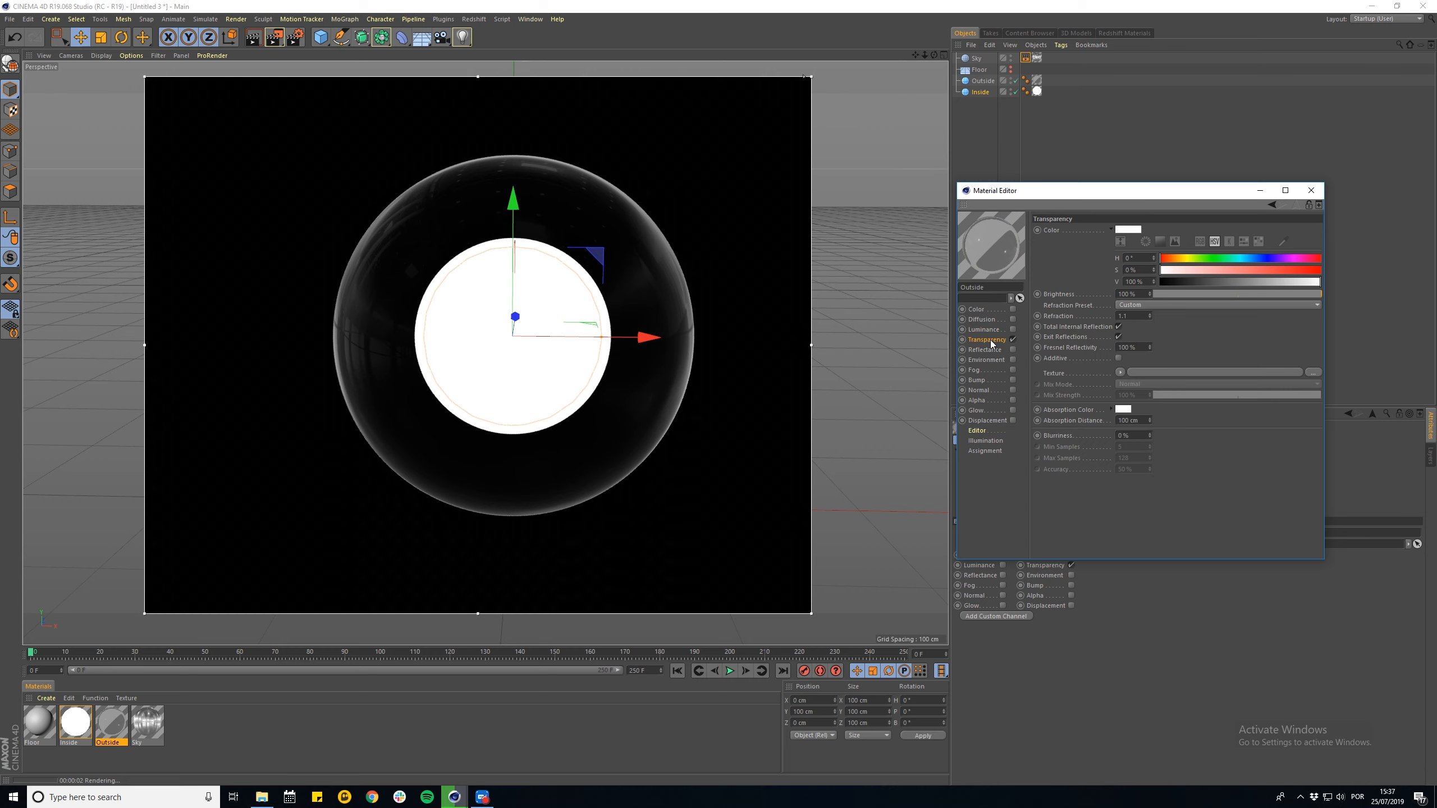
pyautogui.click(987, 349)
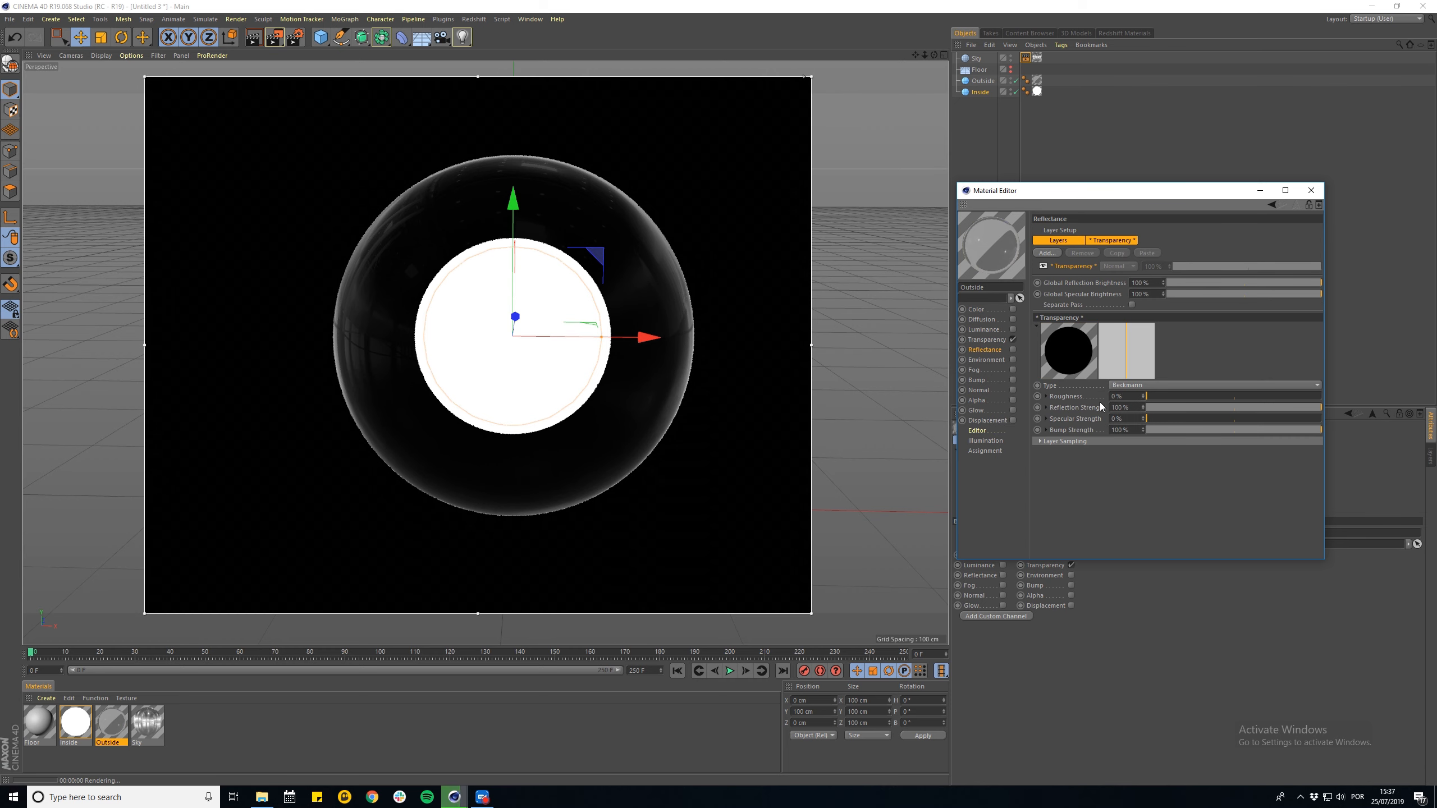
pyautogui.click(1013, 350)
pyautogui.moveTo(1148, 395); pyautogui.dragTo(1192, 394)
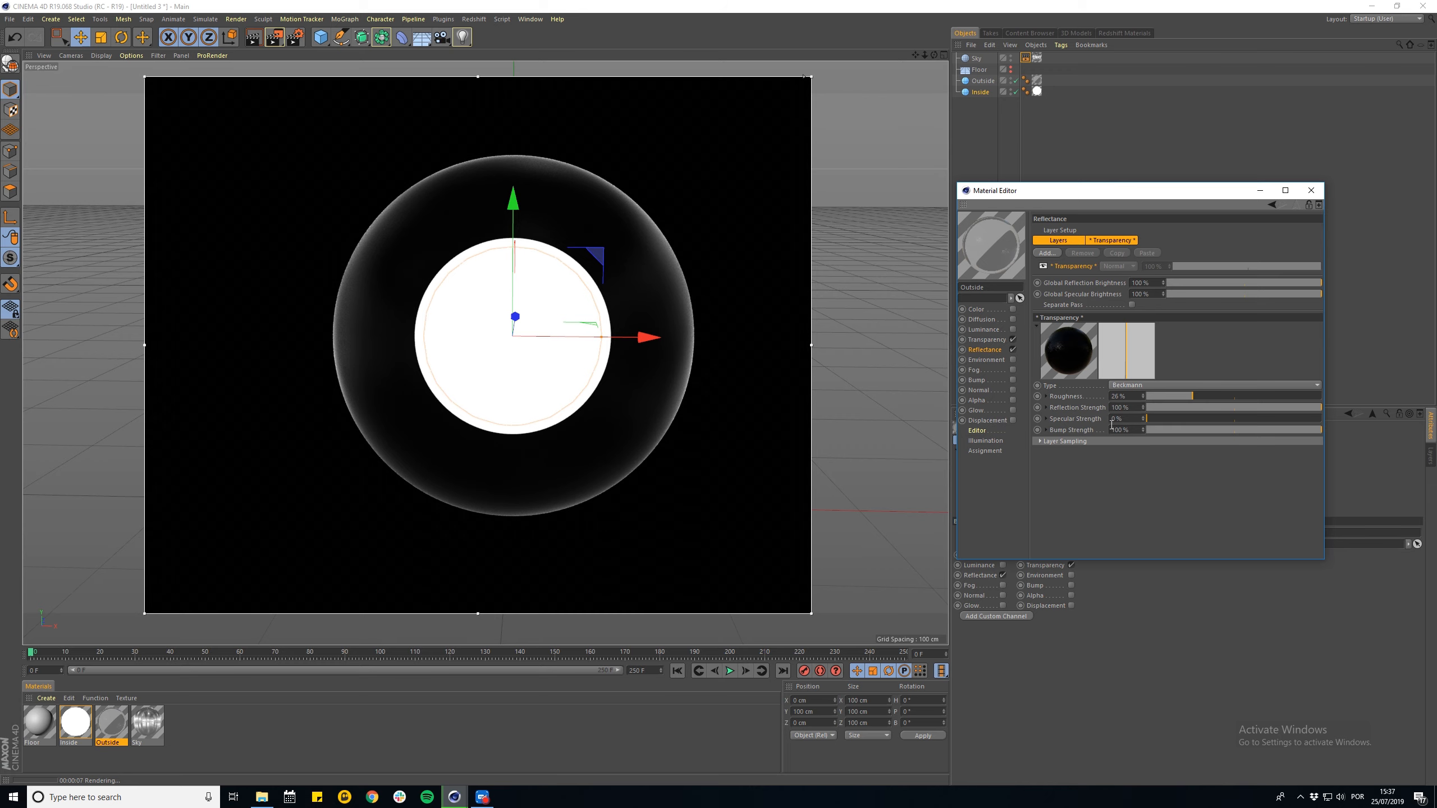
pyautogui.moveTo(1135, 395); pyautogui.dragTo(1091, 403)
pyautogui.write('50')
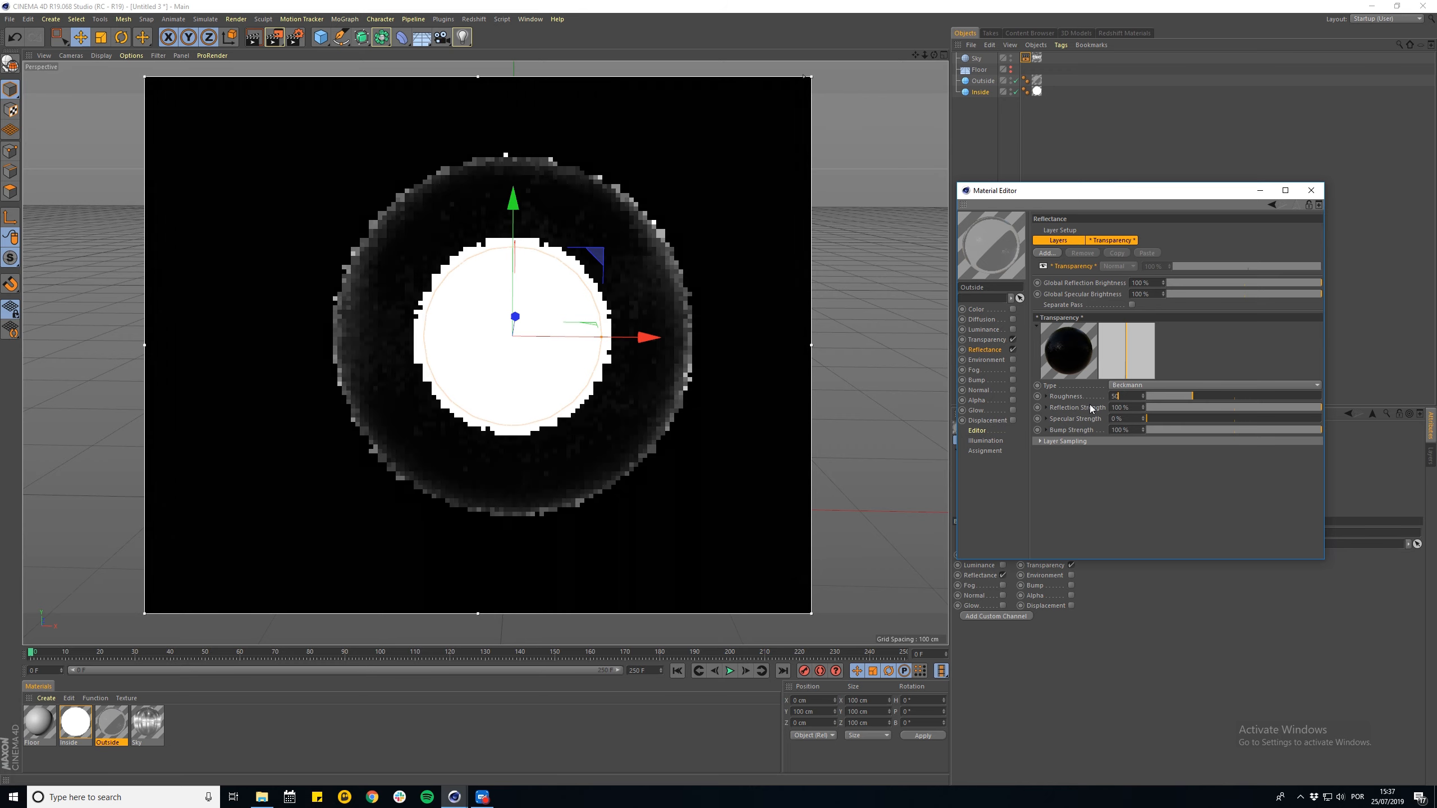
pyautogui.press('Return')
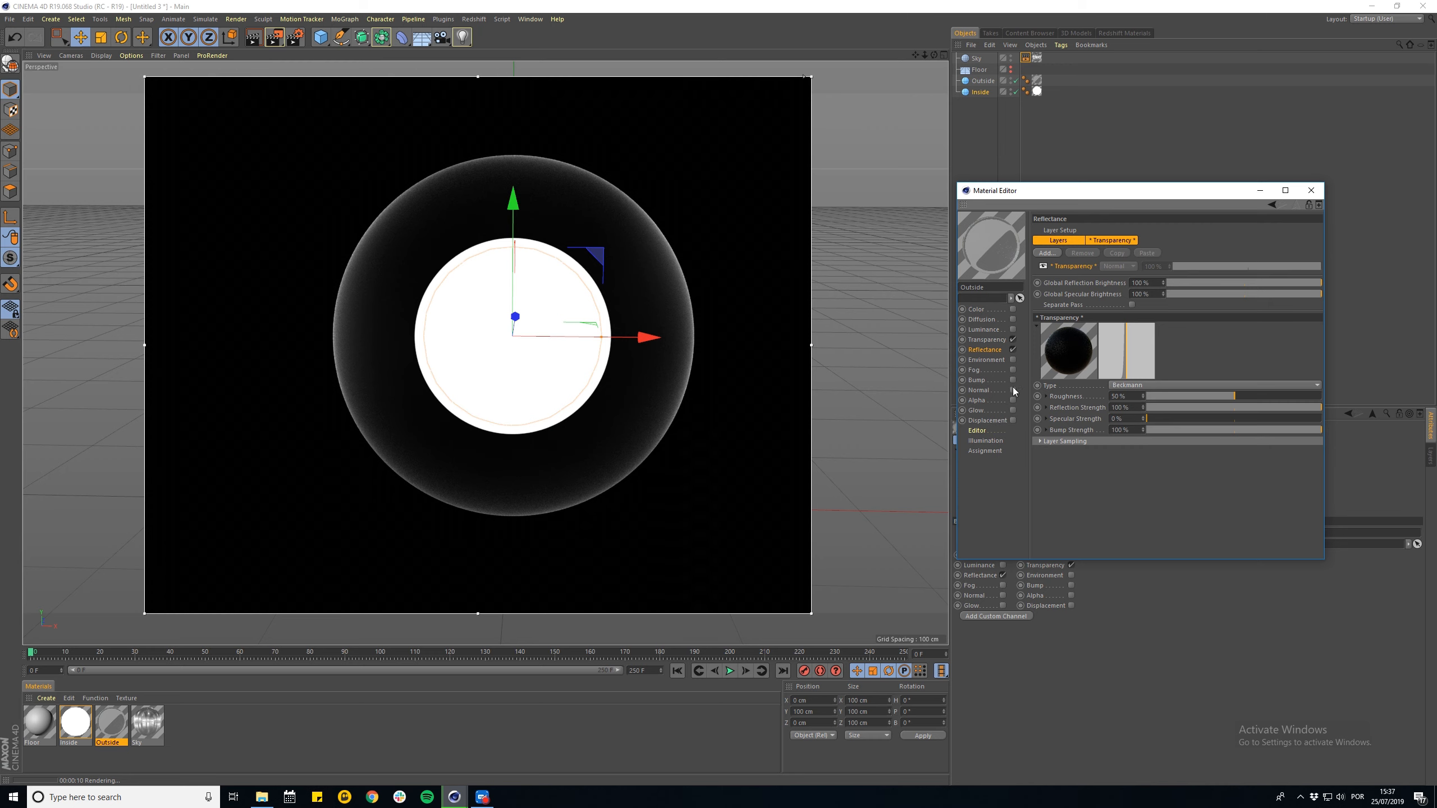
# - Load a Noise shader as the texture for the Outside material's reflectance roughness and open its settings
pyautogui.click(1047, 397)
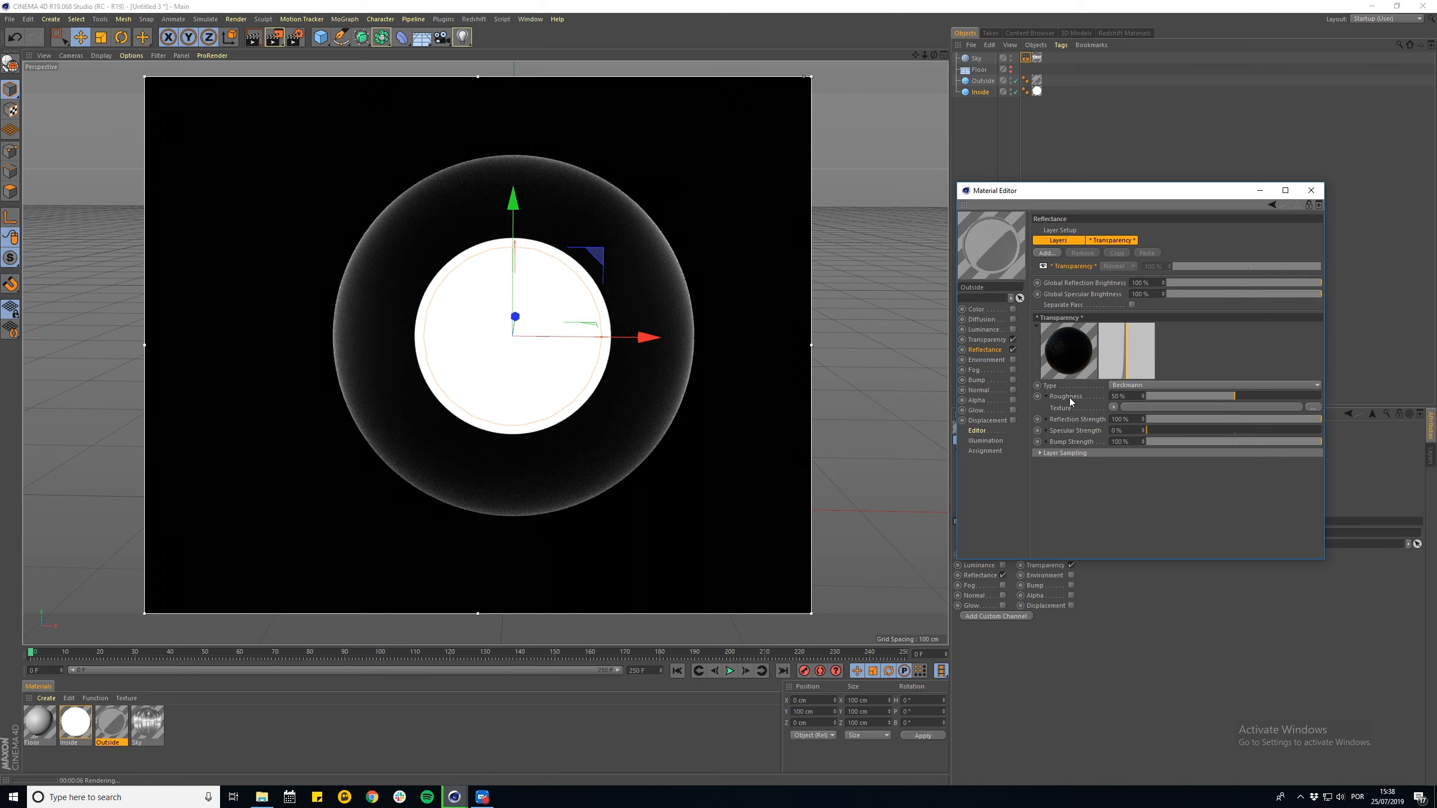
pyautogui.click(1113, 408)
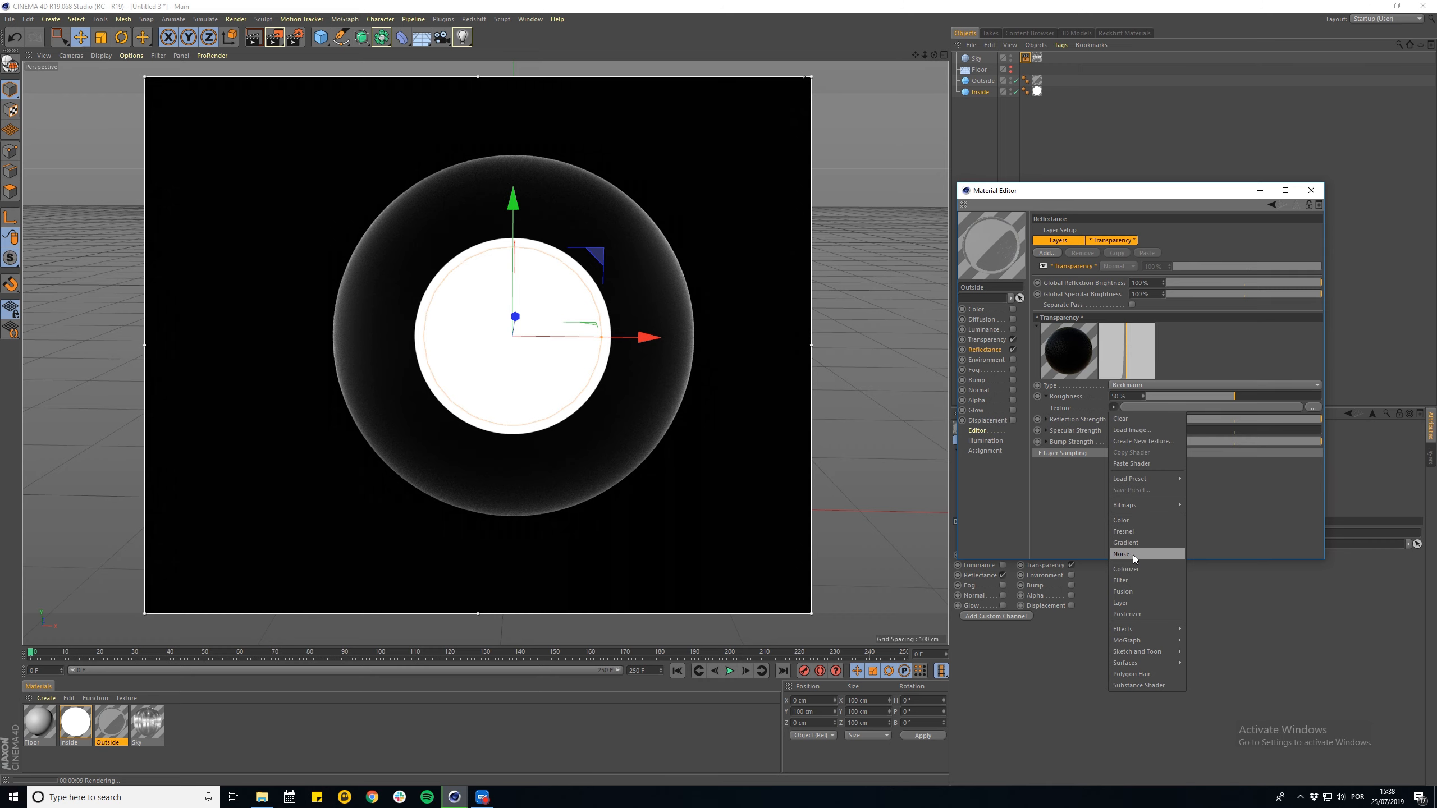
pyautogui.click(1133, 555)
pyautogui.click(1118, 430)
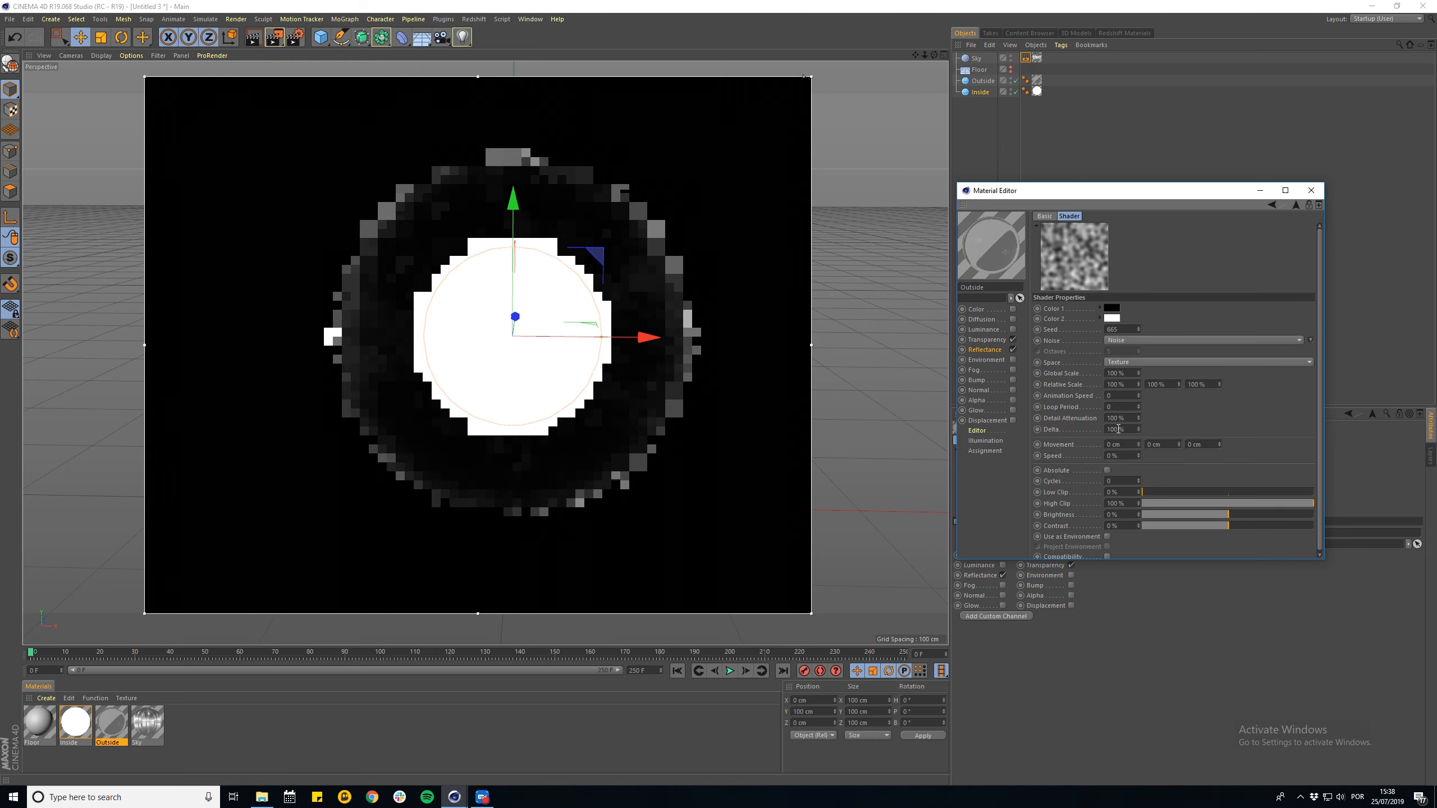
# - Change the roughness noise type to Luka and set its global scale to 500%
pyautogui.click(1157, 340)
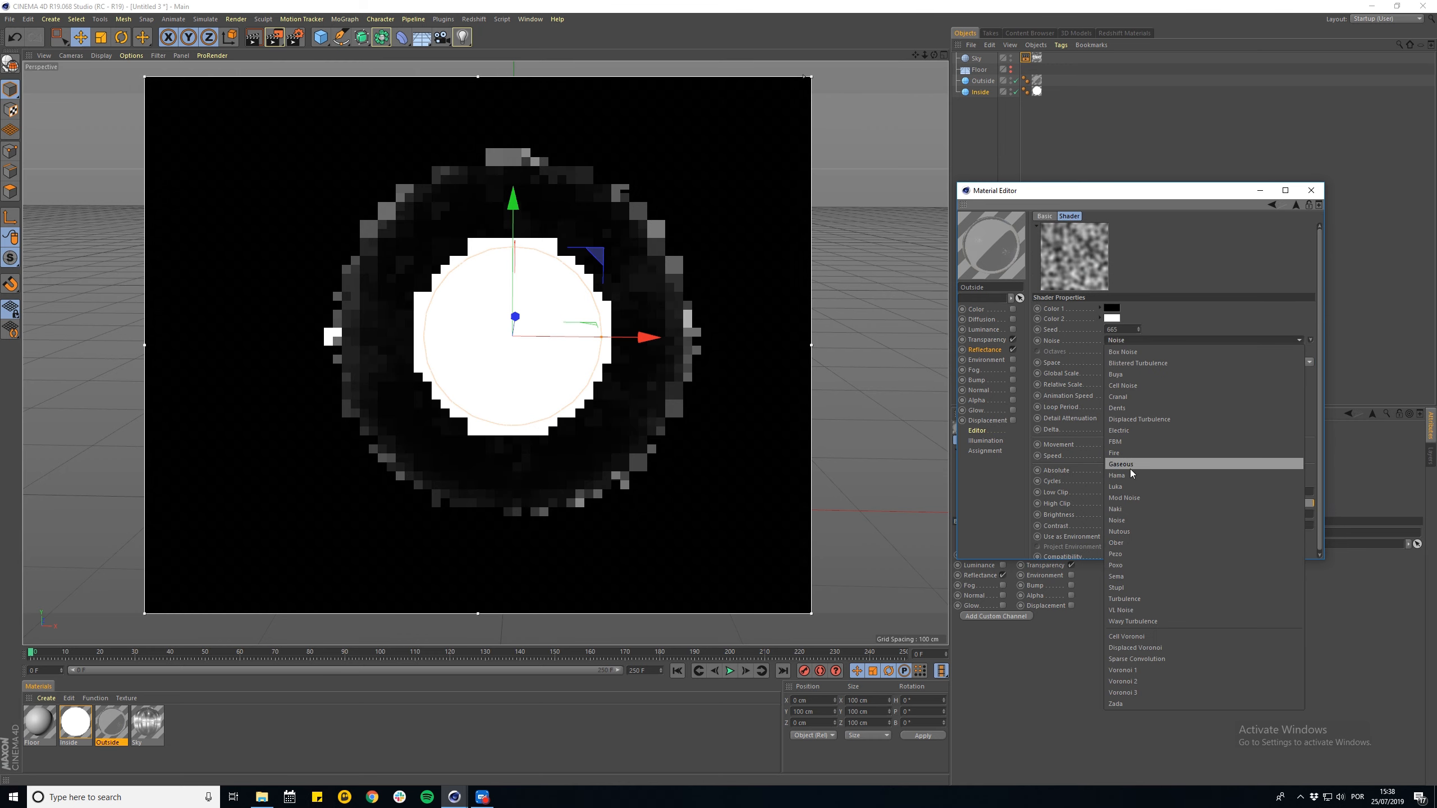
pyautogui.click(1129, 485)
pyautogui.click(1125, 373)
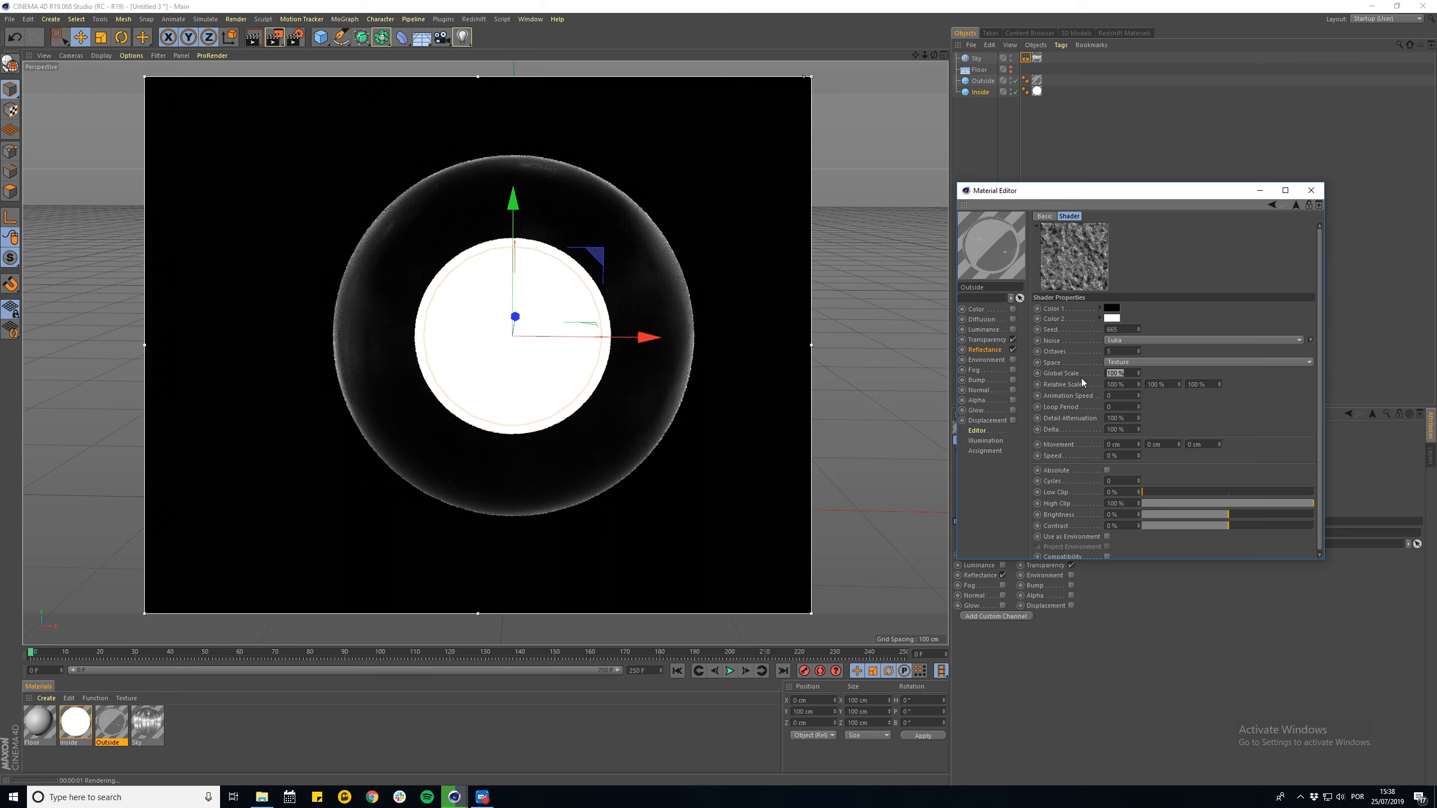
pyautogui.write('500')
pyautogui.press('Return')
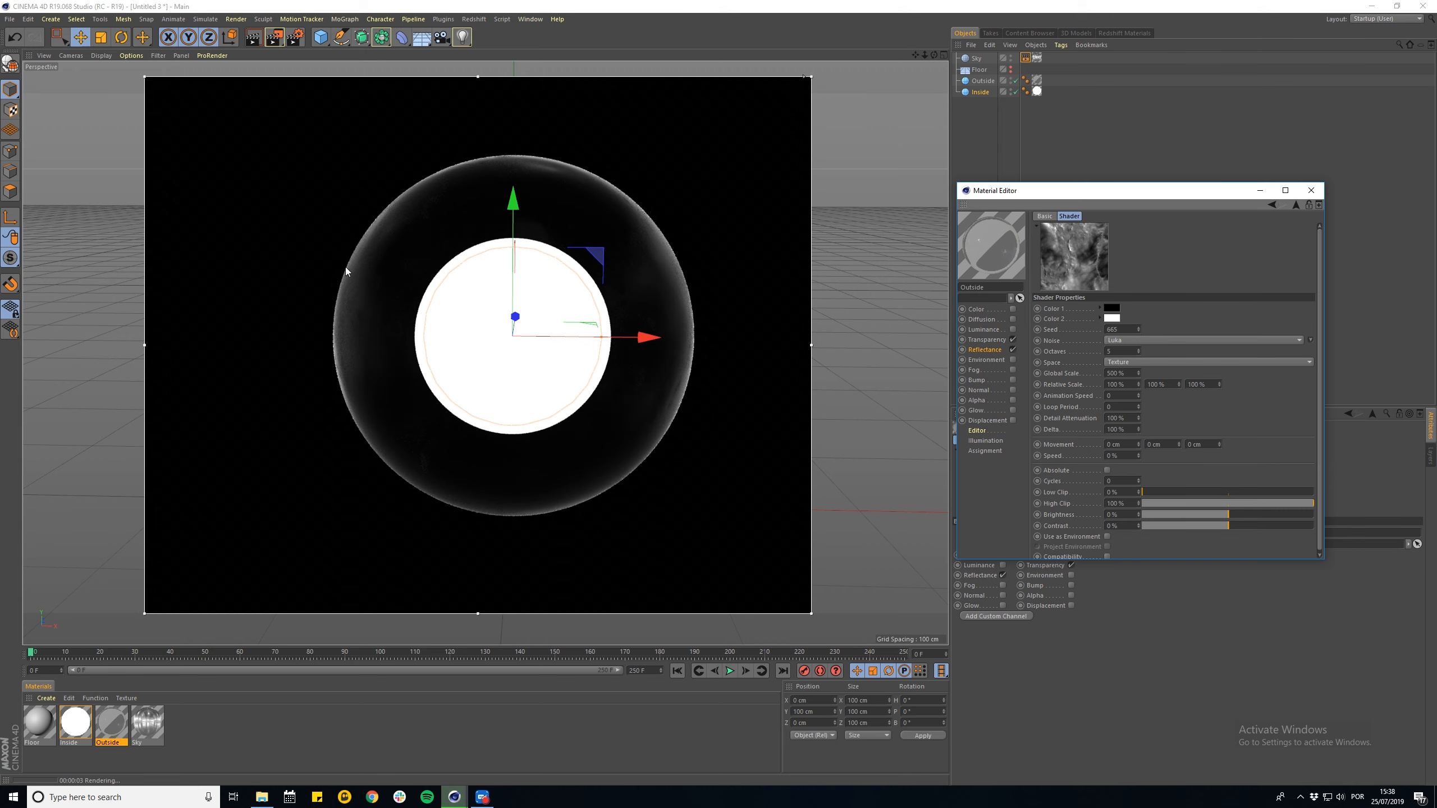
# - Try contrast values of about 65% and -32% on the roughness noise, and reset the contrast to 0%
pyautogui.click(992, 349)
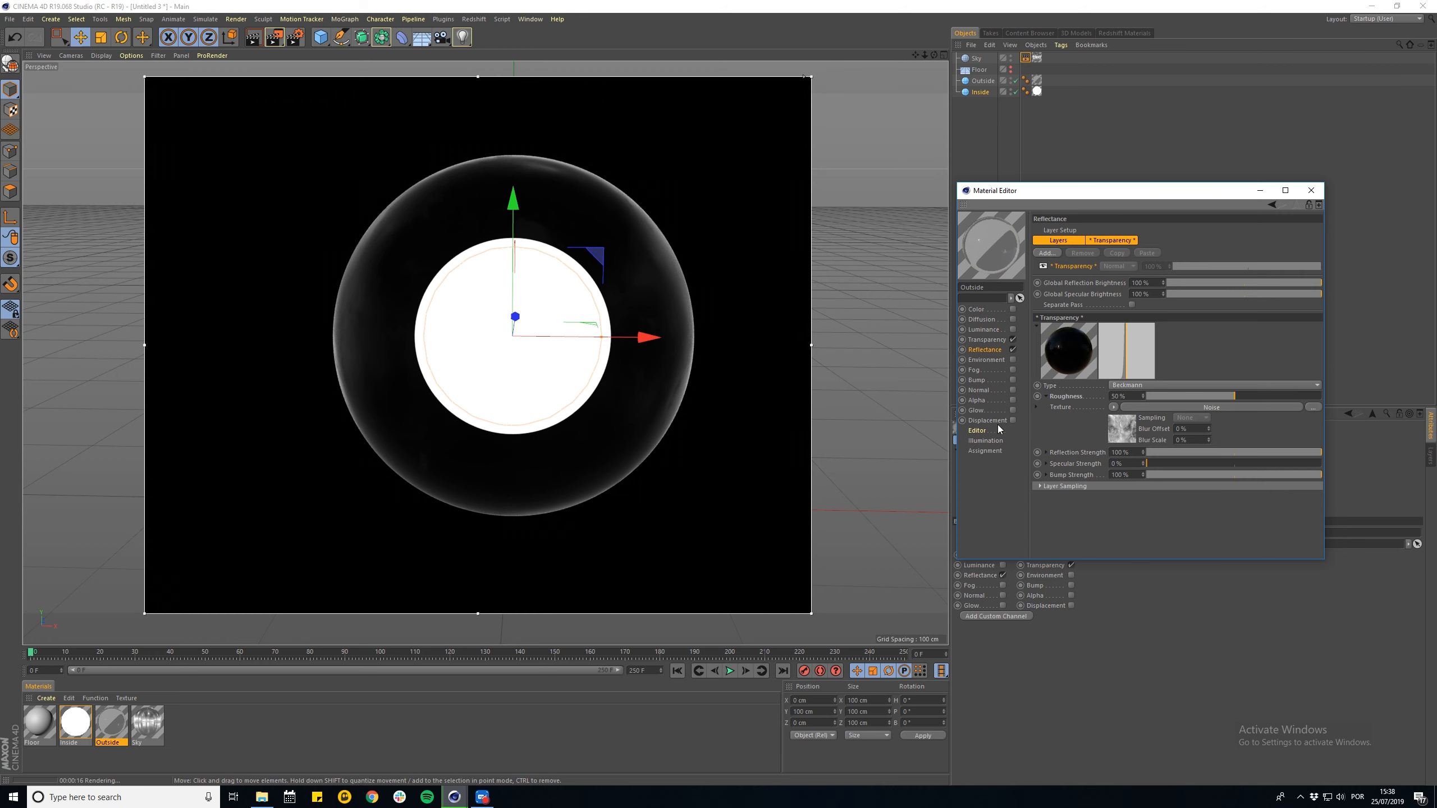
pyautogui.click(1117, 428)
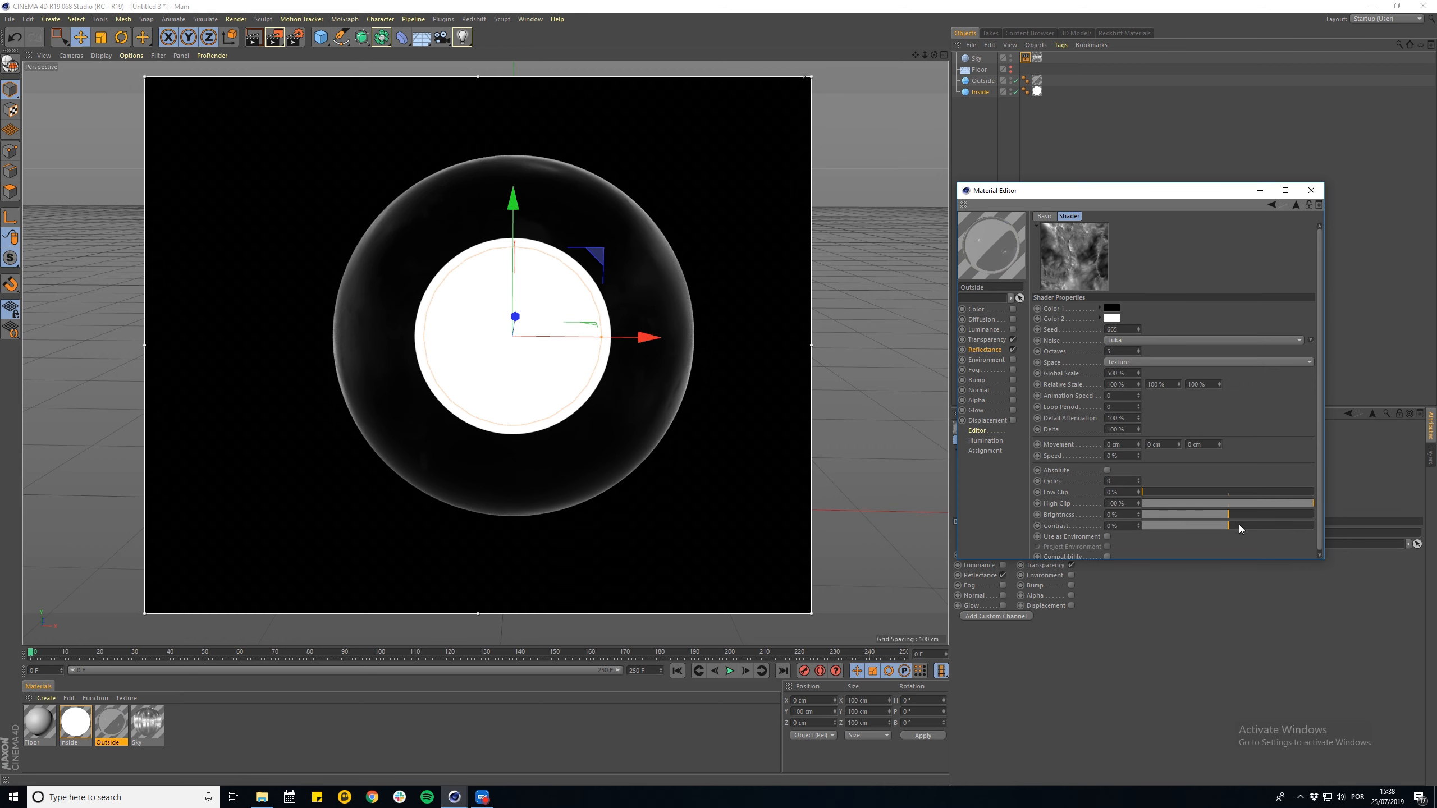
pyautogui.moveTo(1240, 525); pyautogui.dragTo(1285, 526)
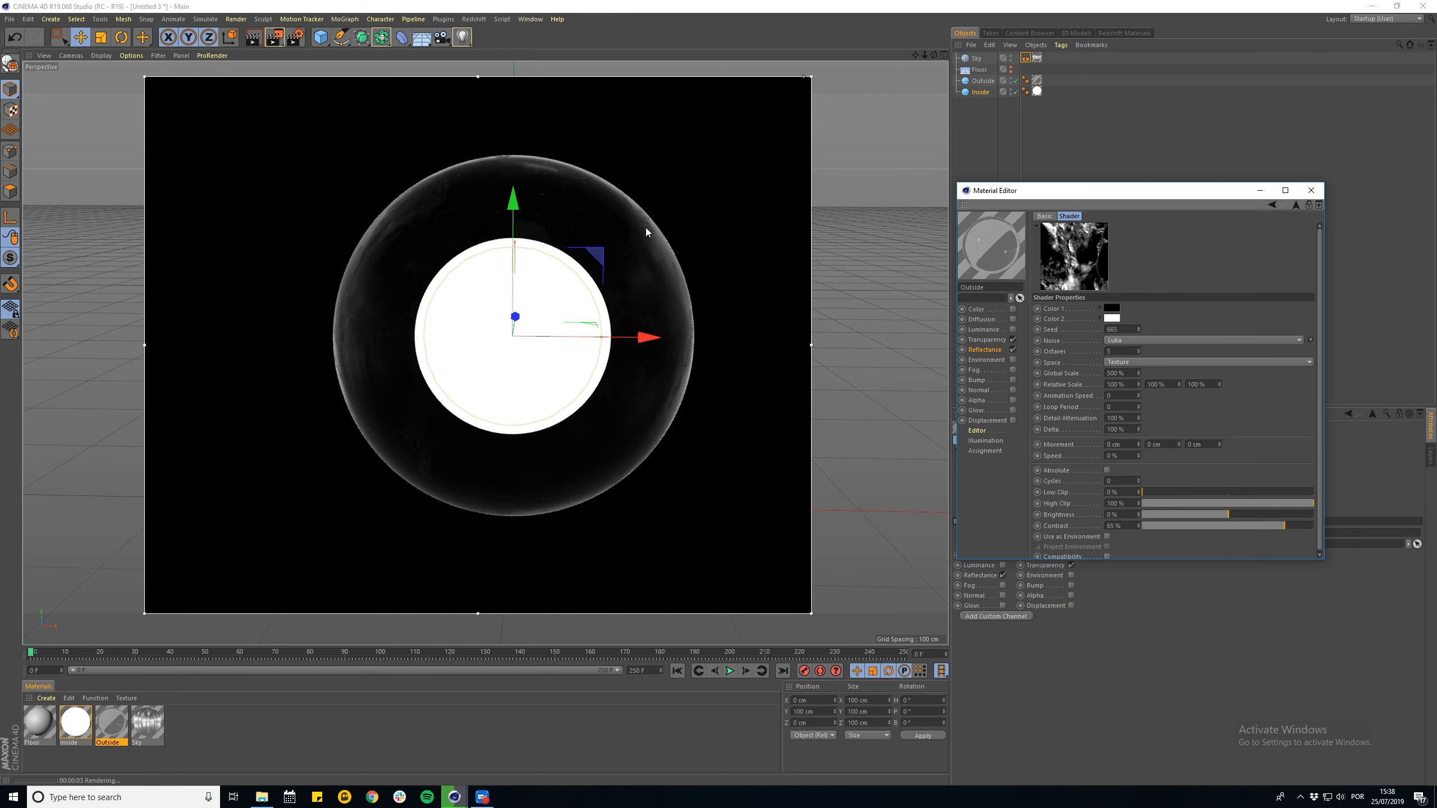
pyautogui.scroll(5, 649, 223)
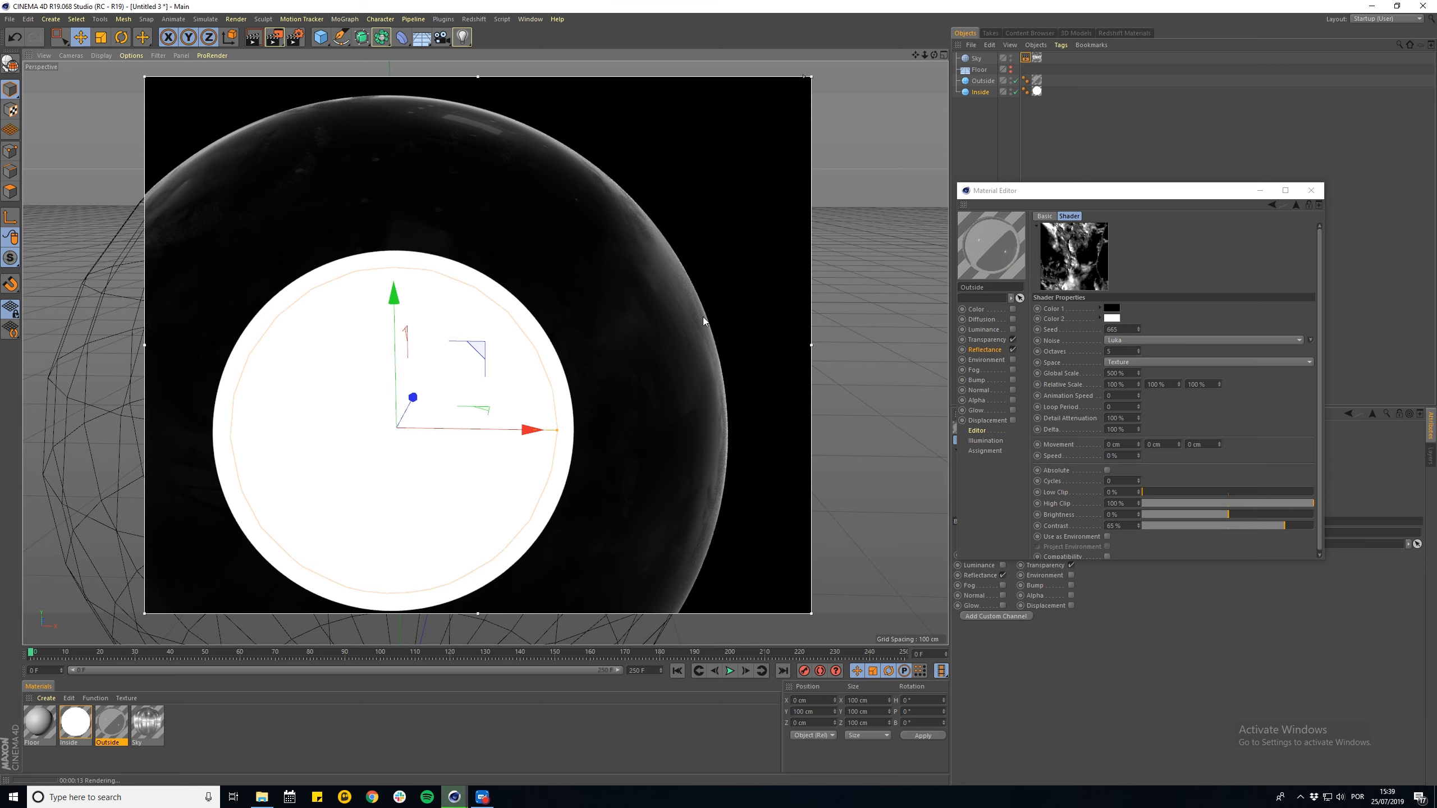
pyautogui.moveTo(1251, 526); pyautogui.dragTo(1202, 526)
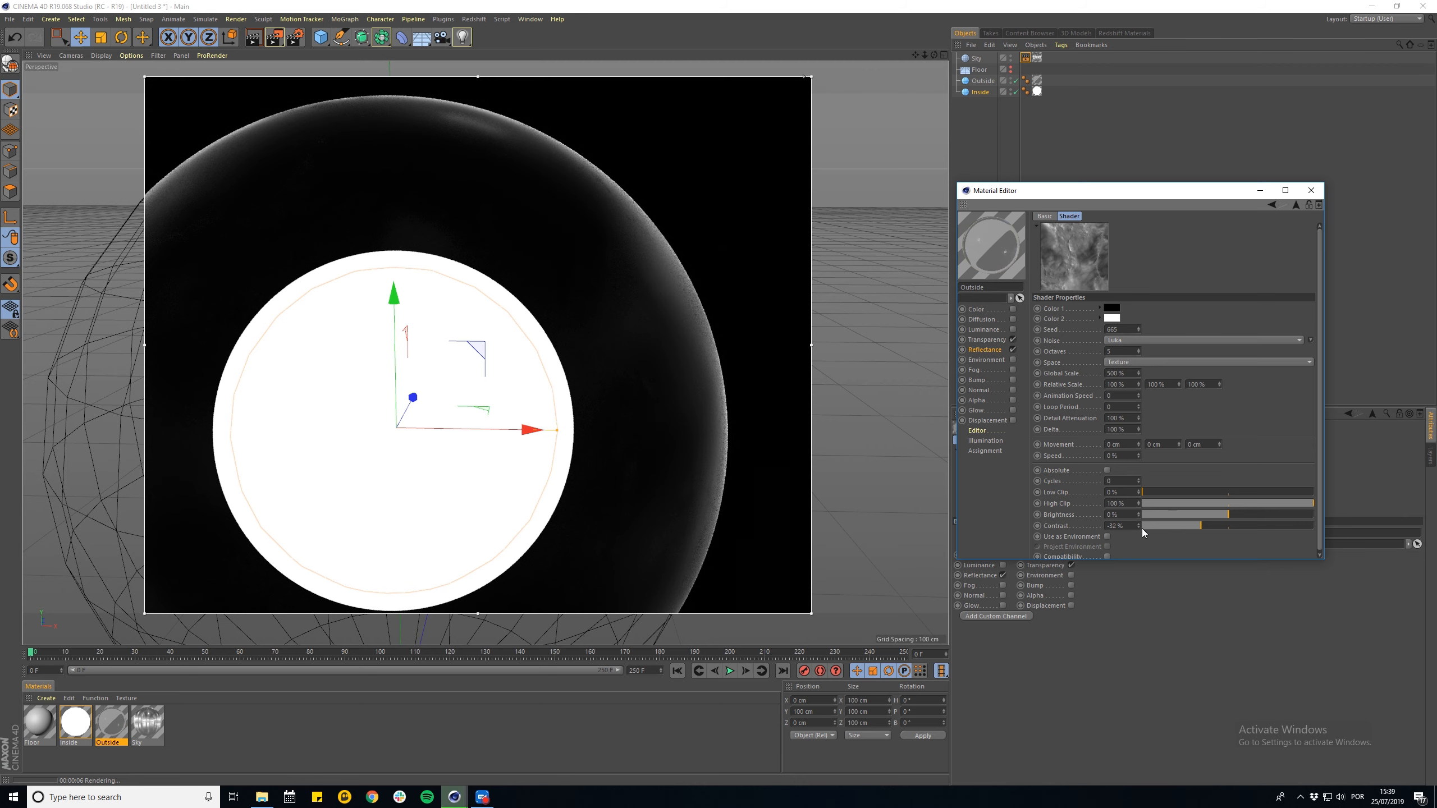
pyautogui.moveTo(1129, 528); pyautogui.dragTo(1075, 530)
pyautogui.write('0')
pyautogui.press('Return')
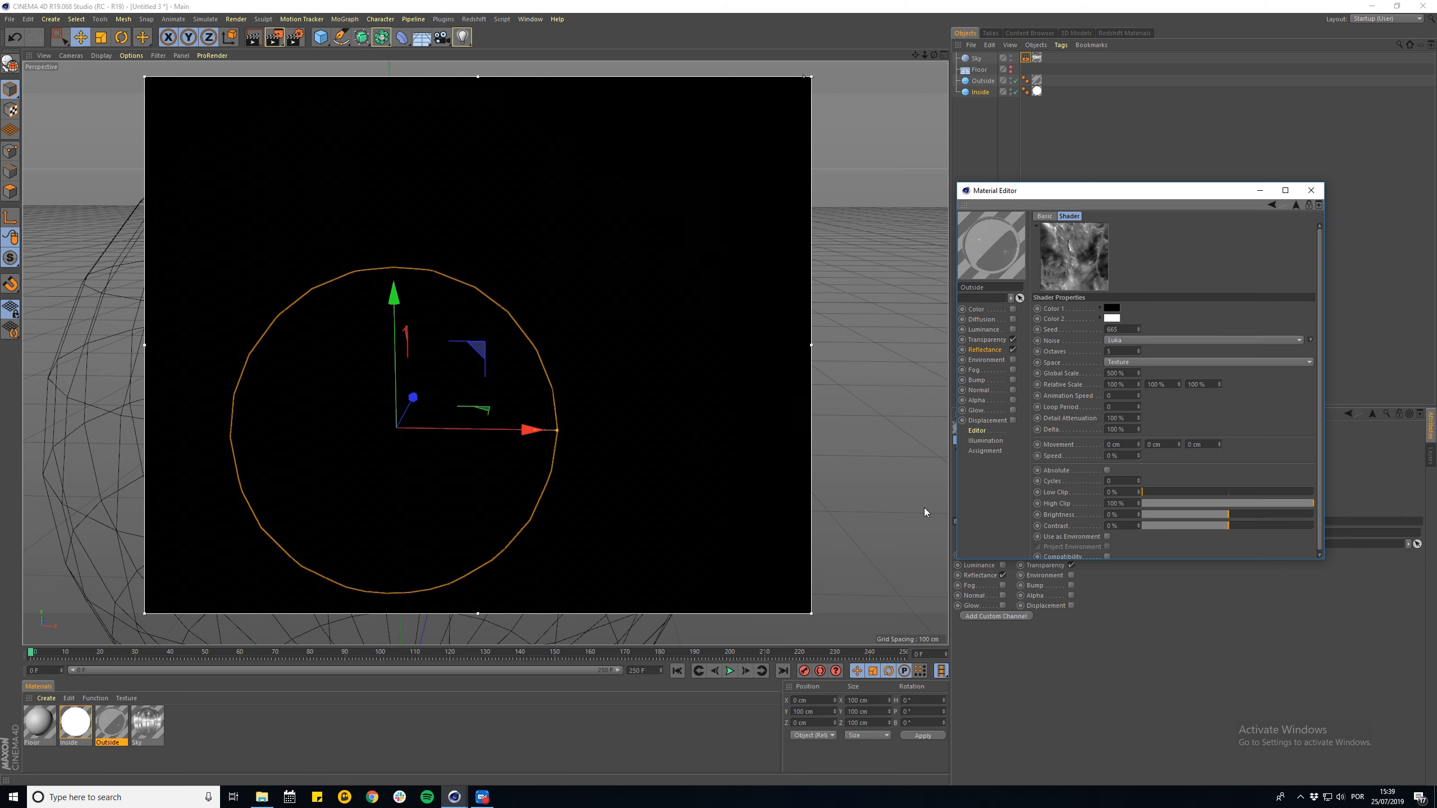
pyautogui.keyDown('alt'); pyautogui.moveTo(525, 316); pyautogui.dragTo(455, 320, button='right'); pyautogui.keyUp('alt')
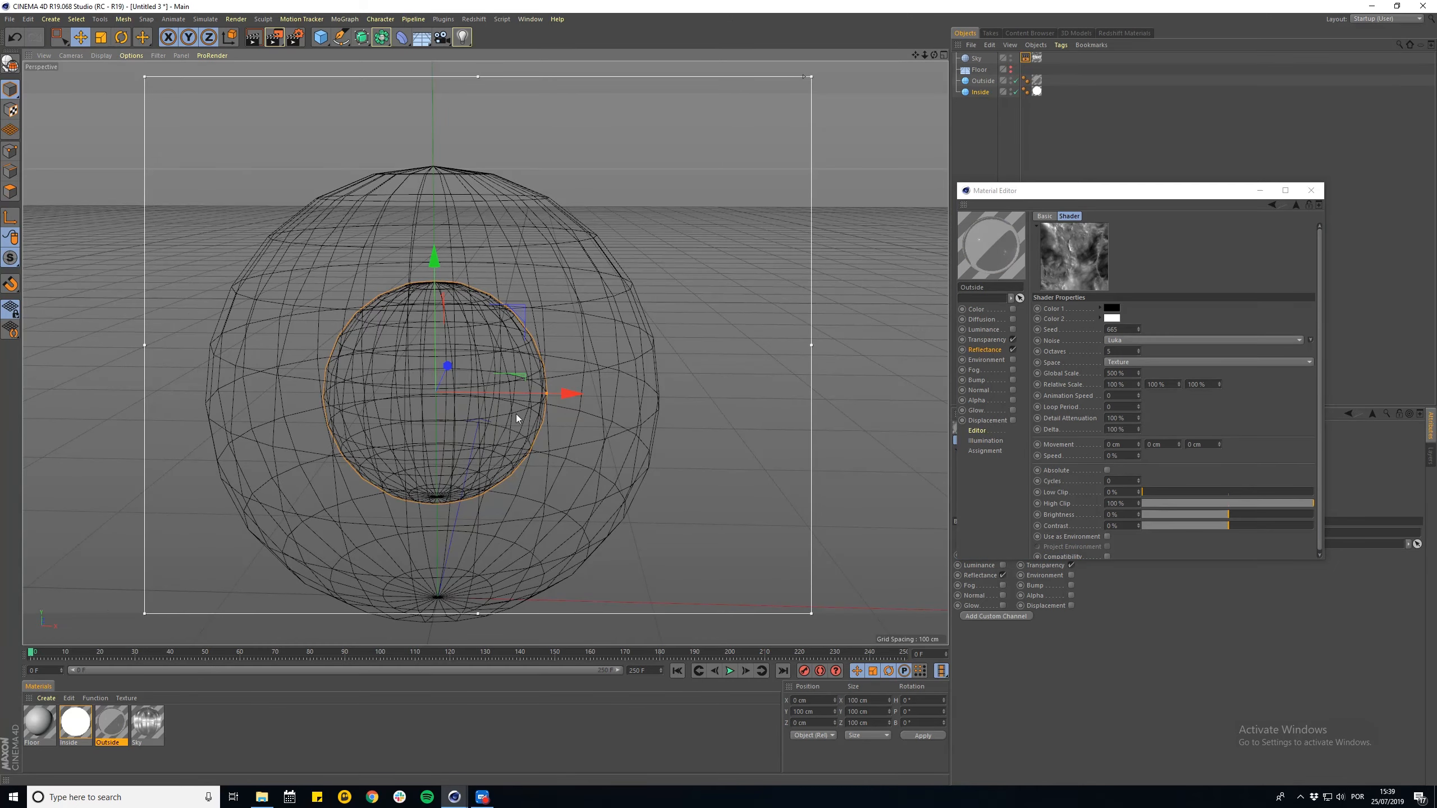
pyautogui.keyDown('alt'); pyautogui.moveTo(516, 413); pyautogui.dragTo(604, 347, button='middle'); pyautogui.keyUp('alt')
pyautogui.keyDown('alt'); pyautogui.moveTo(605, 346); pyautogui.dragTo(567, 341, button='right'); pyautogui.keyUp('alt')
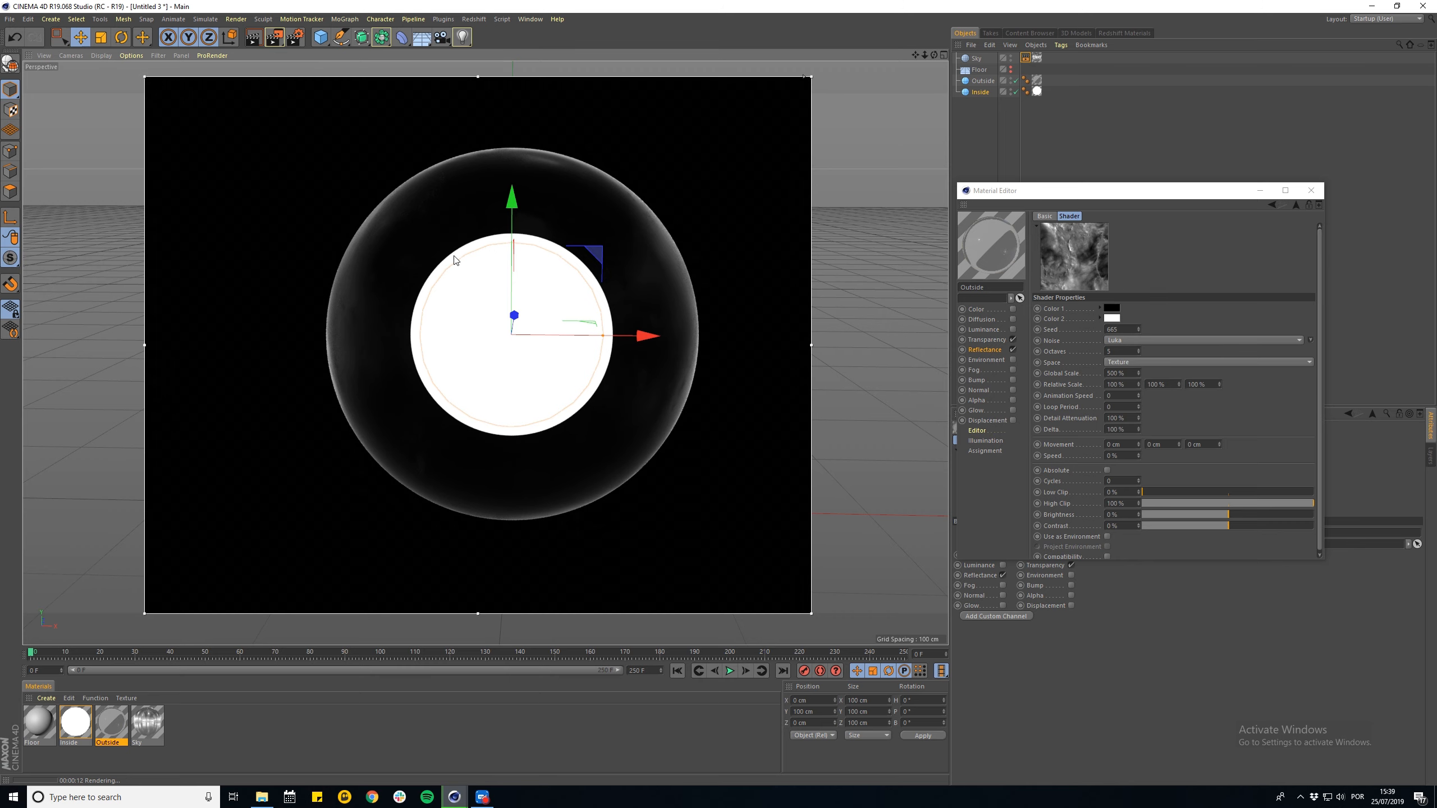
# - Set the blurriness in the Outside material's Transparency channel to 35% and check its Reflectance channel
pyautogui.click(993, 341)
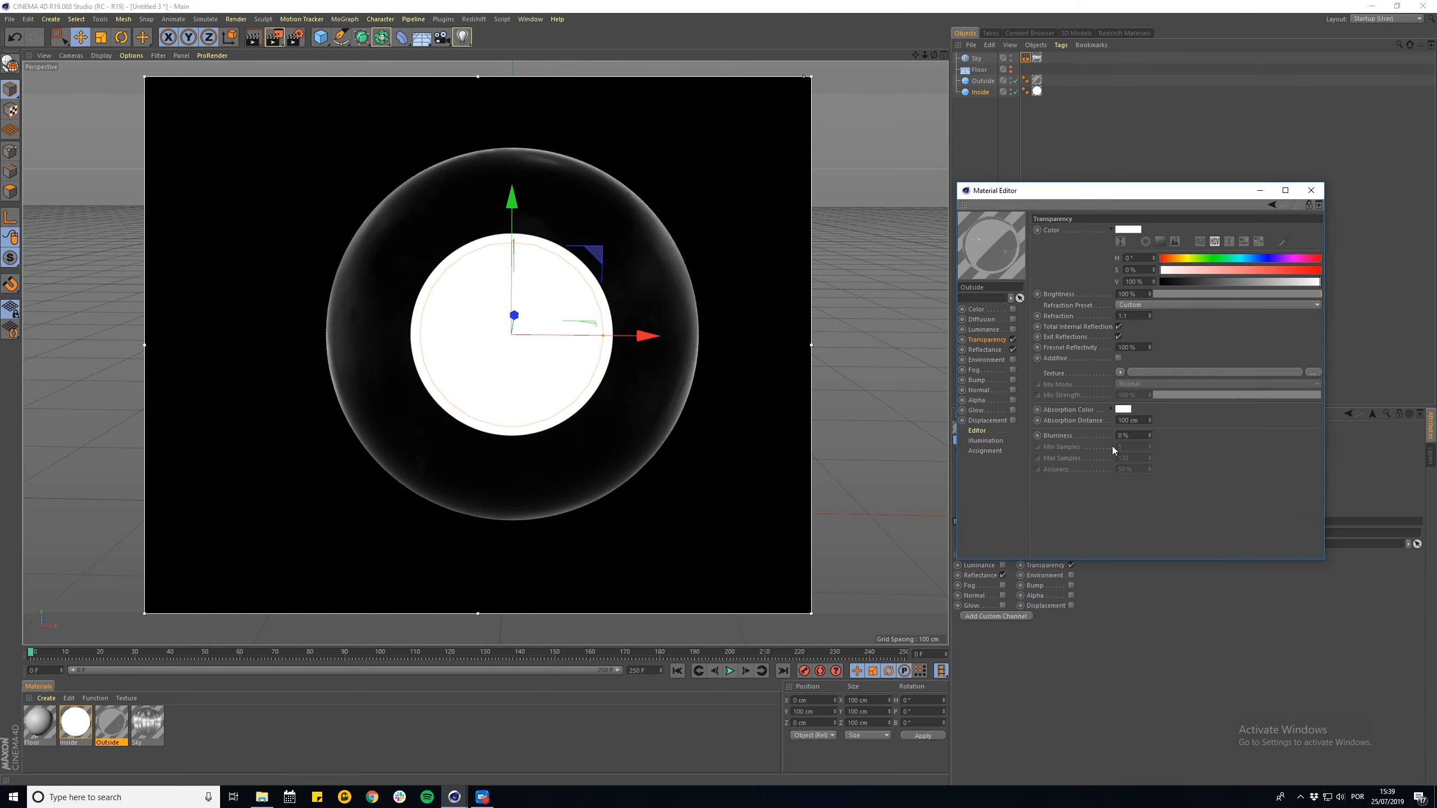
pyautogui.click(1143, 435)
pyautogui.write('35')
pyautogui.press('Return')
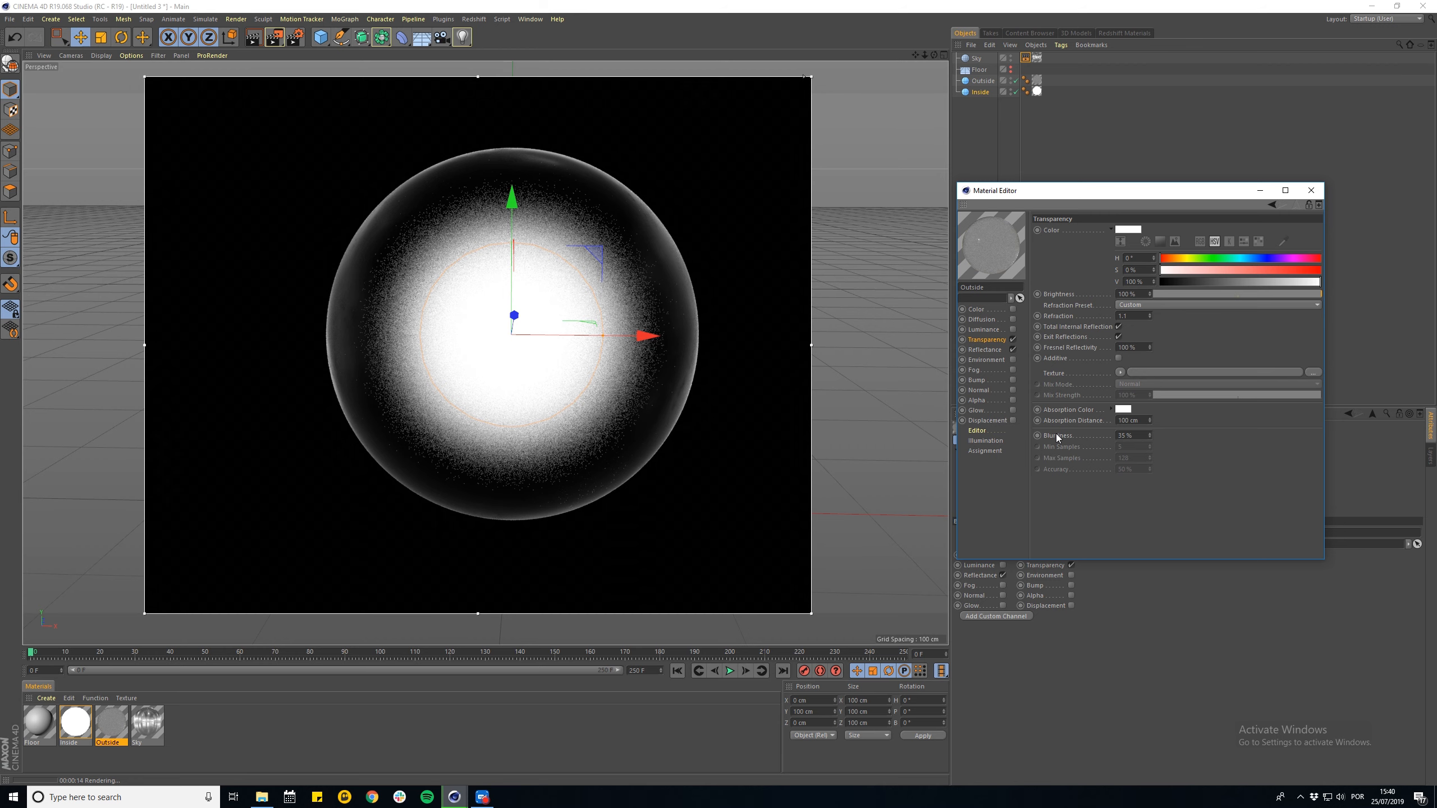
pyautogui.click(995, 351)
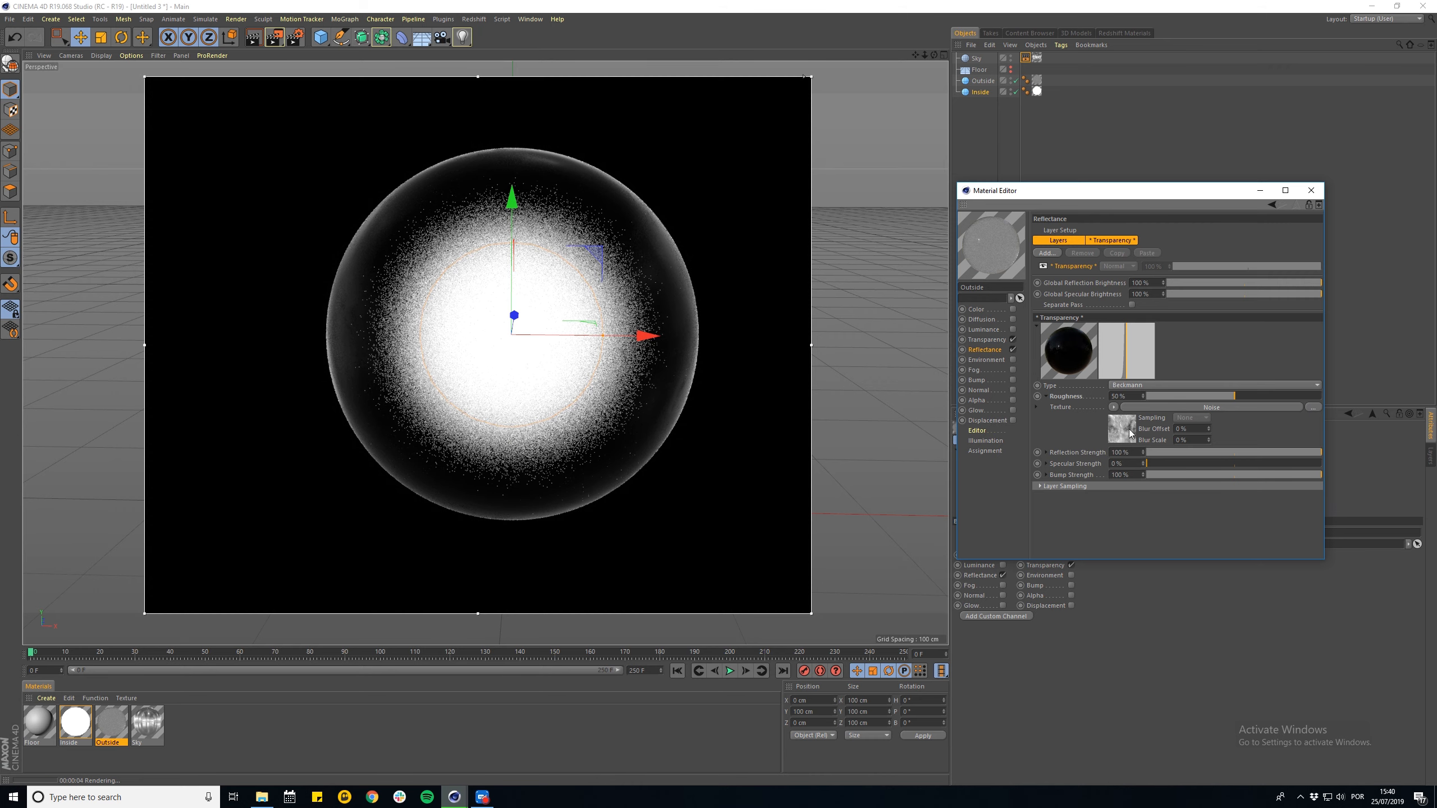
pyautogui.click(988, 340)
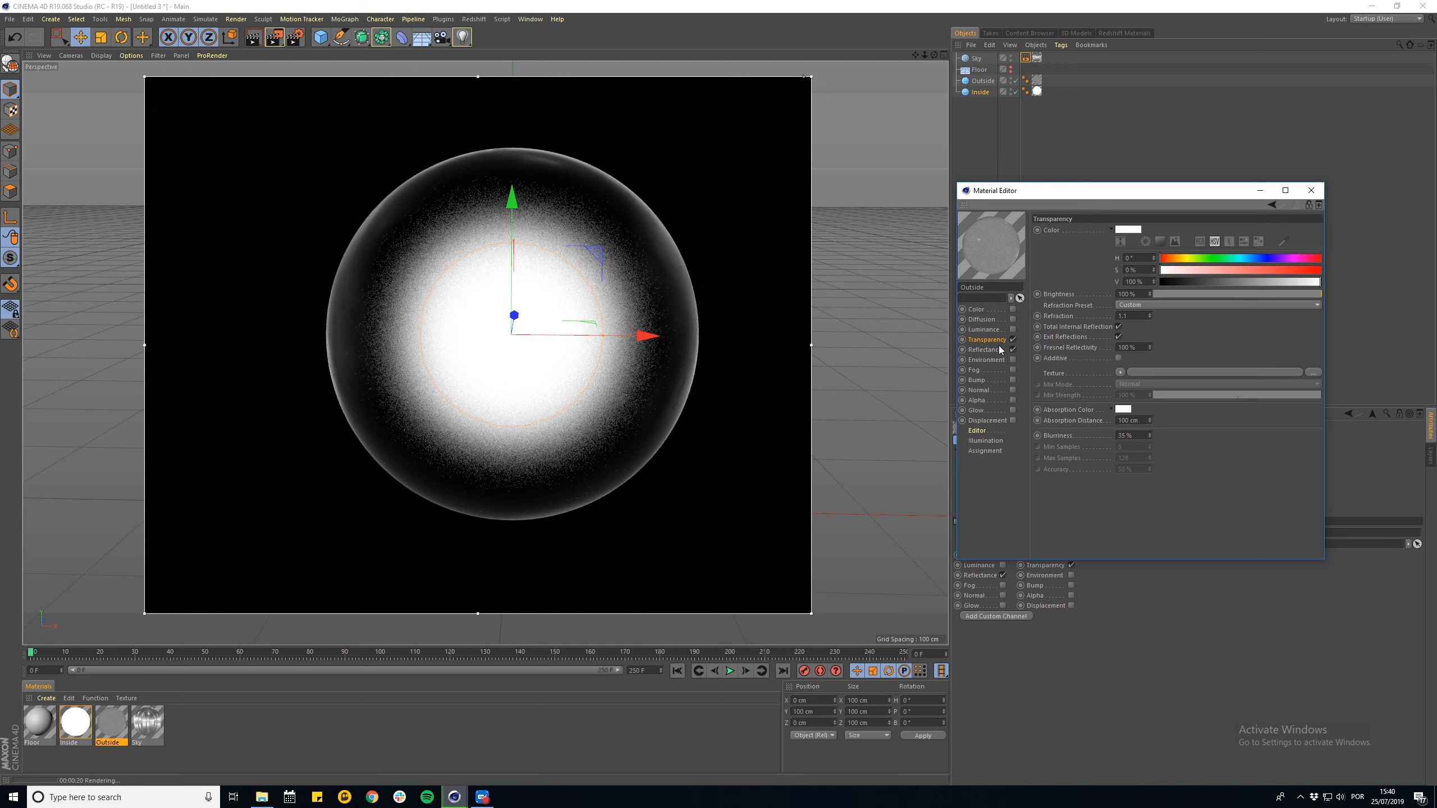
# - Rename the Outside material as Outside_Blurred
pyautogui.click(993, 286)
pyautogui.write('?B')
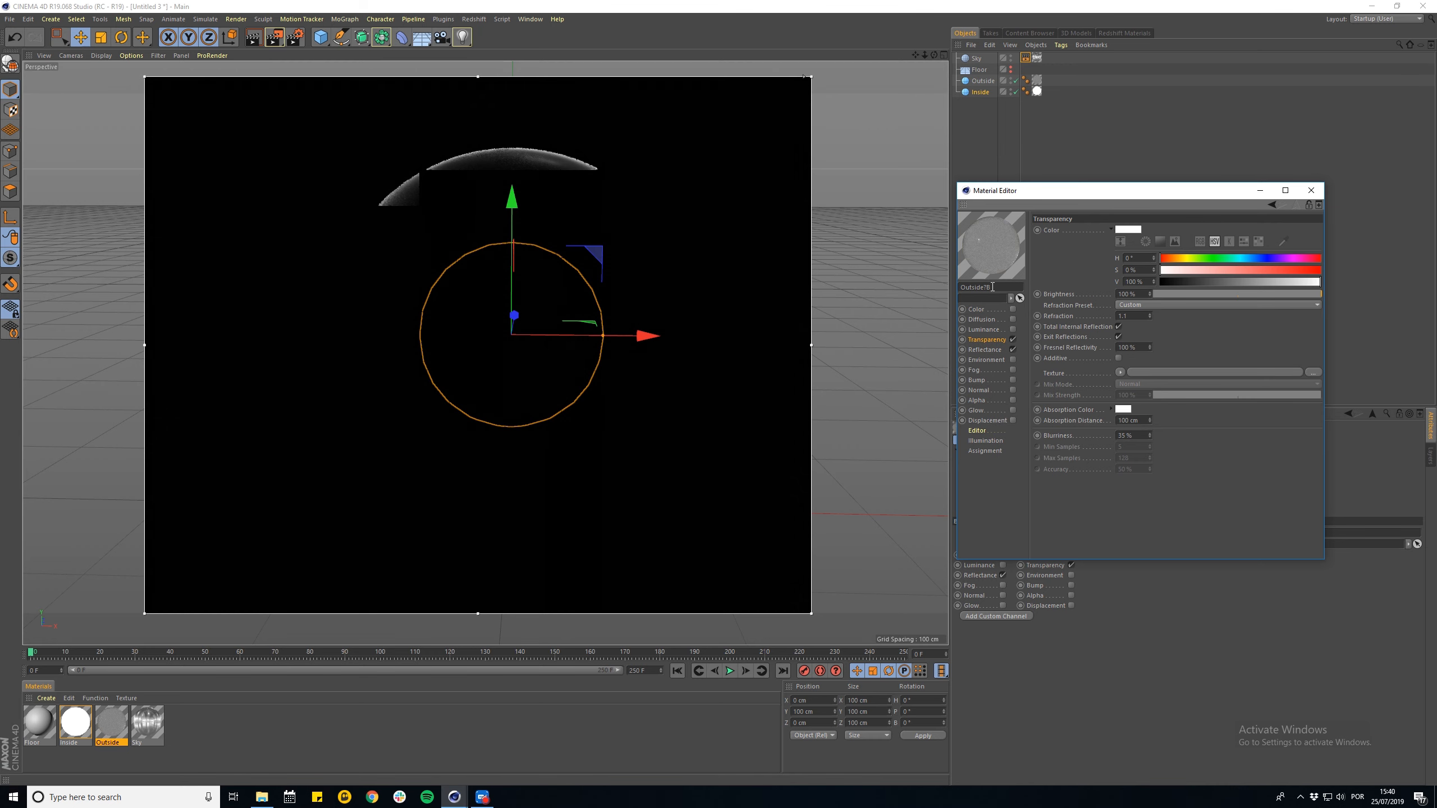
pyautogui.write('lurred')
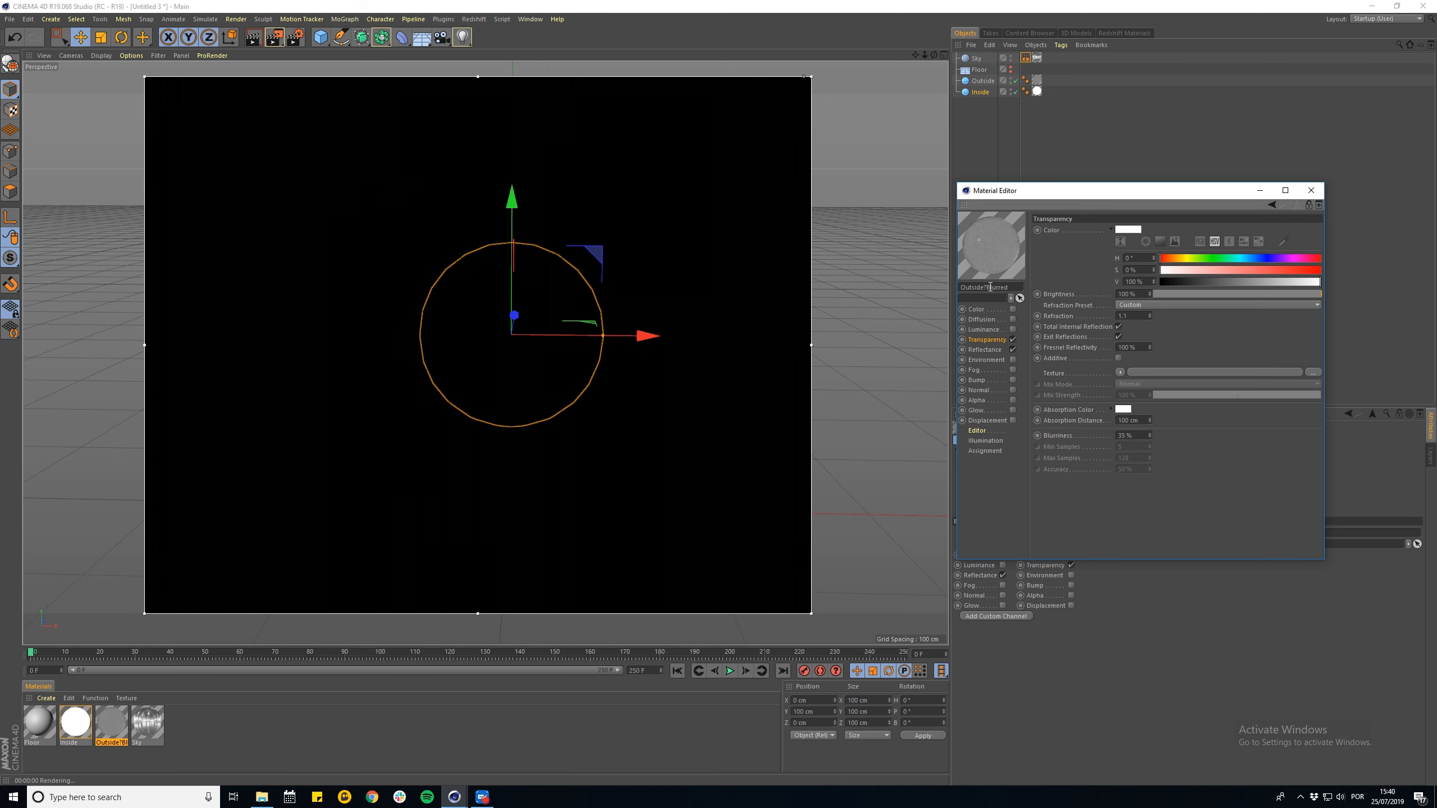
pyautogui.hotkey('alt', 'shift')
pyautogui.write('_')
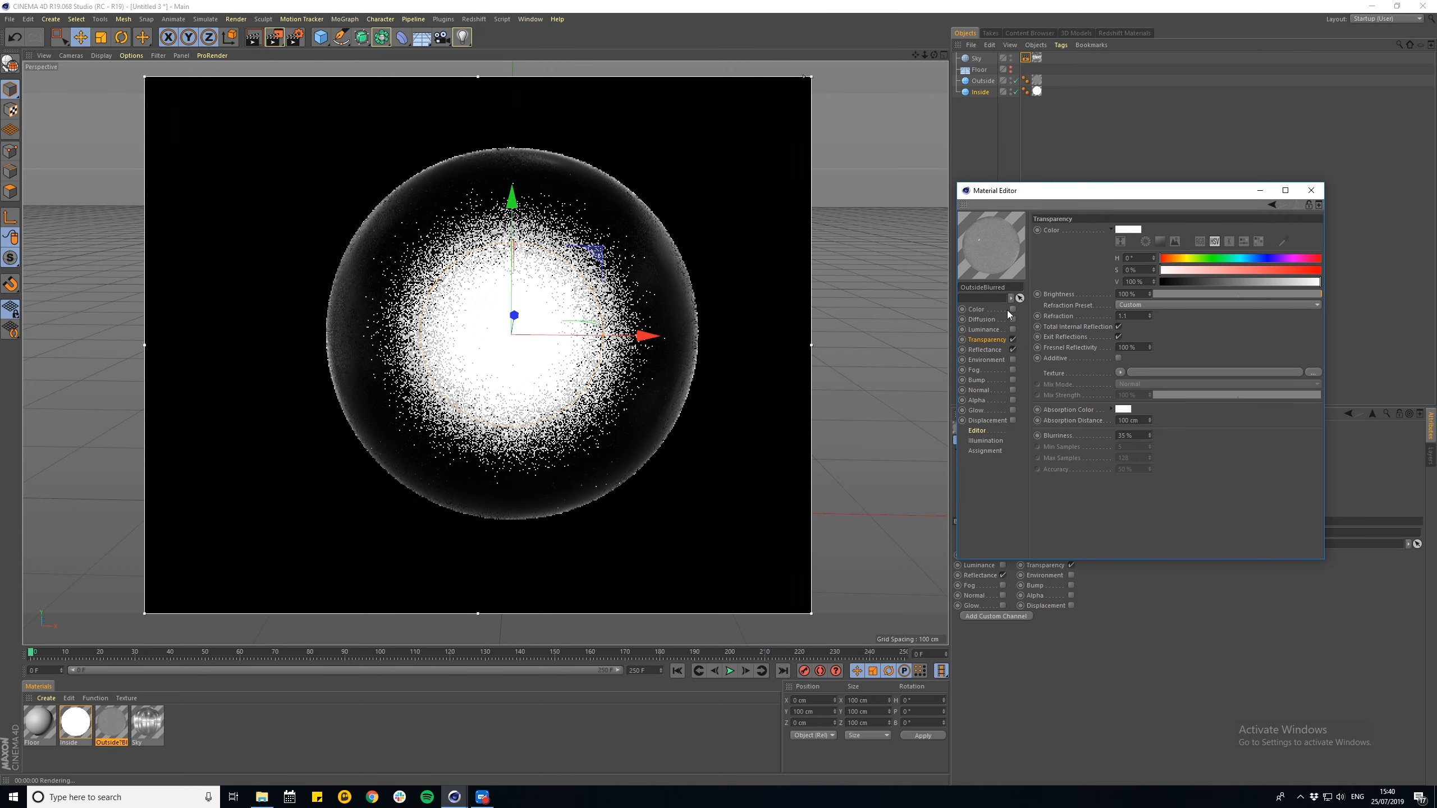
pyautogui.click(987, 343)
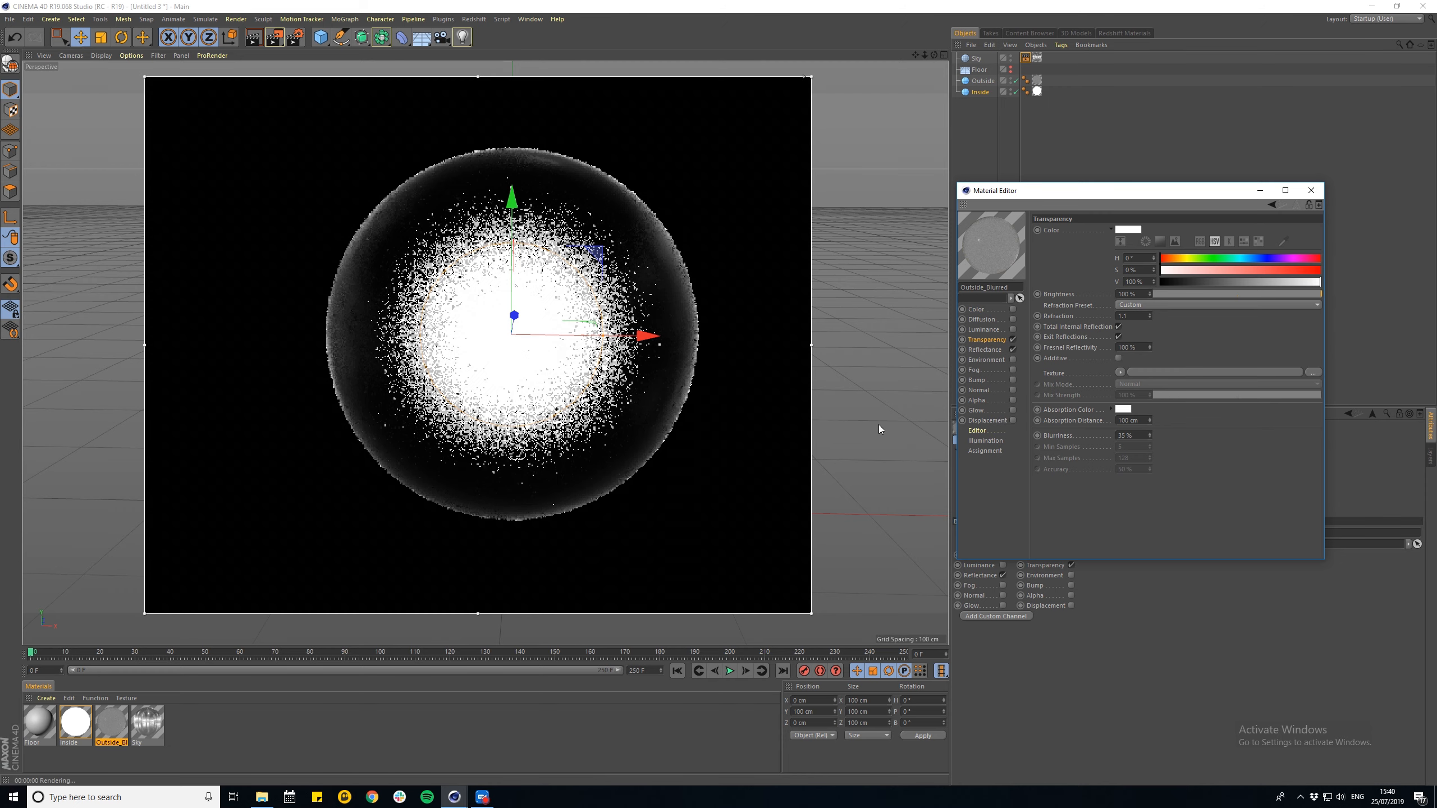
# - Duplicate the Outside_Blurred material and rename the copy Outside_NoBlurred
pyautogui.keyDown('ctrl'); pyautogui.moveTo(111, 731); pyautogui.dragTo(172, 723); pyautogui.keyUp('ctrl')
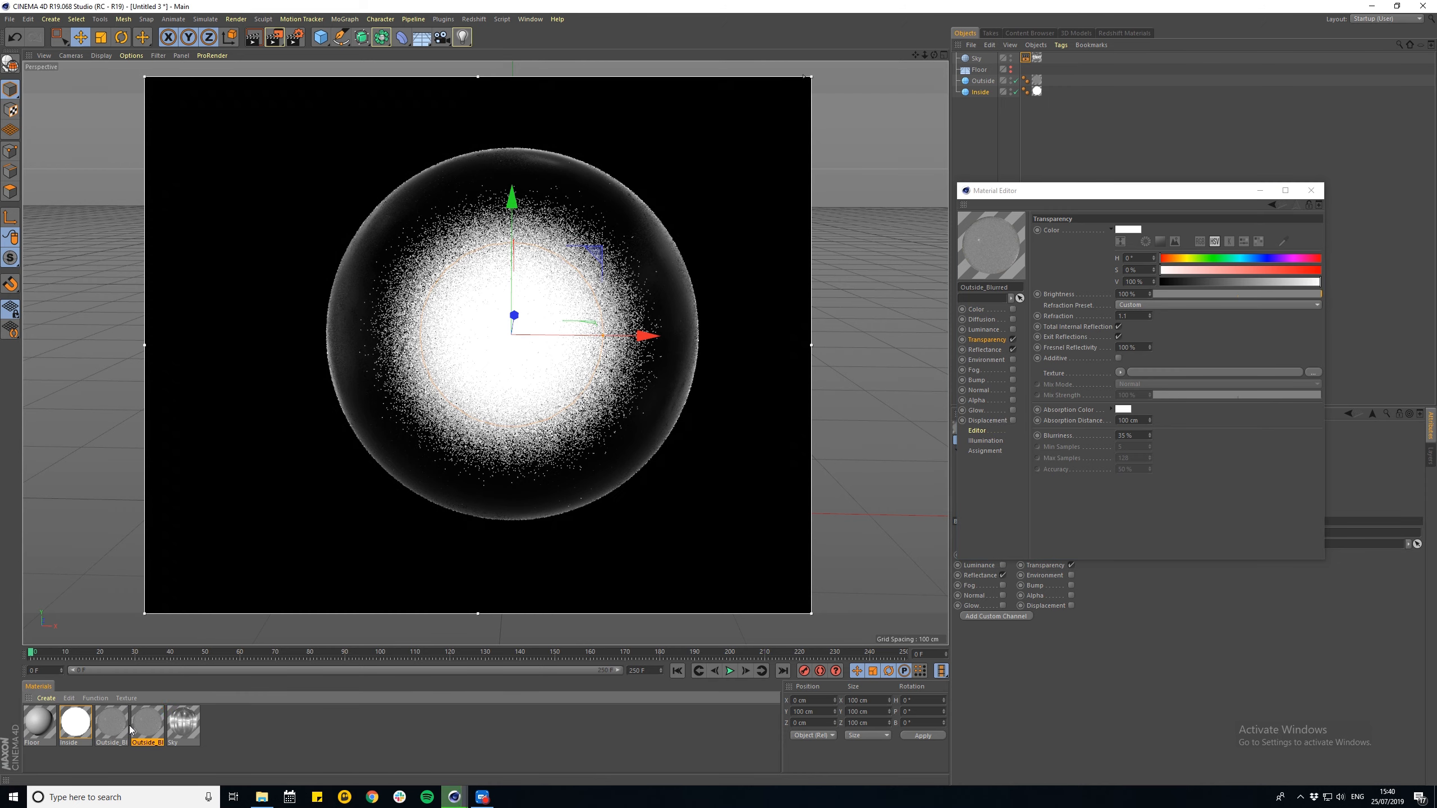
pyautogui.moveTo(987, 287); pyautogui.dragTo(1067, 279)
pyautogui.write('No')
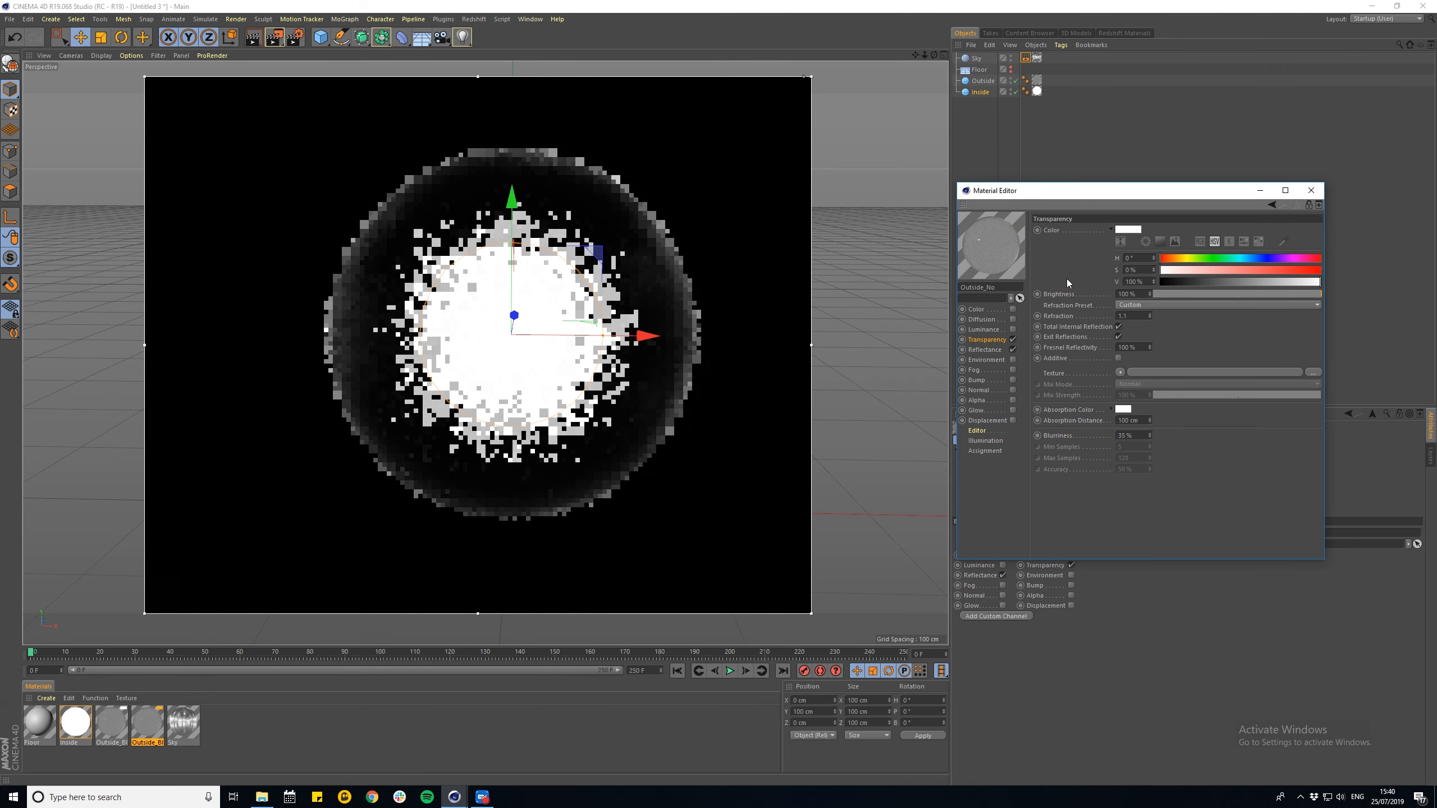
pyautogui.press('Return')
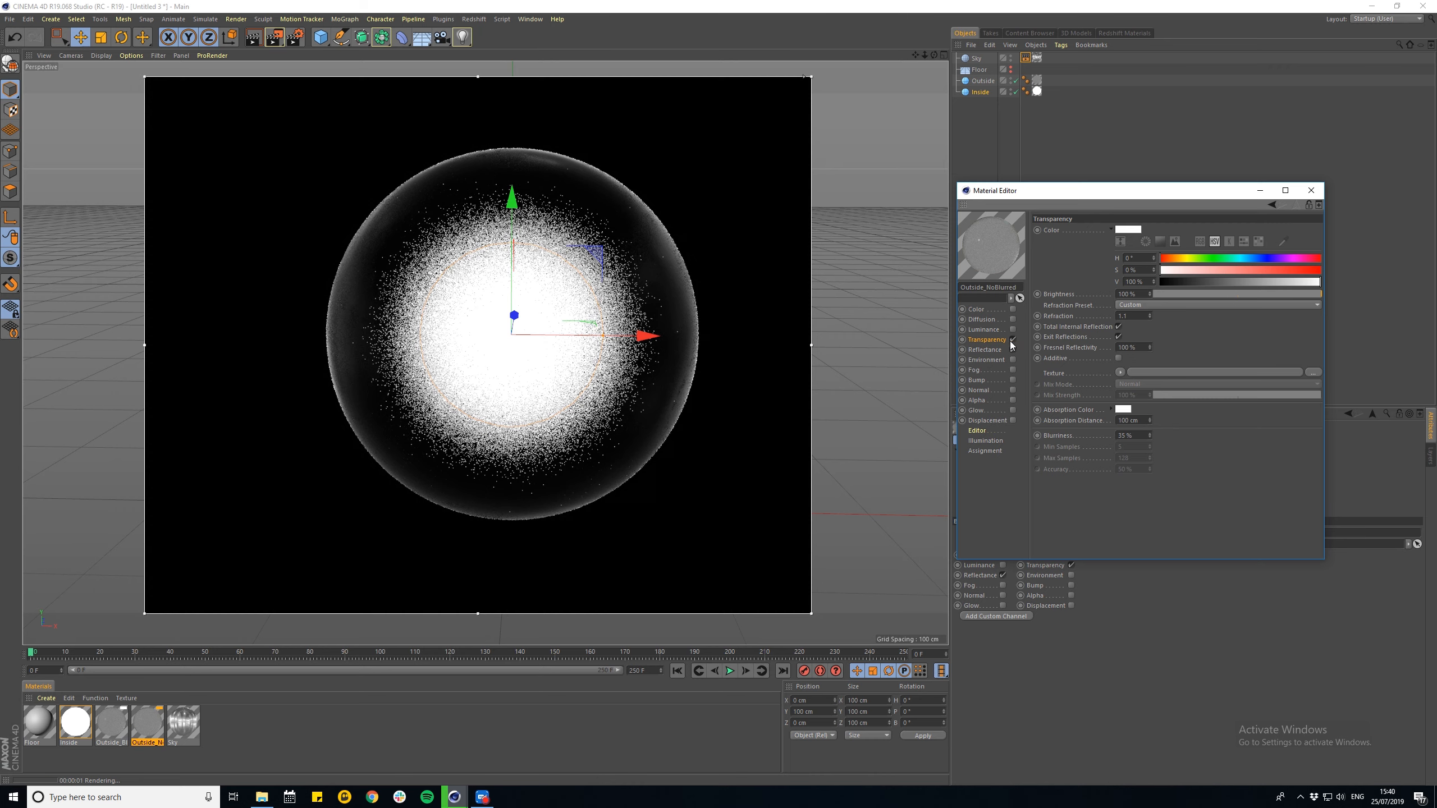
# - Set the Outside_NoBlurred material's transparency blurriness to 0%
pyautogui.moveTo(1134, 435); pyautogui.dragTo(1087, 440)
pyautogui.write('0')
pyautogui.press('Return')
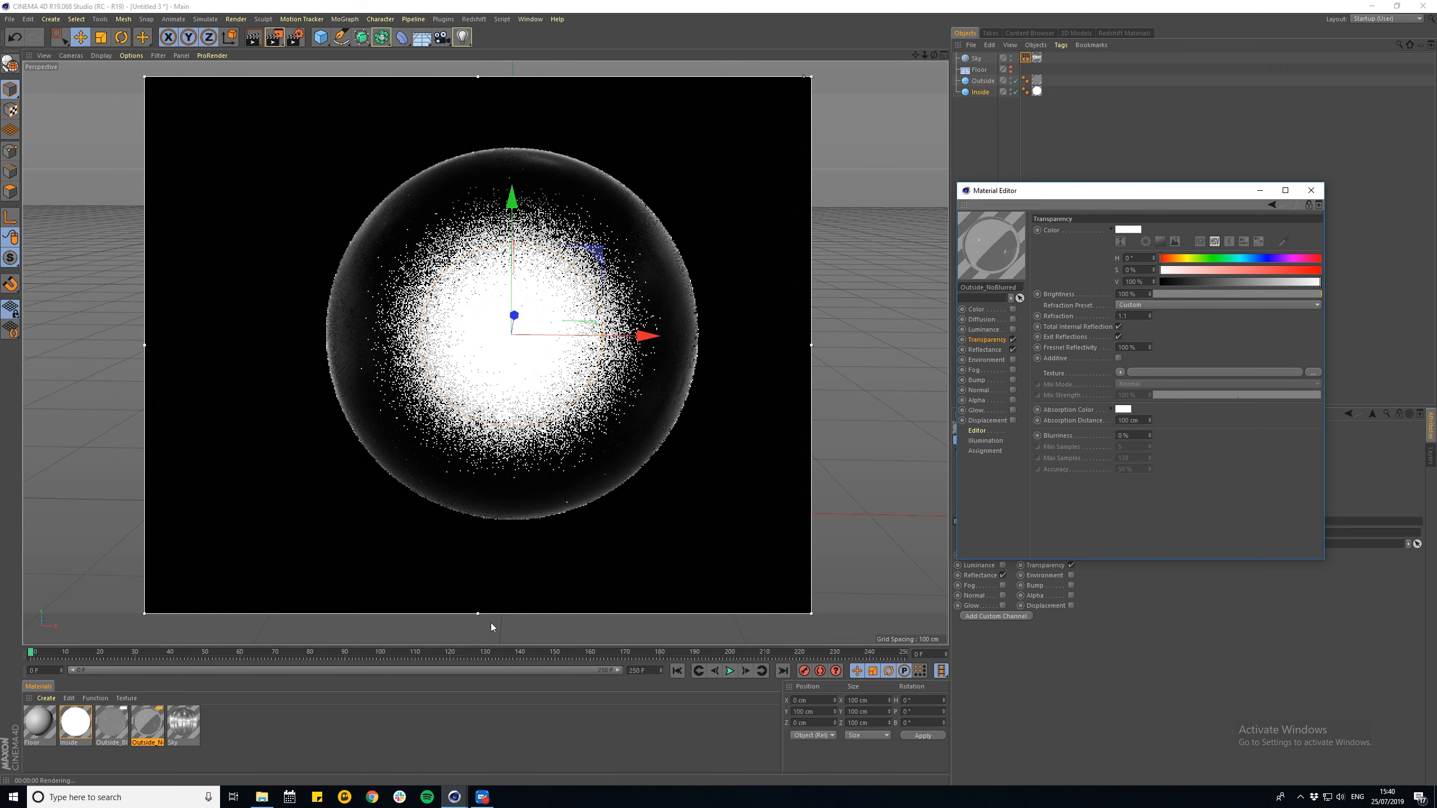
# - Copy the Outside_Blurred material's reflectance roughness noise into its Alpha channel texture and enable Alpha
pyautogui.click(106, 725)
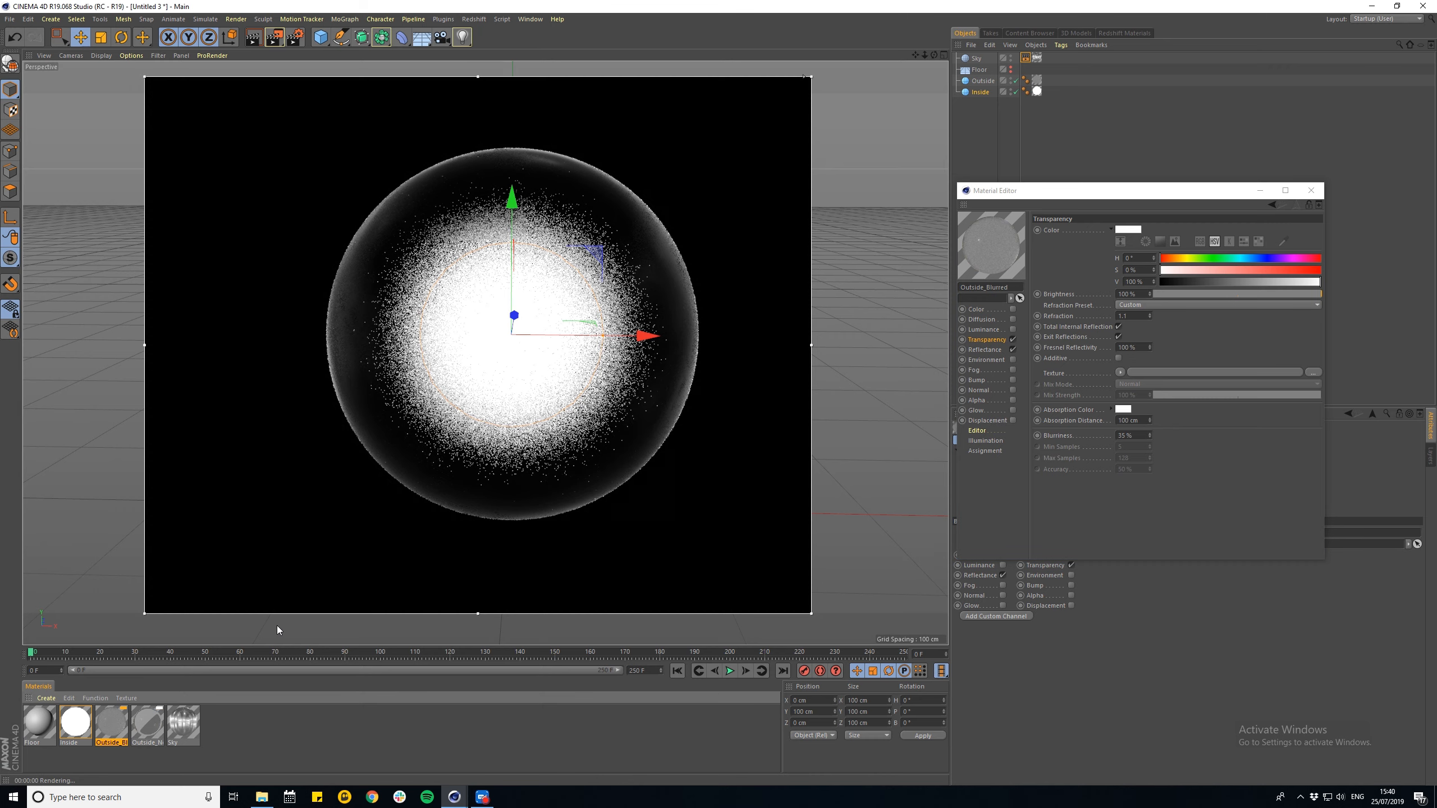
pyautogui.click(978, 400)
pyautogui.click(985, 350)
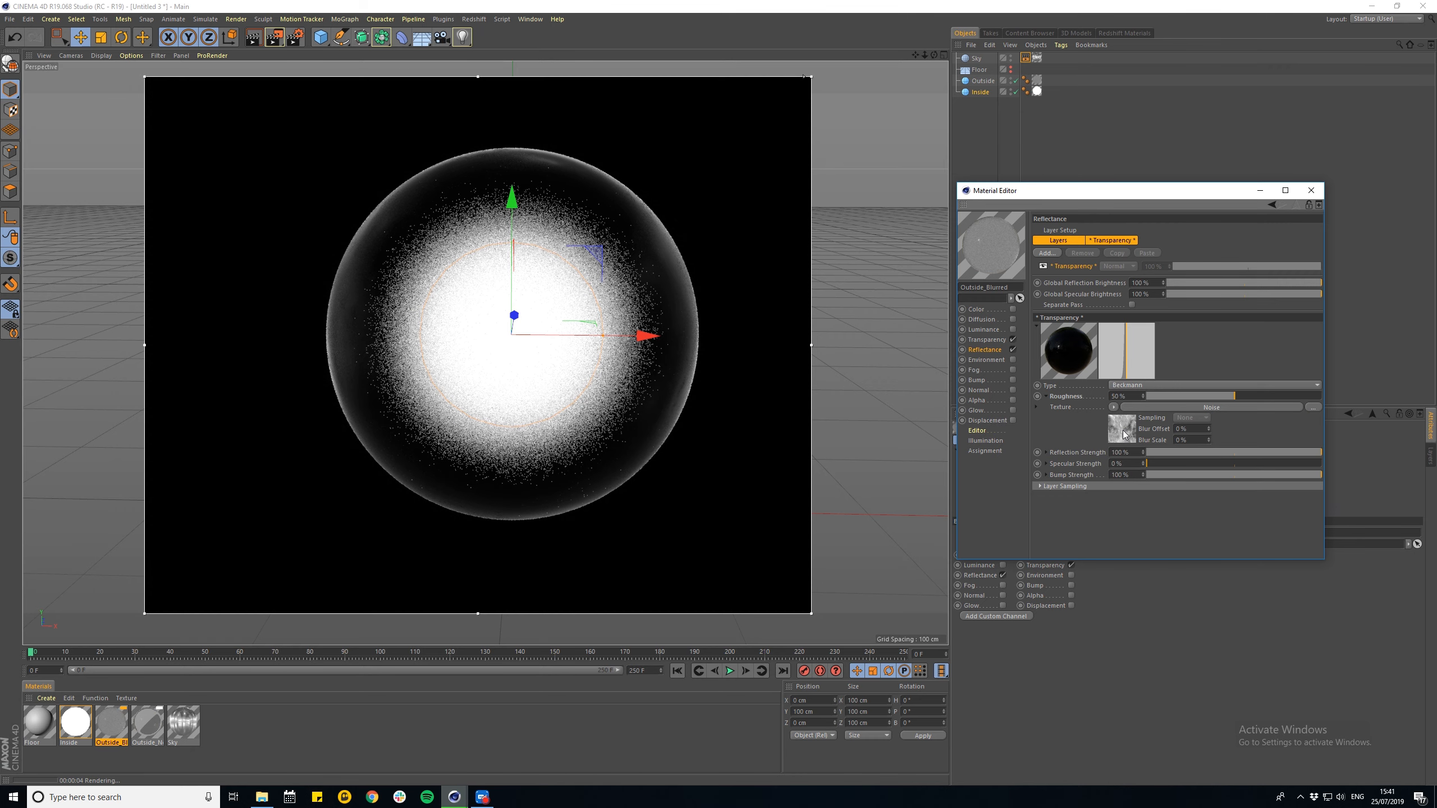
pyautogui.moveTo(1126, 433); pyautogui.dragTo(1116, 293)
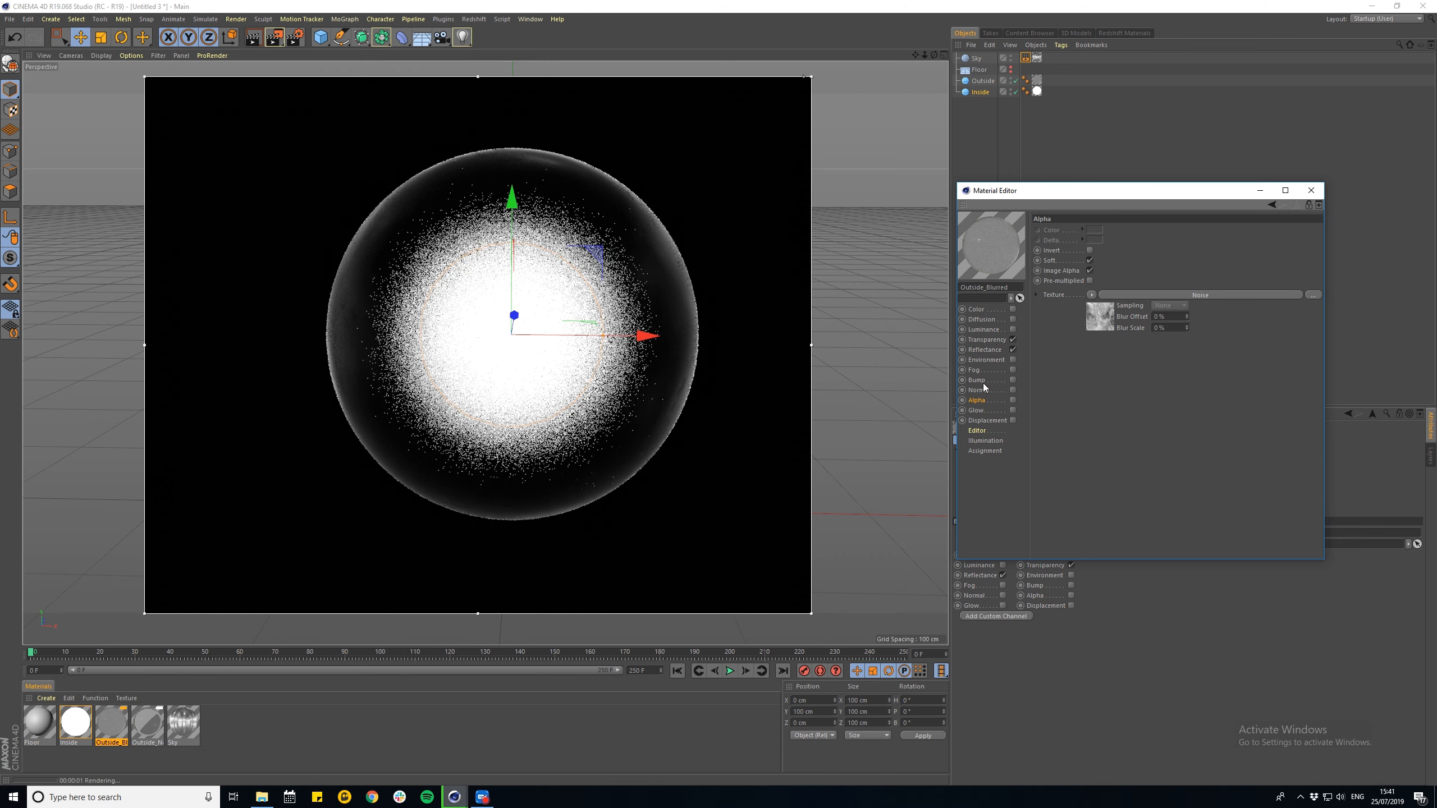
pyautogui.click(1013, 400)
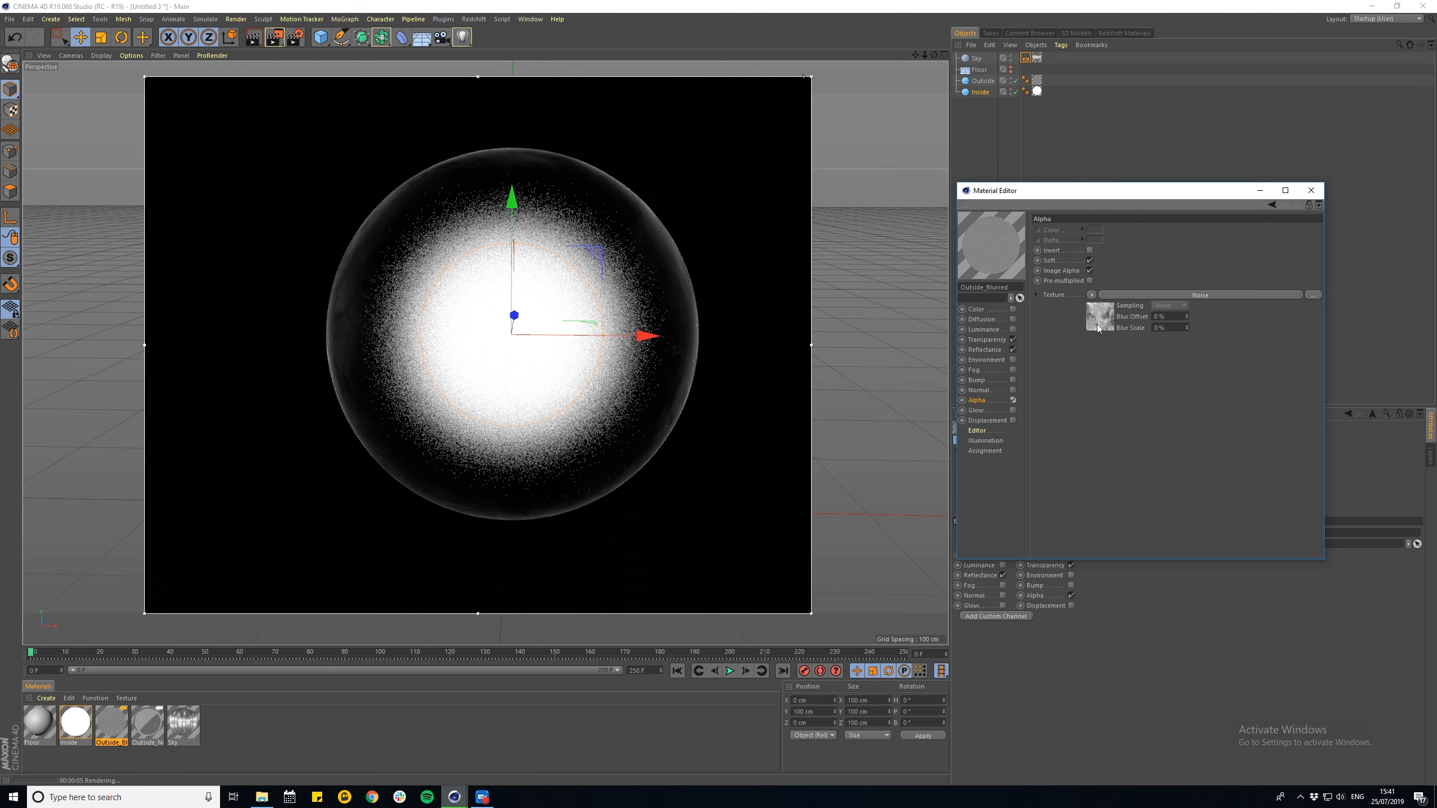
# - Copy the roughness noise of Outside_NoBlurred into its Alpha channel texture and enable Alpha for that material
pyautogui.click(151, 724)
pyautogui.click(985, 350)
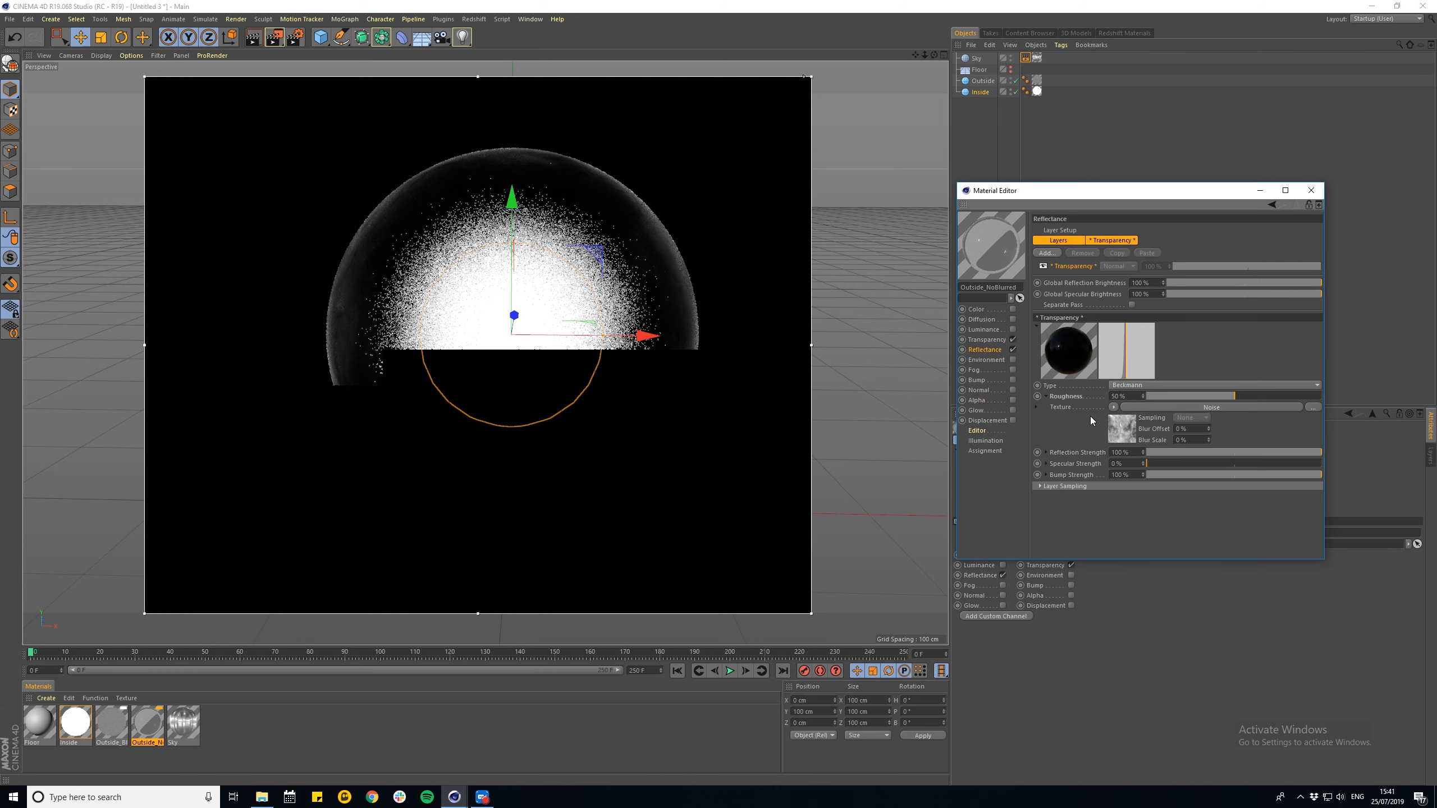
pyautogui.moveTo(1119, 433); pyautogui.dragTo(1060, 415)
pyautogui.click(977, 400)
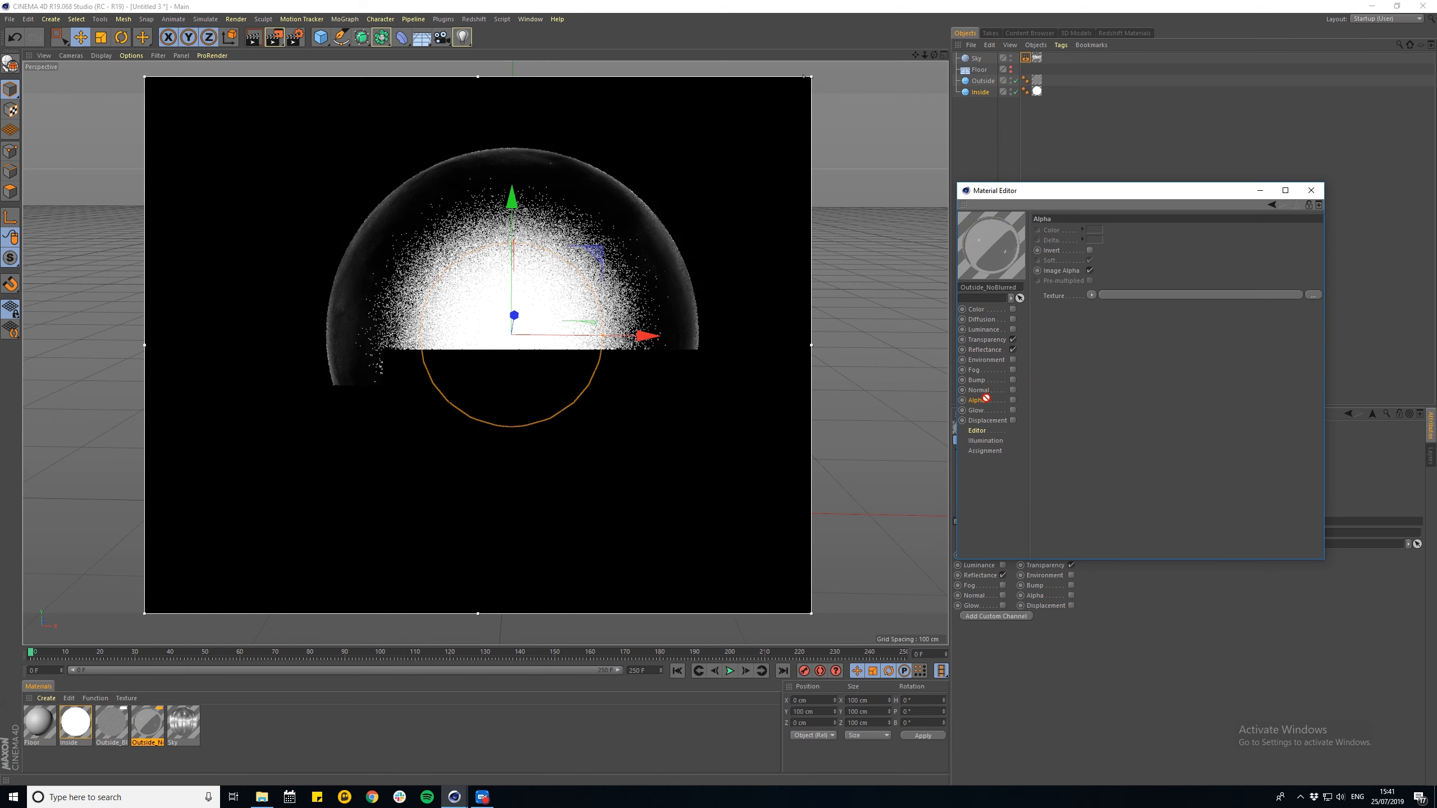
pyautogui.moveTo(1116, 301); pyautogui.dragTo(1122, 298)
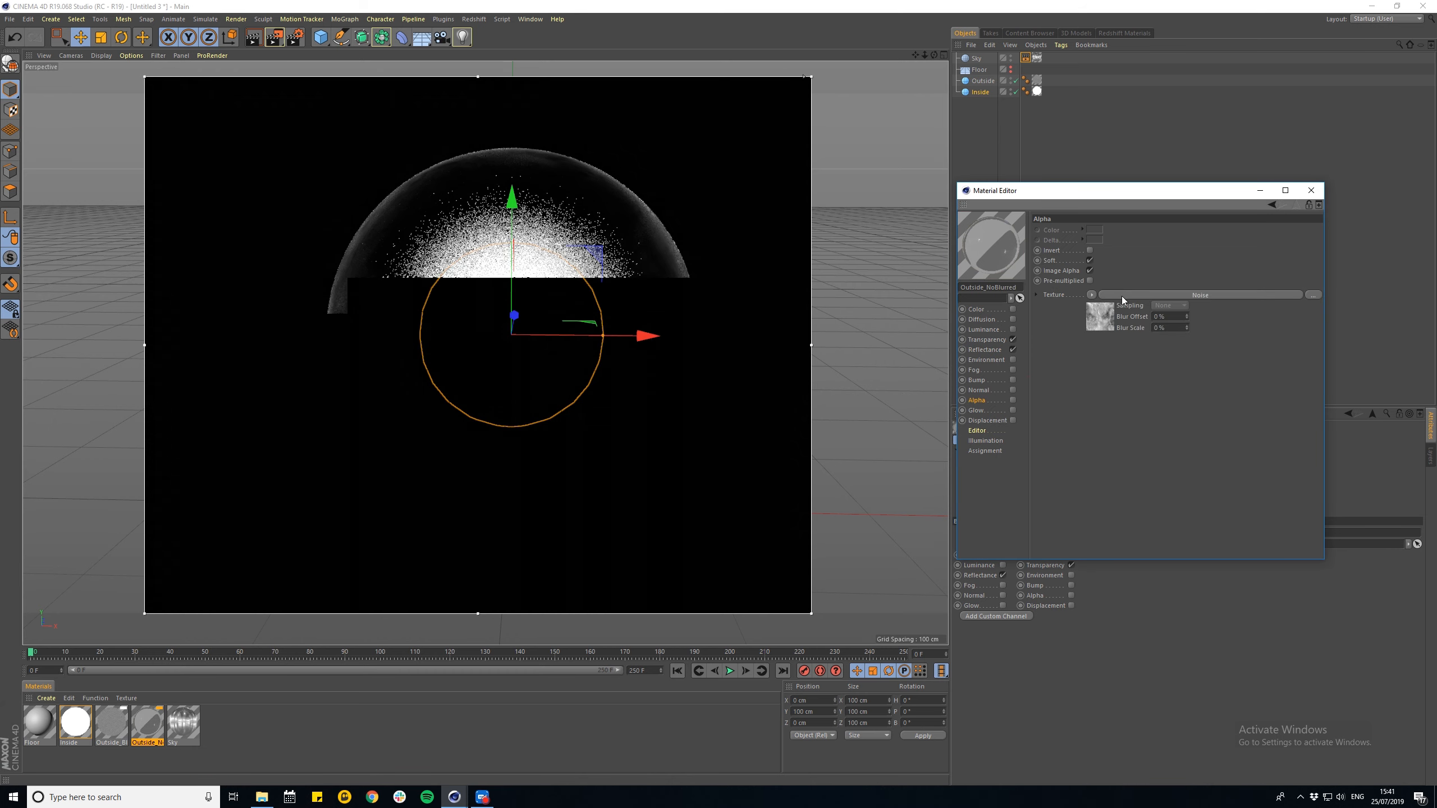
pyautogui.click(1012, 399)
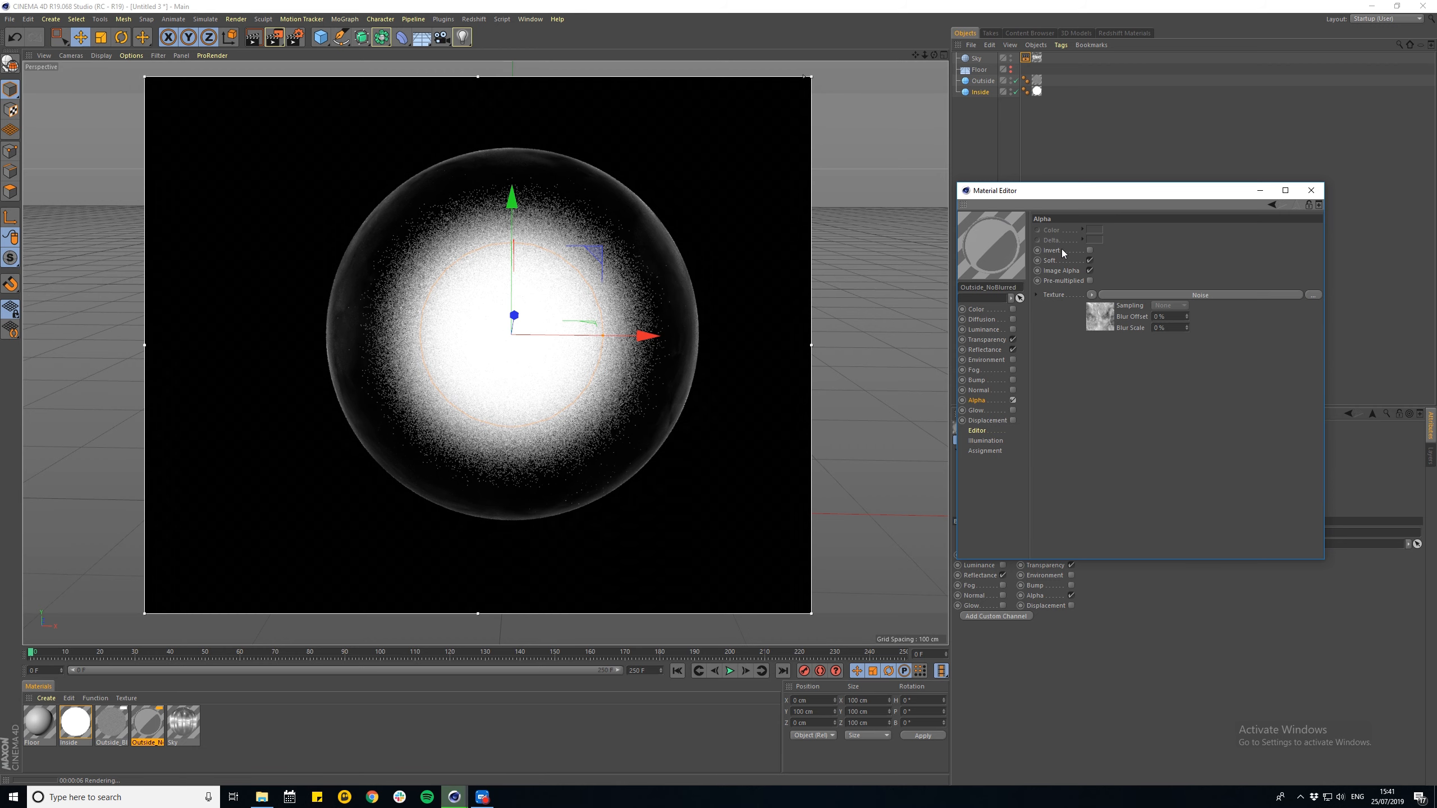
# - Invert the alpha of Outside_NoBlurred and assign the material to the Outside sphere
pyautogui.click(1090, 251)
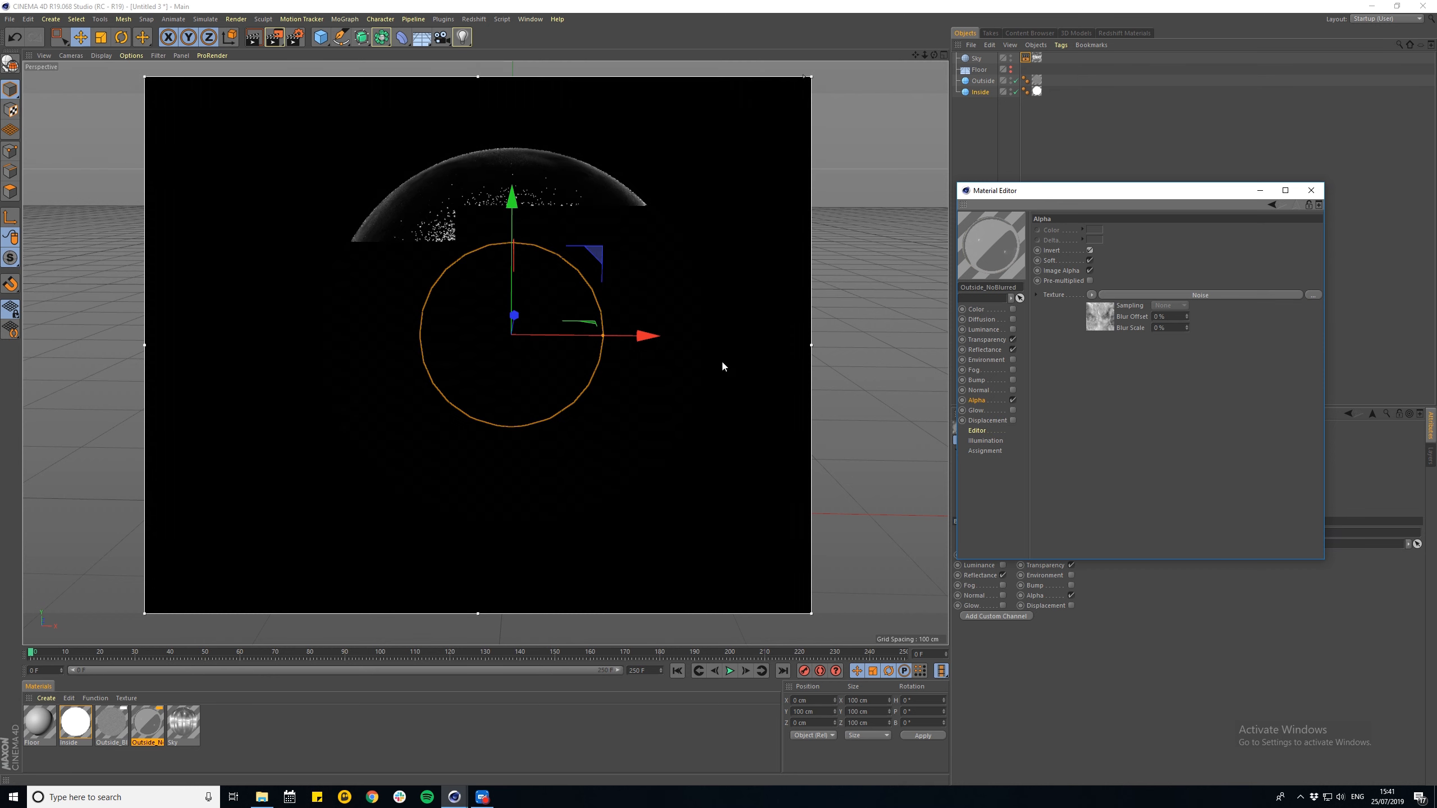
pyautogui.moveTo(145, 736); pyautogui.dragTo(988, 85)
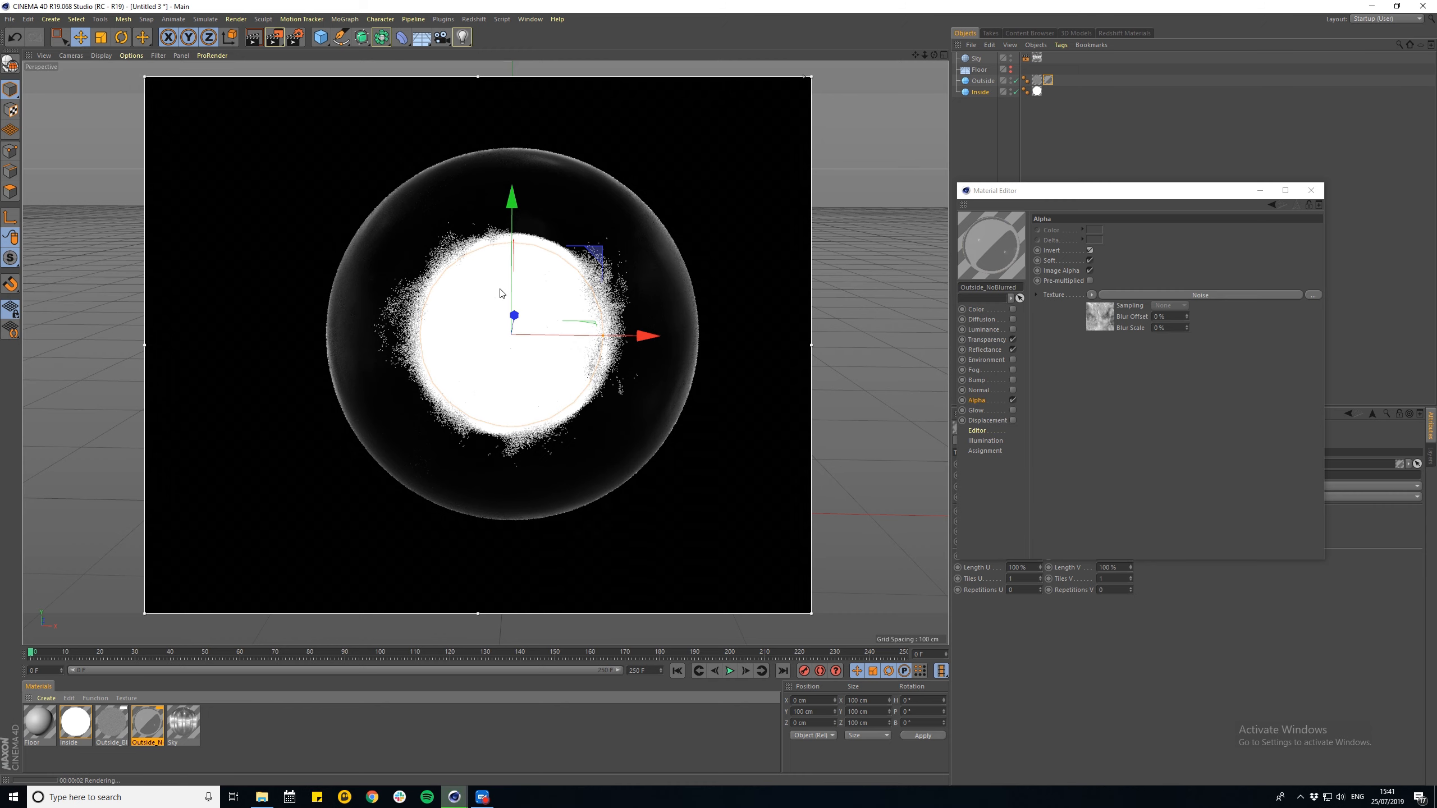
pyautogui.click(434, 254)
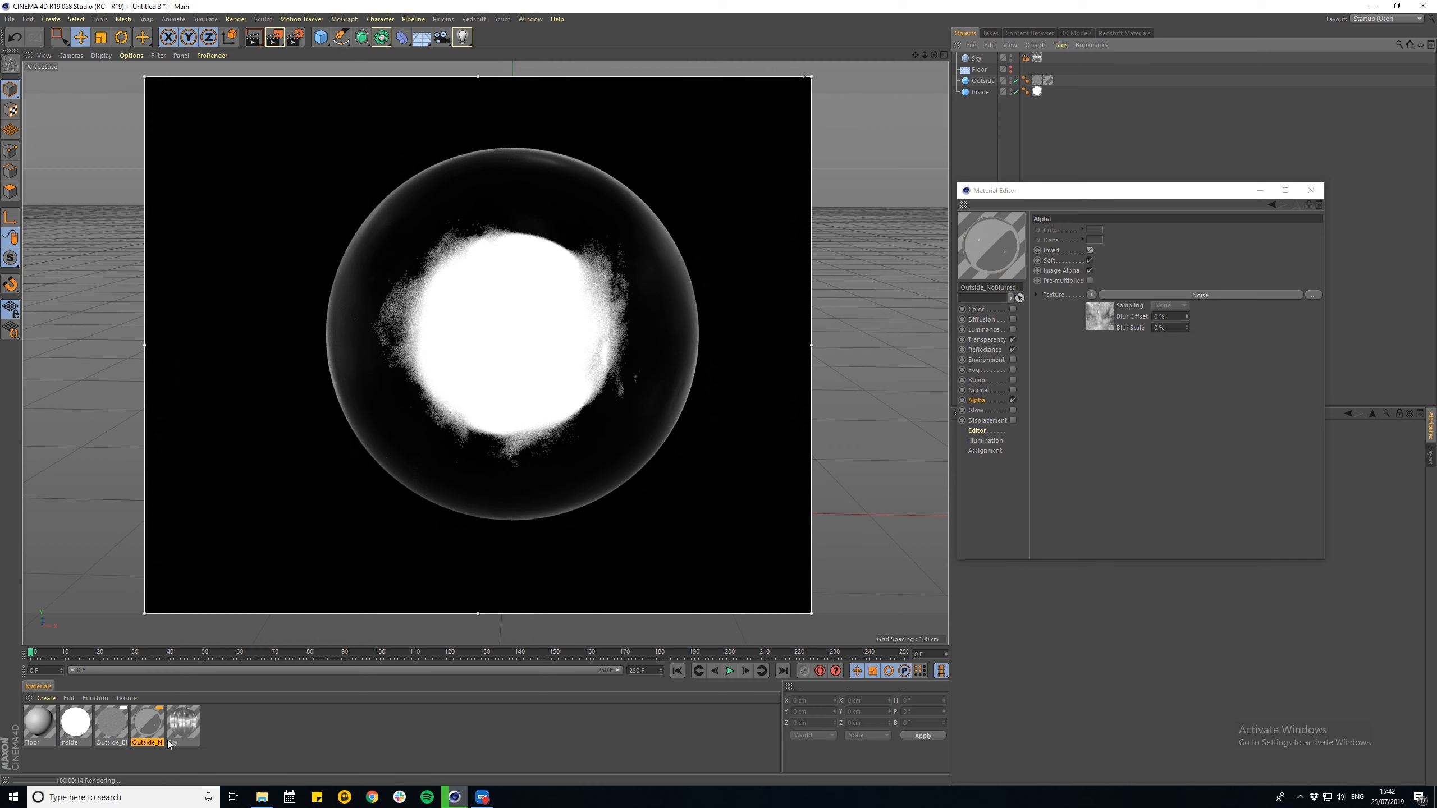
# - Edit the alpha noise of both outside materials together, setting its contrast to 46% and its seed to 664
pyautogui.keyDown('ctrl'); pyautogui.click(112, 725); pyautogui.keyUp('ctrl')
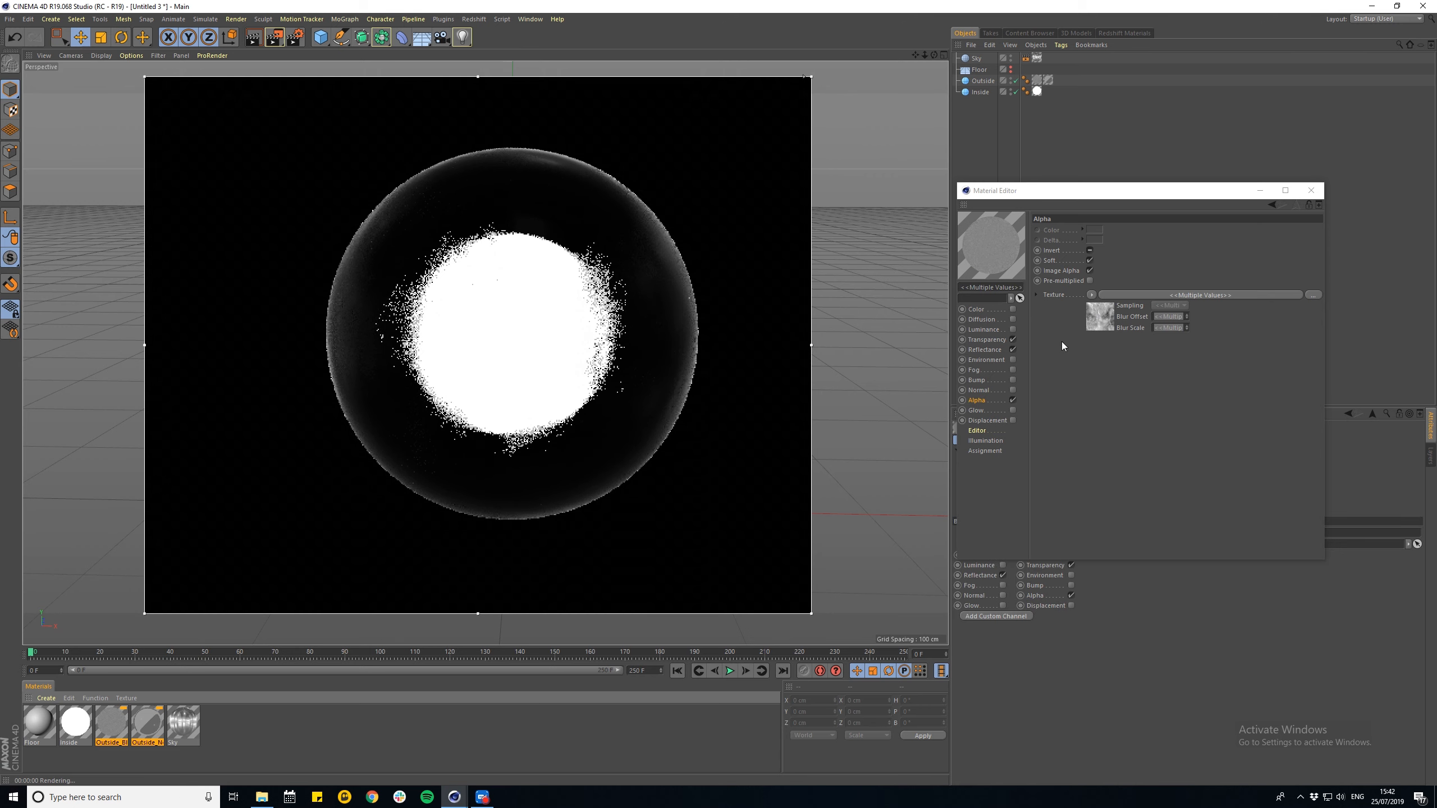
pyautogui.click(1100, 316)
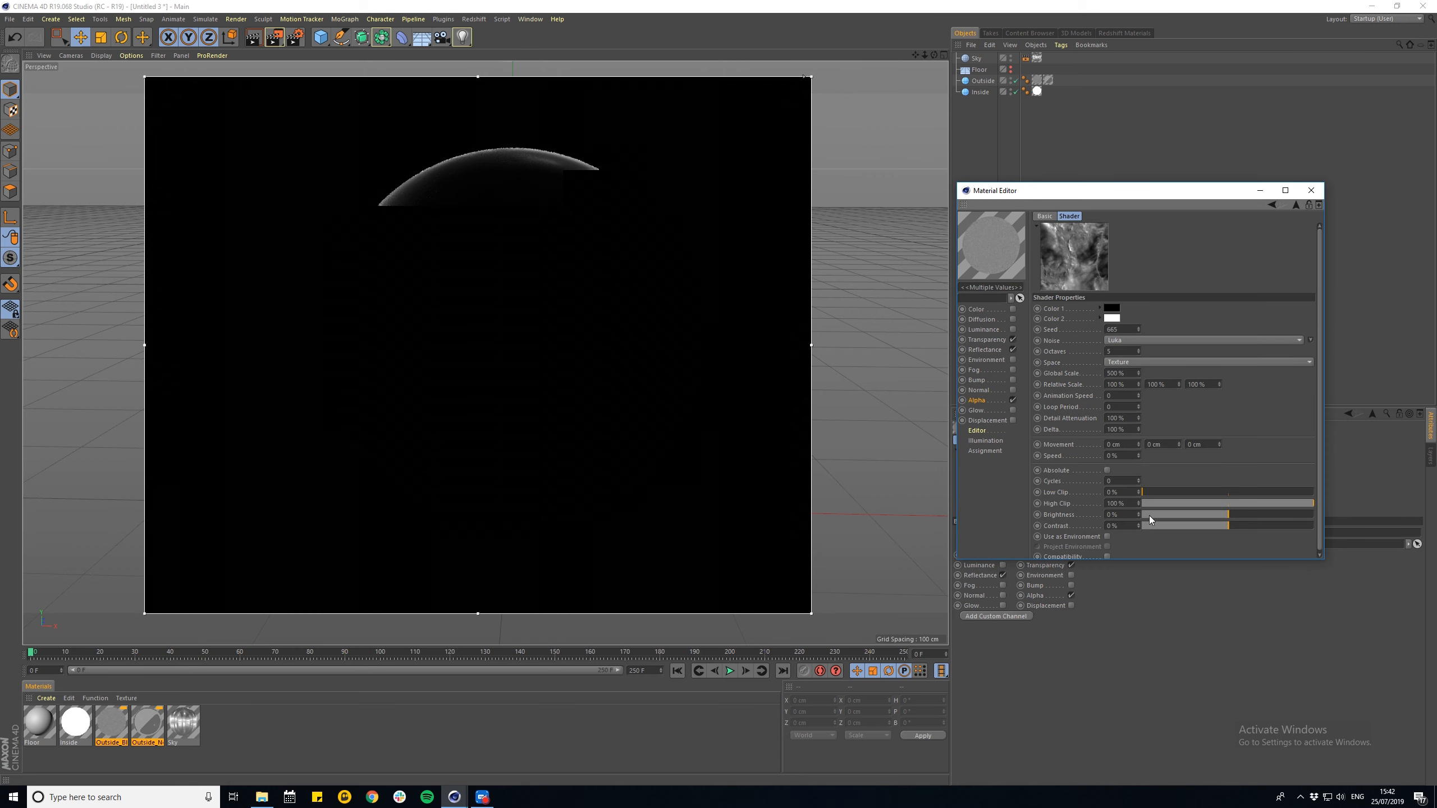
pyautogui.moveTo(1232, 527); pyautogui.dragTo(1264, 526)
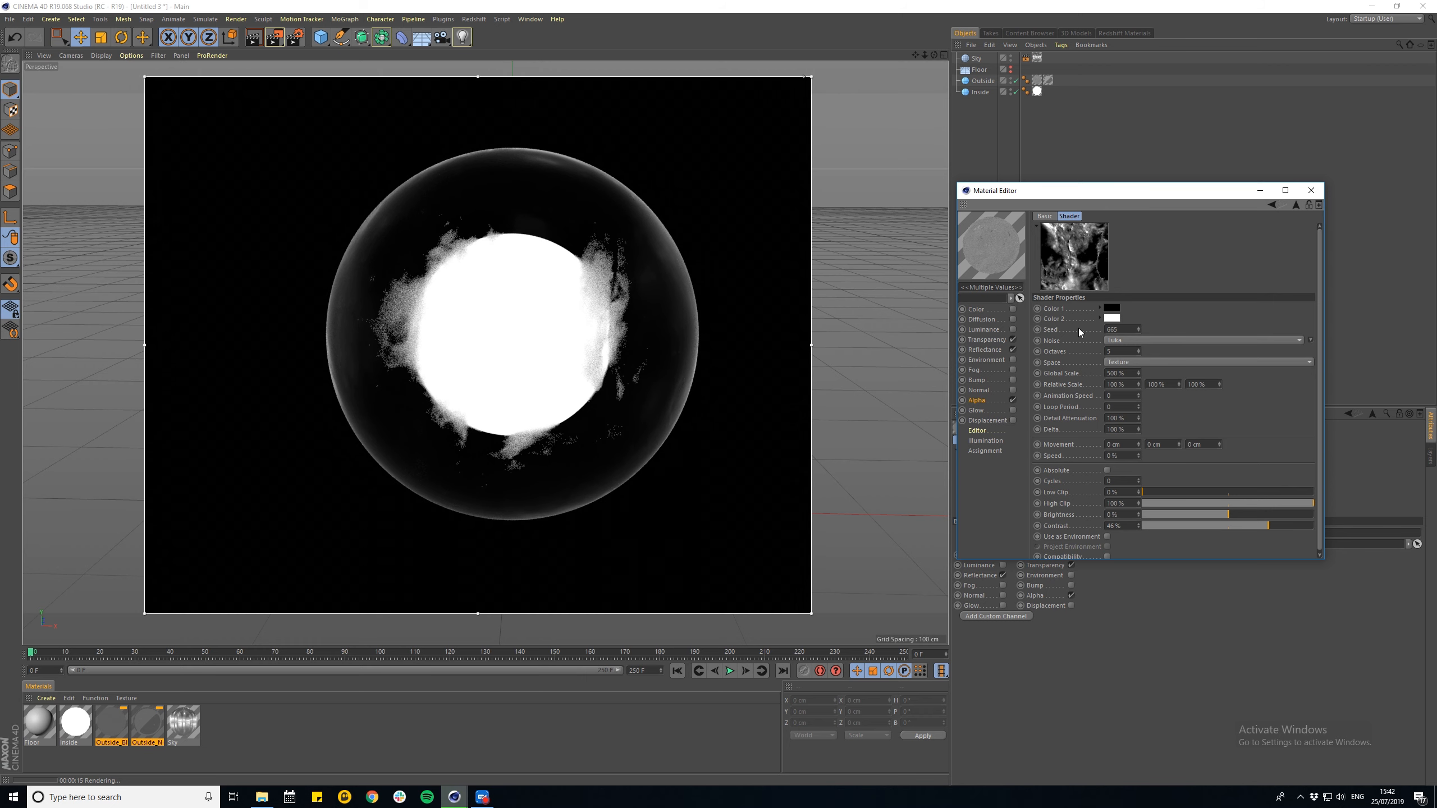
pyautogui.click(1139, 332)
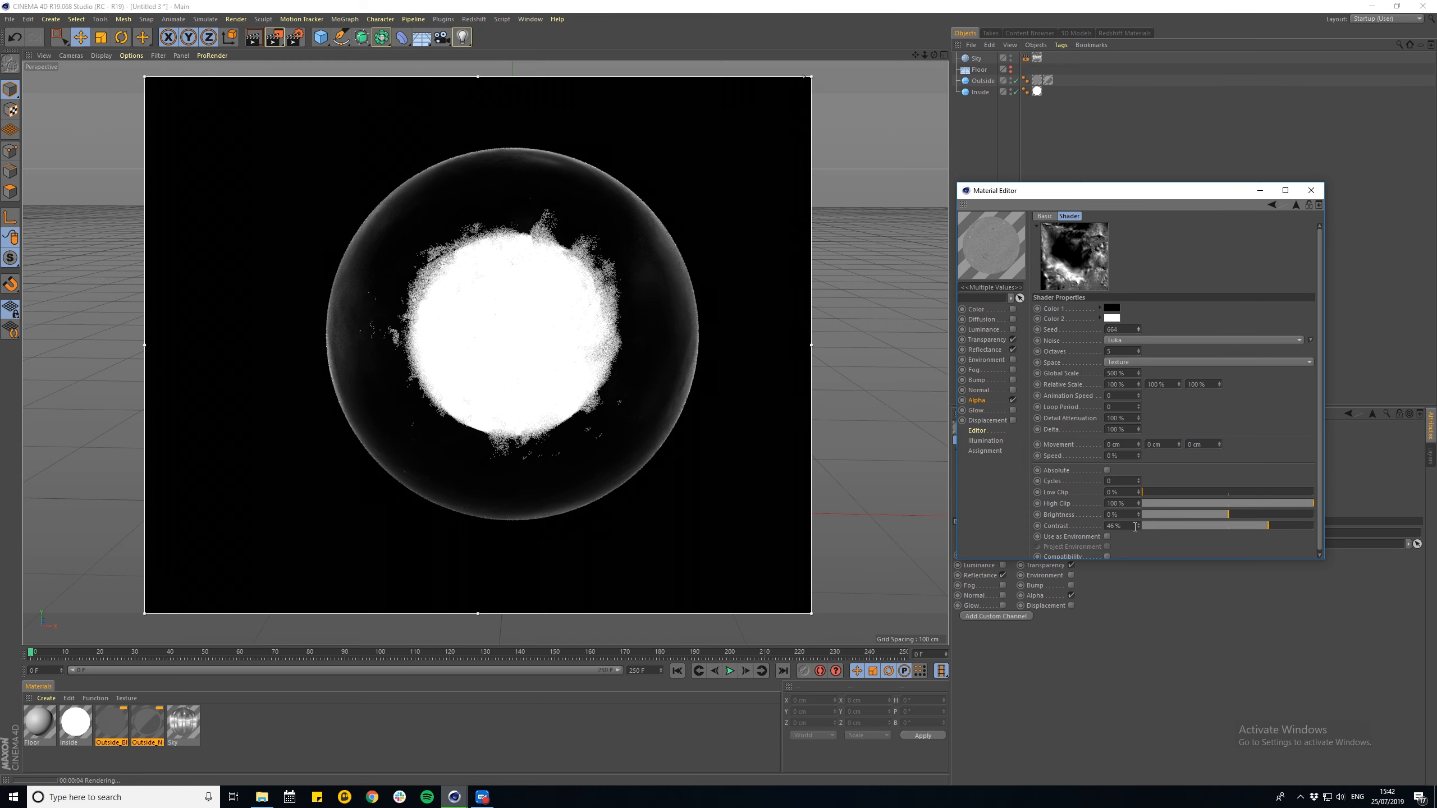
# - Reset the contrast of the shared alpha noise to 0%
pyautogui.moveTo(1135, 527); pyautogui.dragTo(1078, 530)
pyautogui.write('0')
pyautogui.press('Return')
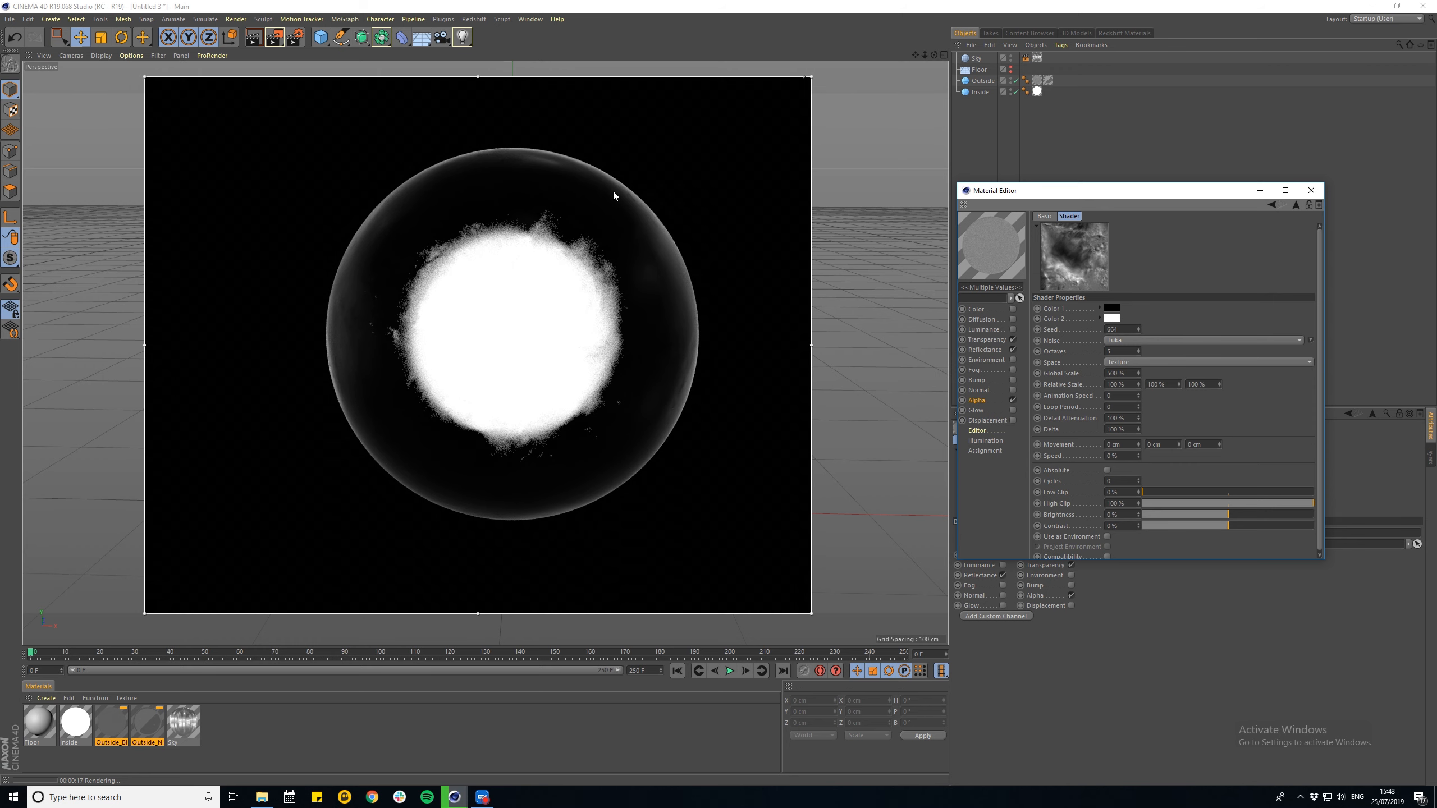
# - Enable the Bump channel on both outside materials, load a Noise shader as its texture and open the shader's settings
pyautogui.click(988, 383)
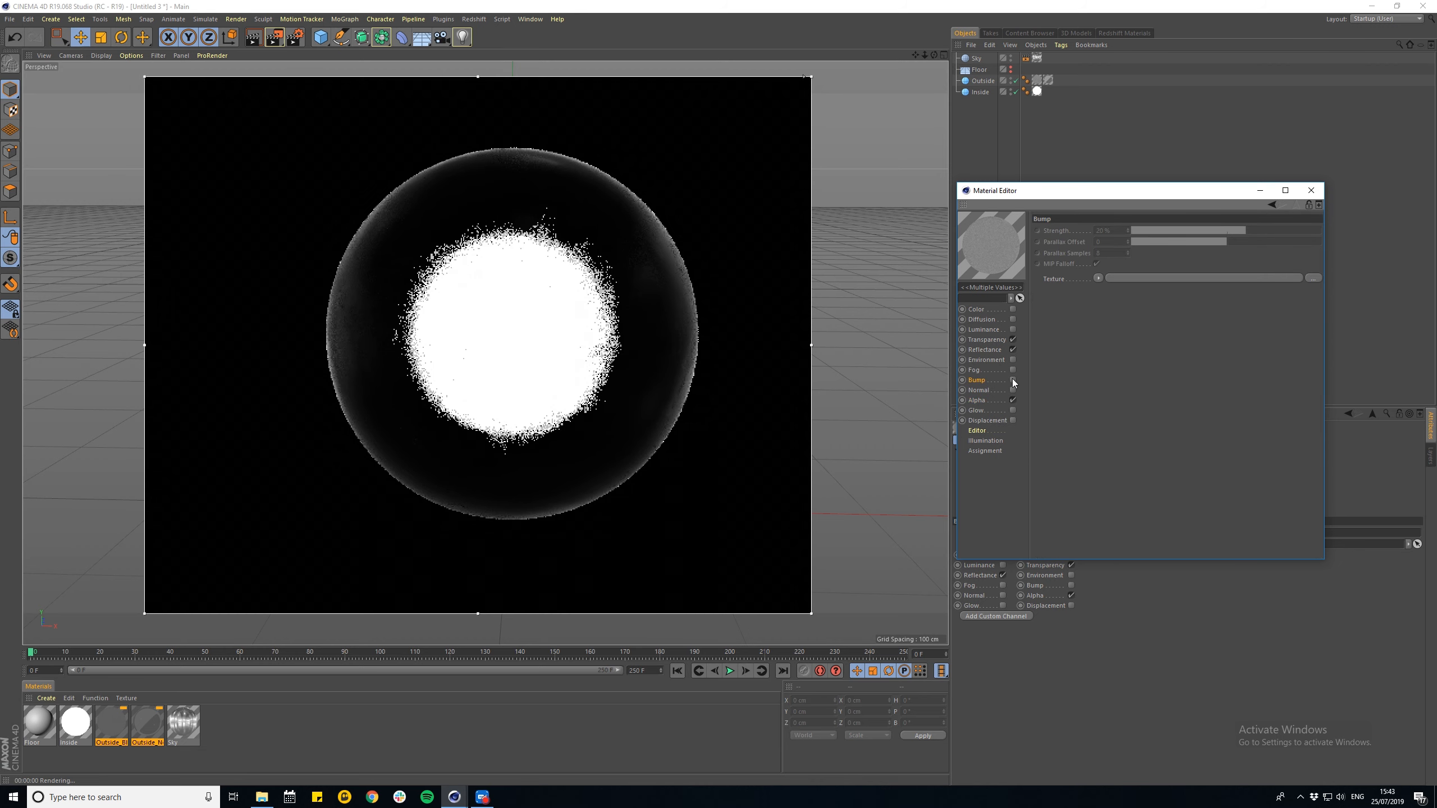
pyautogui.click(1013, 379)
pyautogui.click(1099, 278)
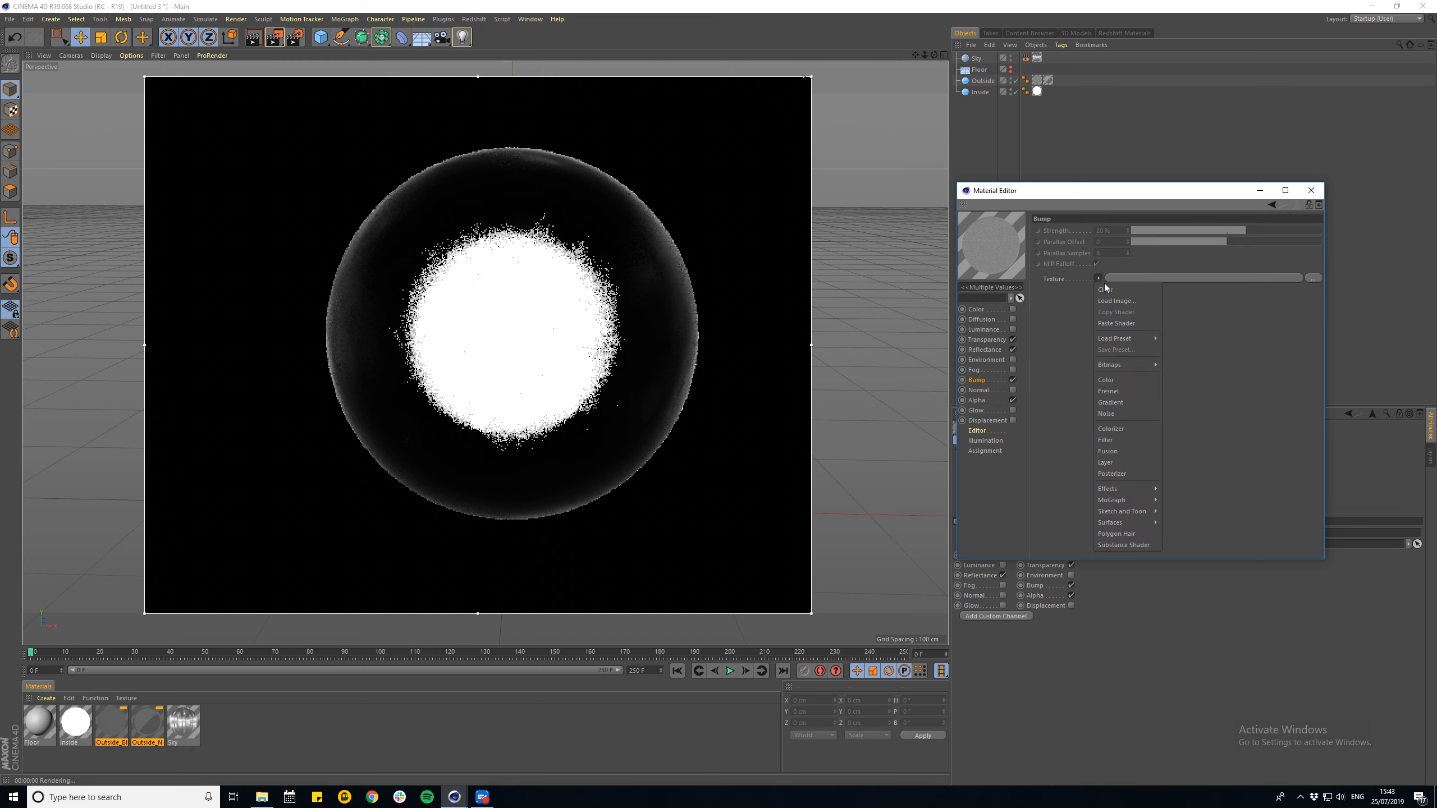
pyautogui.click(1112, 413)
pyautogui.click(1109, 306)
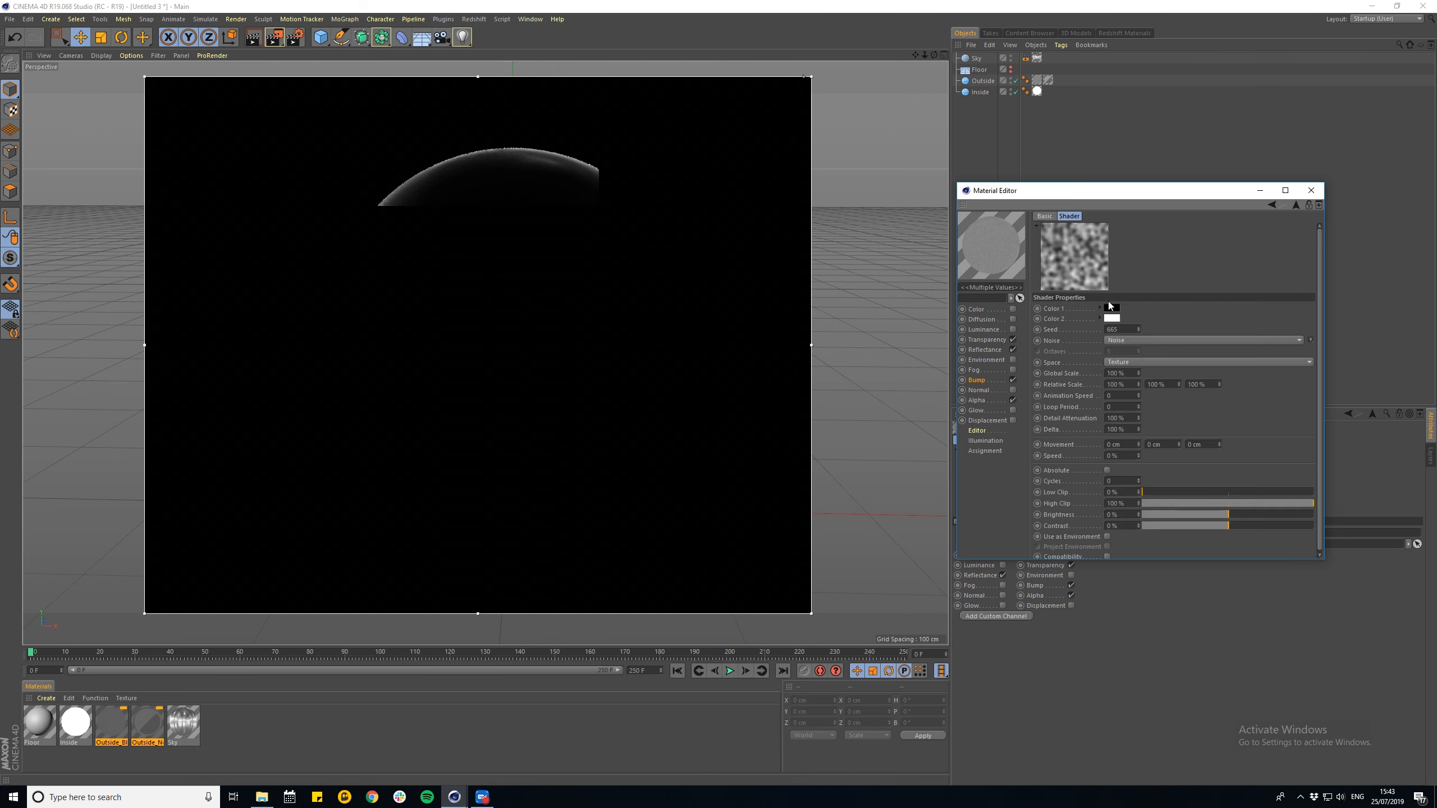
# - Change the bump noise type to Luka and set its global scale to 150%
pyautogui.click(1145, 342)
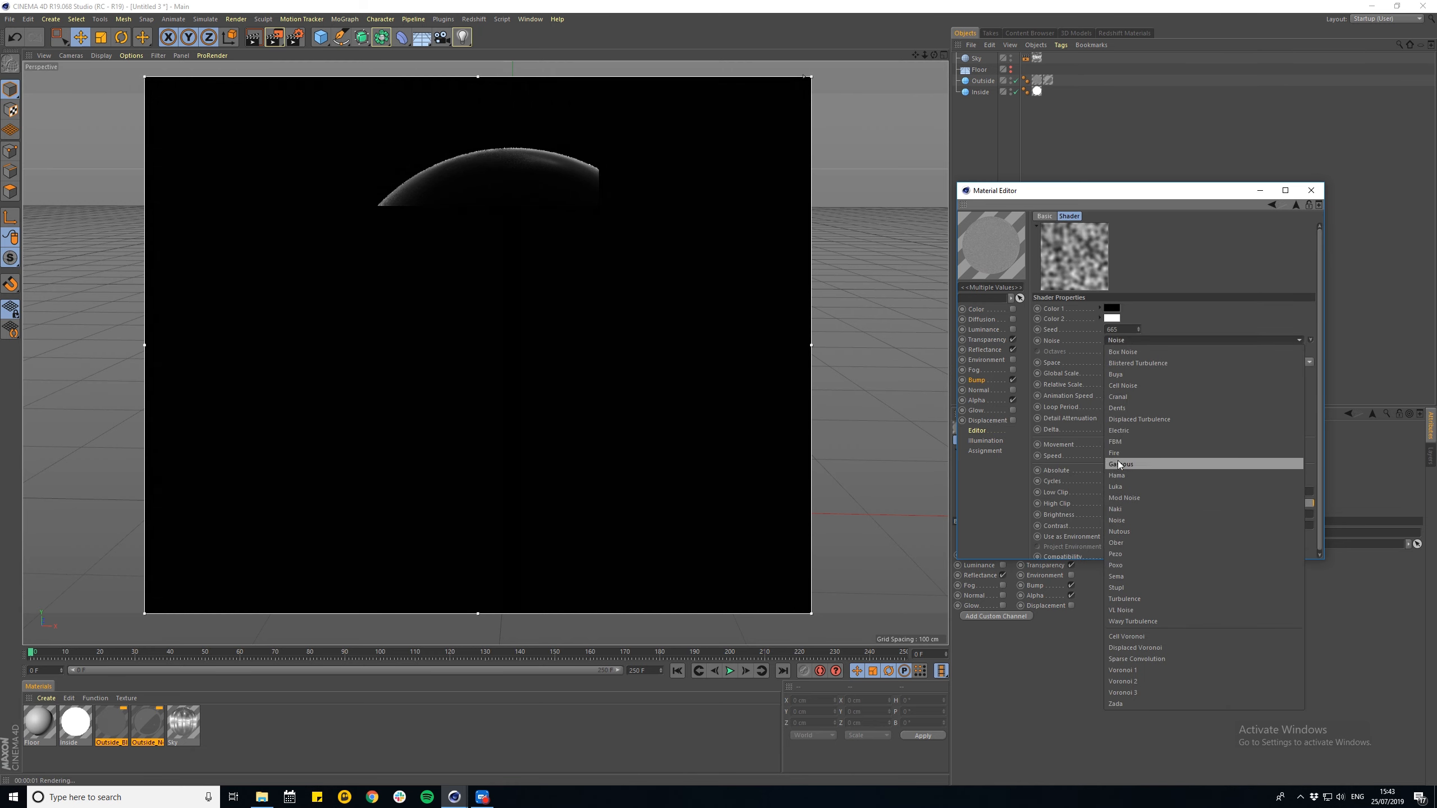
pyautogui.click(1132, 482)
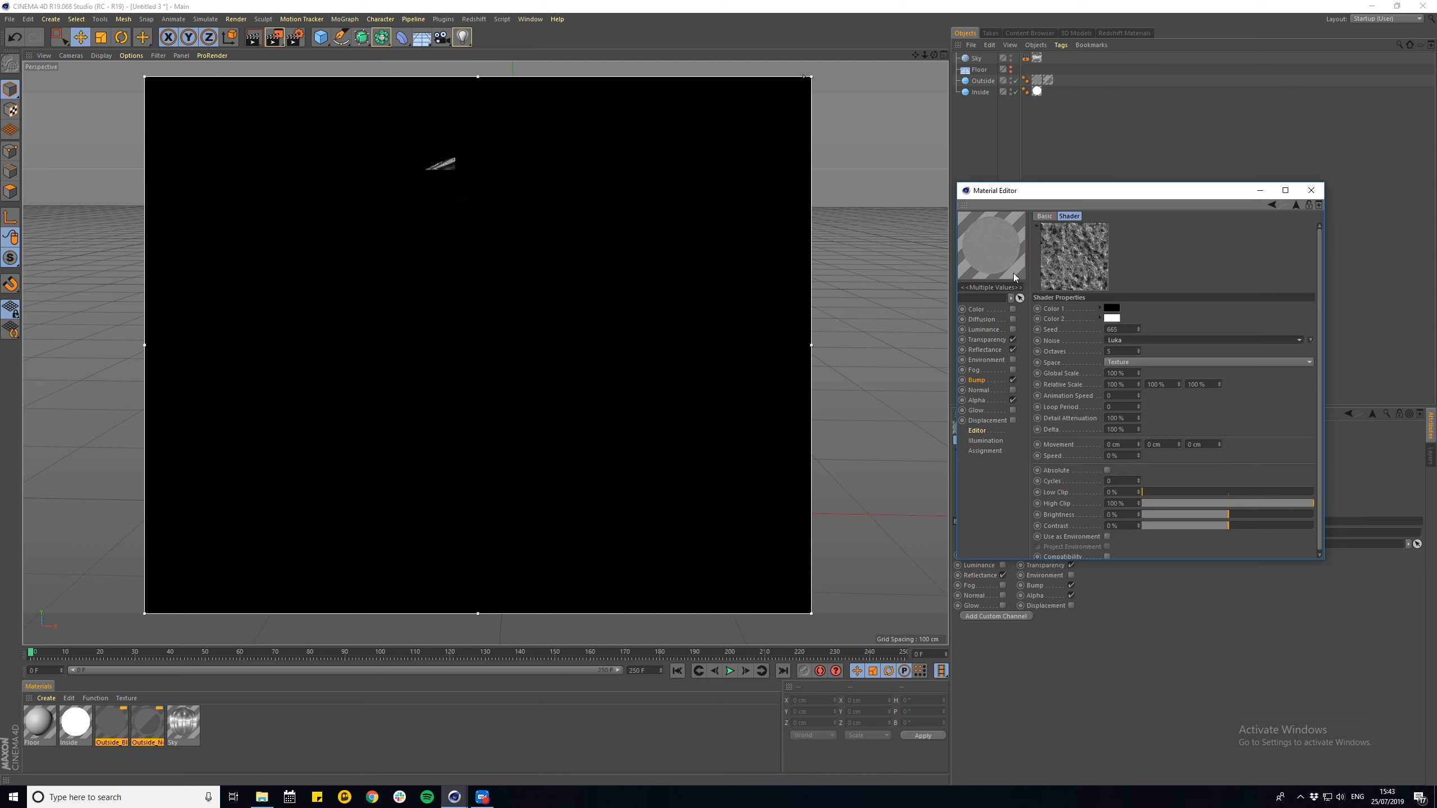
pyautogui.doubleClick(1127, 375)
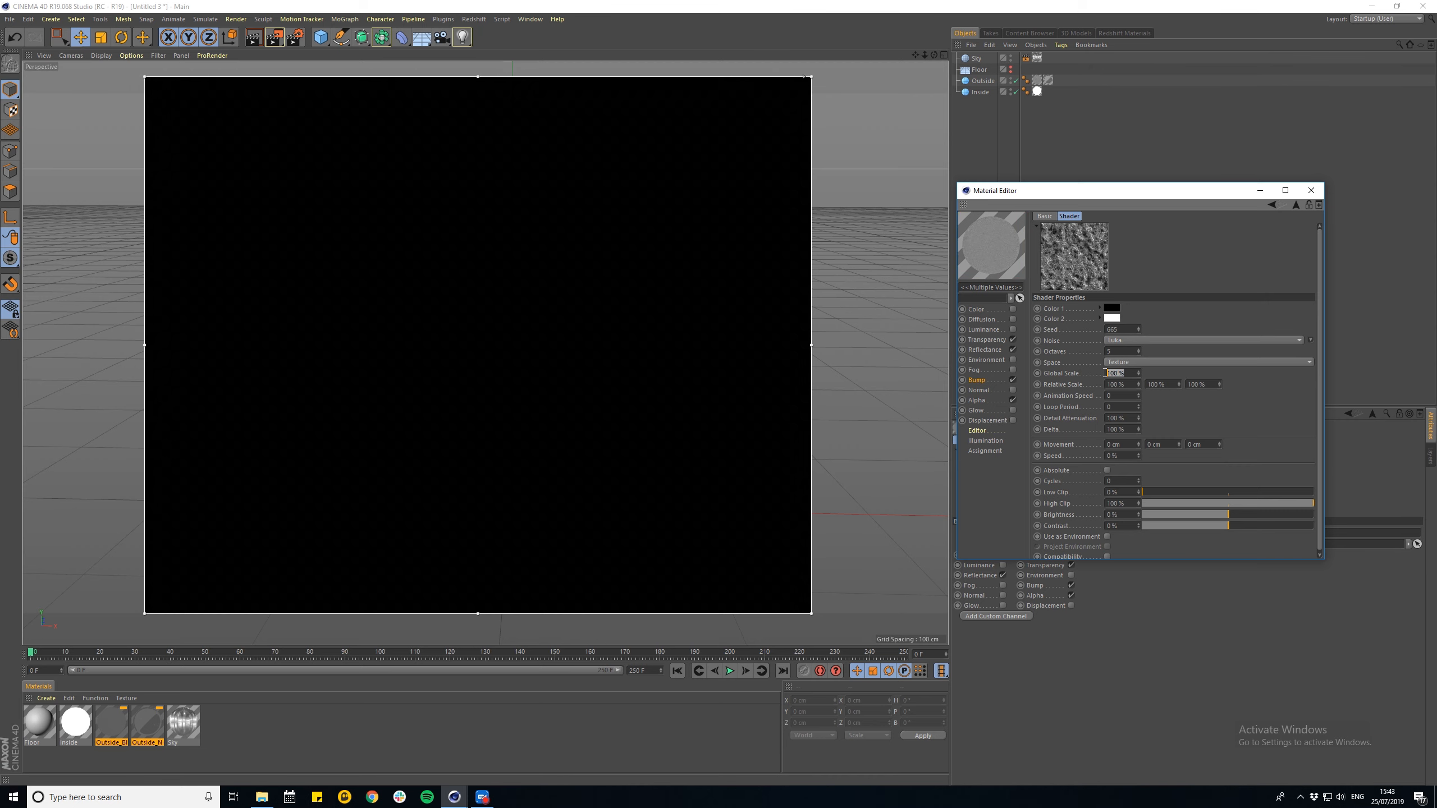
pyautogui.write('150')
pyautogui.press('Return')
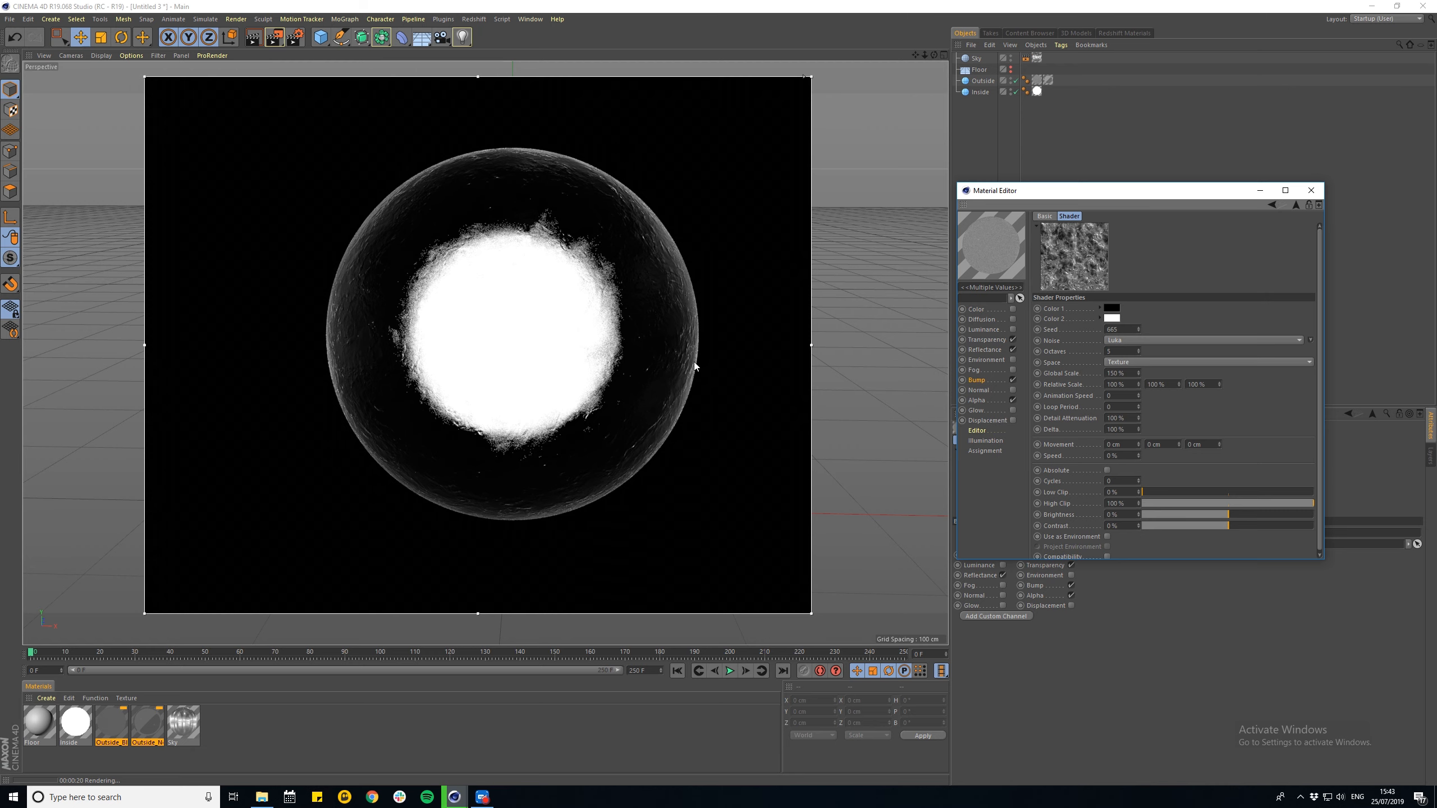
# - Try a bump strength of 5% on both outside materials, and settle on 10%
pyautogui.click(978, 380)
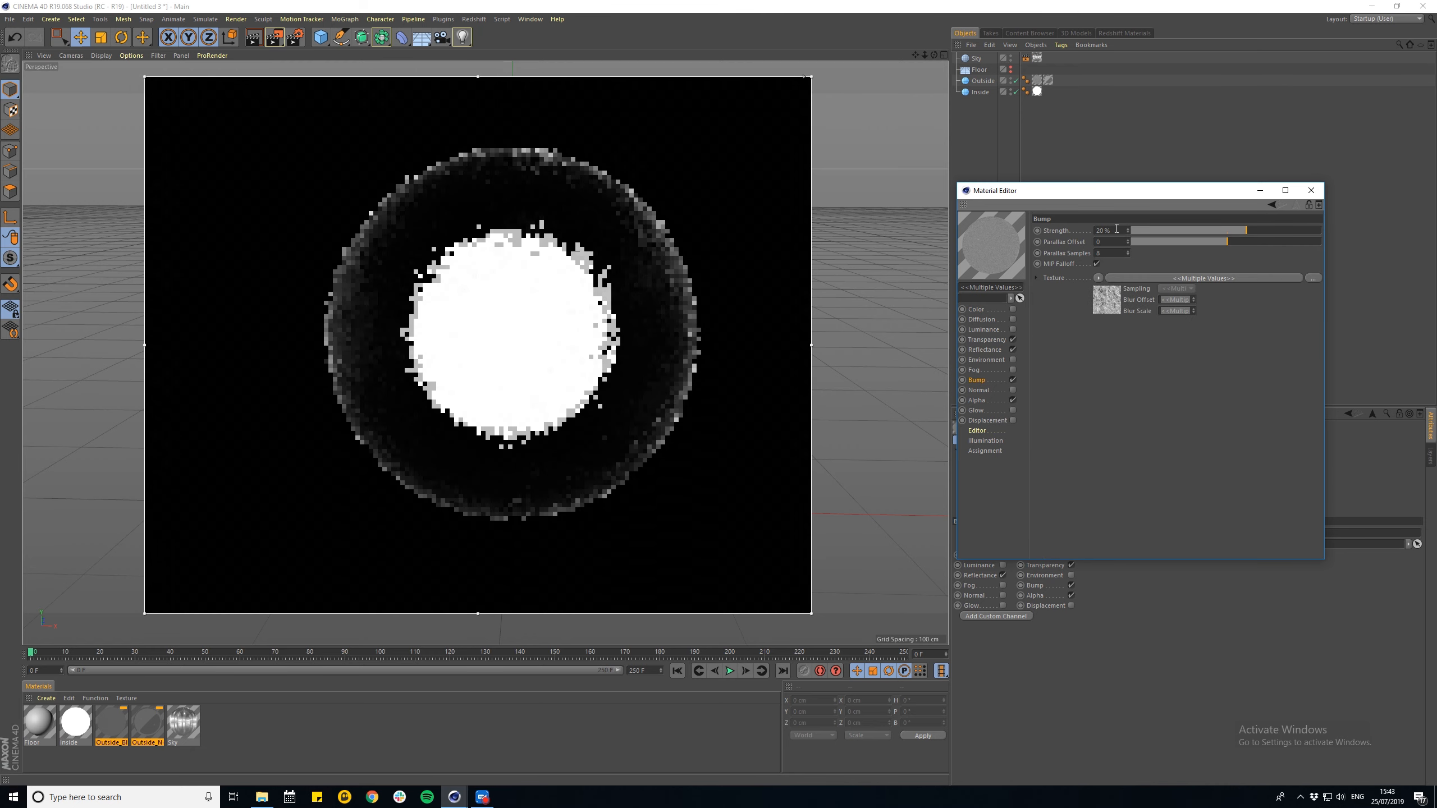
pyautogui.moveTo(1081, 229); pyautogui.dragTo(1071, 230)
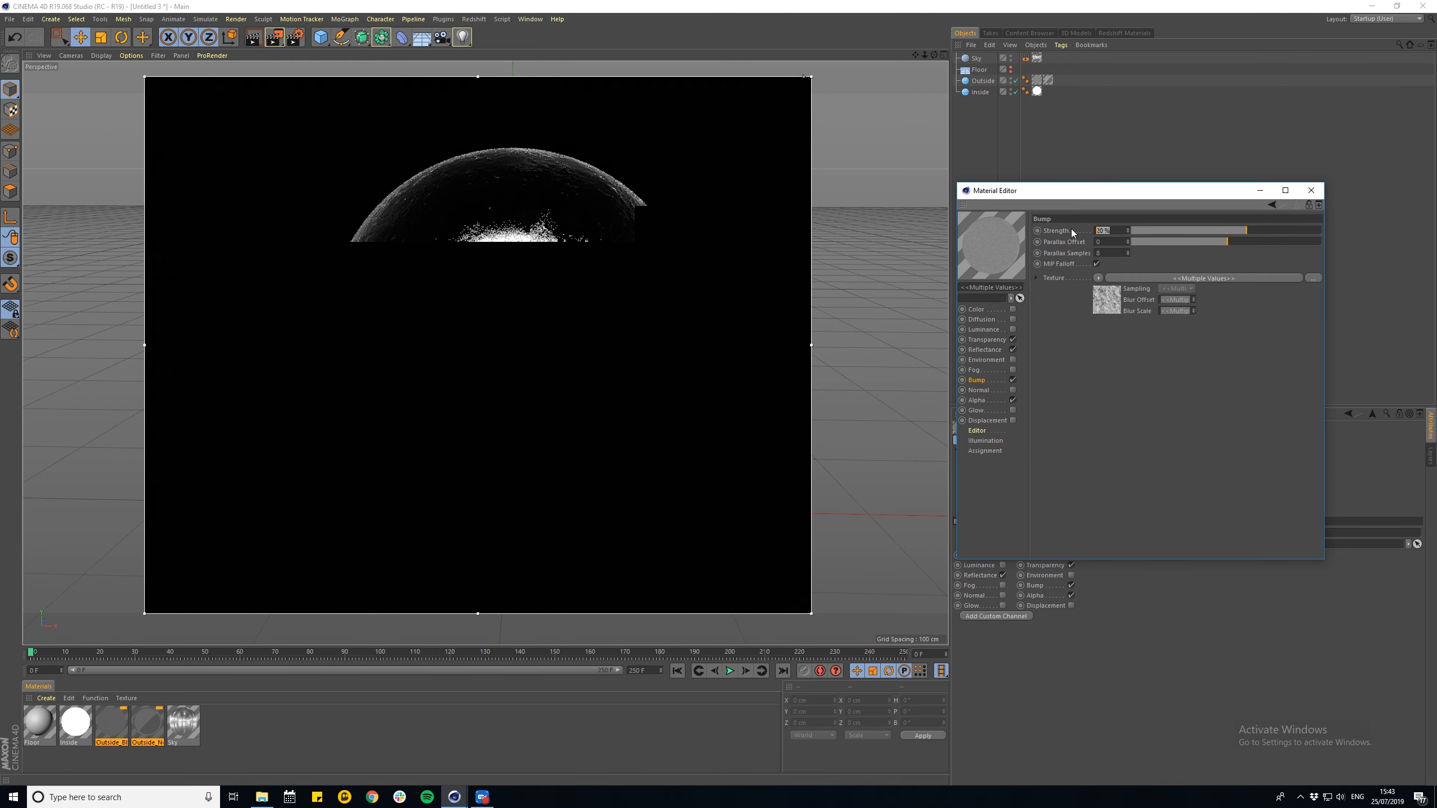
pyautogui.write('5')
pyautogui.press('Return')
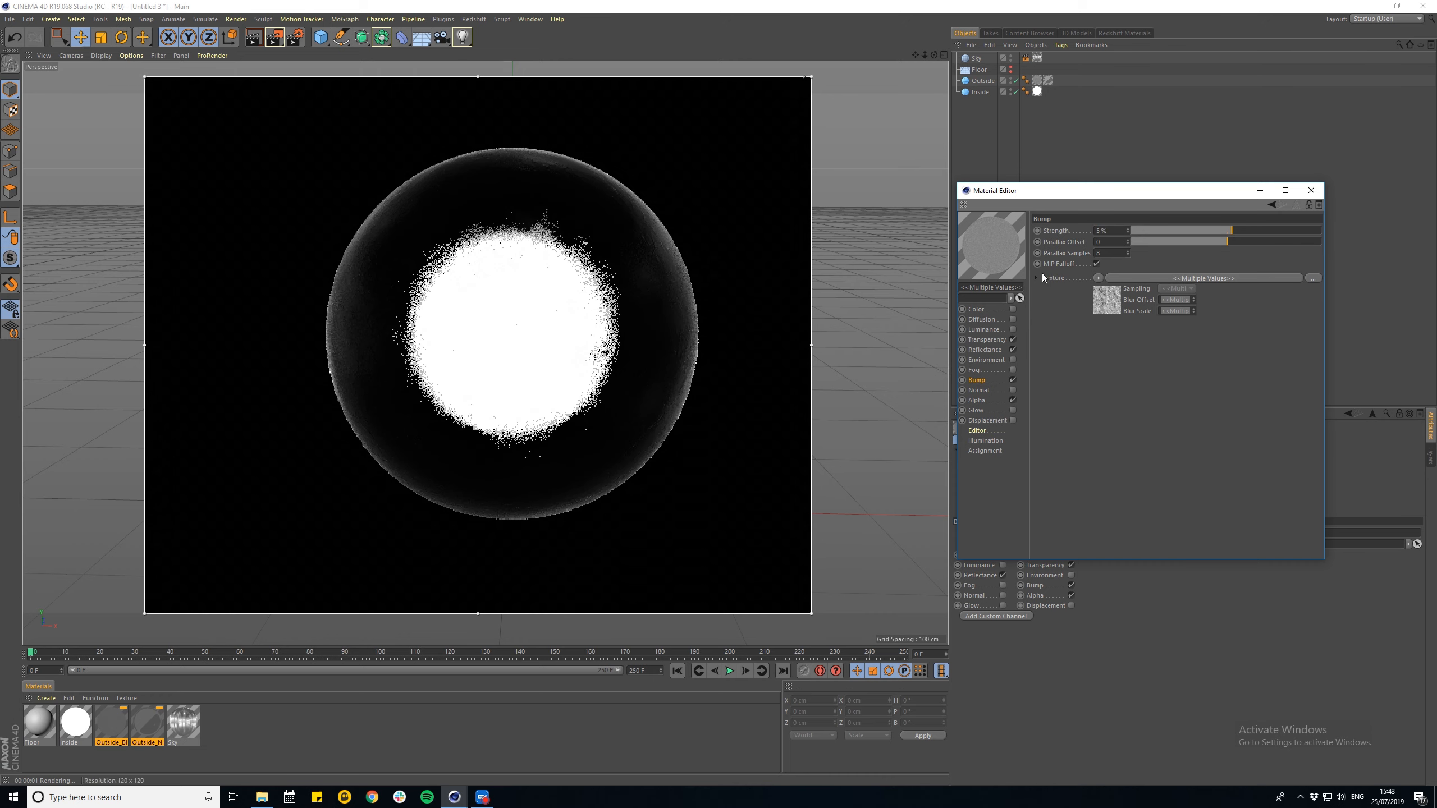
pyautogui.moveTo(1107, 231); pyautogui.dragTo(1088, 234)
pyautogui.write('10')
pyautogui.press('Return')
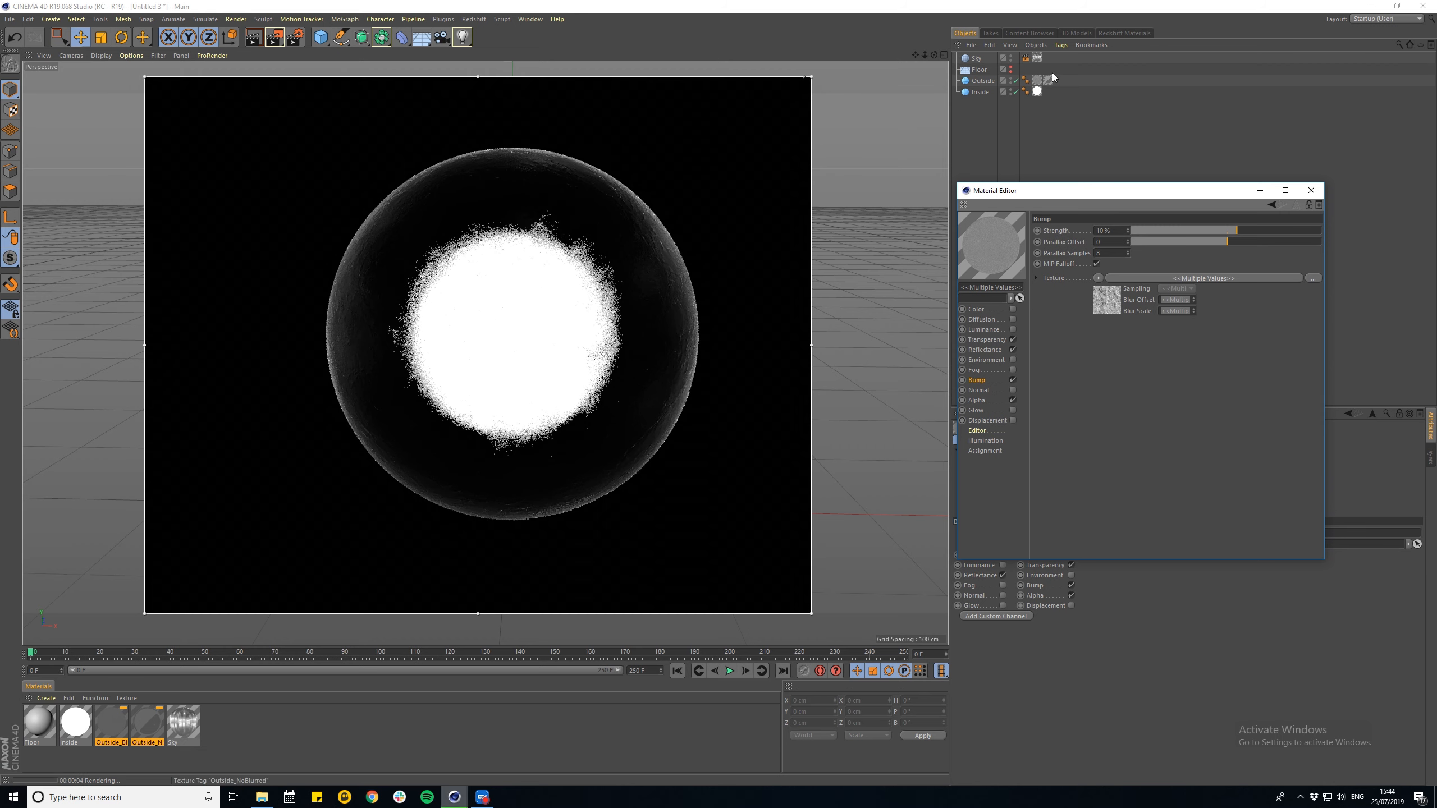
# - Make the Floor object visible again and disable the Color channel of the Floor material
pyautogui.click(1011, 69)
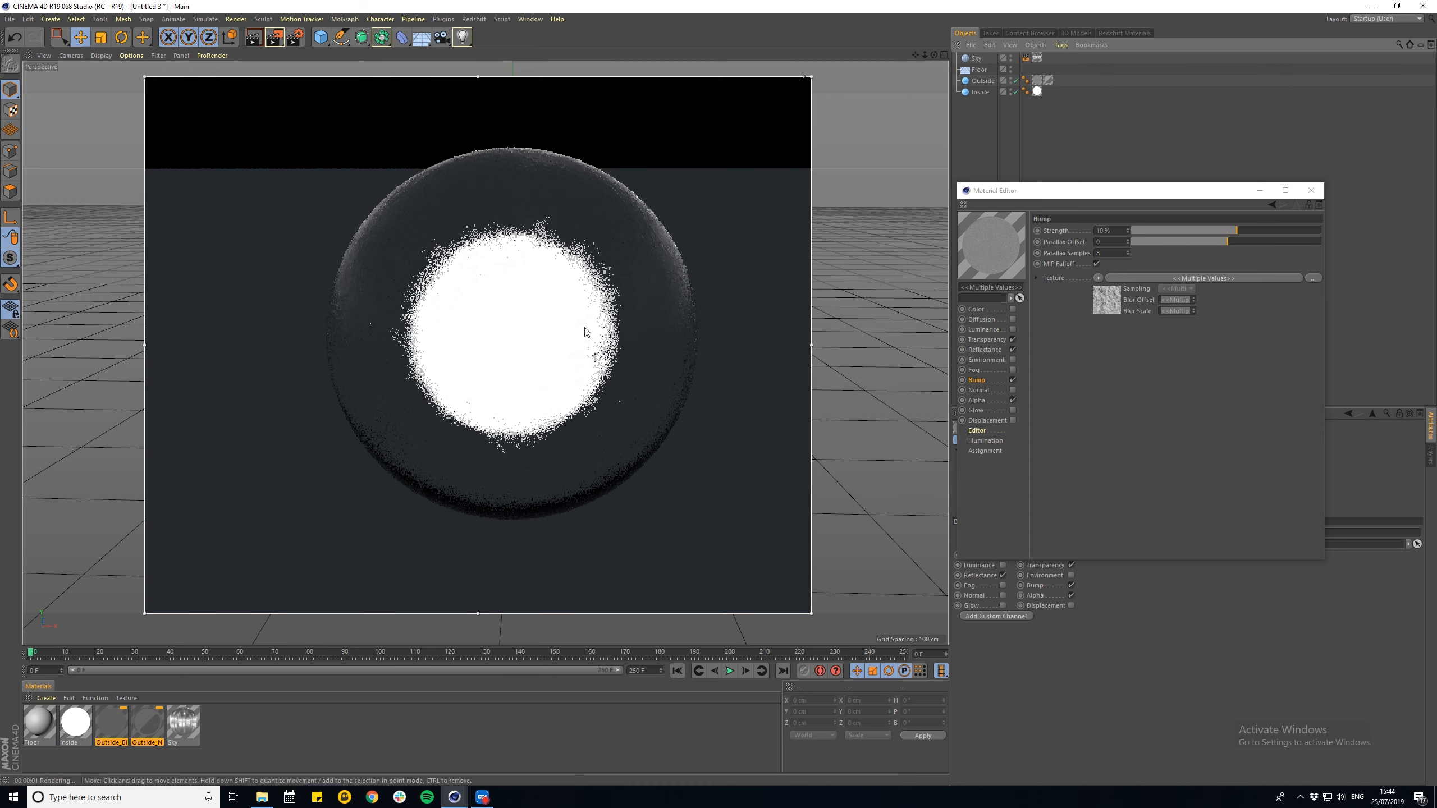
pyautogui.click(37, 724)
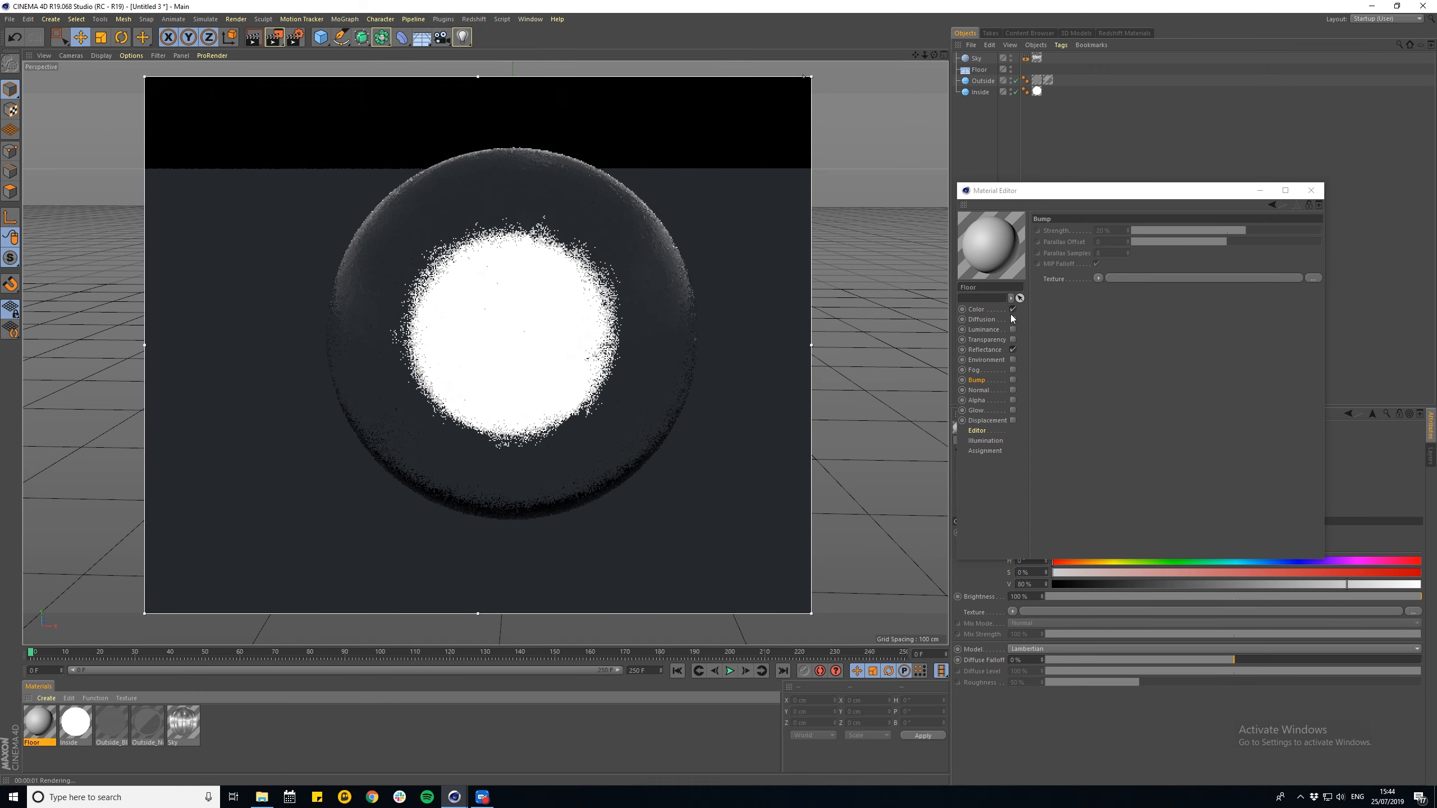
pyautogui.click(1013, 310)
# - Replace the Floor material's default specular layer with a Beckmann reflection layer
pyautogui.click(993, 350)
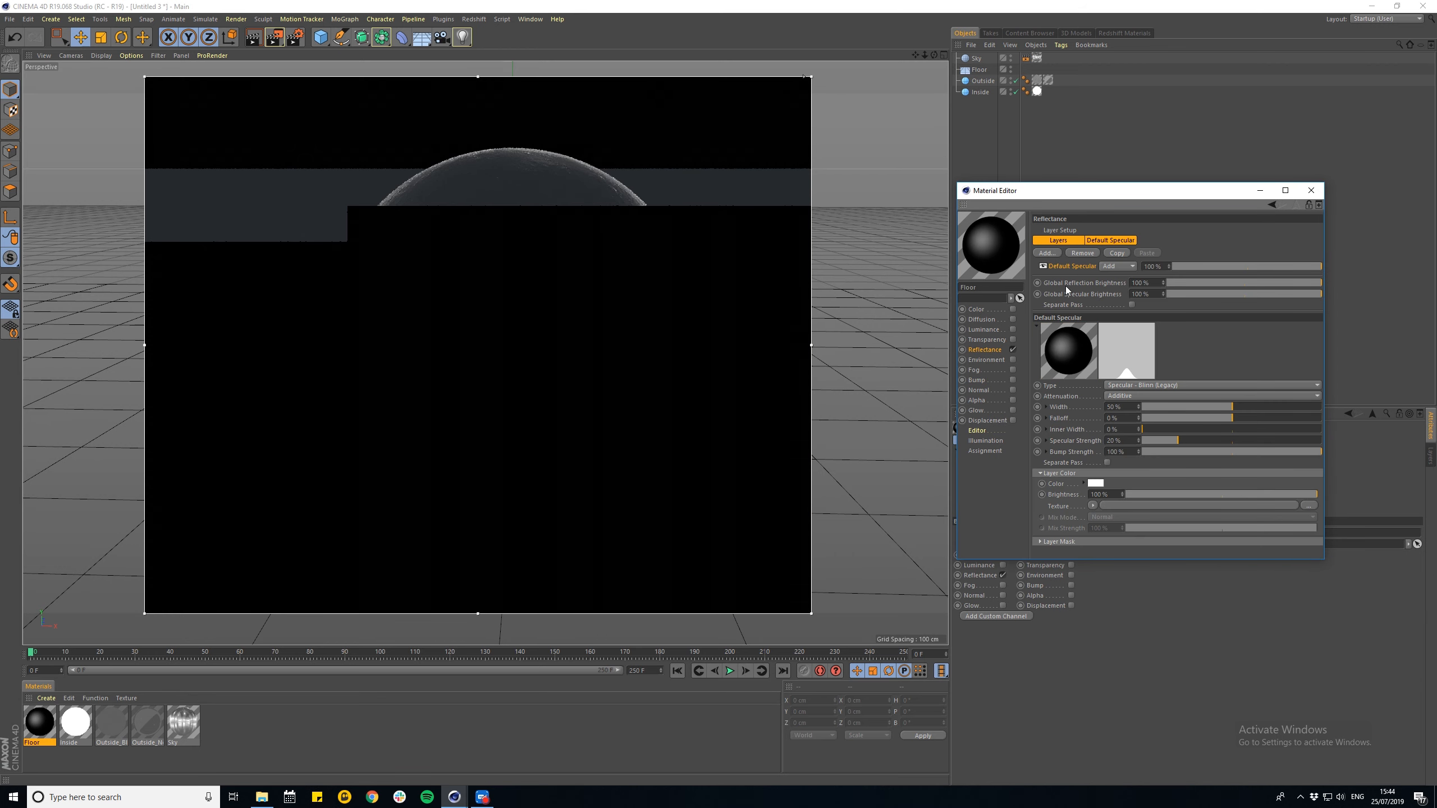
pyautogui.press('Delete')
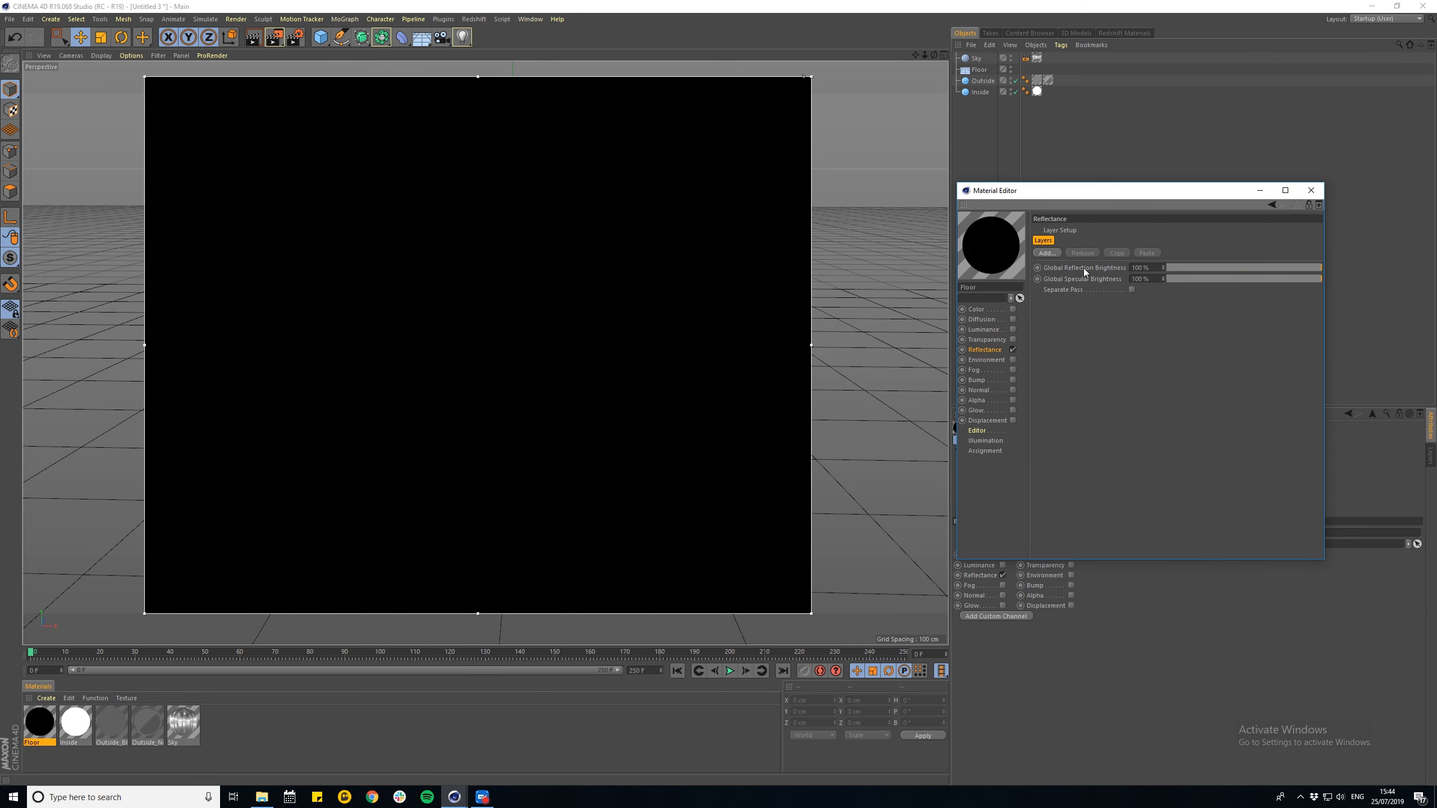
pyautogui.click(1051, 252)
pyautogui.click(1078, 254)
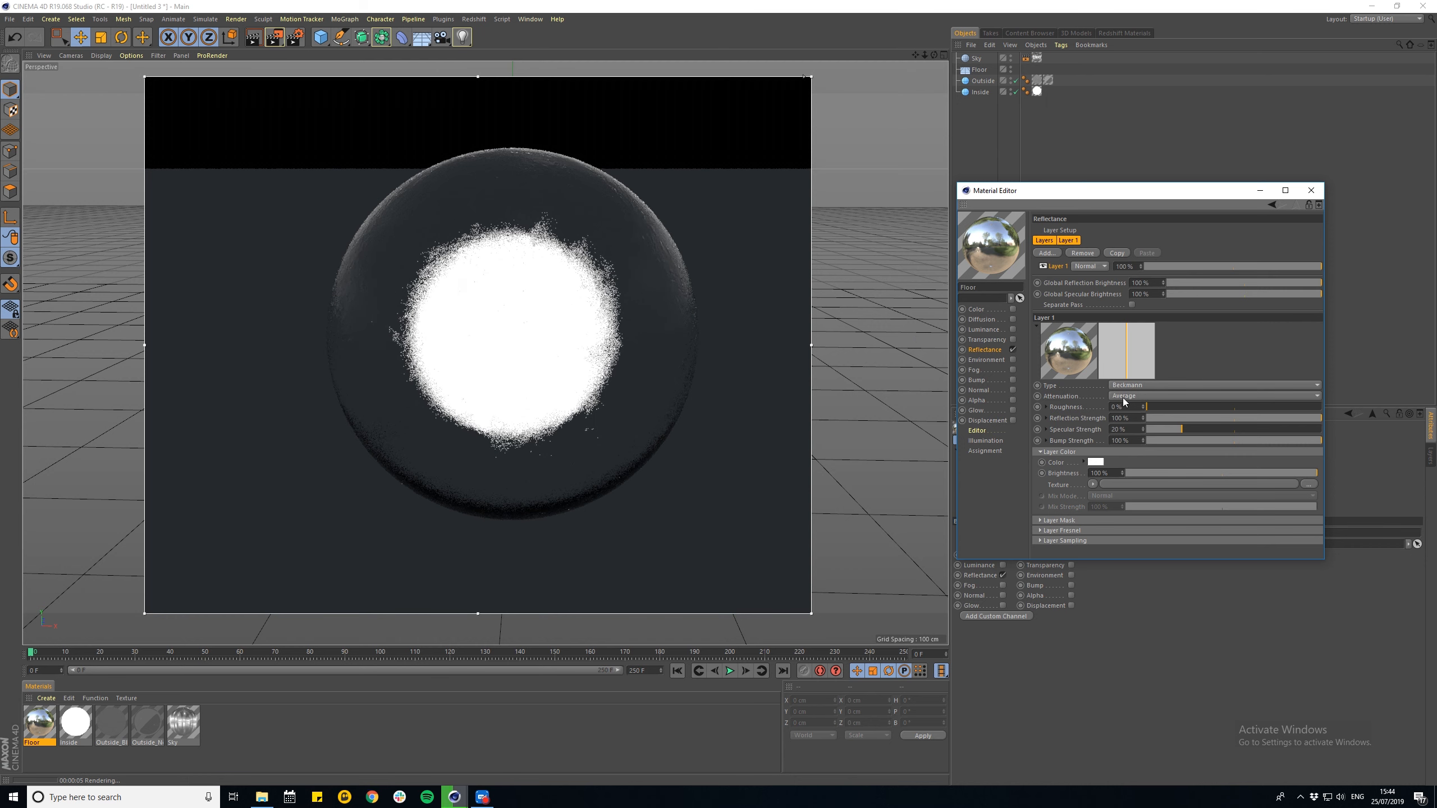
# - Set the Floor reflection layer's roughness to 100% and apply the material to the Floor object
pyautogui.click(1139, 407)
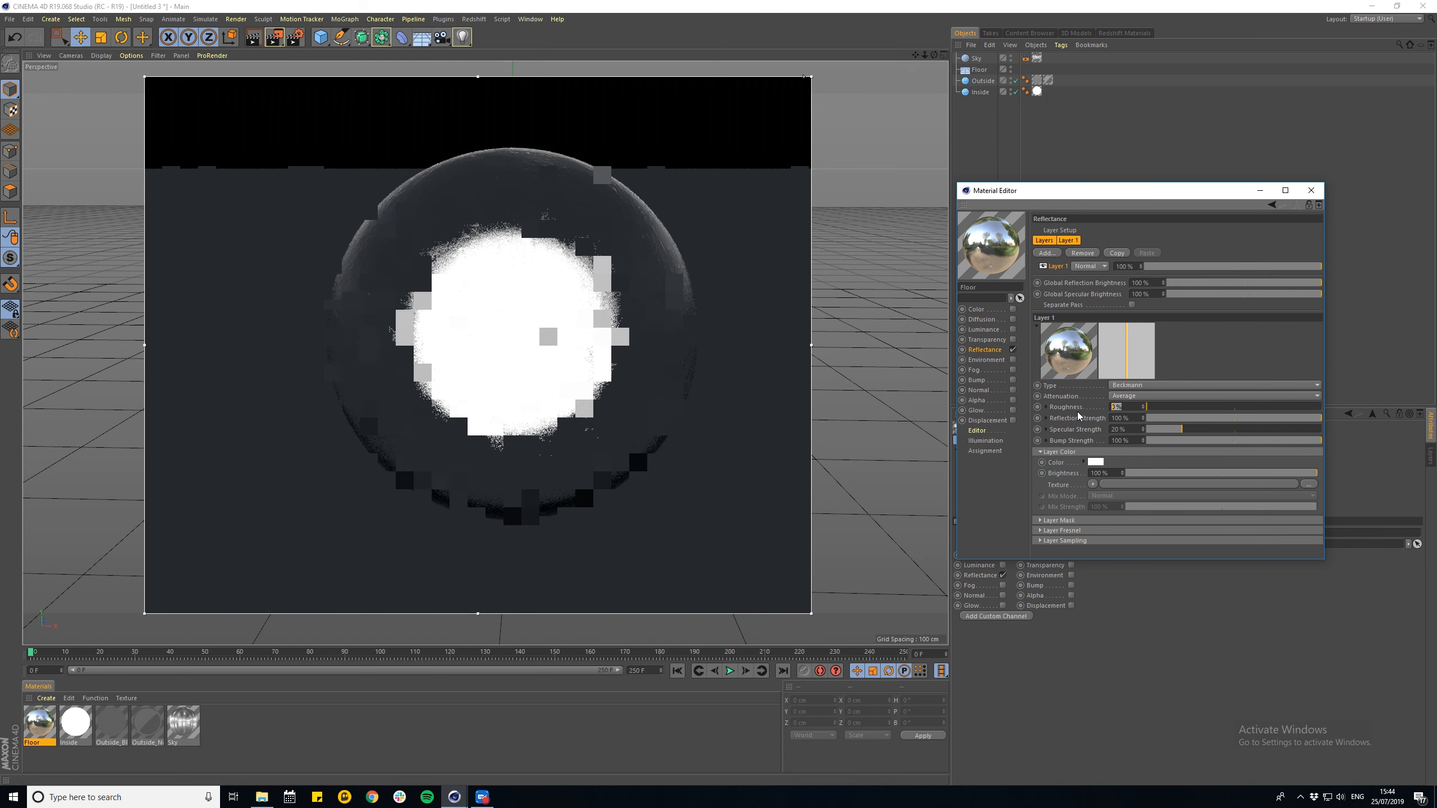
pyautogui.write('50')
pyautogui.press('Return')
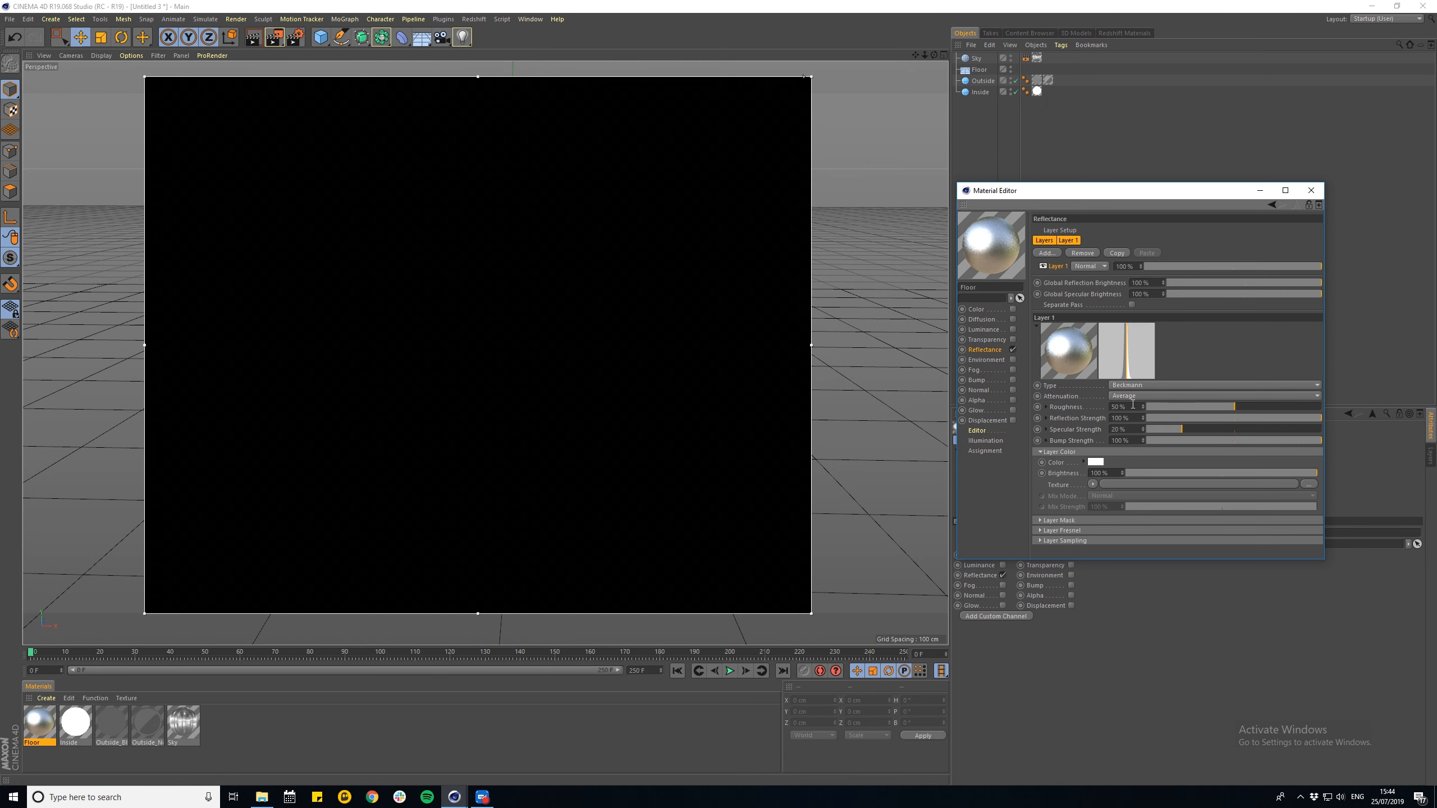
pyautogui.write('100')
pyautogui.press('Return')
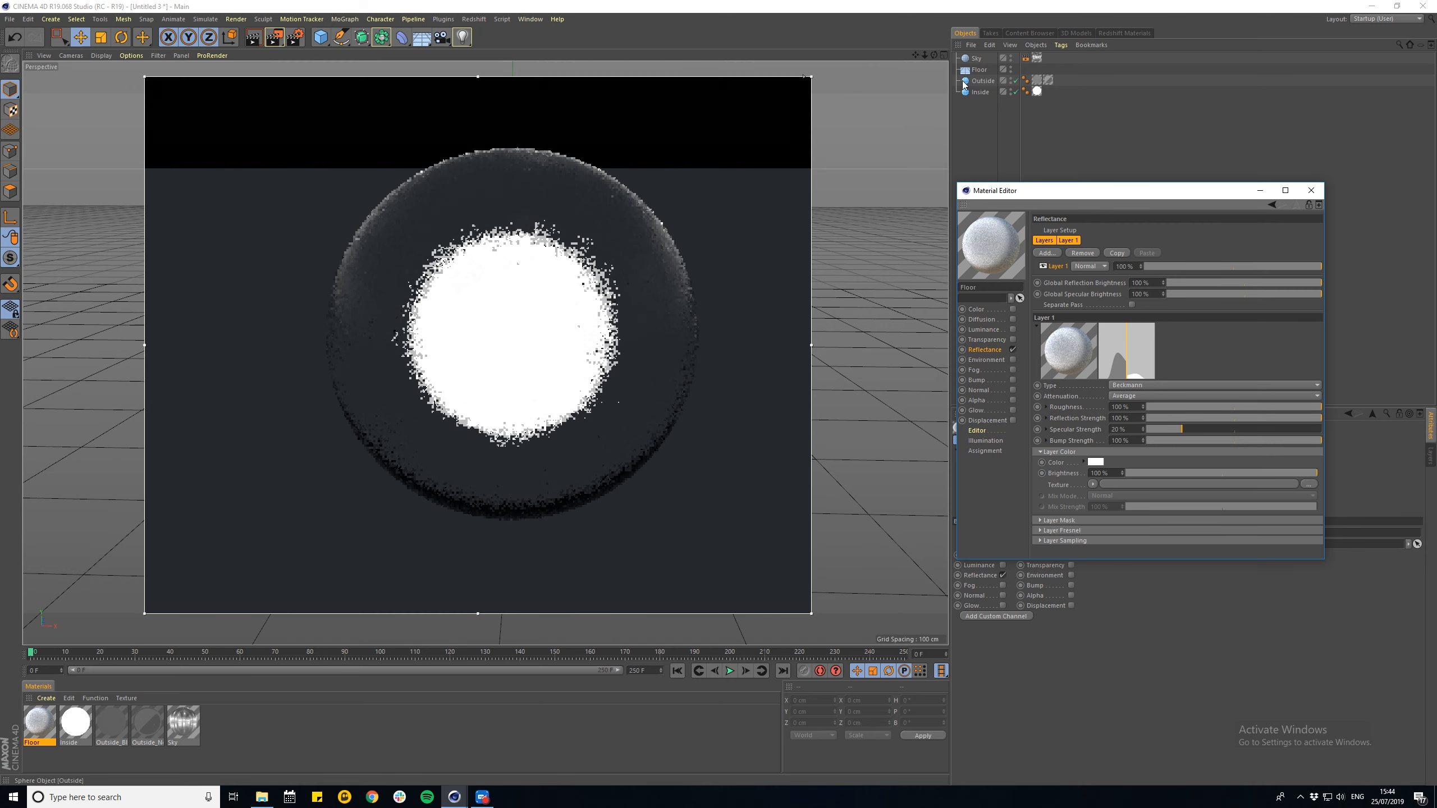
pyautogui.moveTo(33, 731); pyautogui.dragTo(982, 70)
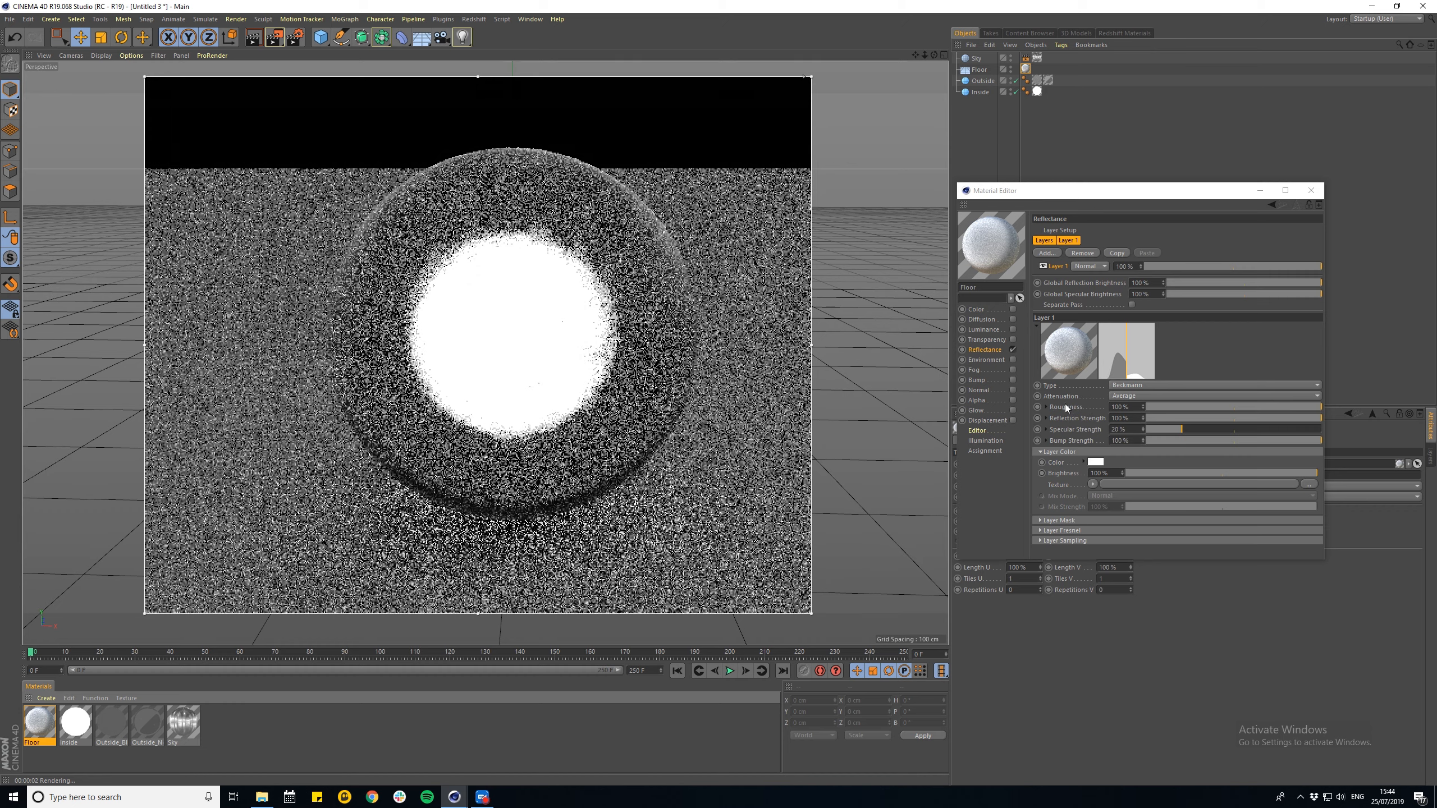
# - Enable Distance Dim in the layer sampling settings of the Floor material's reflection layer
pyautogui.click(1055, 540)
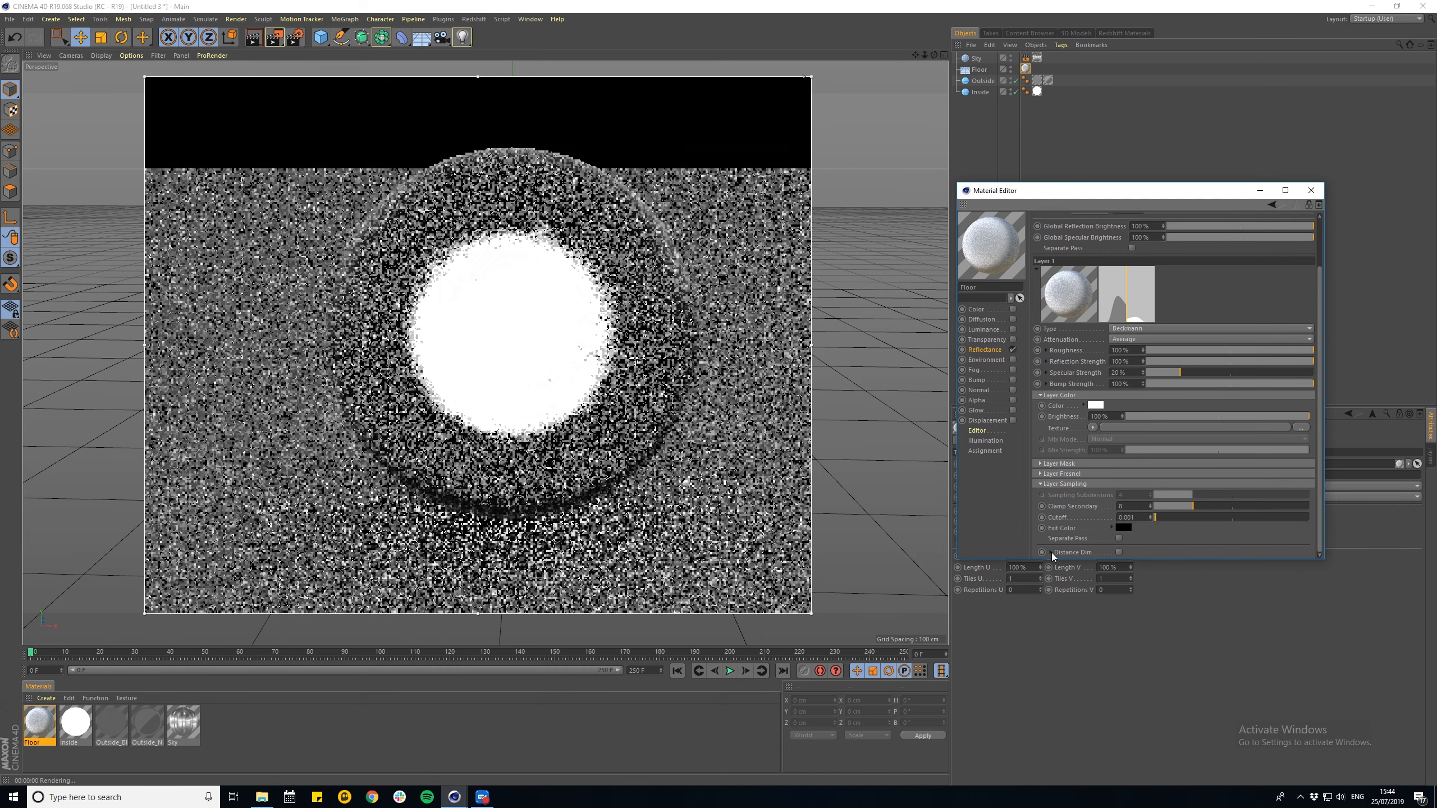
pyautogui.moveTo(1058, 559); pyautogui.dragTo(1071, 661)
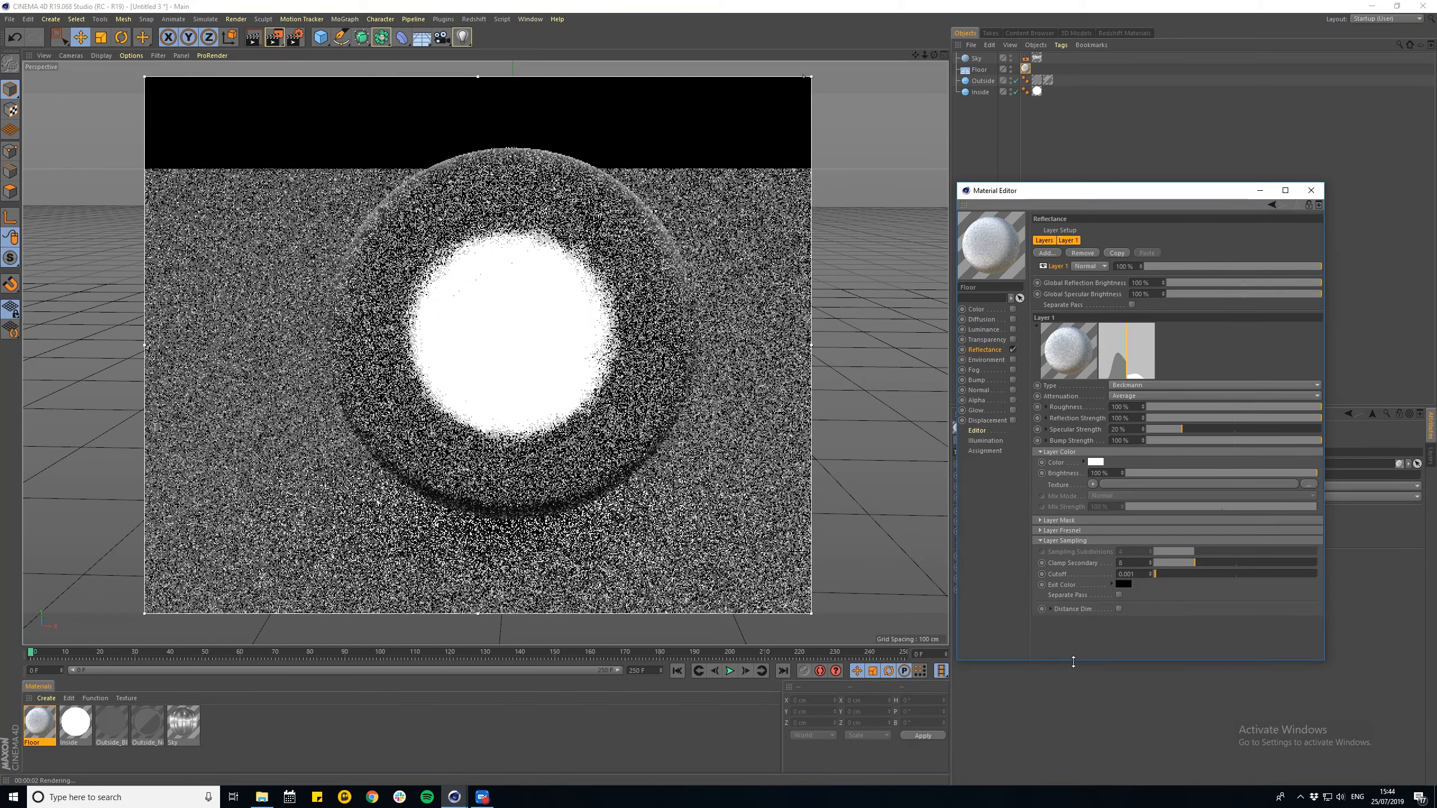
pyautogui.click(1050, 608)
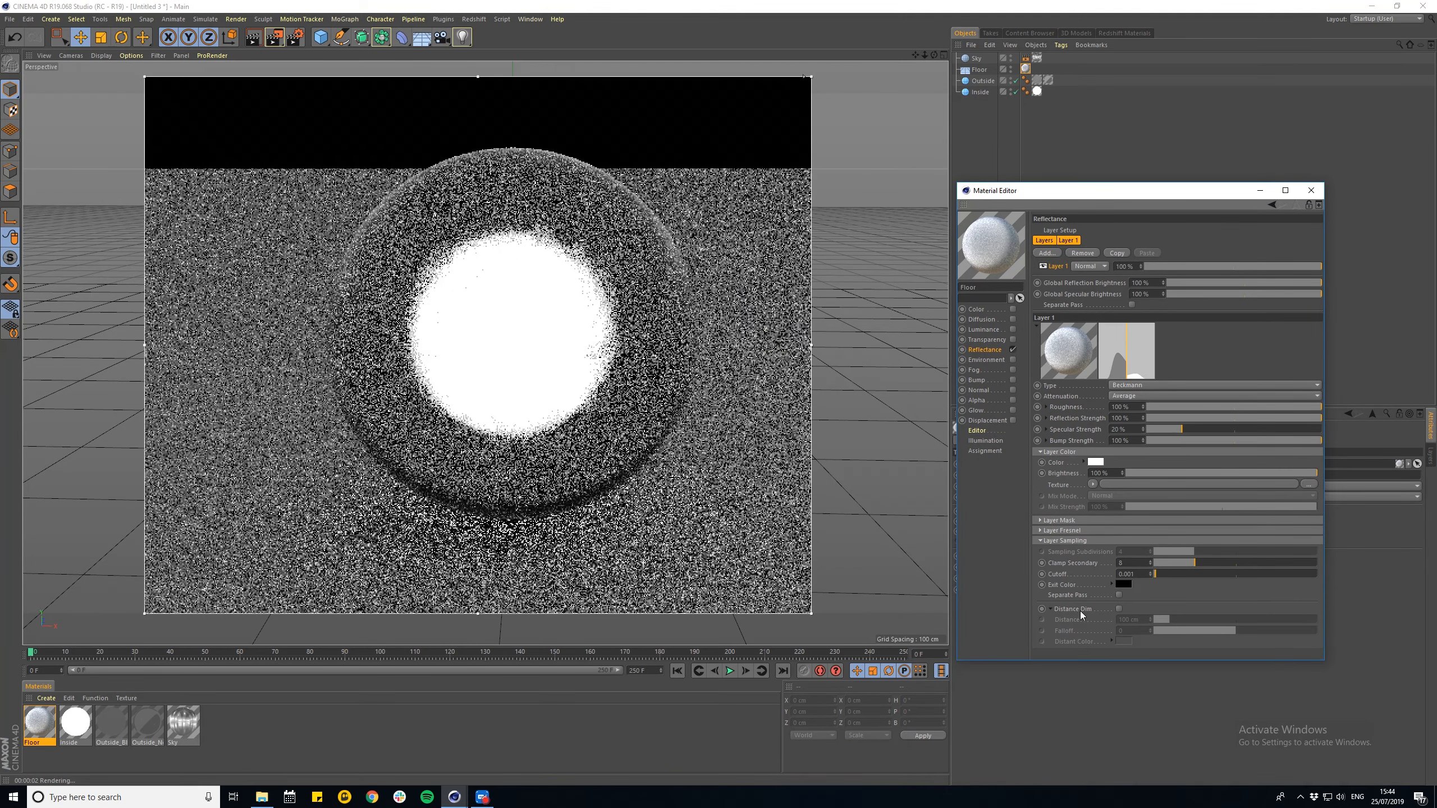
pyautogui.click(1119, 609)
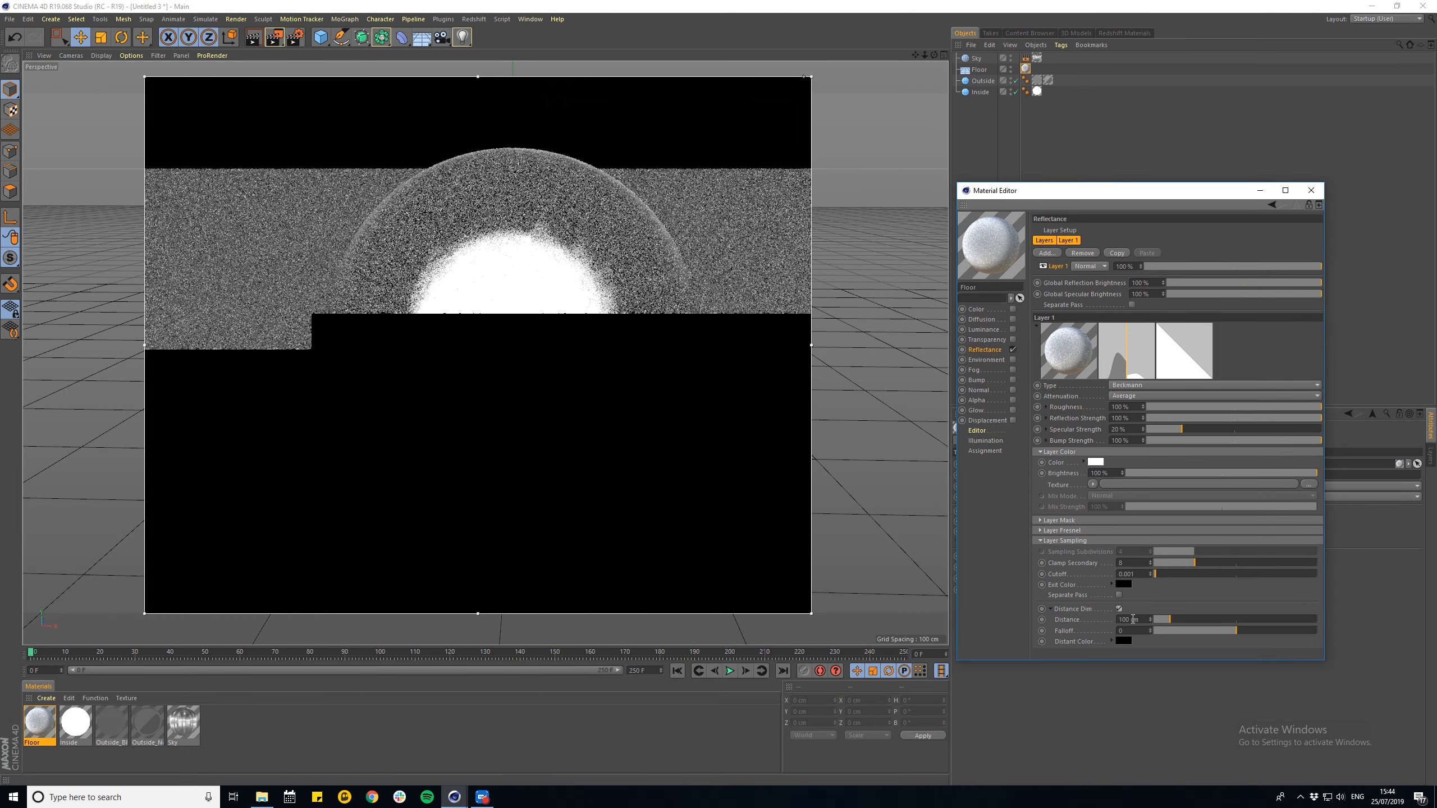
# - Set the Floor reflection layer's roughness to 50% and its Distance Dim distance to 500 cm
pyautogui.scroll(-3, 565, 514)
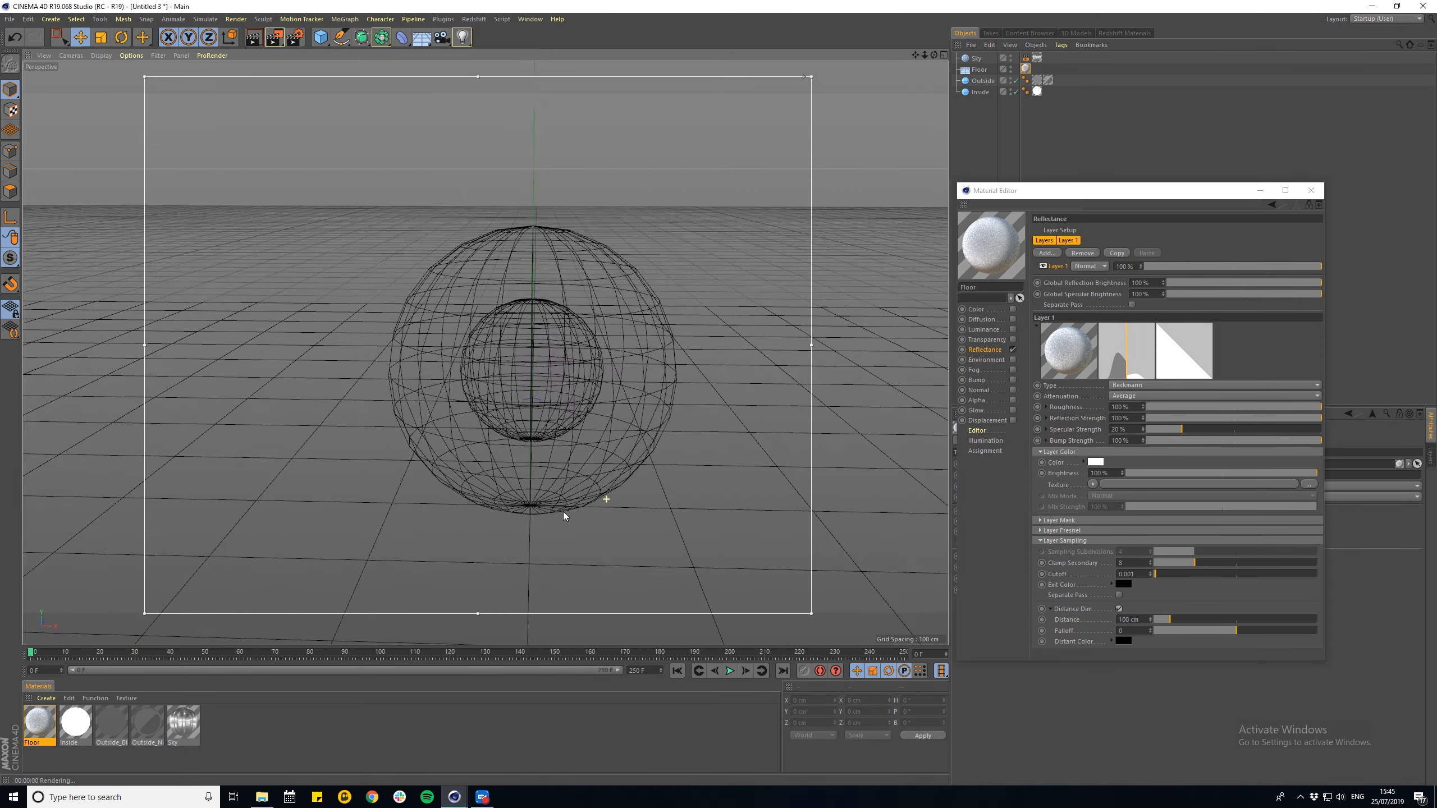
pyautogui.keyDown('alt'); pyautogui.moveTo(560, 514); pyautogui.dragTo(547, 388, button='middle'); pyautogui.keyUp('alt')
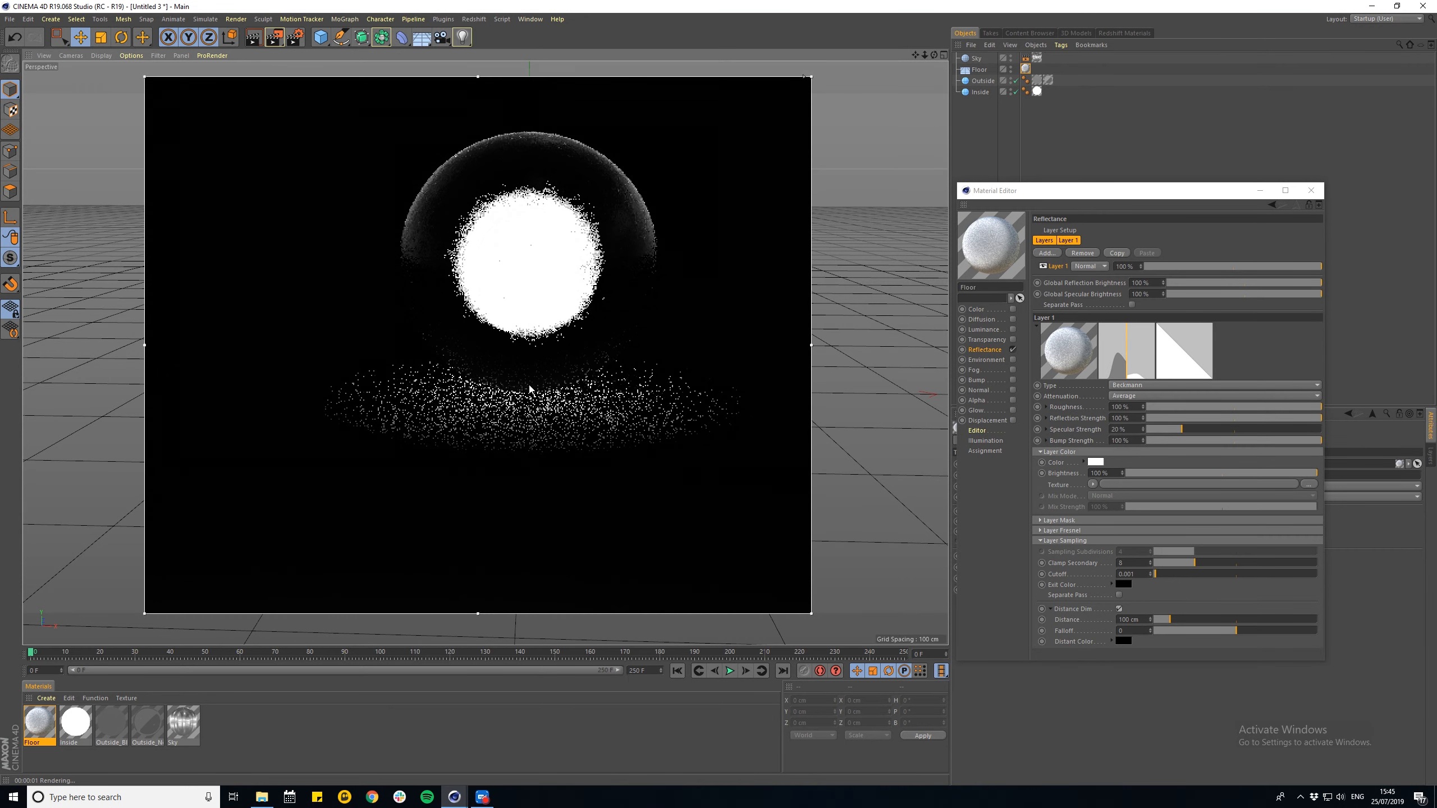
pyautogui.doubleClick(1129, 406)
pyautogui.write('50')
pyautogui.press('Return')
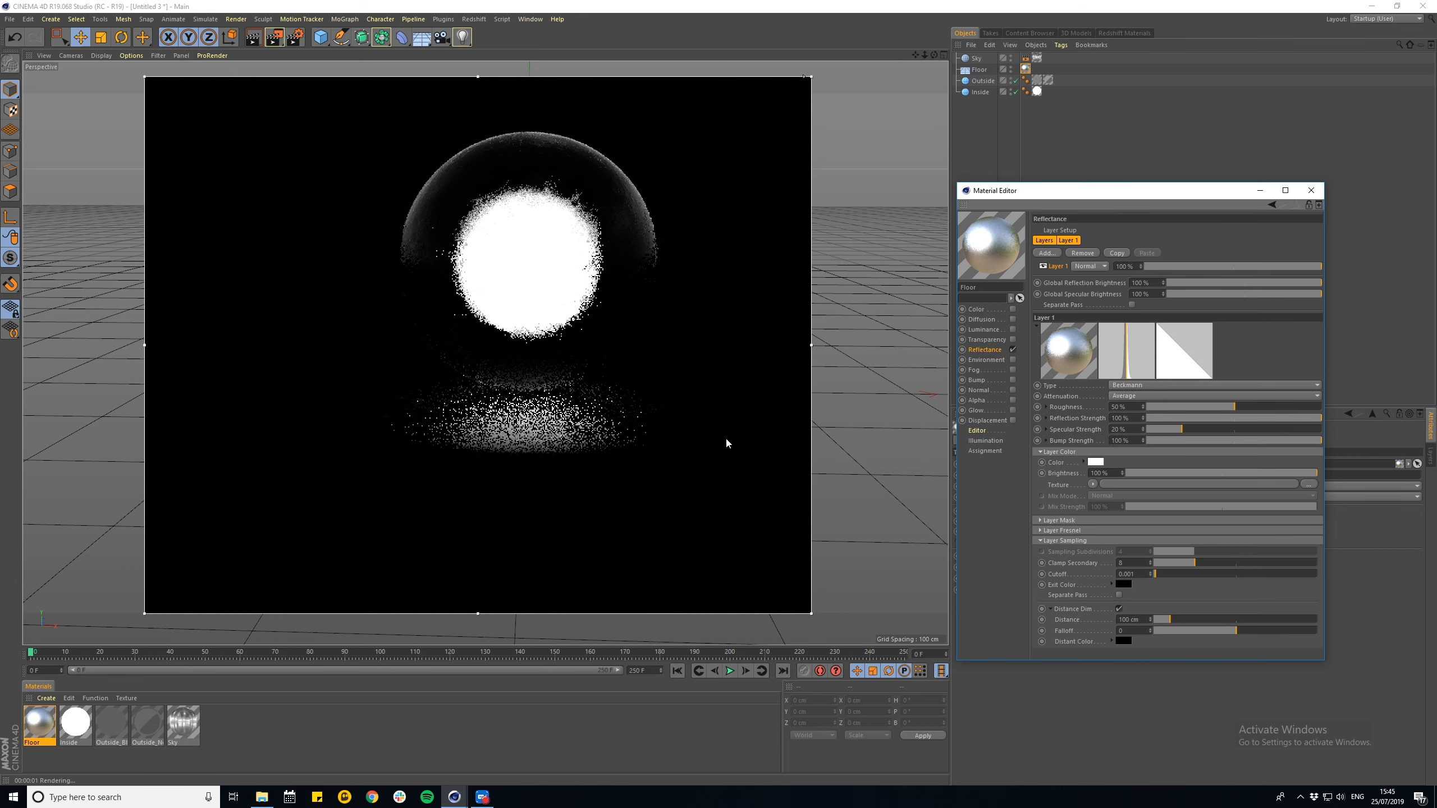
pyautogui.doubleClick(1122, 619)
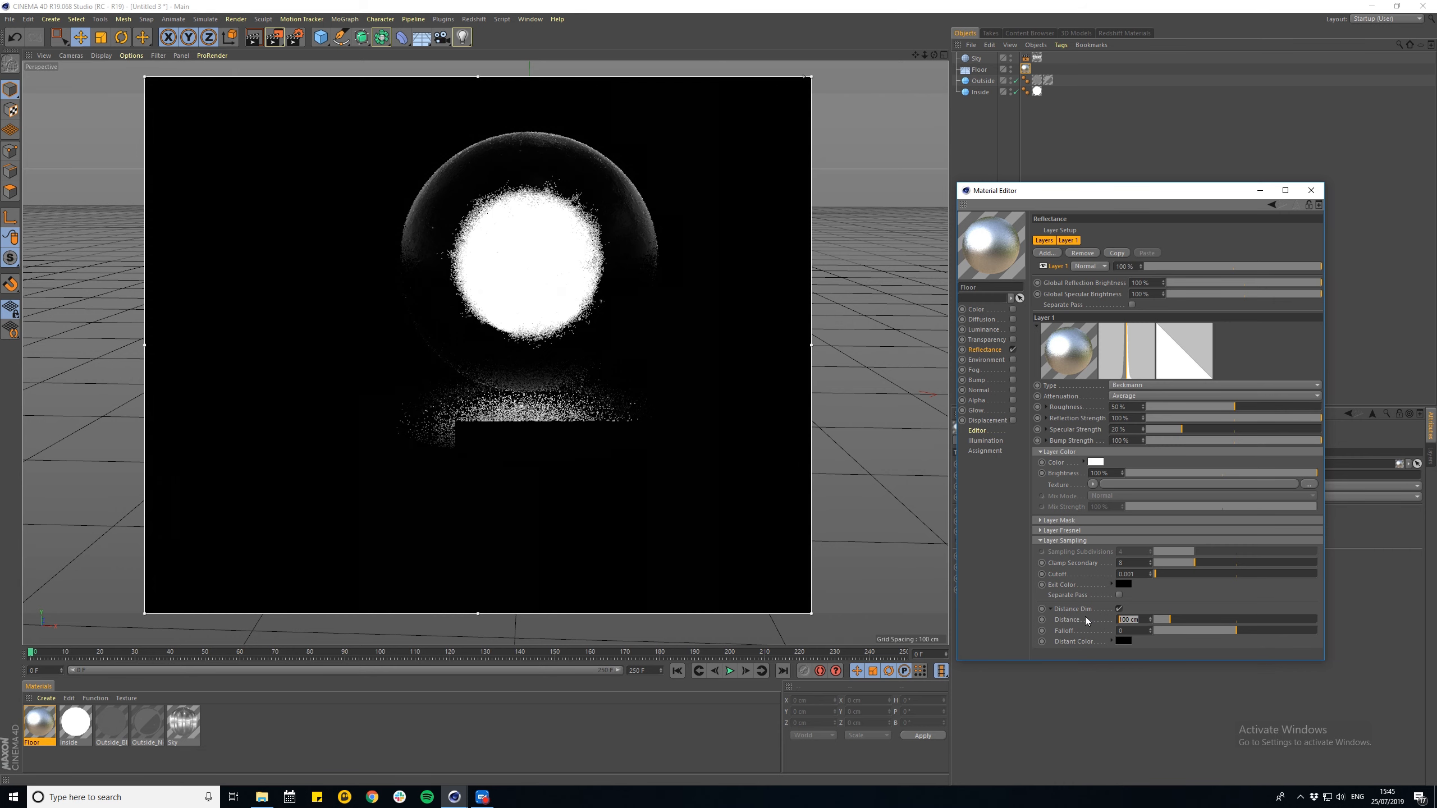
pyautogui.write('500')
pyautogui.press('Return')
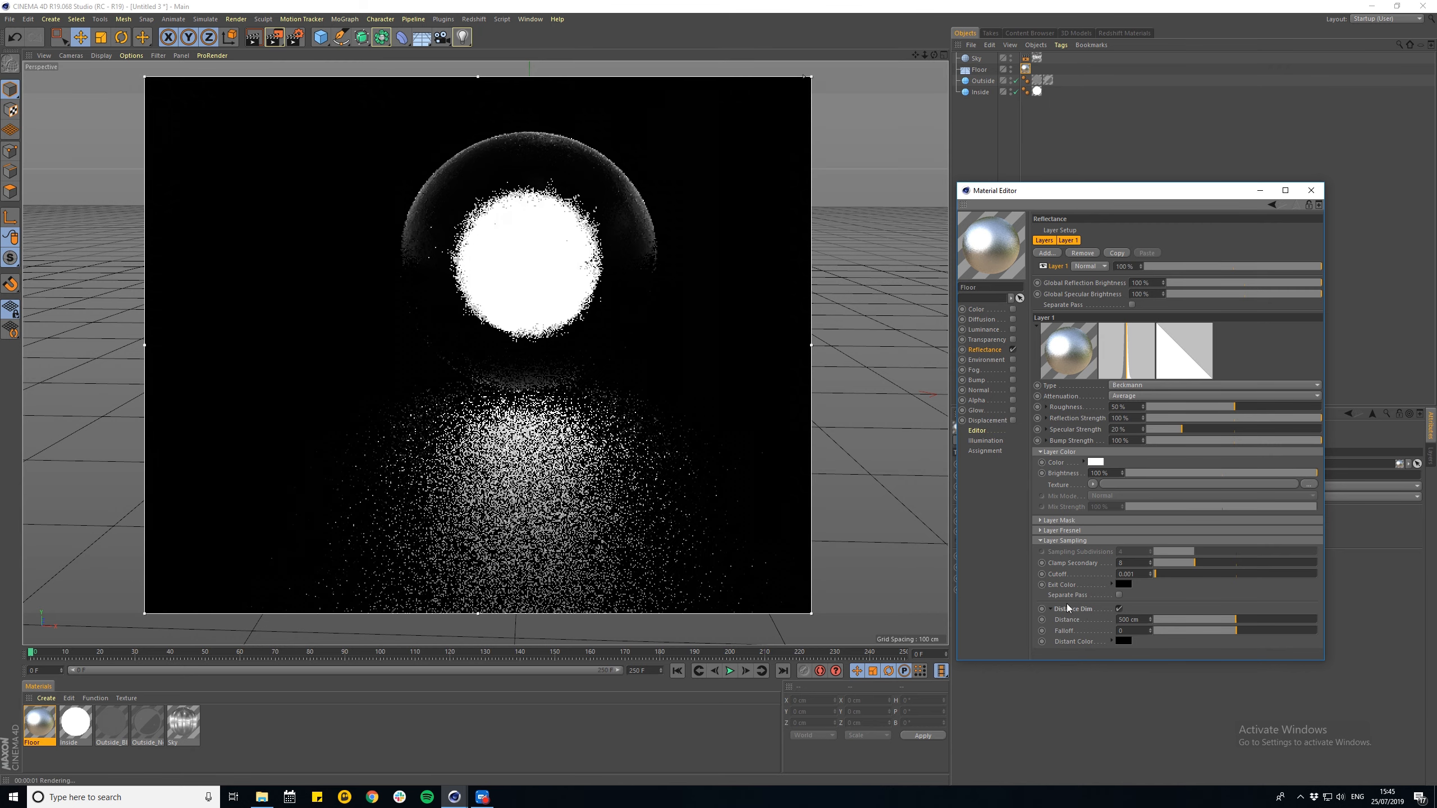
# - Load a Noise shader as the roughness texture of the Floor reflection layer and open the shader's settings
pyautogui.keyDown('alt'); pyautogui.moveTo(656, 482); pyautogui.dragTo(594, 485, button='right'); pyautogui.keyUp('alt')
pyautogui.keyDown('alt'); pyautogui.moveTo(610, 480); pyautogui.dragTo(588, 422, button='middle'); pyautogui.keyUp('alt')
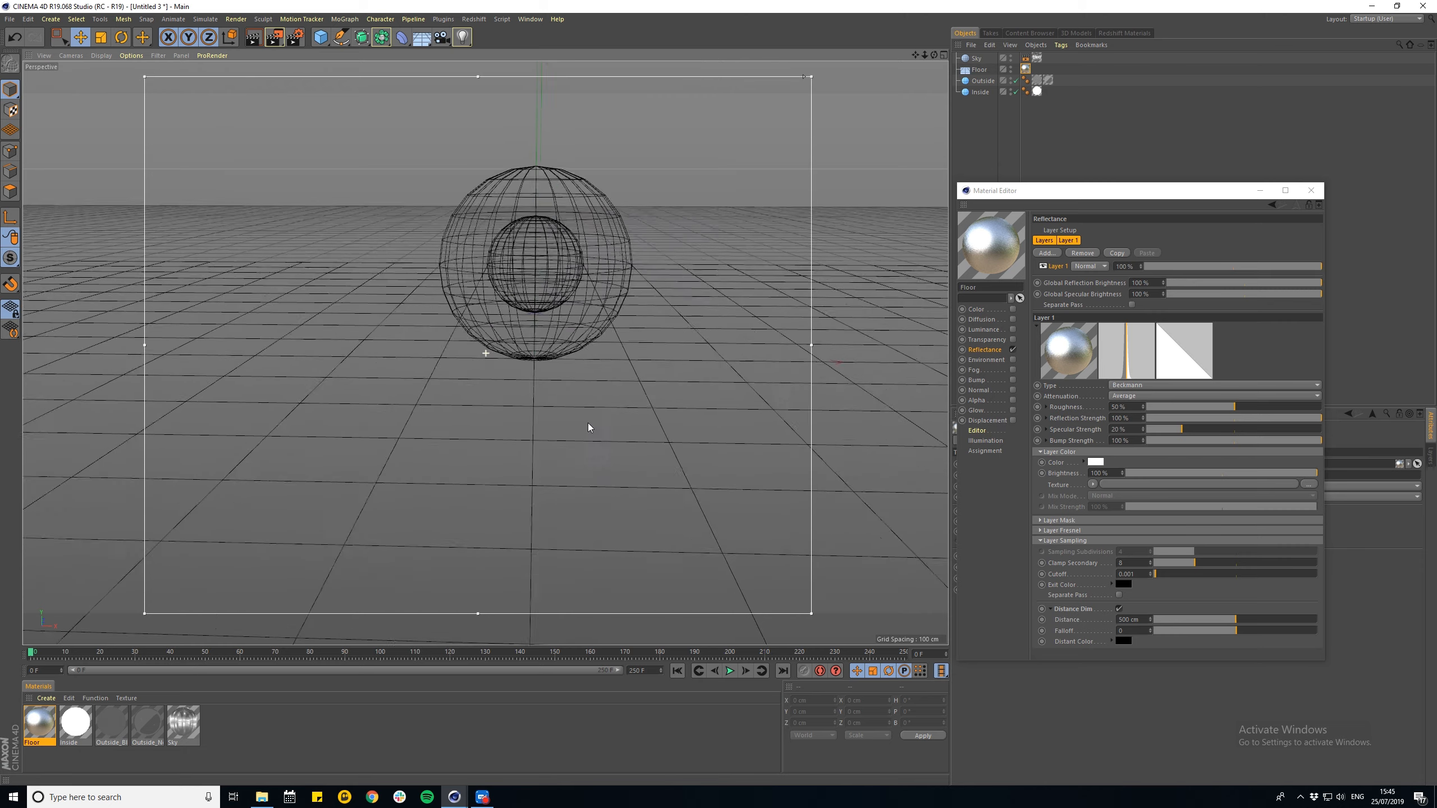
pyautogui.keyDown('alt'); pyautogui.moveTo(588, 428); pyautogui.dragTo(548, 406); pyautogui.keyUp('alt')
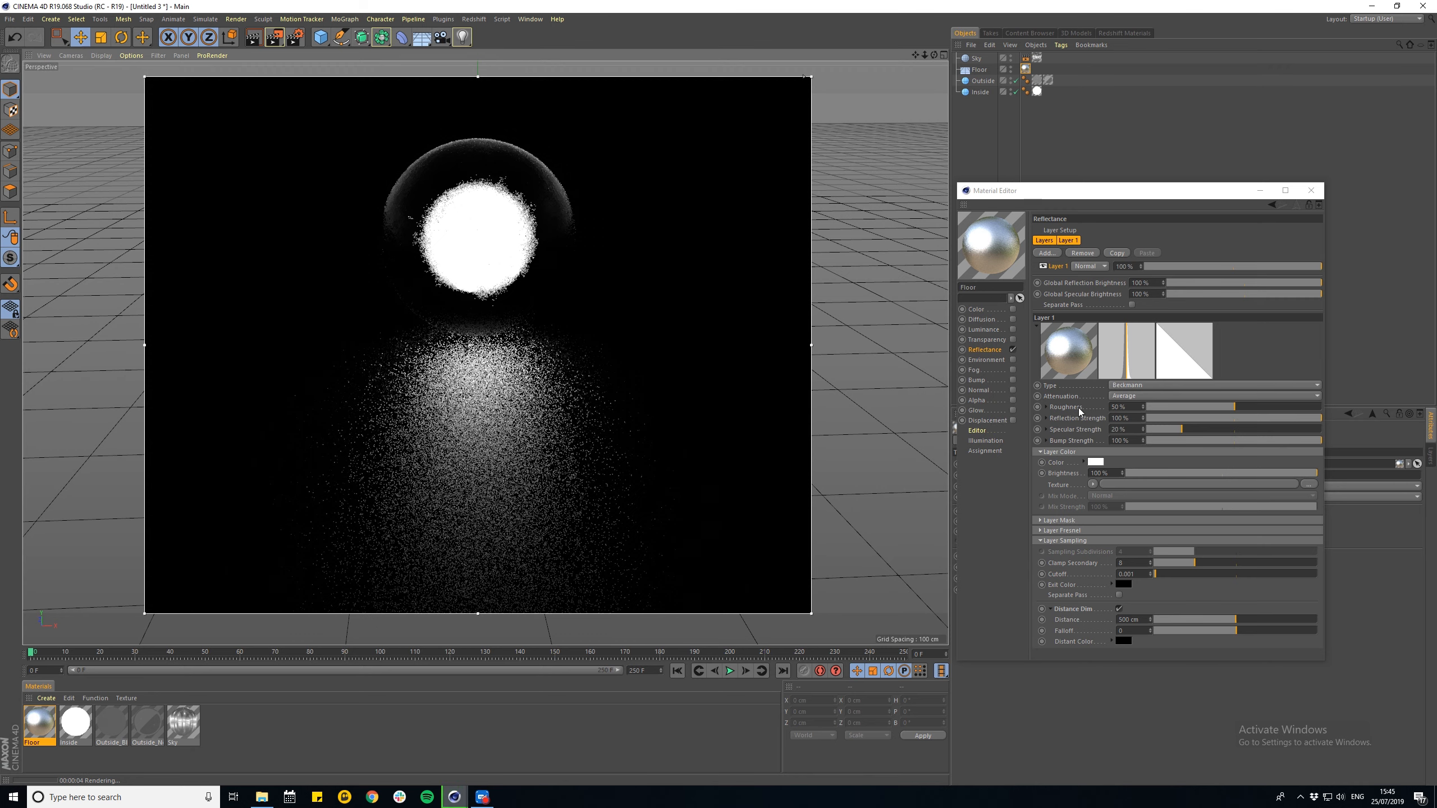
pyautogui.click(1047, 407)
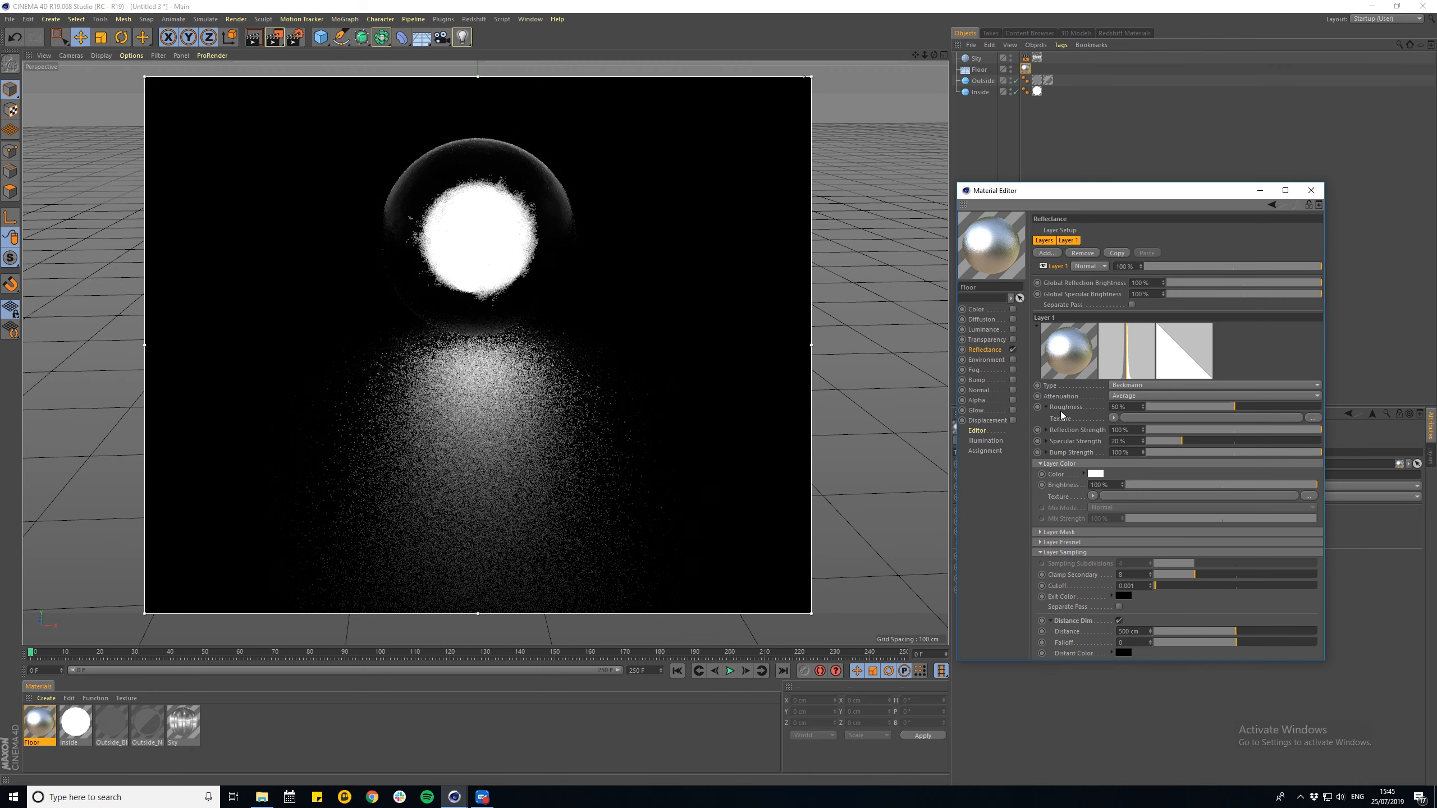
pyautogui.click(1113, 418)
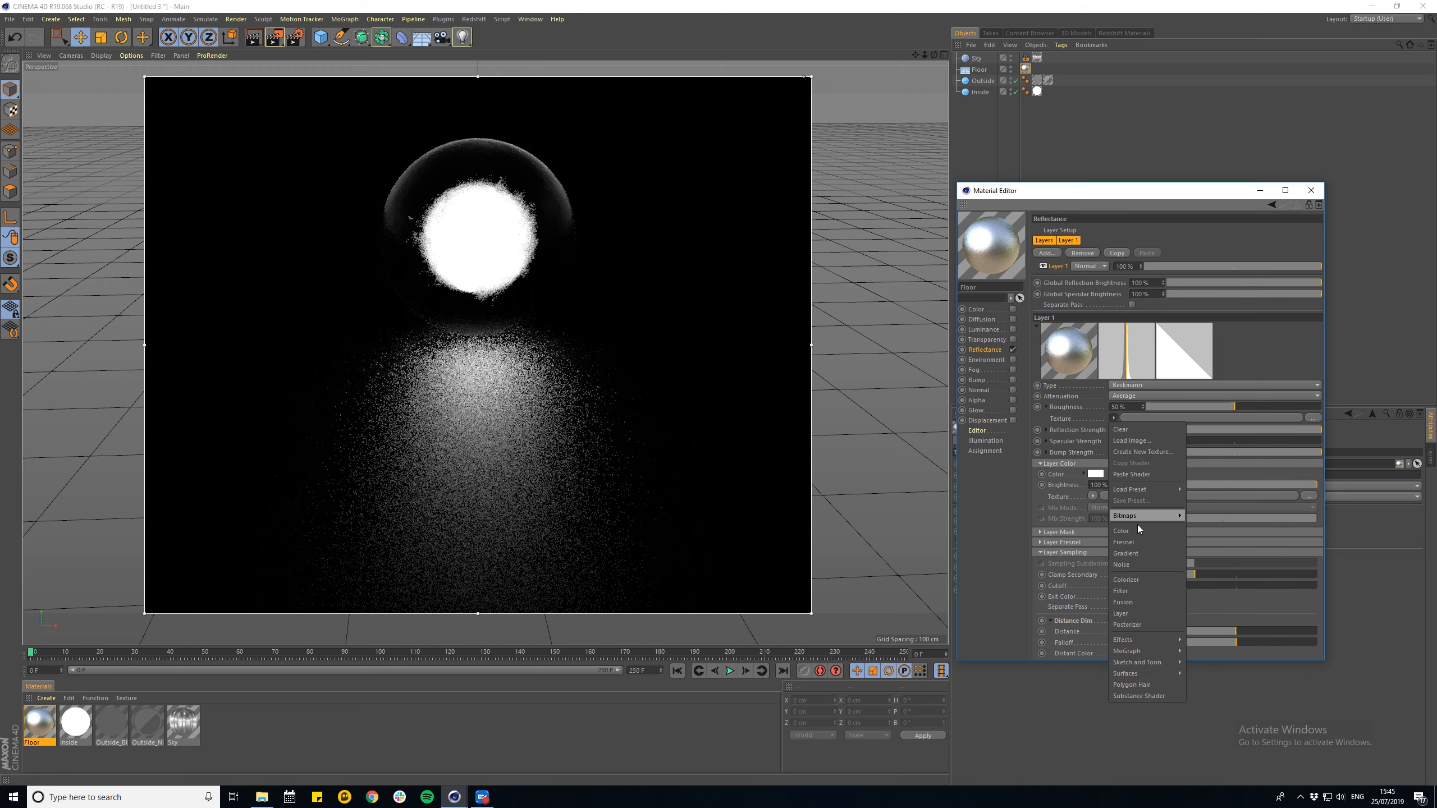
pyautogui.click(1123, 565)
pyautogui.click(1118, 437)
# - Change the roughness noise type to Luka and set its global scale to 1000%
pyautogui.click(1136, 341)
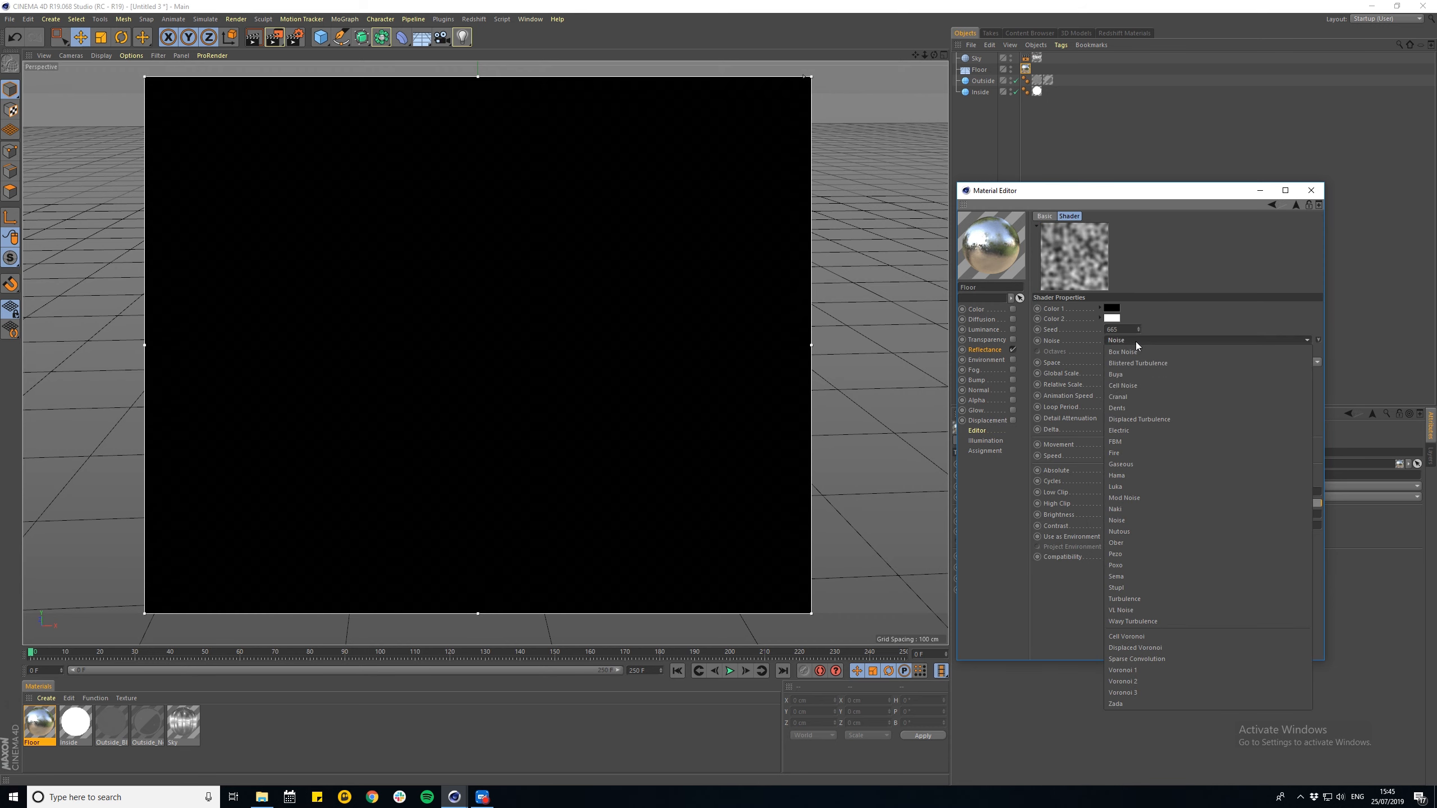
pyautogui.click(1121, 491)
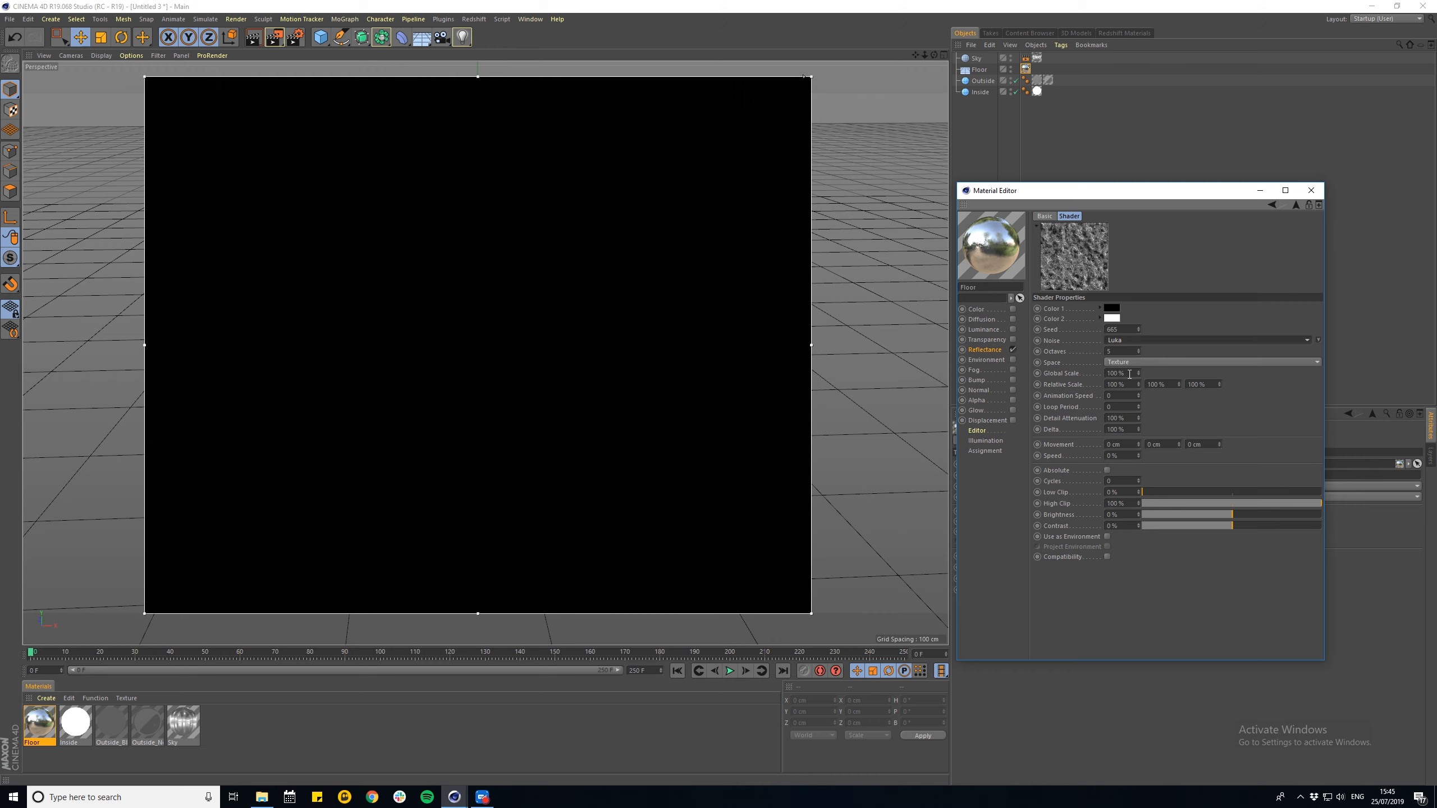
pyautogui.click(1130, 374)
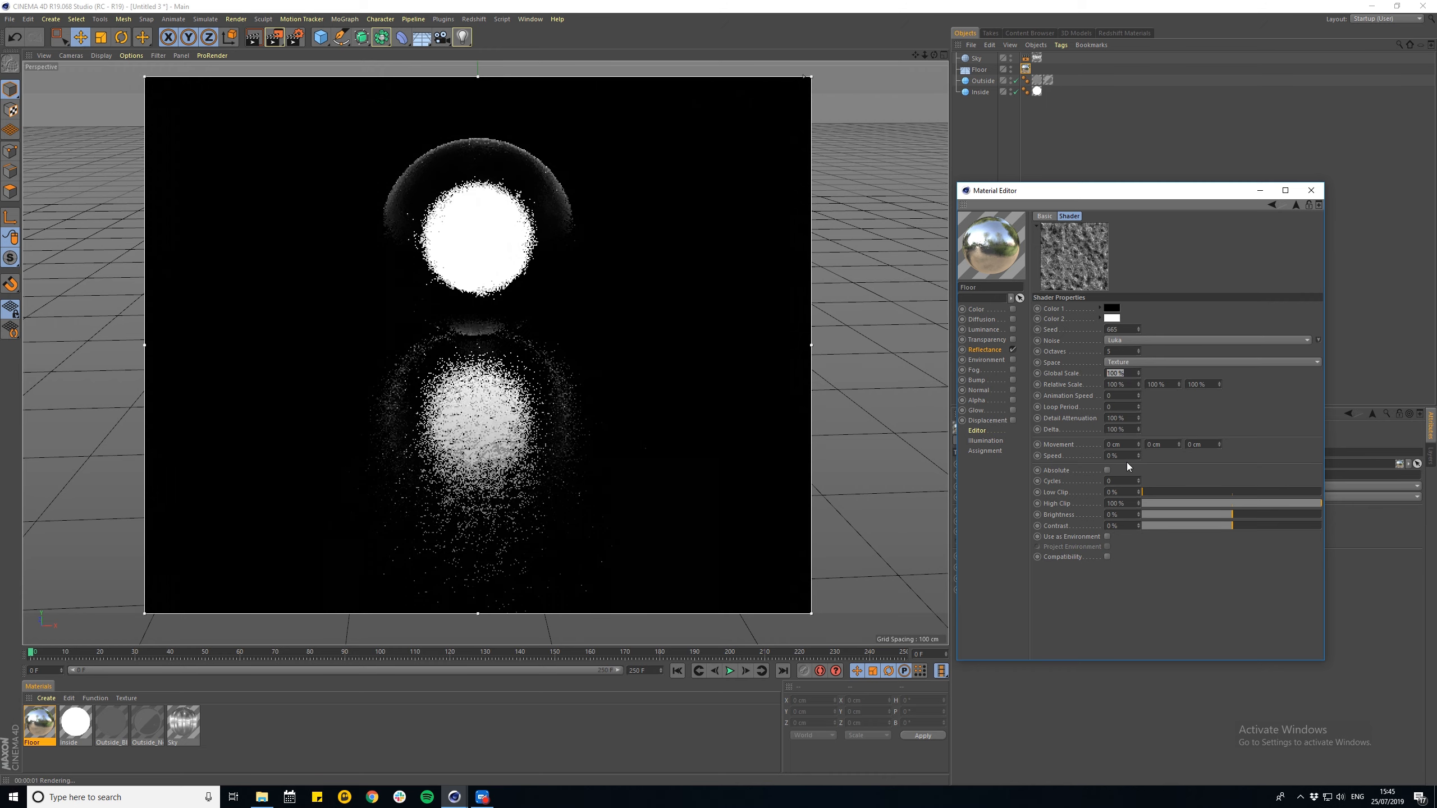
pyautogui.write('1000')
pyautogui.press('Return')
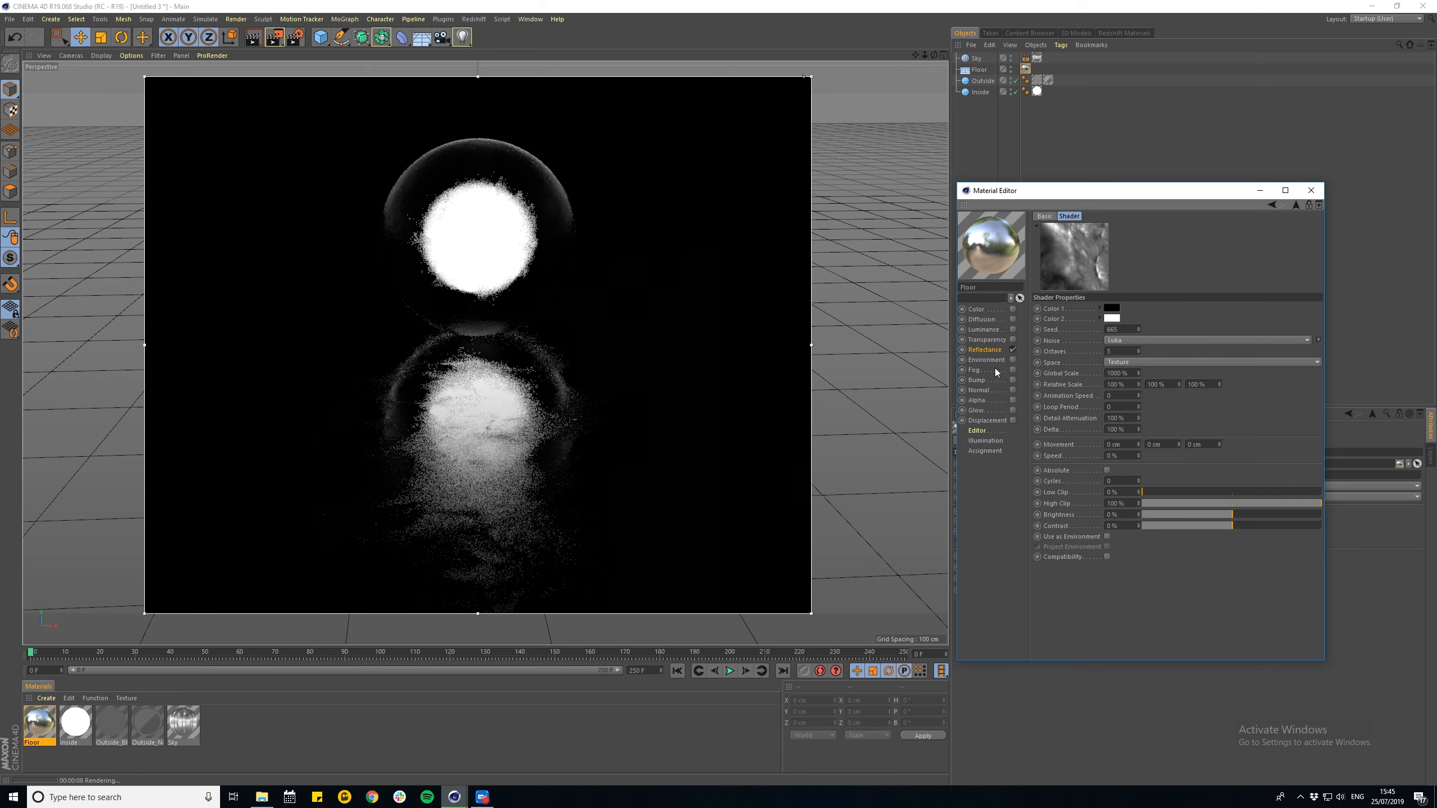
# - Enable the Floor material's Bump channel with a copy of the roughness noise as its texture, and open that noise's settings
pyautogui.click(1003, 351)
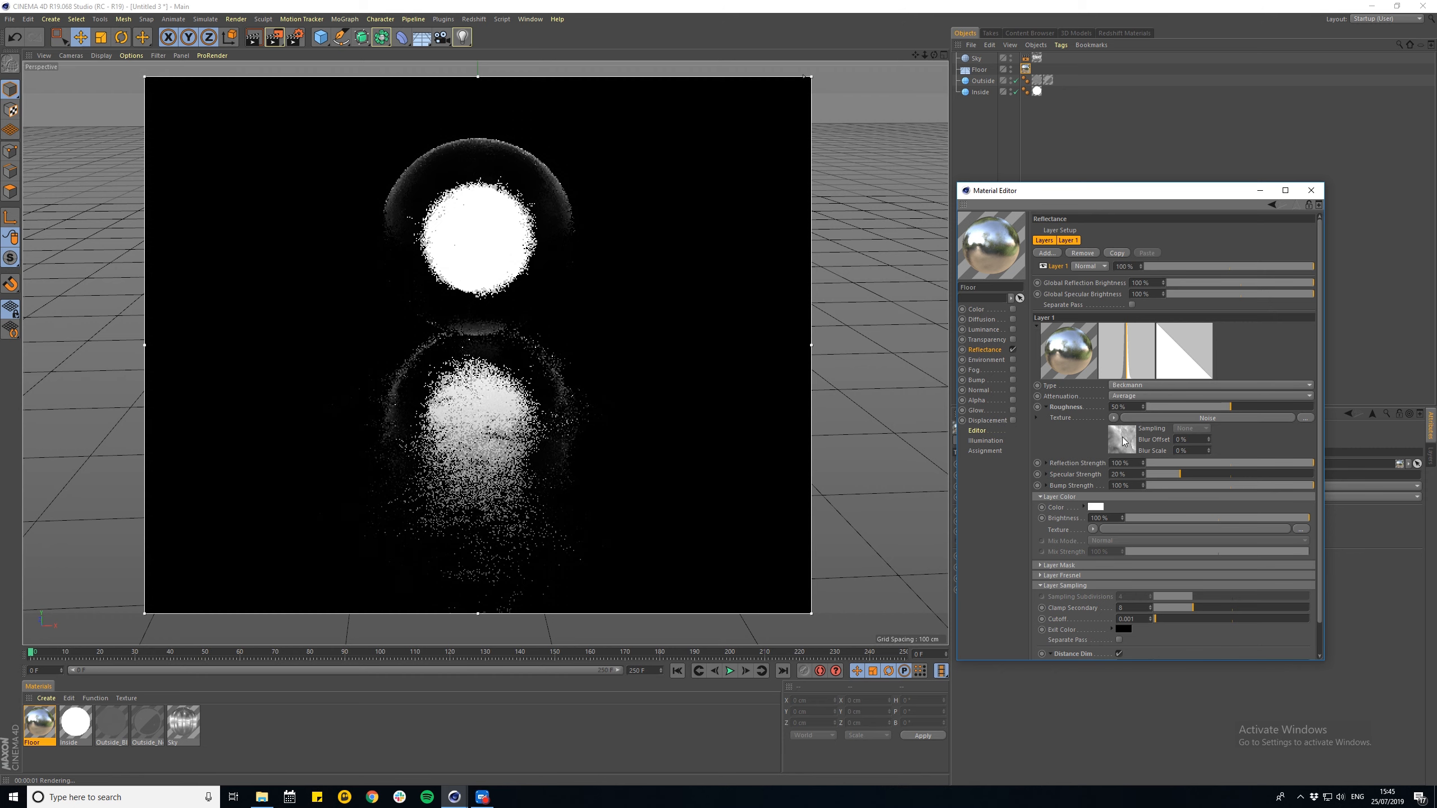
pyautogui.moveTo(1125, 442); pyautogui.dragTo(1104, 435)
pyautogui.moveTo(985, 391)
pyautogui.mouseDown()
pyautogui.moveTo(990, 403)
pyautogui.moveTo(980, 382)
pyautogui.mouseUp()
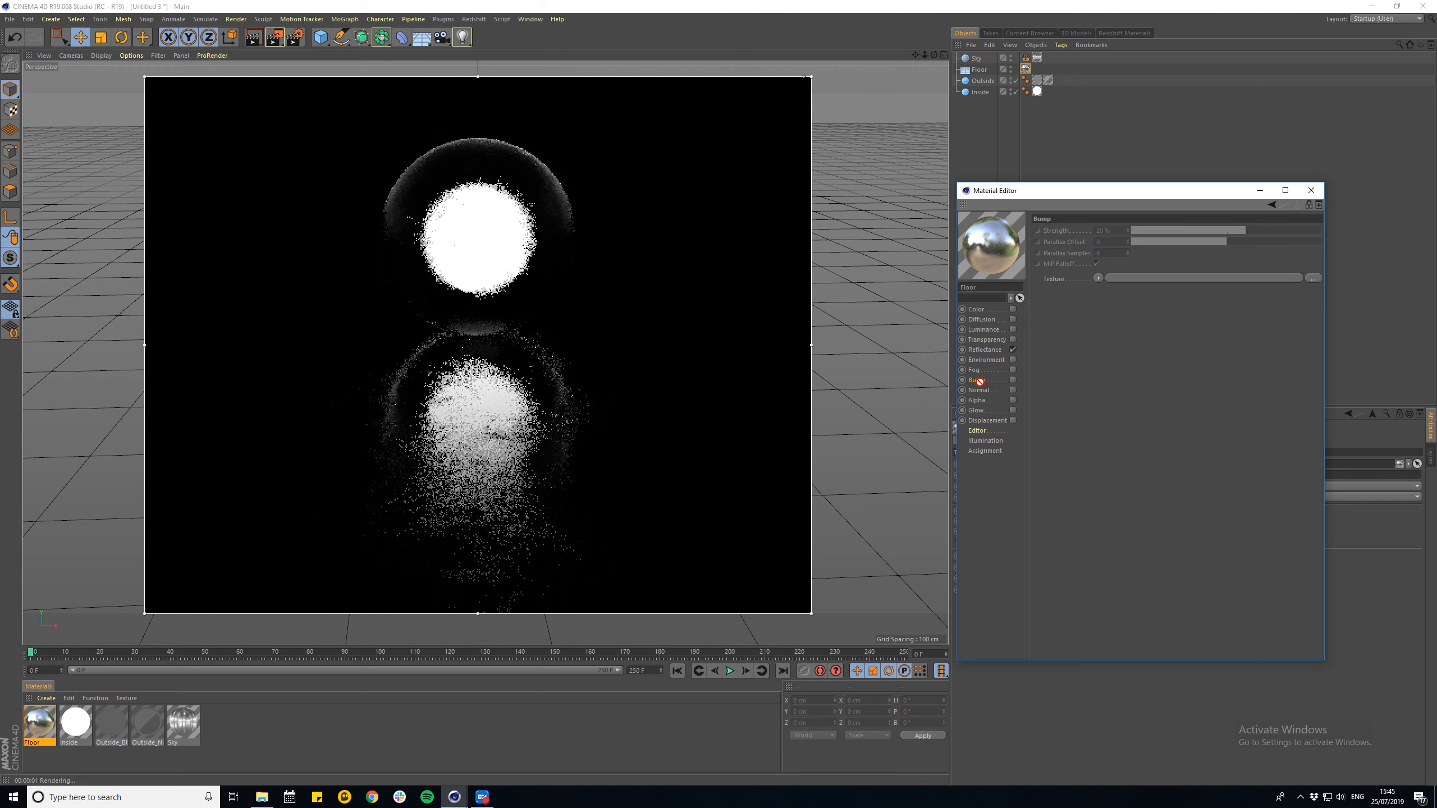
pyautogui.moveTo(1128, 287); pyautogui.dragTo(1129, 278)
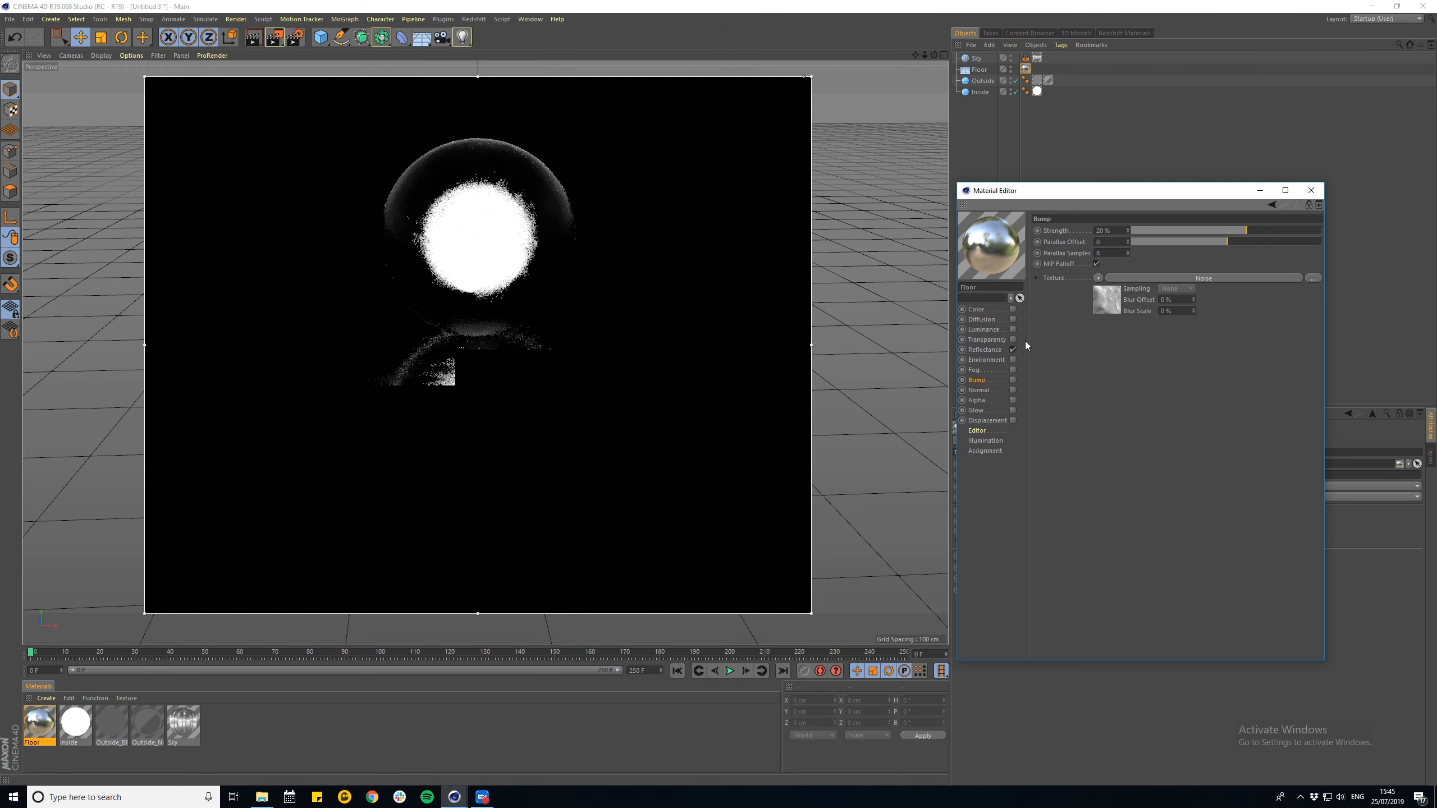
pyautogui.click(1013, 381)
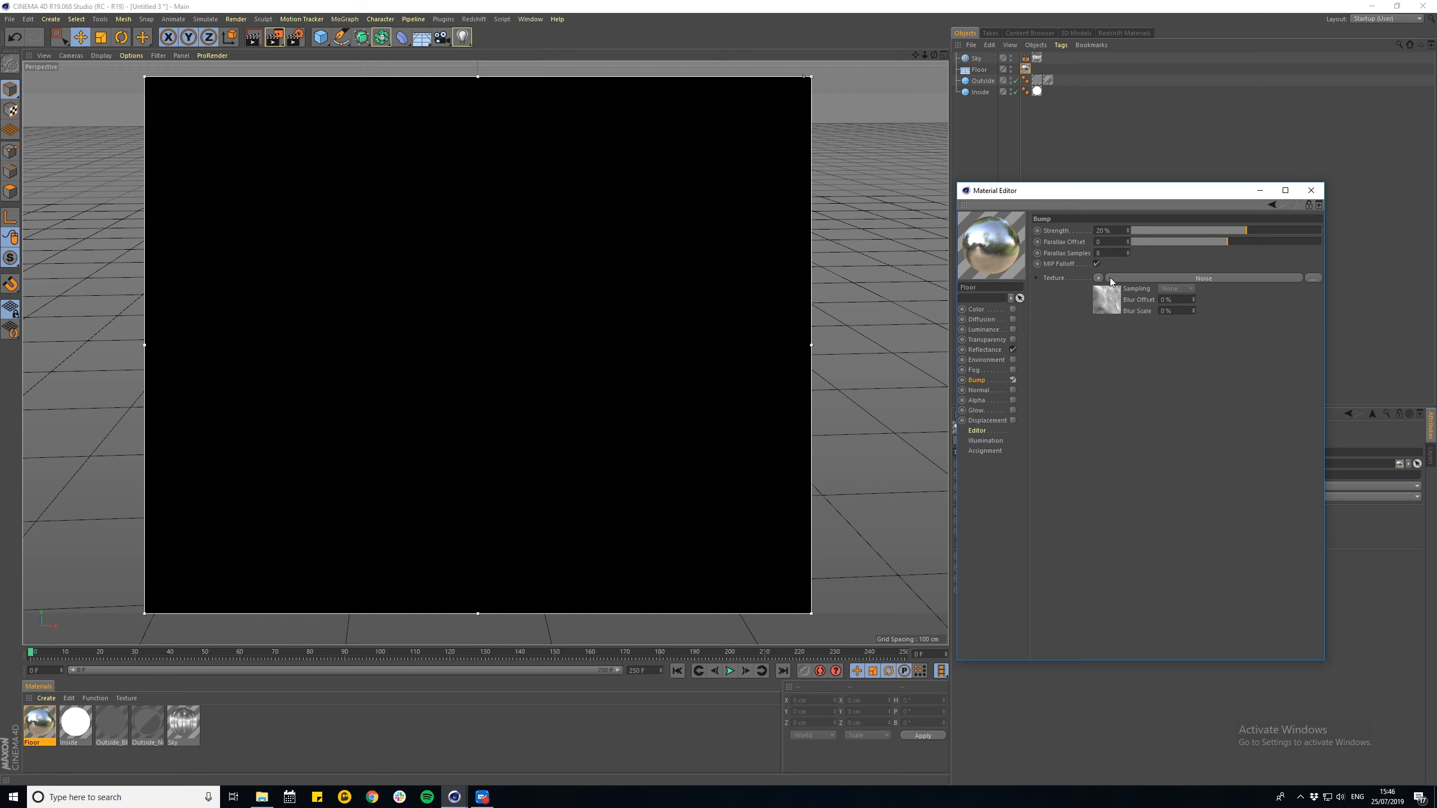
pyautogui.click(1108, 292)
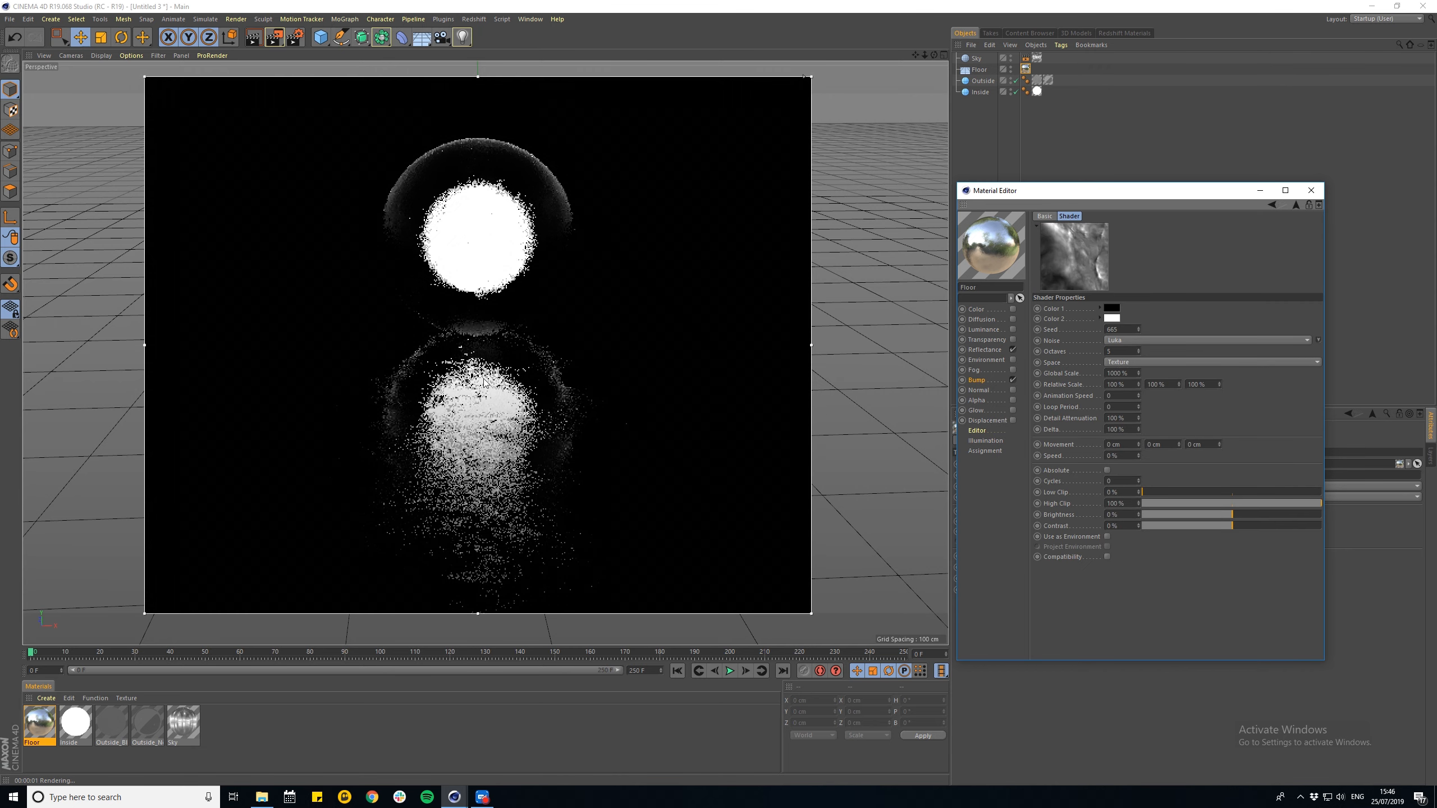
# - Return to the Floor's Bump settings and frame the spheres and their floor reflection more closely in the perspective render preview
pyautogui.click(989, 381)
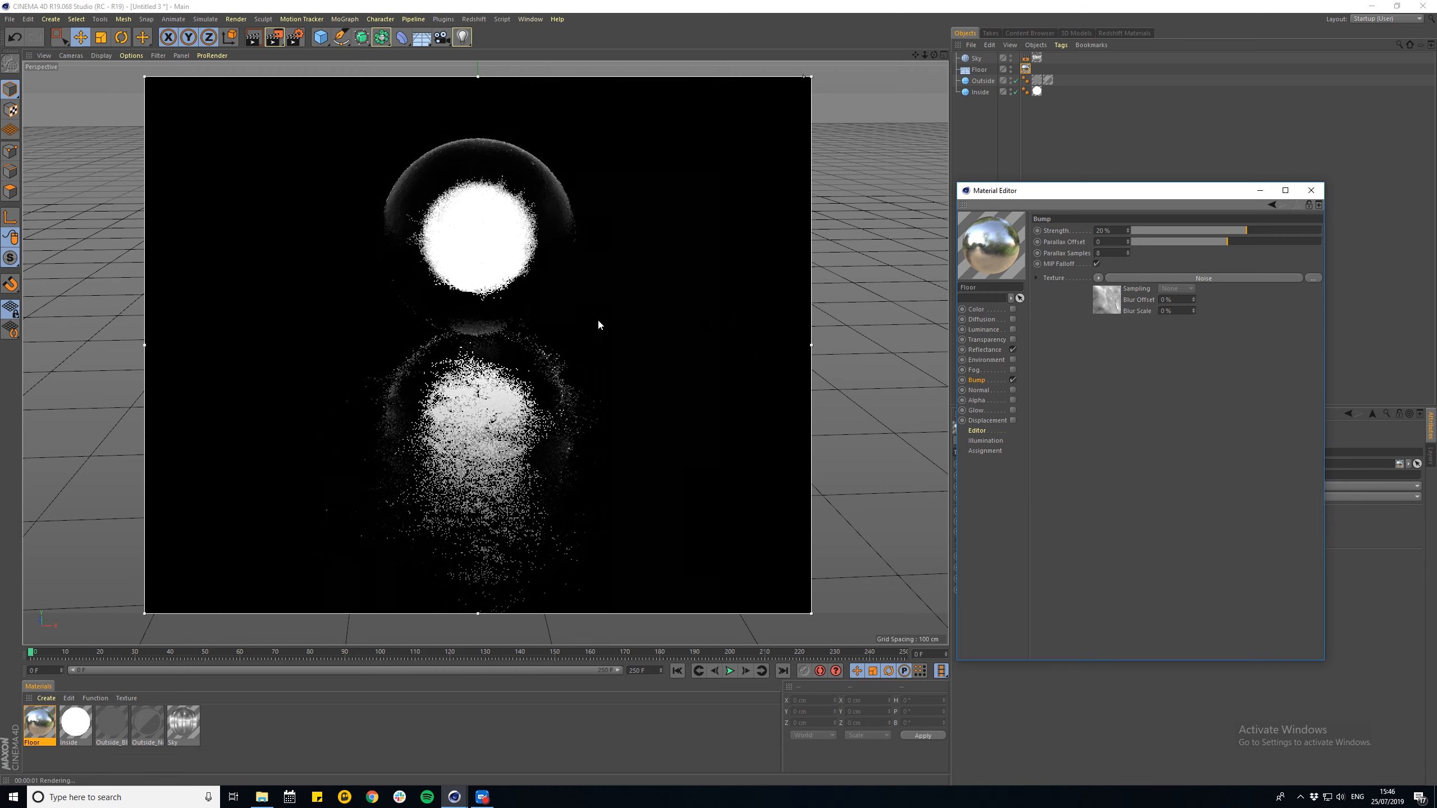
pyautogui.keyDown('alt'); pyautogui.moveTo(487, 246); pyautogui.dragTo(523, 218, button='right'); pyautogui.keyUp('alt')
pyautogui.keyDown('alt'); pyautogui.moveTo(524, 218); pyautogui.dragTo(504, 334, button='middle'); pyautogui.keyUp('alt')
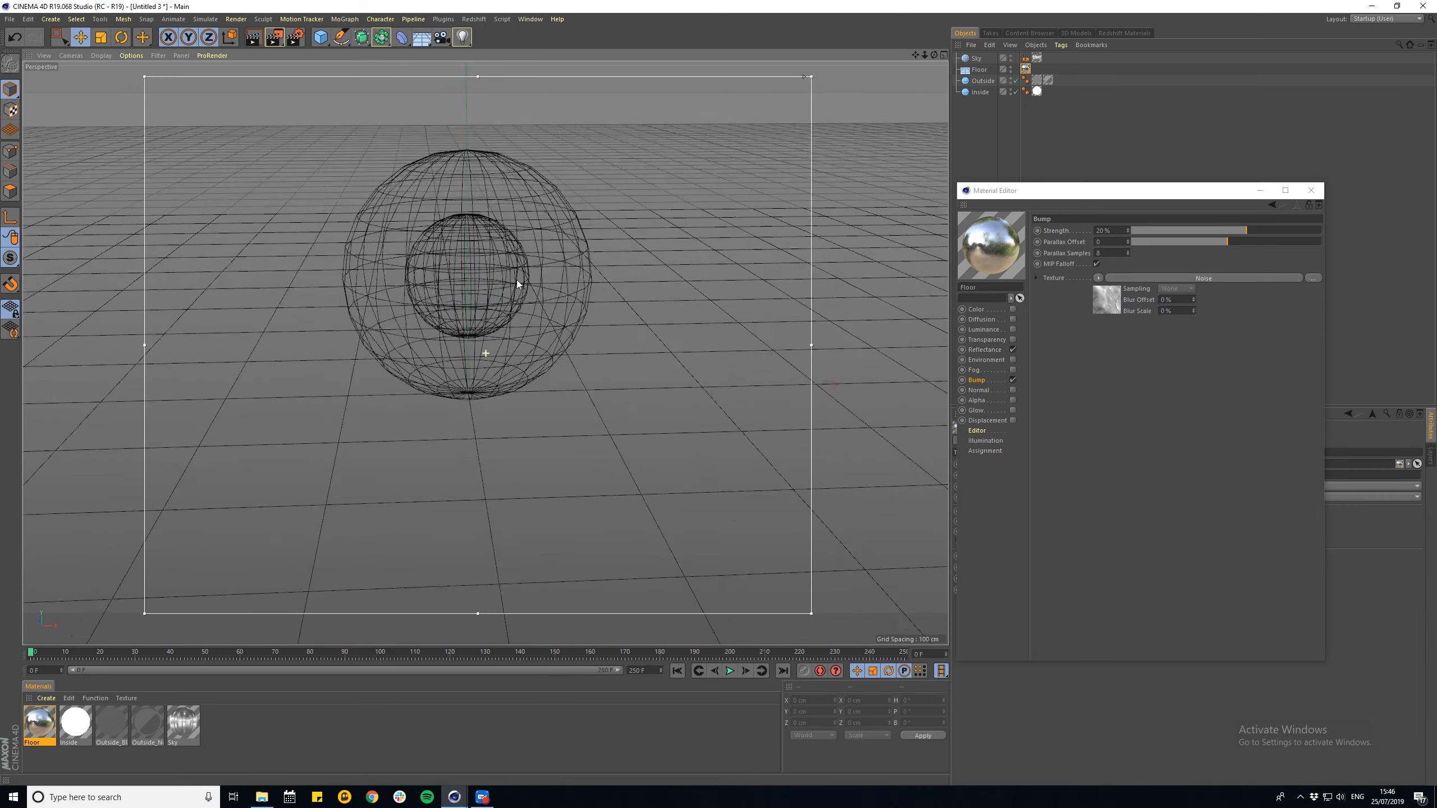
pyautogui.keyDown('alt'); pyautogui.moveTo(503, 334); pyautogui.dragTo(481, 314); pyautogui.keyUp('alt')
pyautogui.keyDown('alt'); pyautogui.moveTo(475, 329); pyautogui.dragTo(497, 331, button='right'); pyautogui.keyUp('alt')
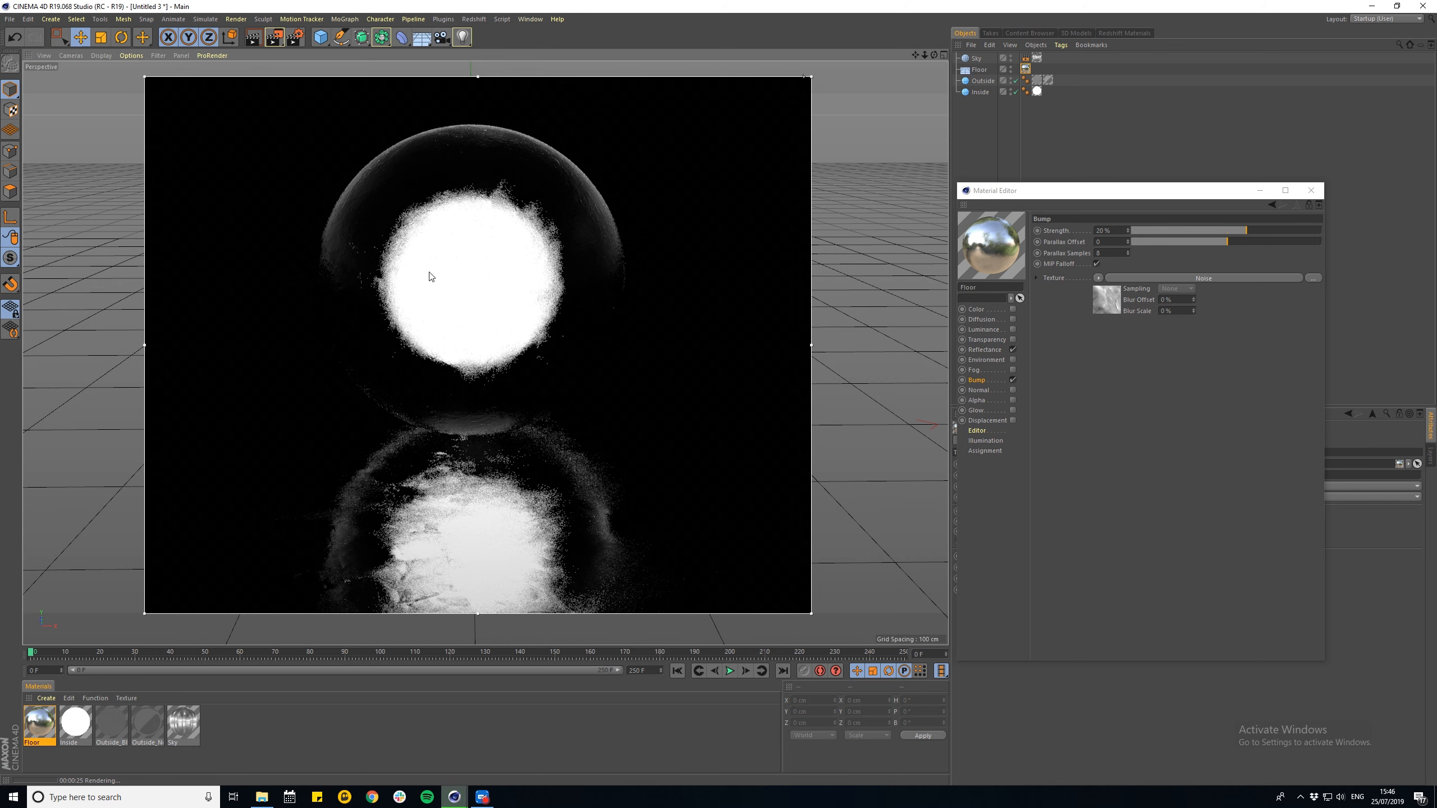
# - Open the finished render in the Picture Viewer and examine it against the live preview of the spheres
pyautogui.hotkey('shift', 'F6')
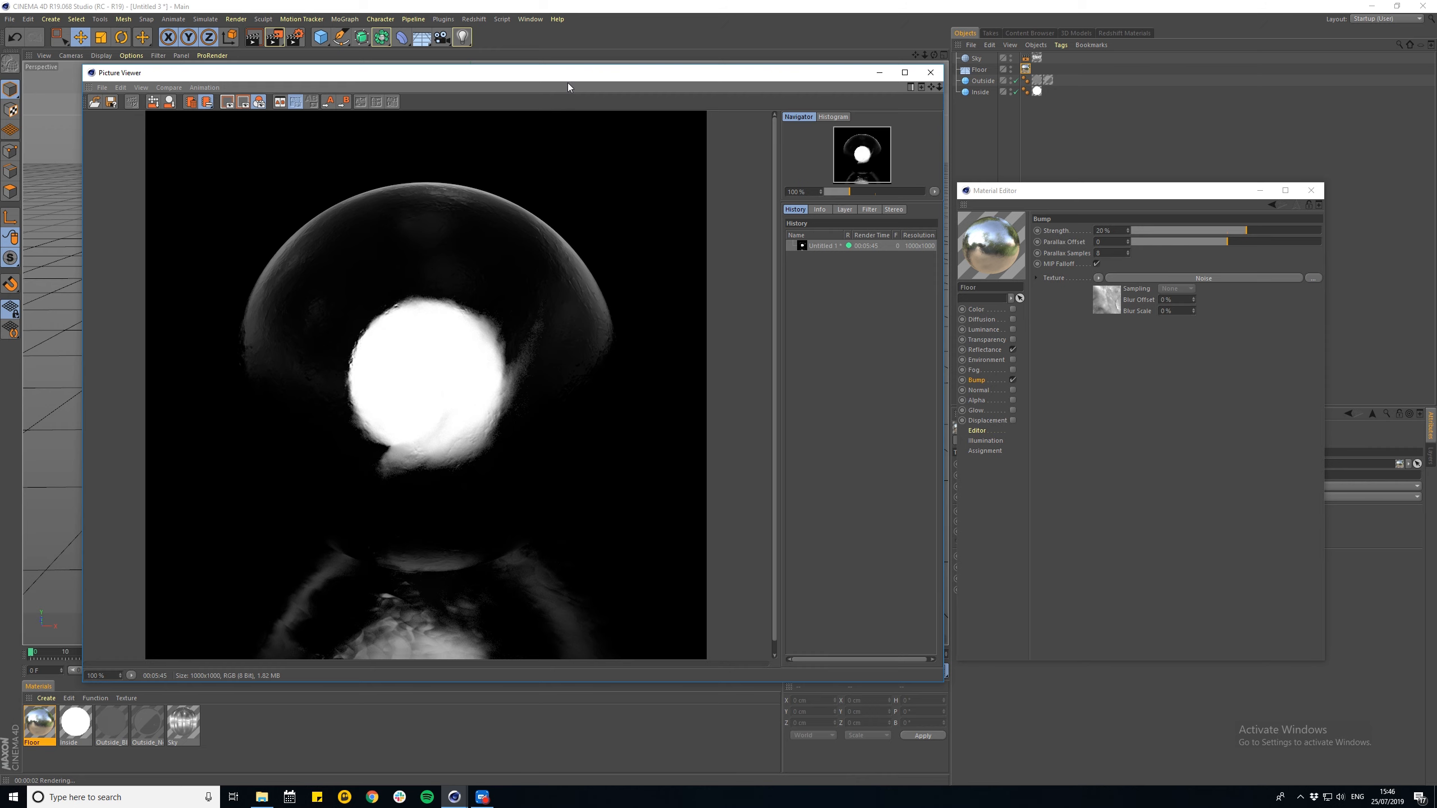
pyautogui.moveTo(568, 84); pyautogui.dragTo(572, 374)
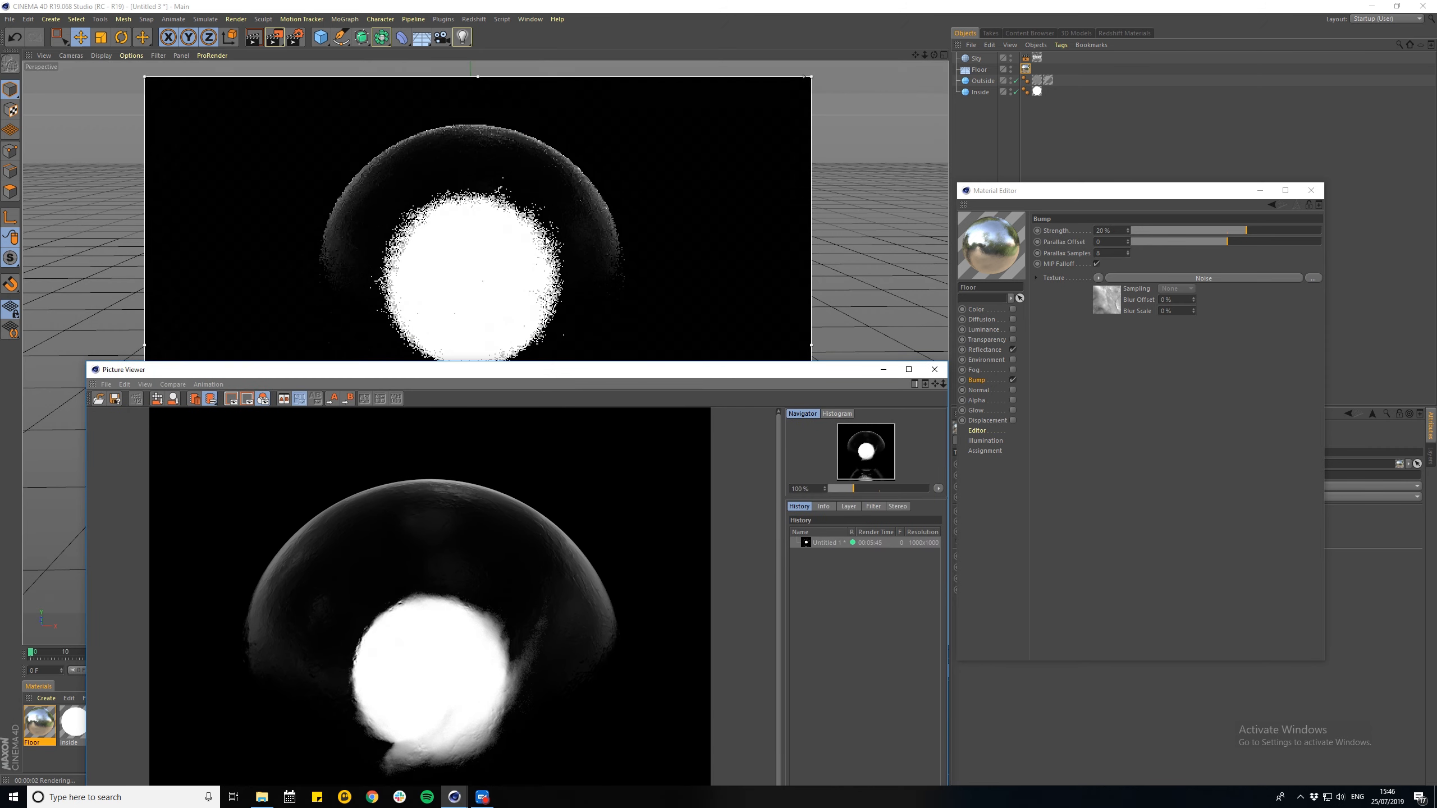
pyautogui.moveTo(557, 368); pyautogui.dragTo(613, 117)
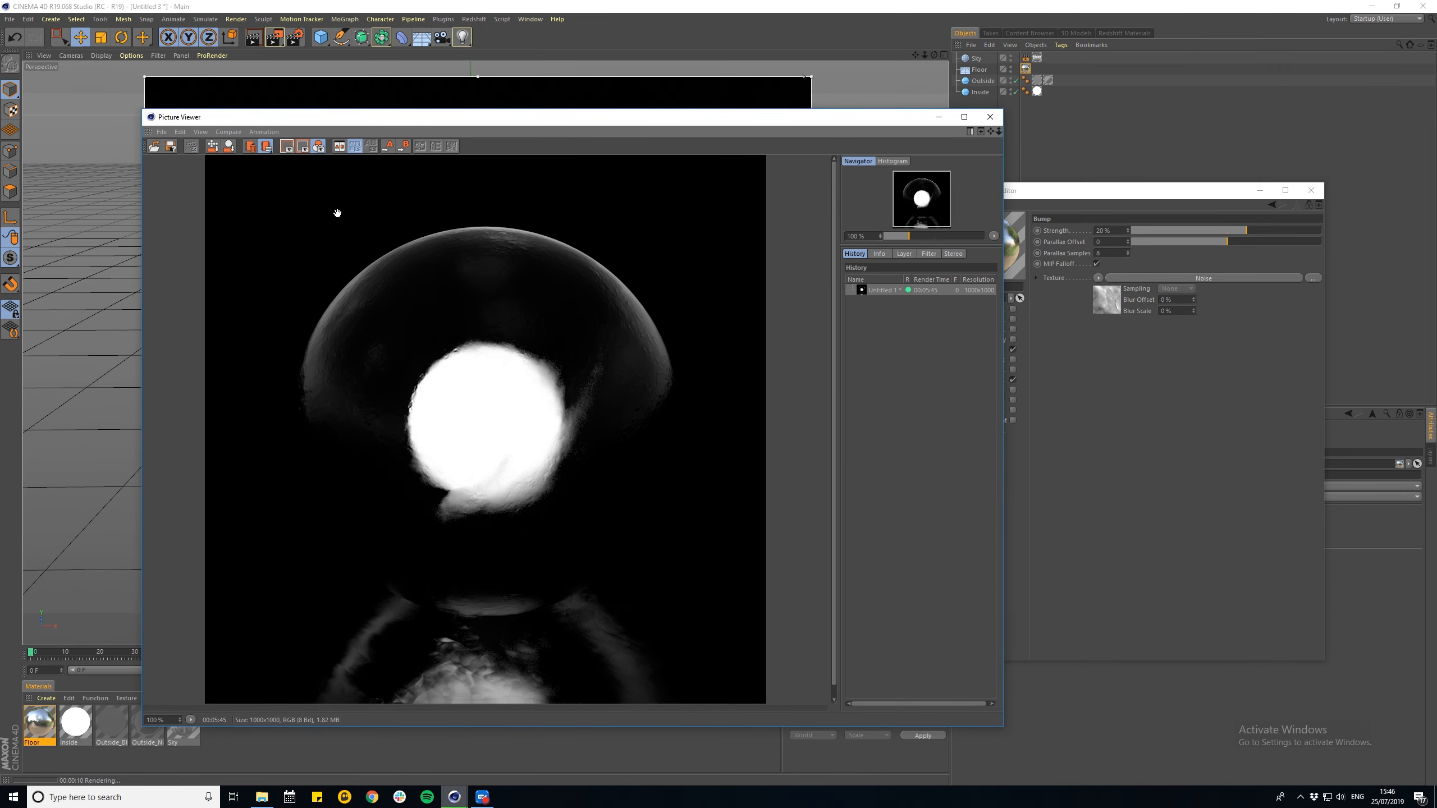
pyautogui.moveTo(375, 119); pyautogui.dragTo(333, 243)
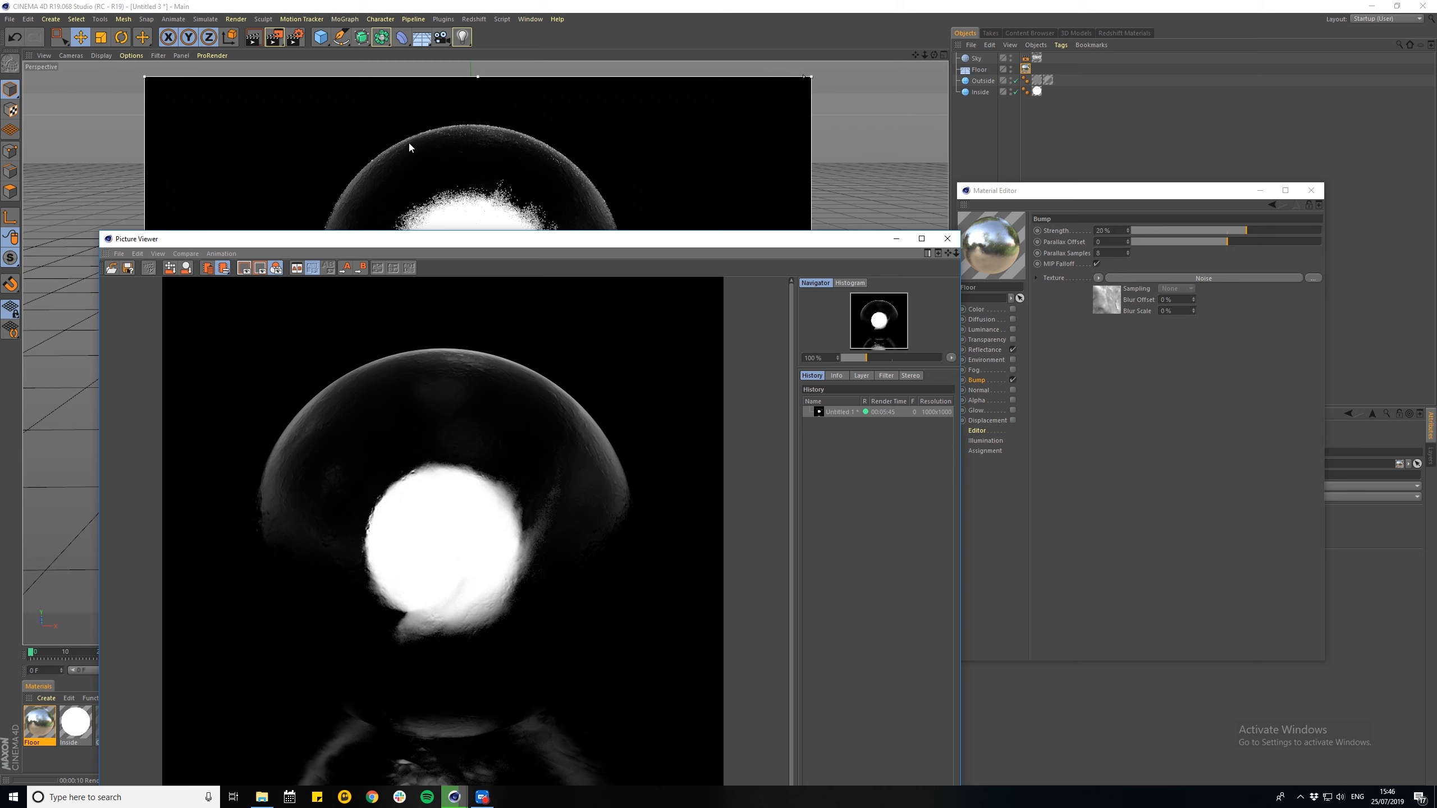
# - Try the Adaptive sampler in the Physical render settings, restore Progressive, and close the settings
pyautogui.click(295, 37)
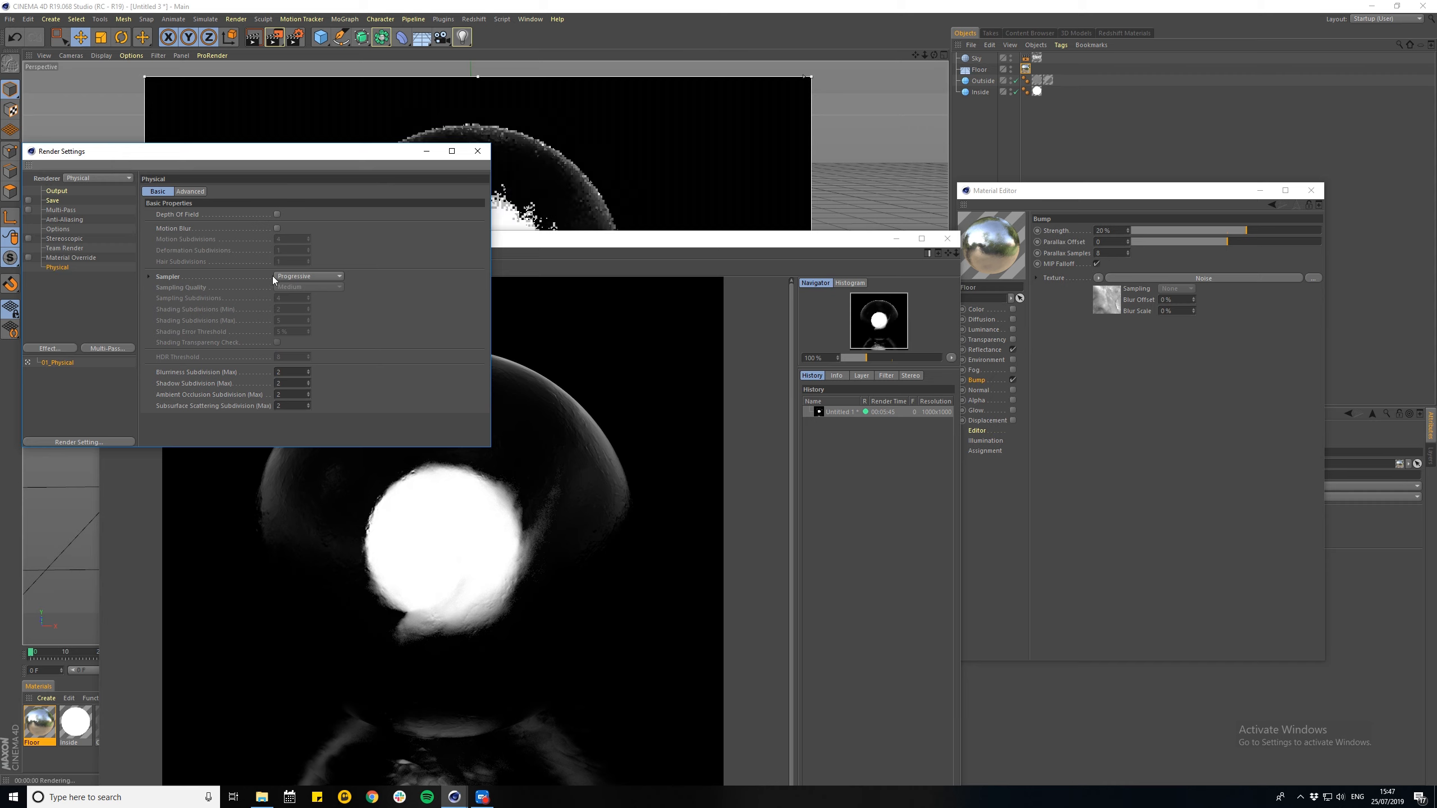
pyautogui.click(298, 276)
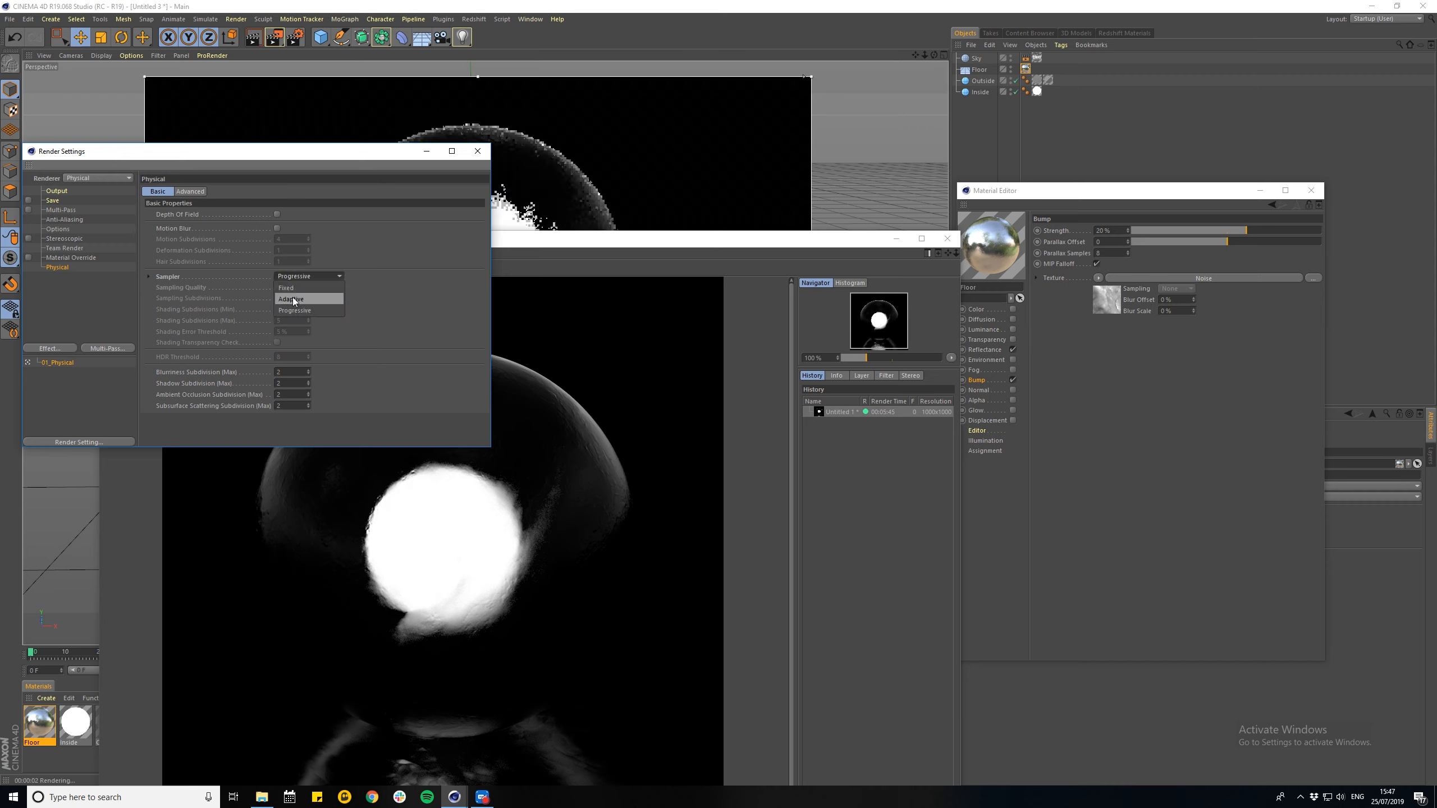
pyautogui.click(292, 299)
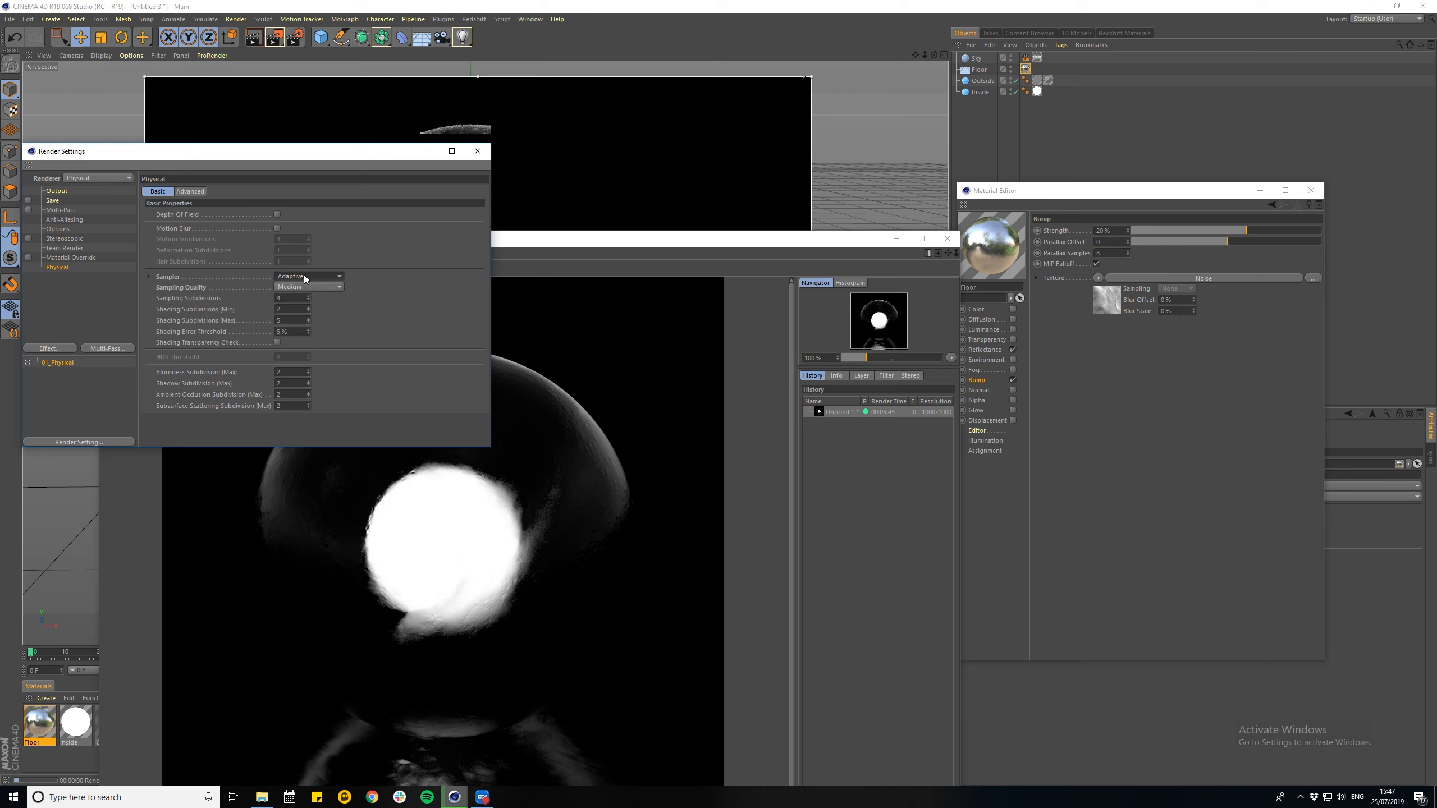
pyautogui.click(299, 310)
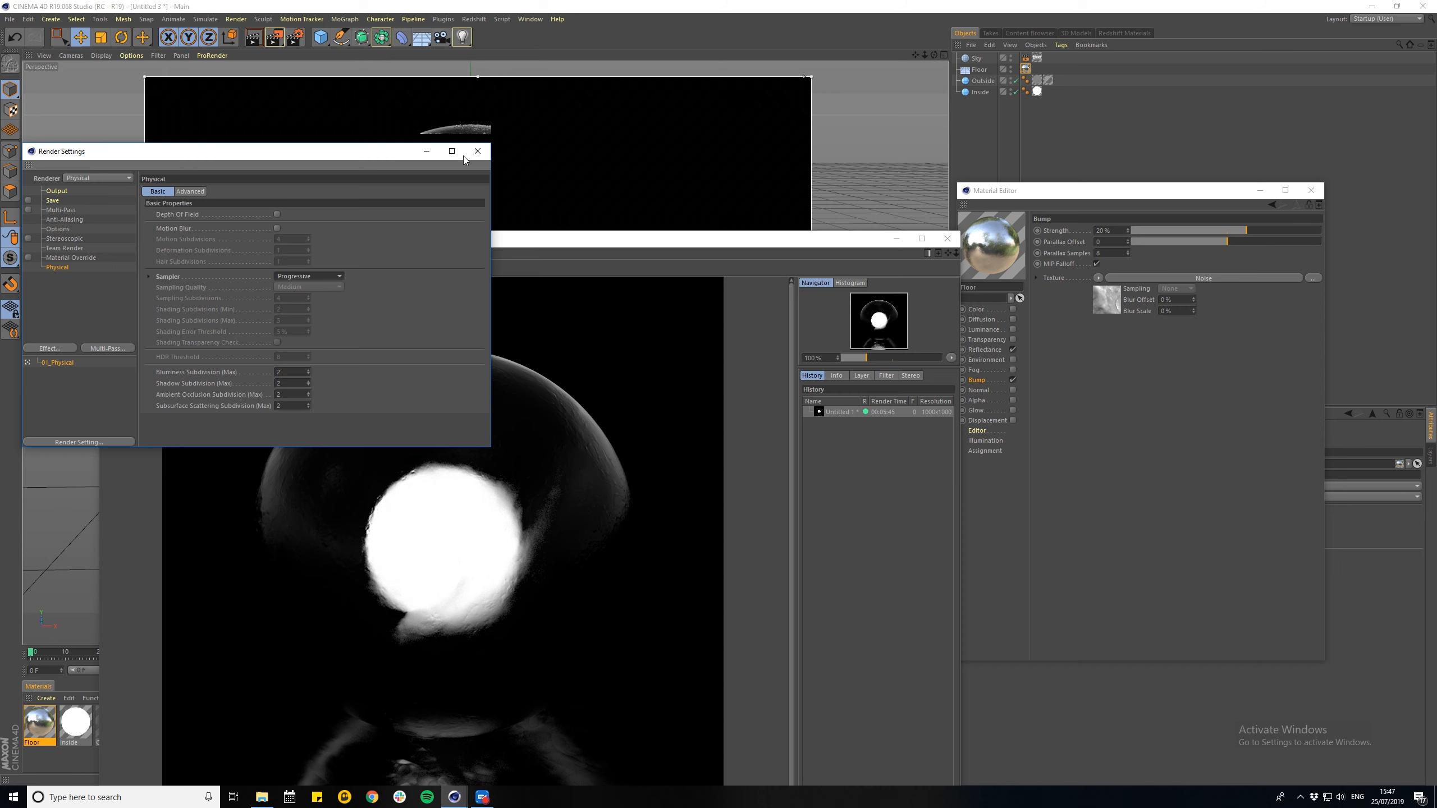
pyautogui.click(478, 151)
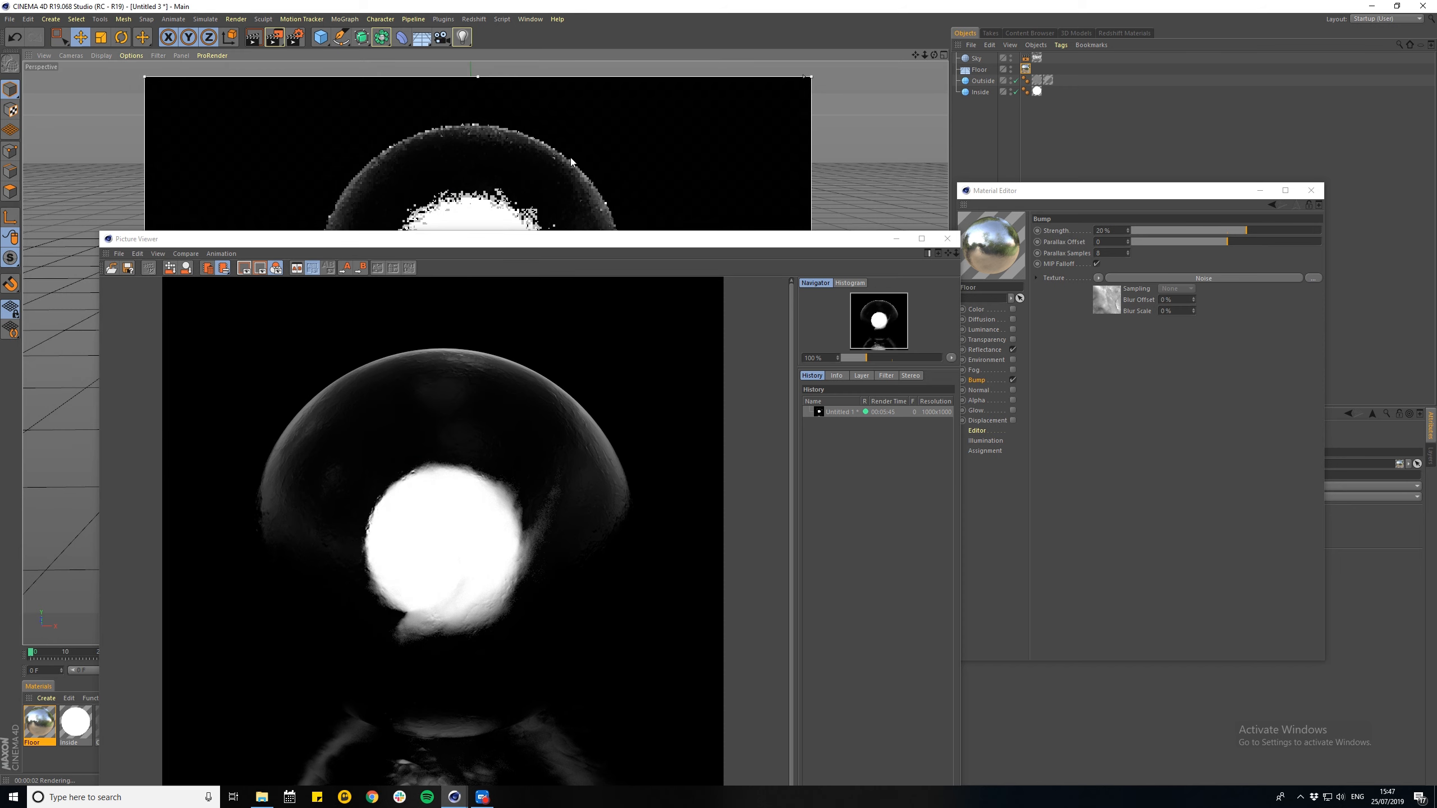
# - Place the Picture Viewer beside the live preview to compare the finished render's noise and reflection with it
pyautogui.moveTo(623, 239); pyautogui.dragTo(1087, 214)
pyautogui.moveTo(1086, 165); pyautogui.dragTo(1141, 86)
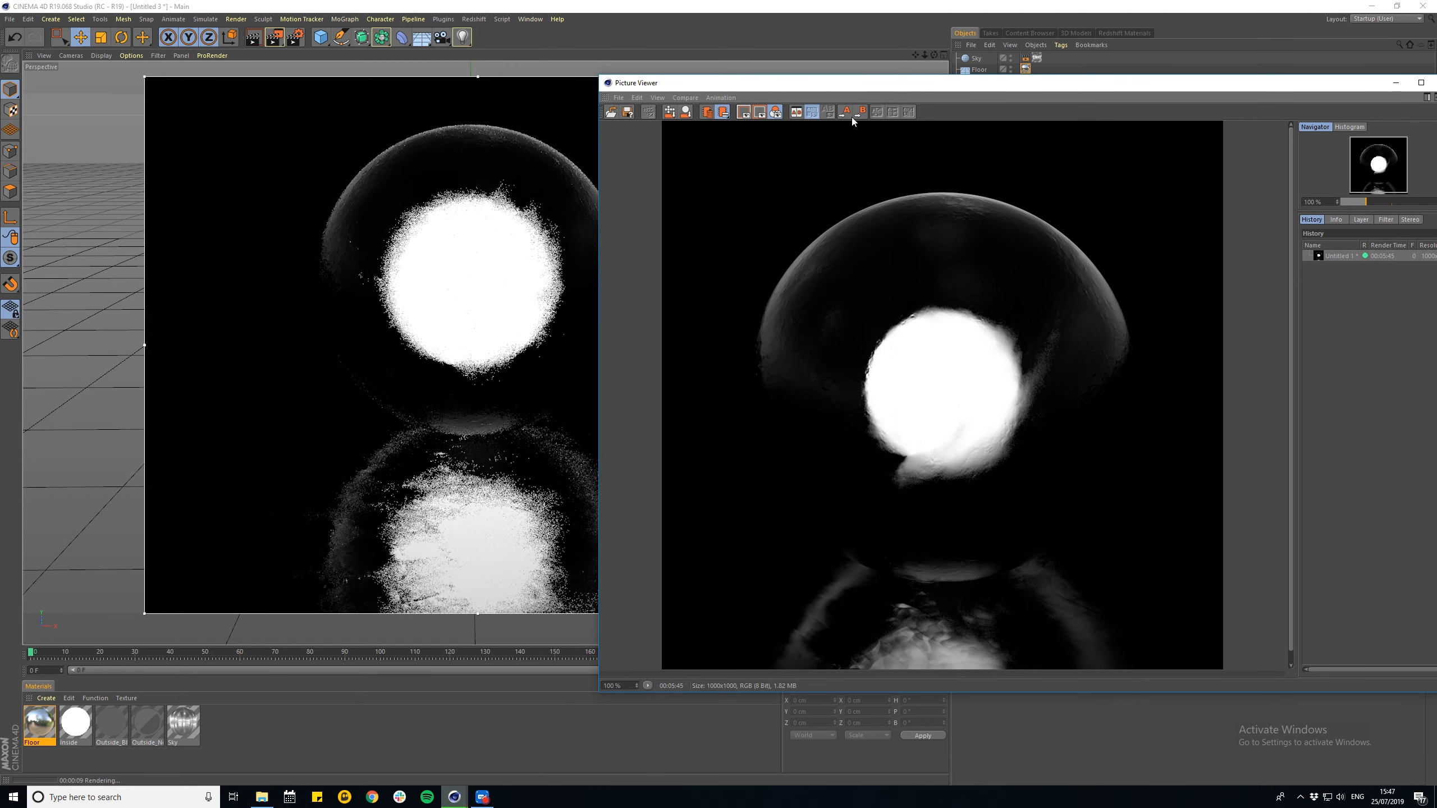
pyautogui.moveTo(936, 84); pyautogui.dragTo(877, 59)
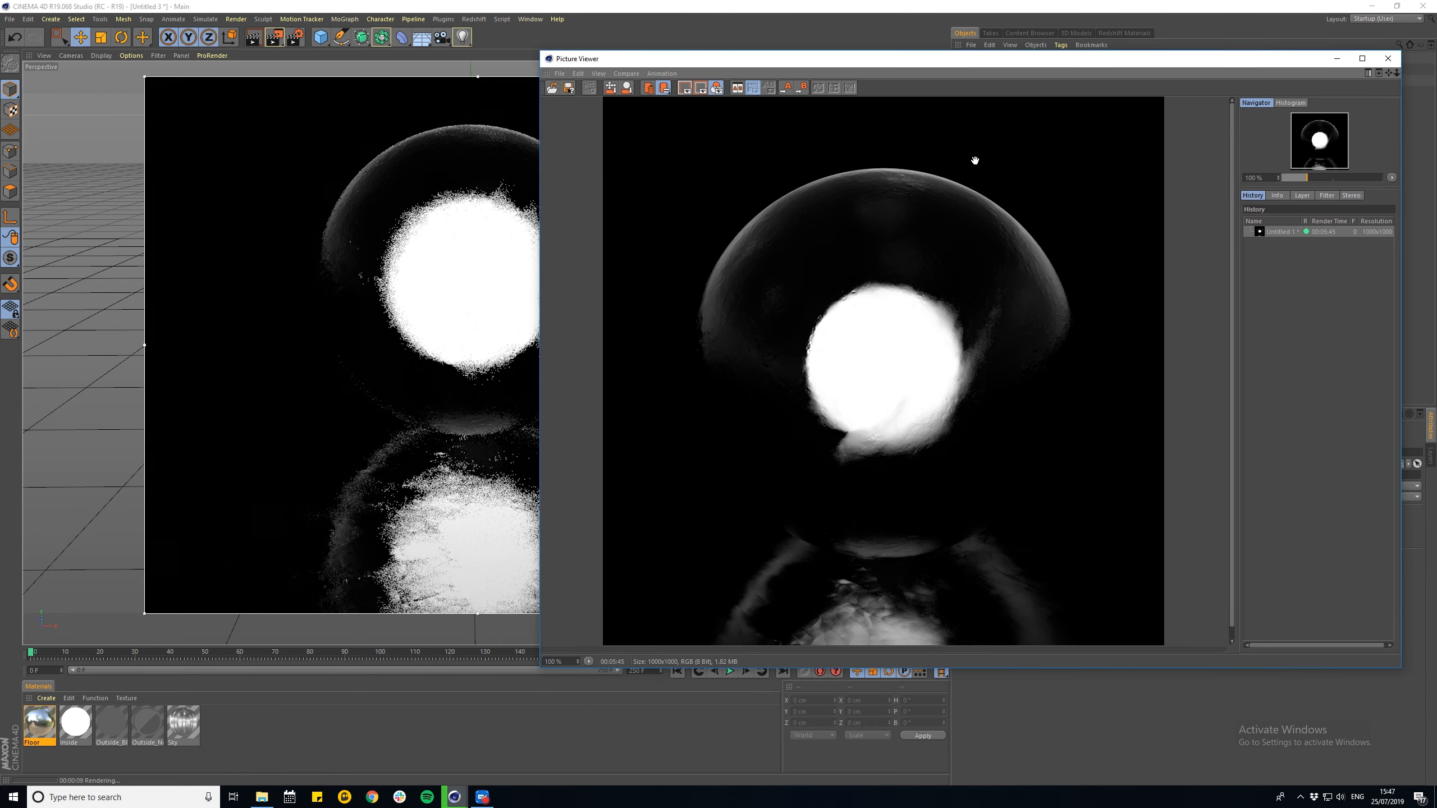